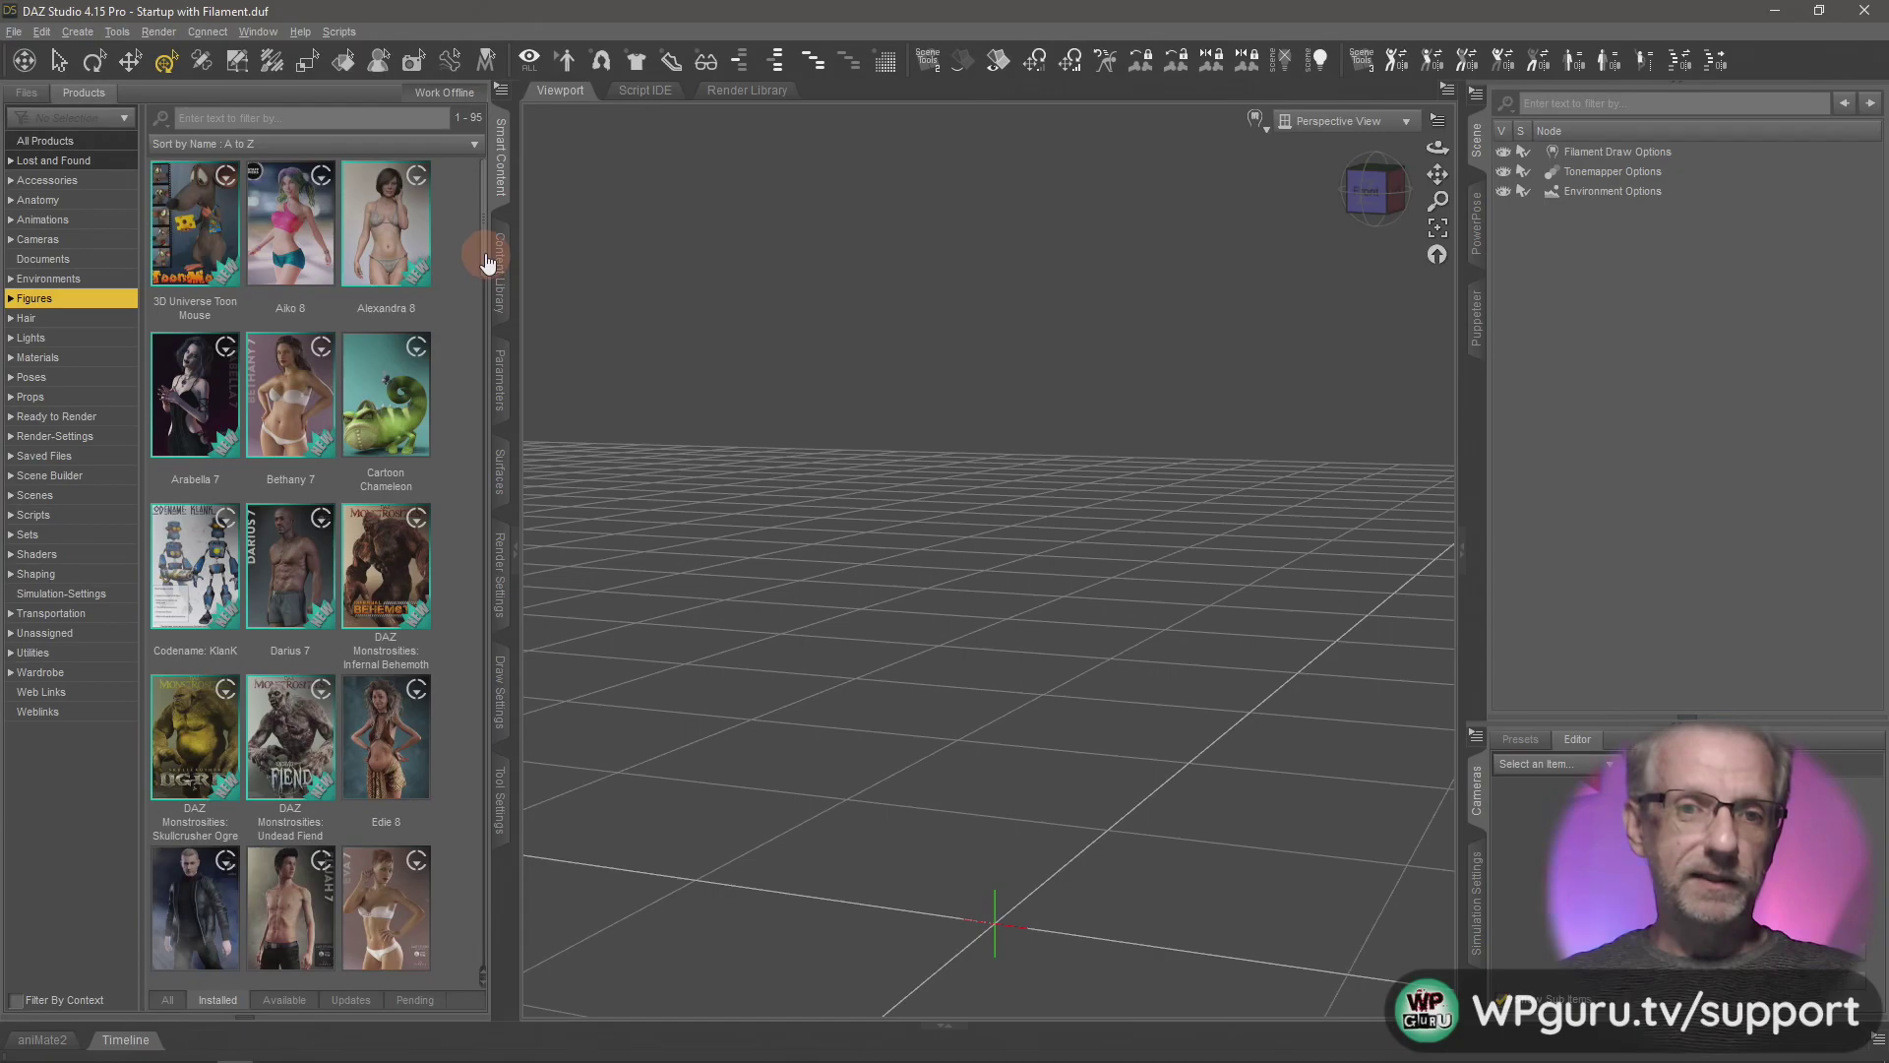
# - Load the Snowman character from the Snowman HD for Genesis 8 Male product into the scene
pyautogui.moveTo(486, 262); pyautogui.dragTo(464, 803)
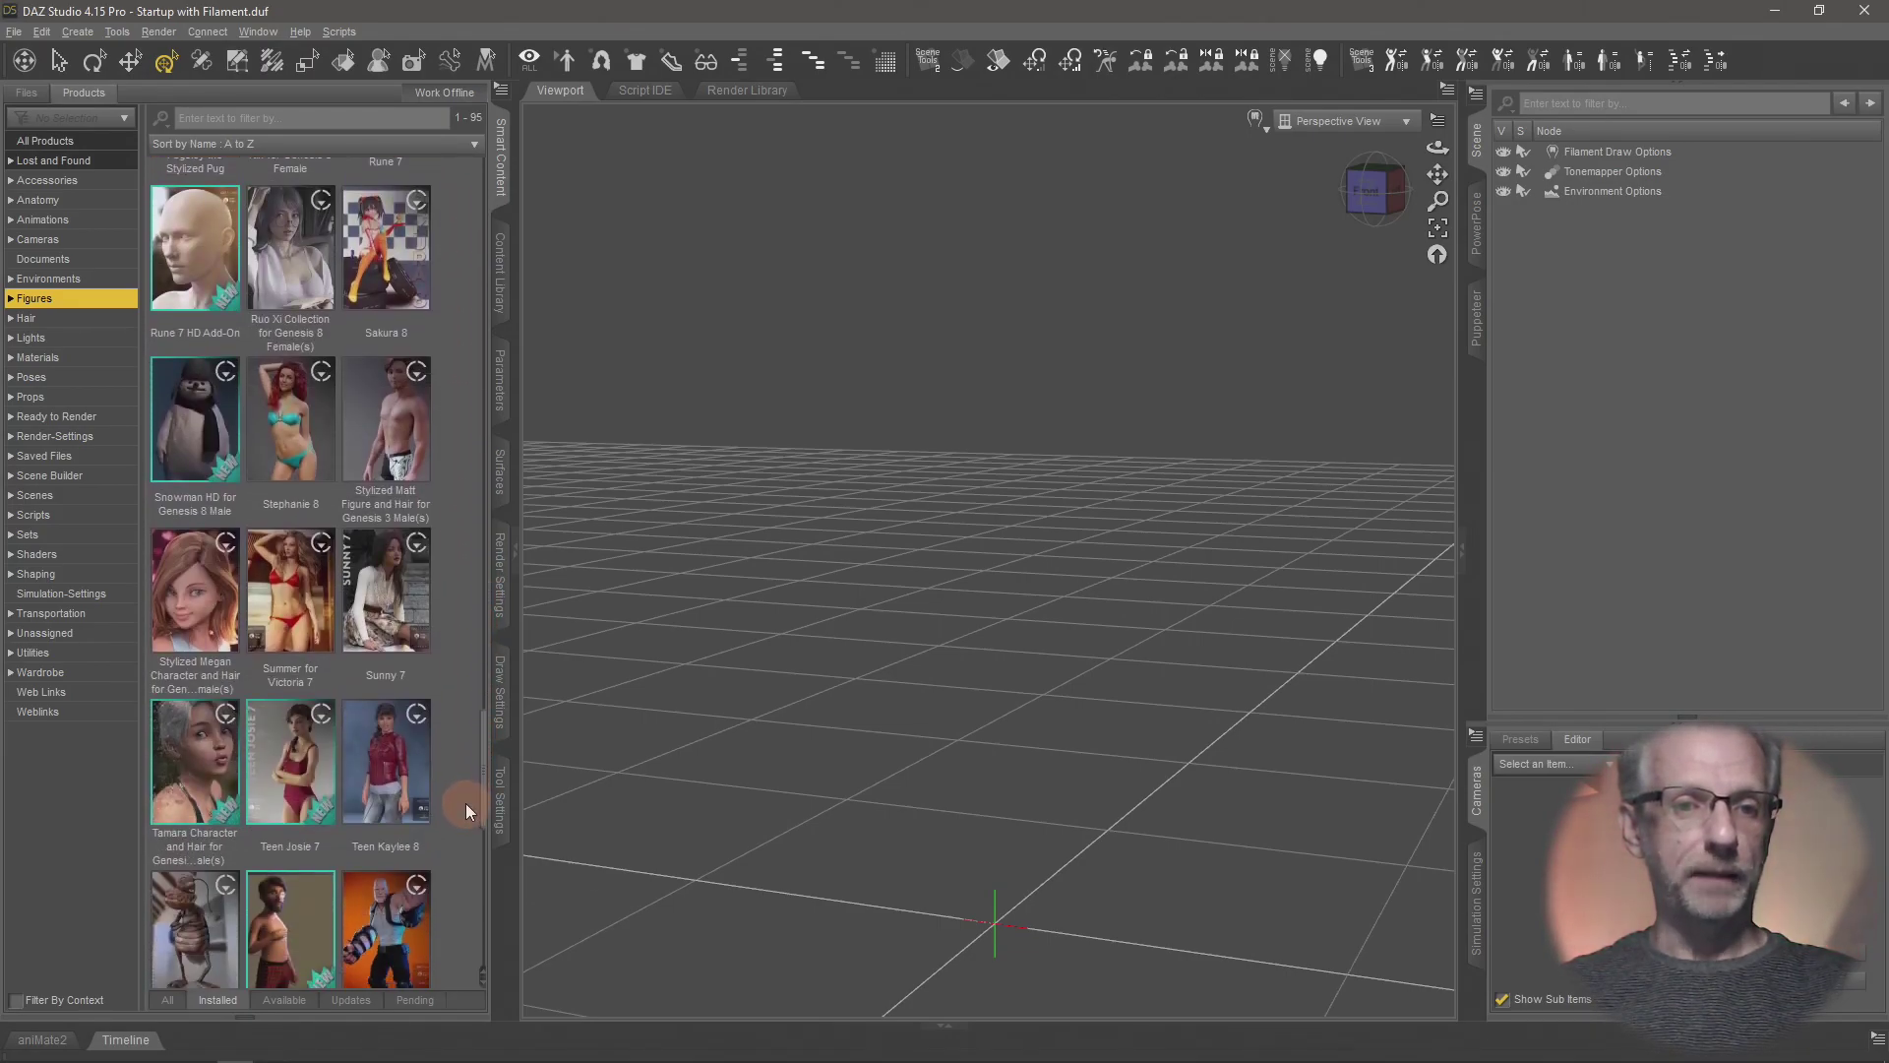
pyautogui.click(199, 441)
pyautogui.doubleClick(209, 434)
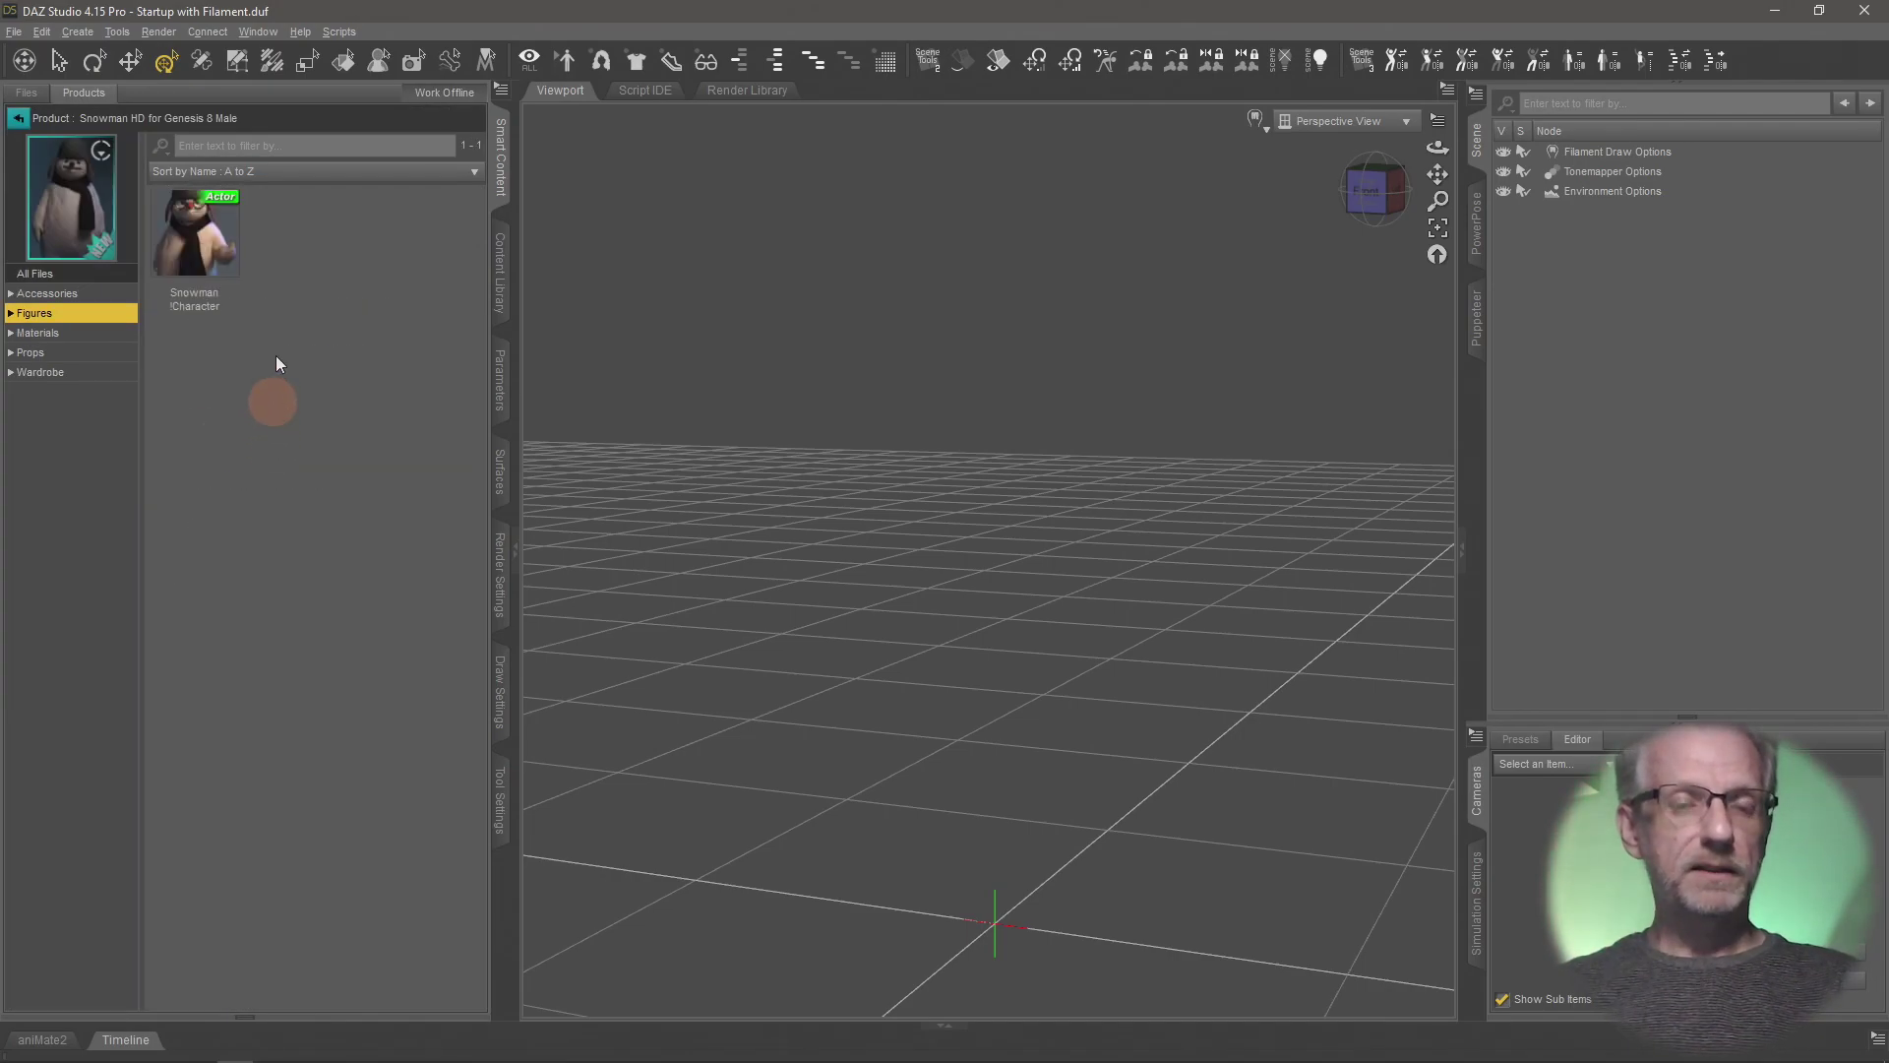
pyautogui.doubleClick(216, 252)
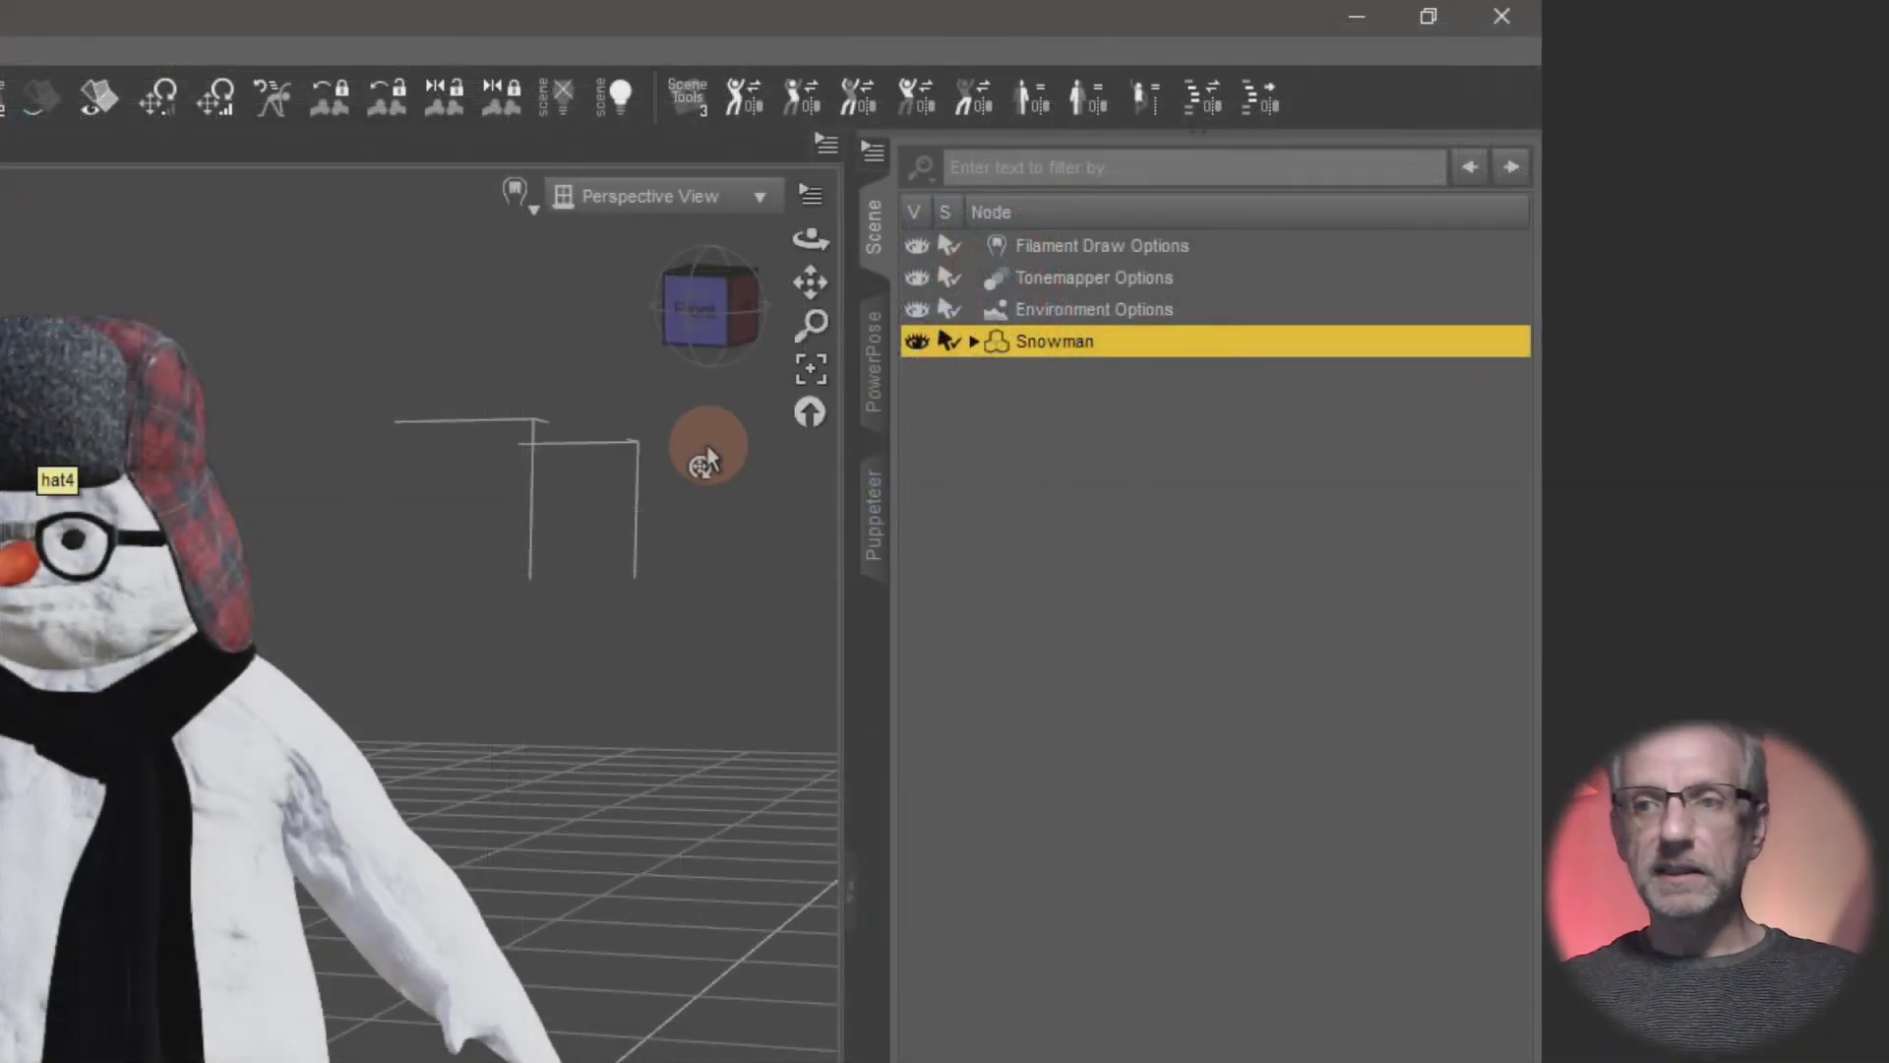
# - Rename the Snowman figure in the Scene pane to 'Snowman 8.0'
pyautogui.click(1072, 347)
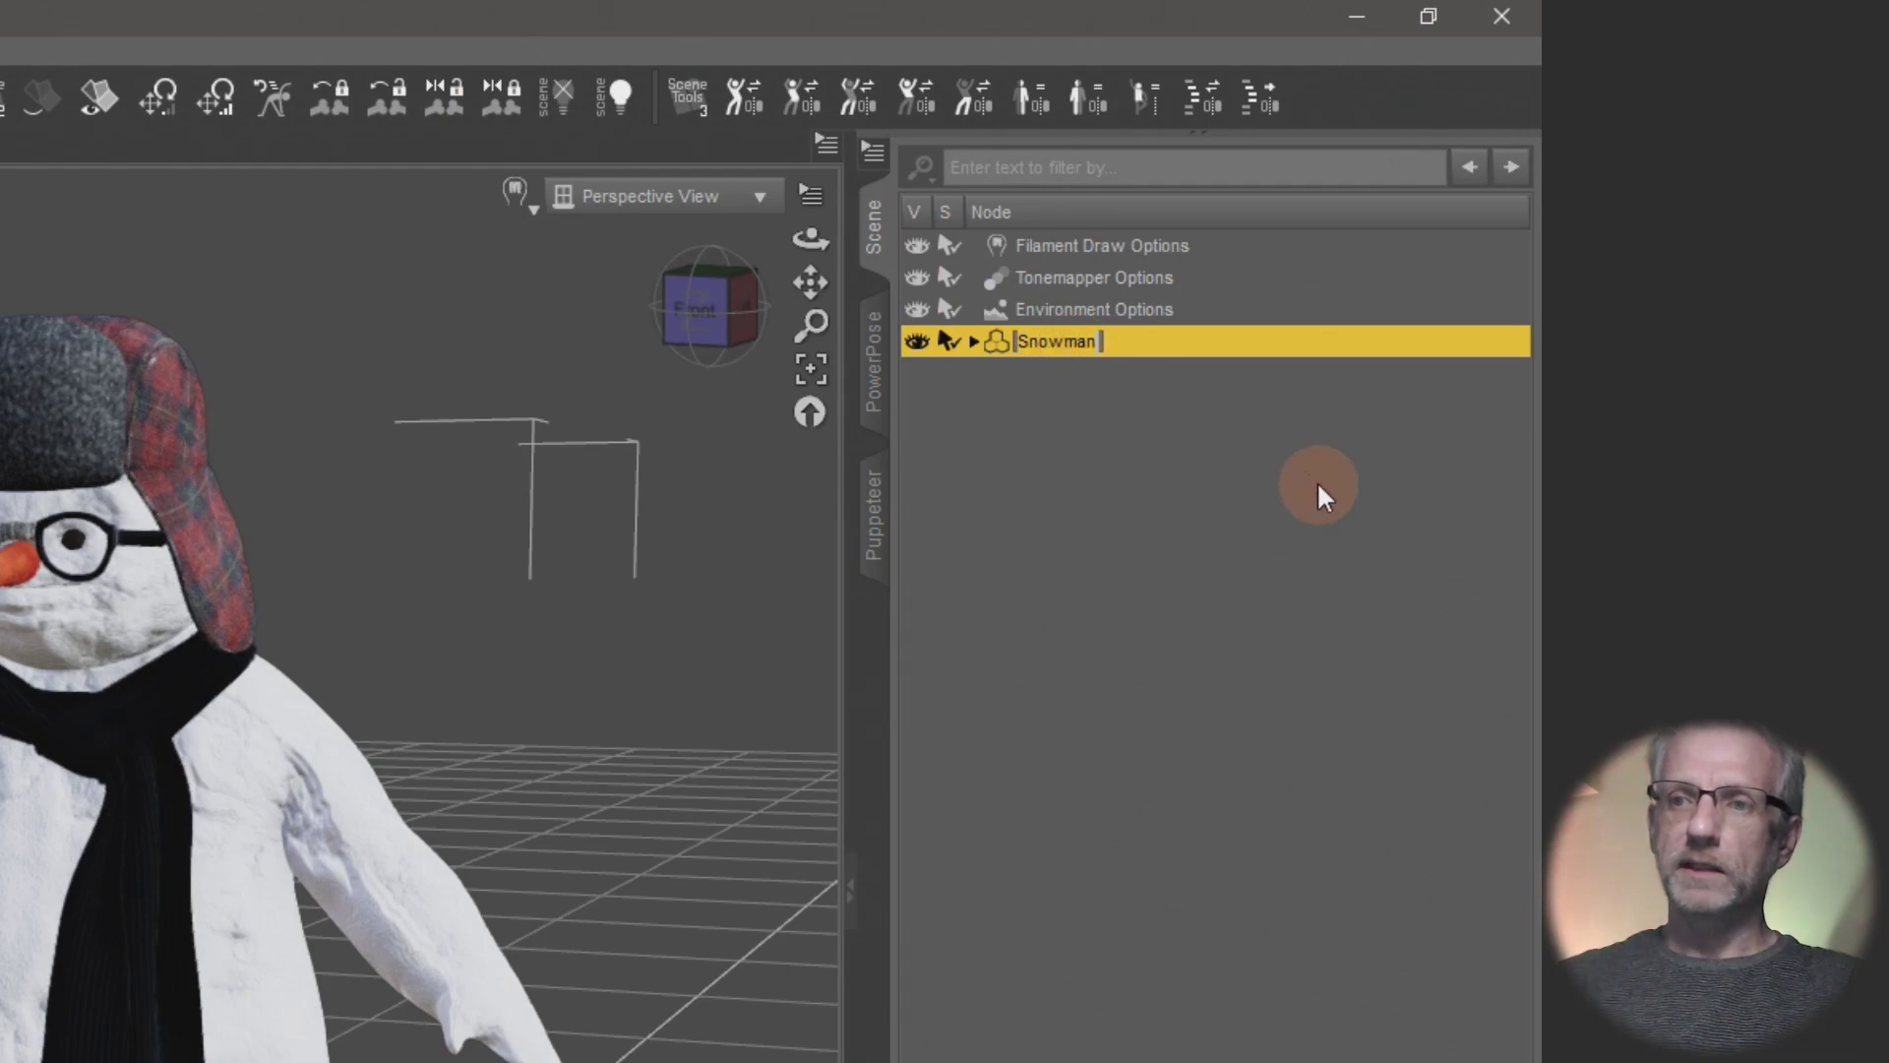
pyautogui.write('8.0')
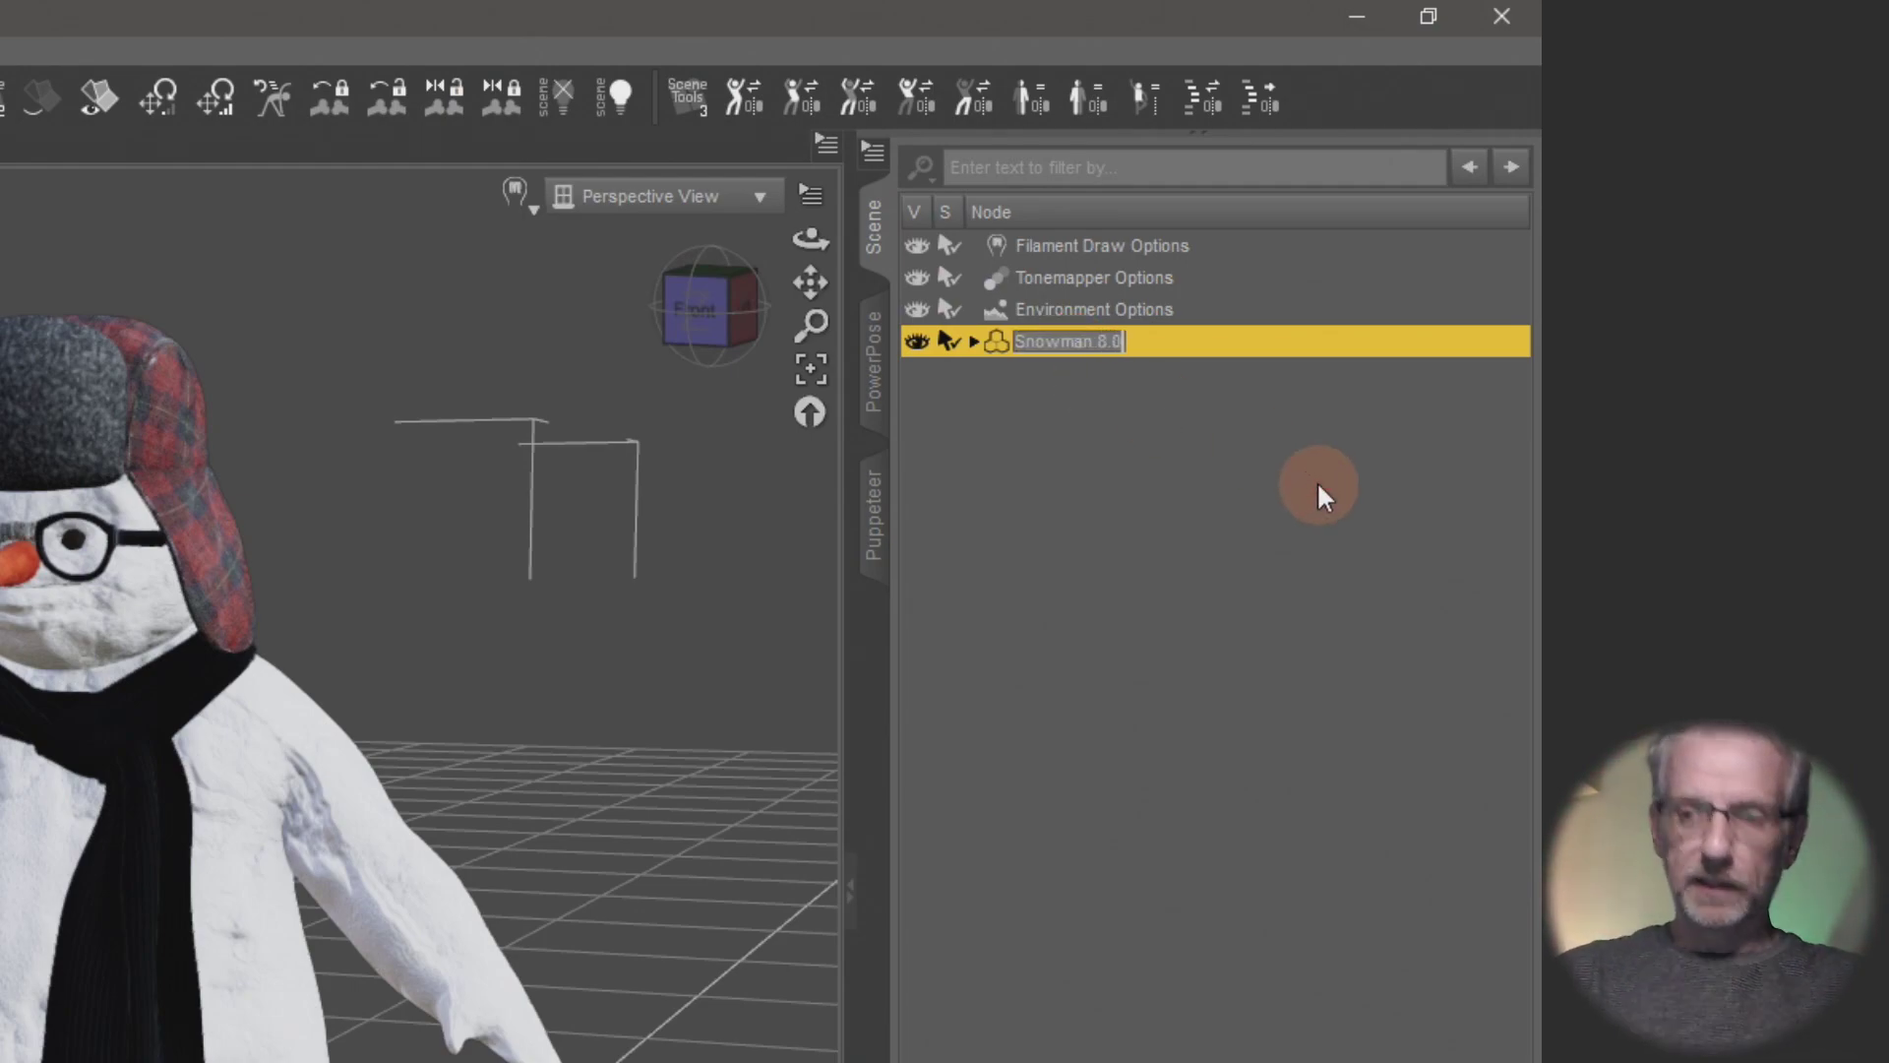
pyautogui.press('Return')
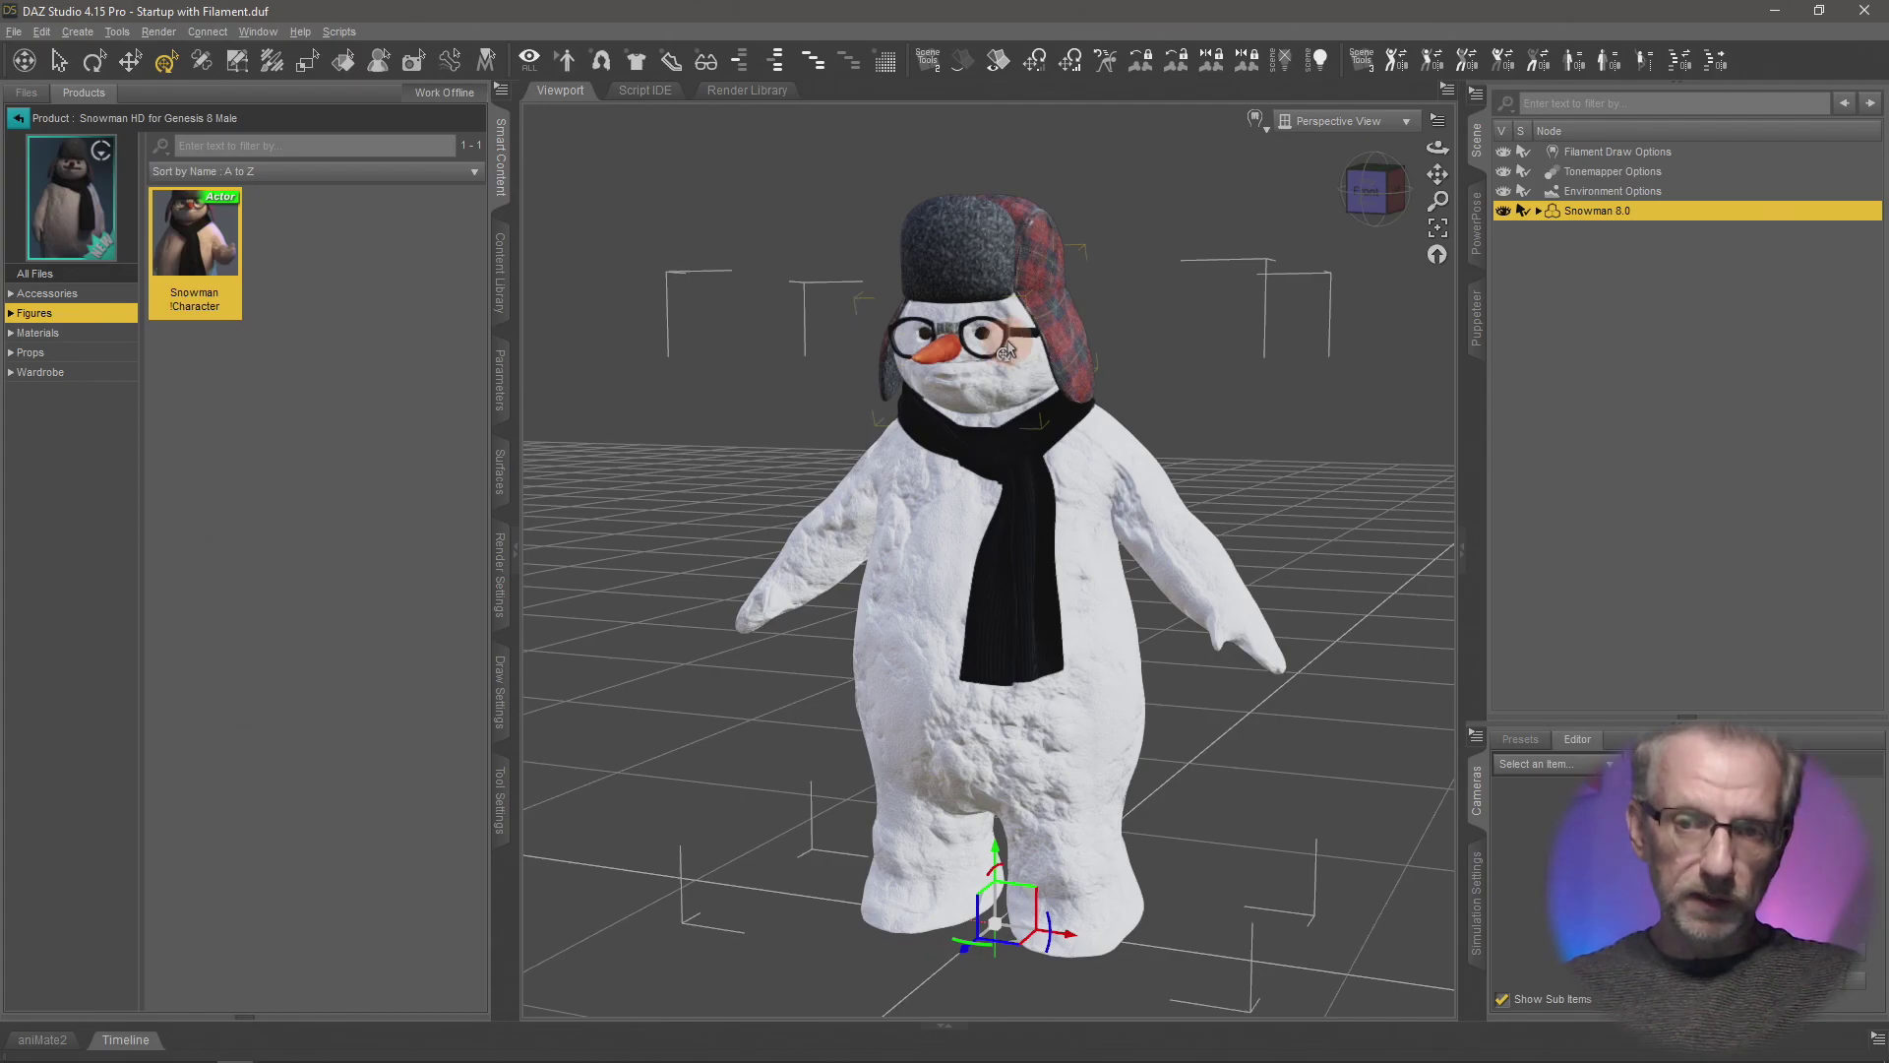
# - Hide the snowman's hat4 and Snowman Scarff items
pyautogui.click(1023, 527)
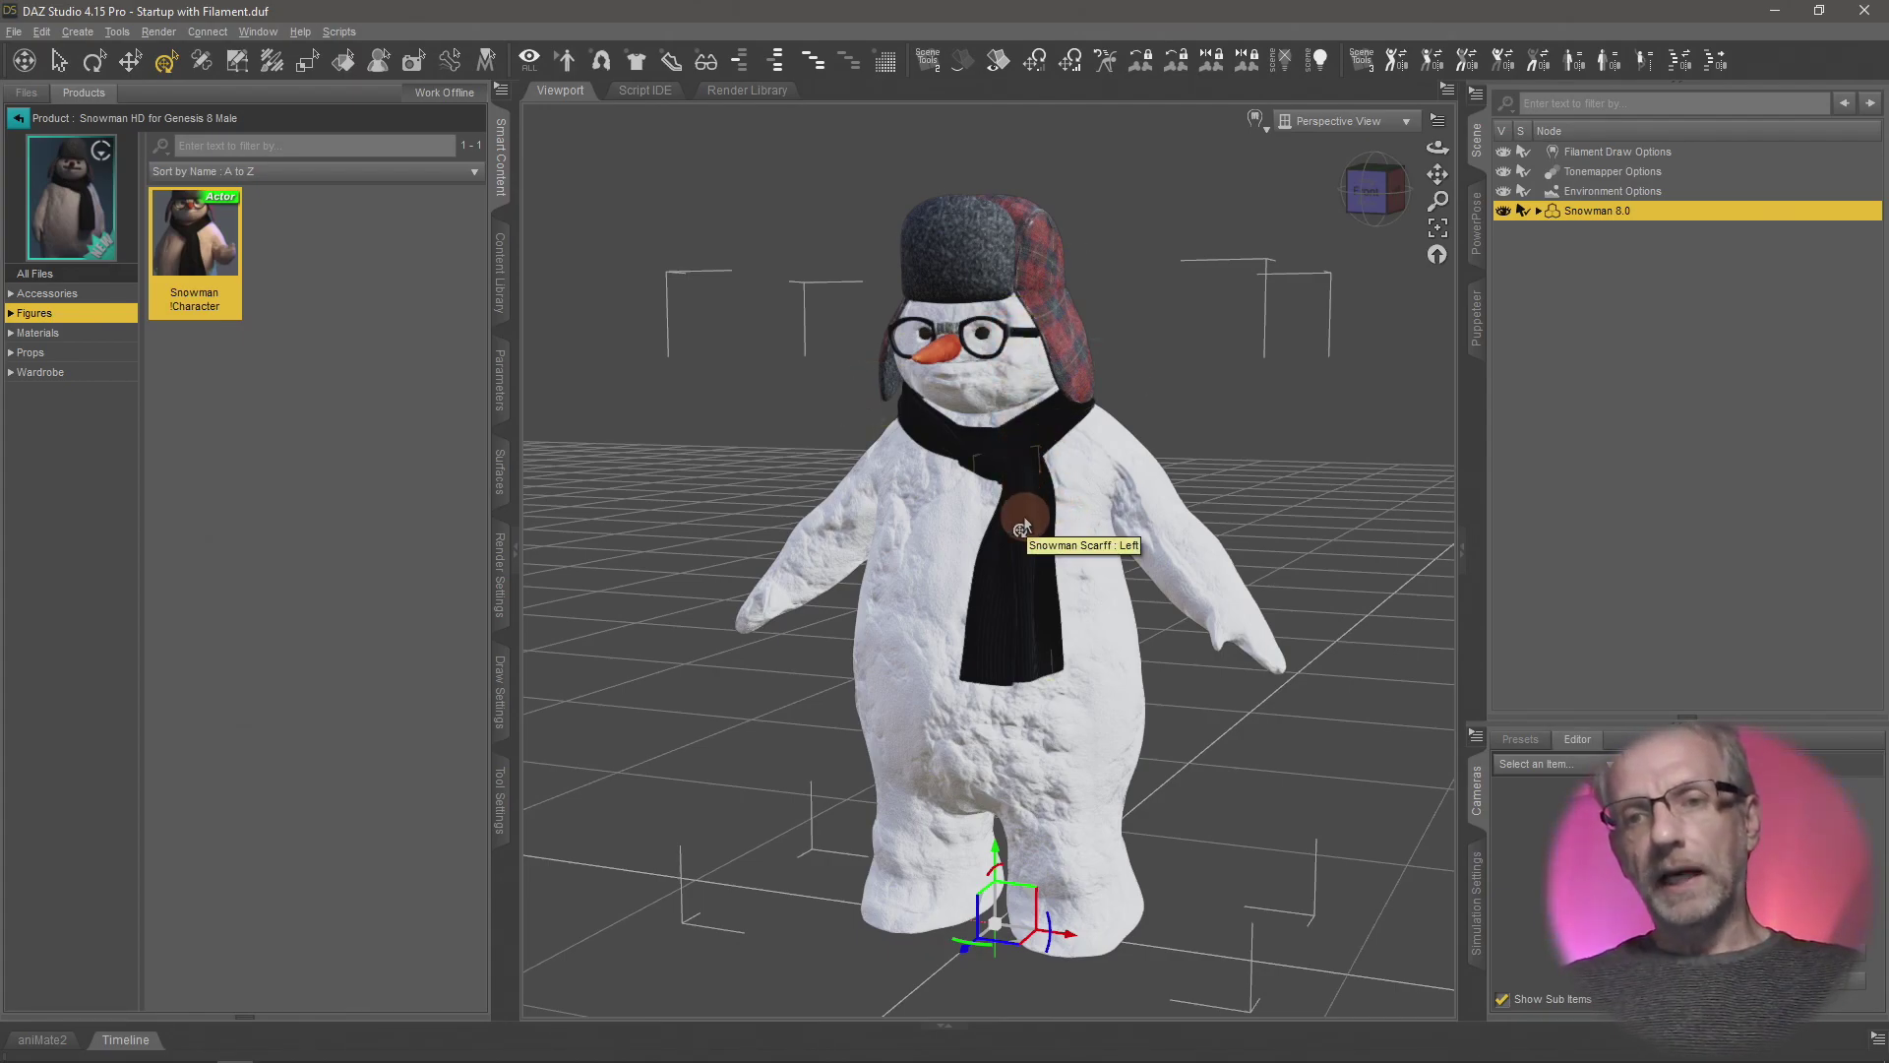
pyautogui.rightClick(992, 242)
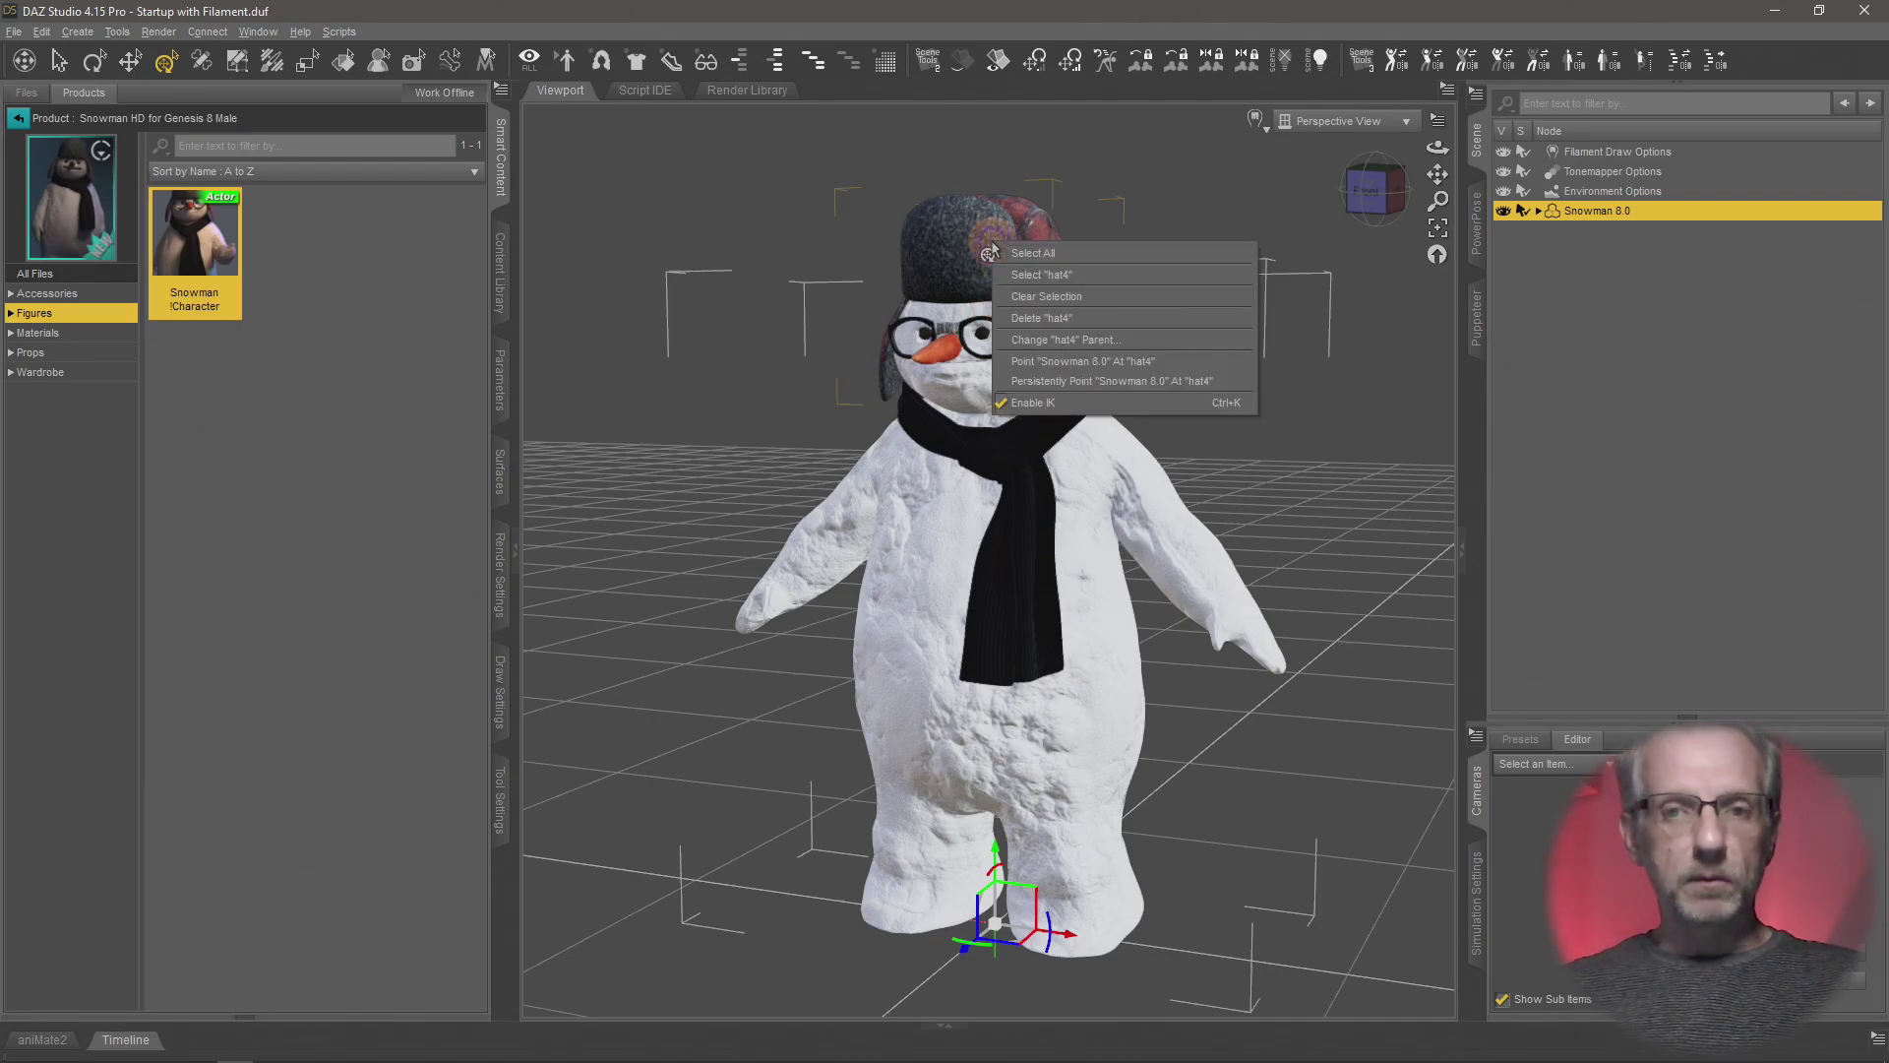
pyautogui.click(1065, 275)
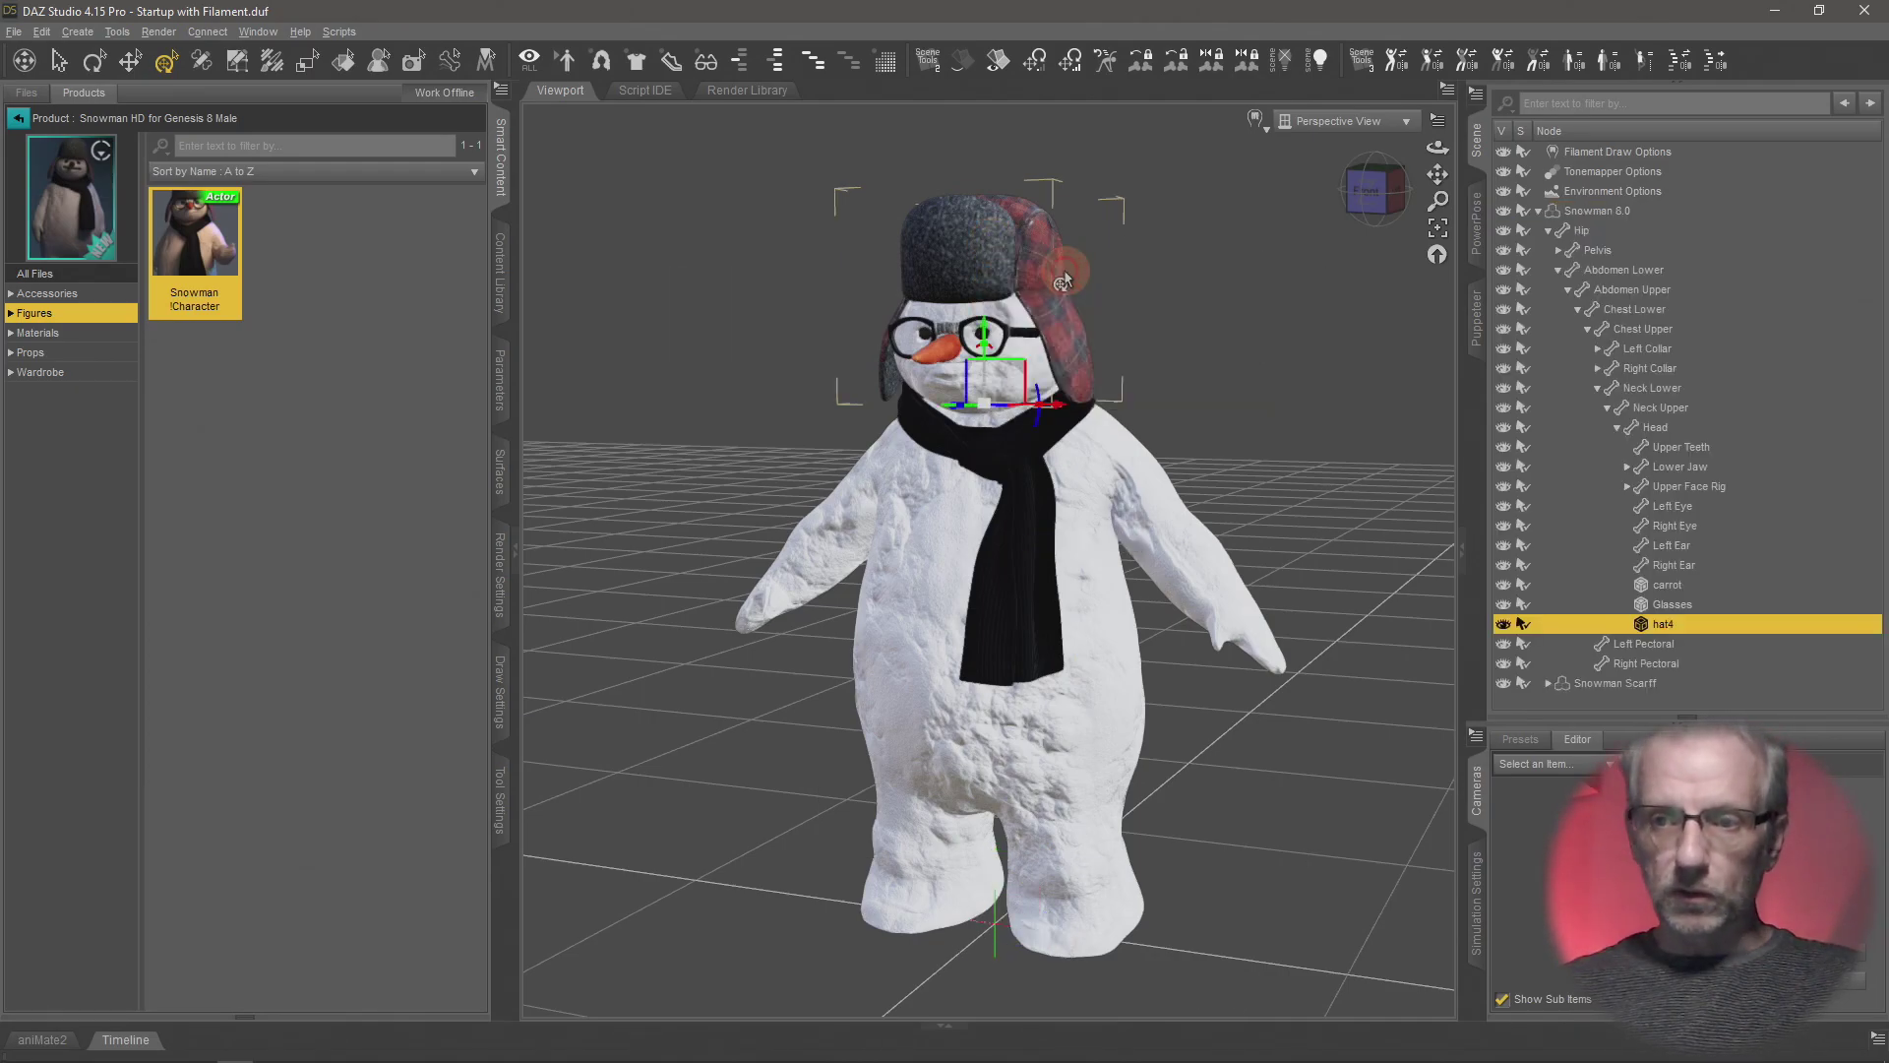
pyautogui.click(1504, 624)
pyautogui.rightClick(1031, 457)
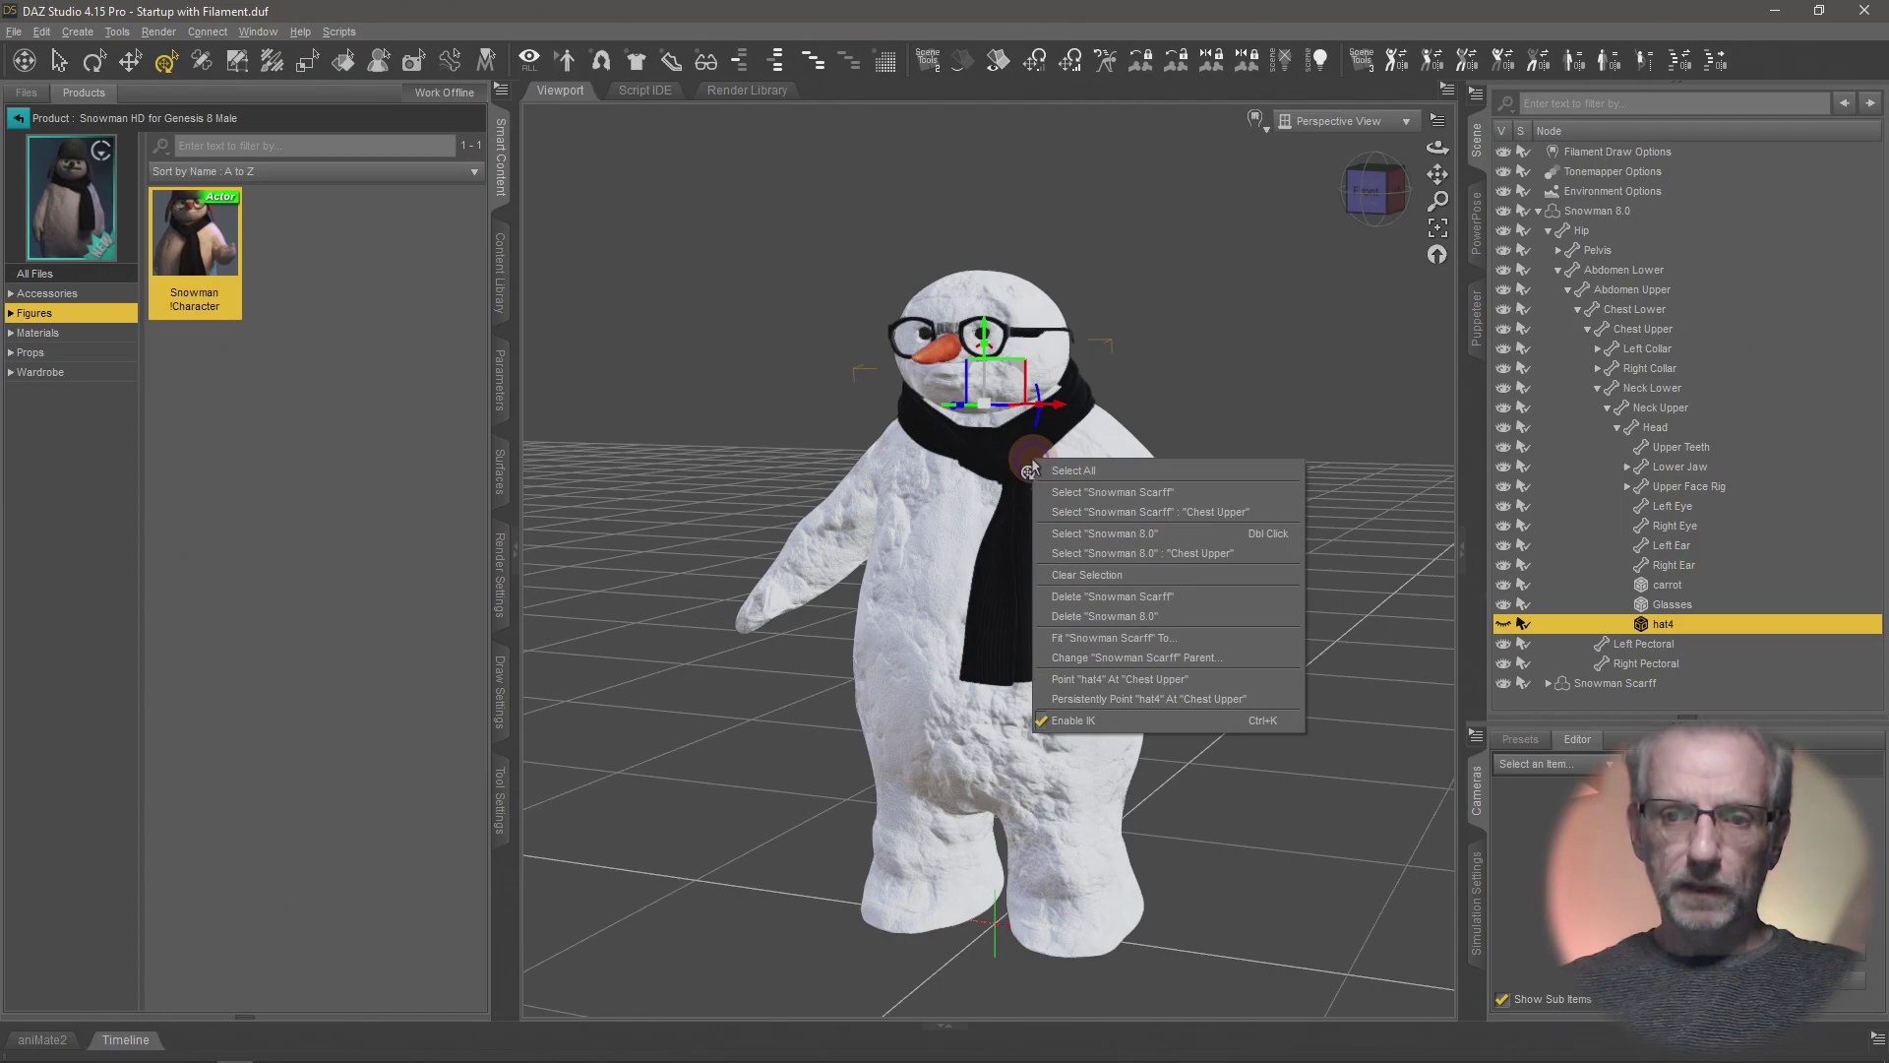
pyautogui.click(1080, 491)
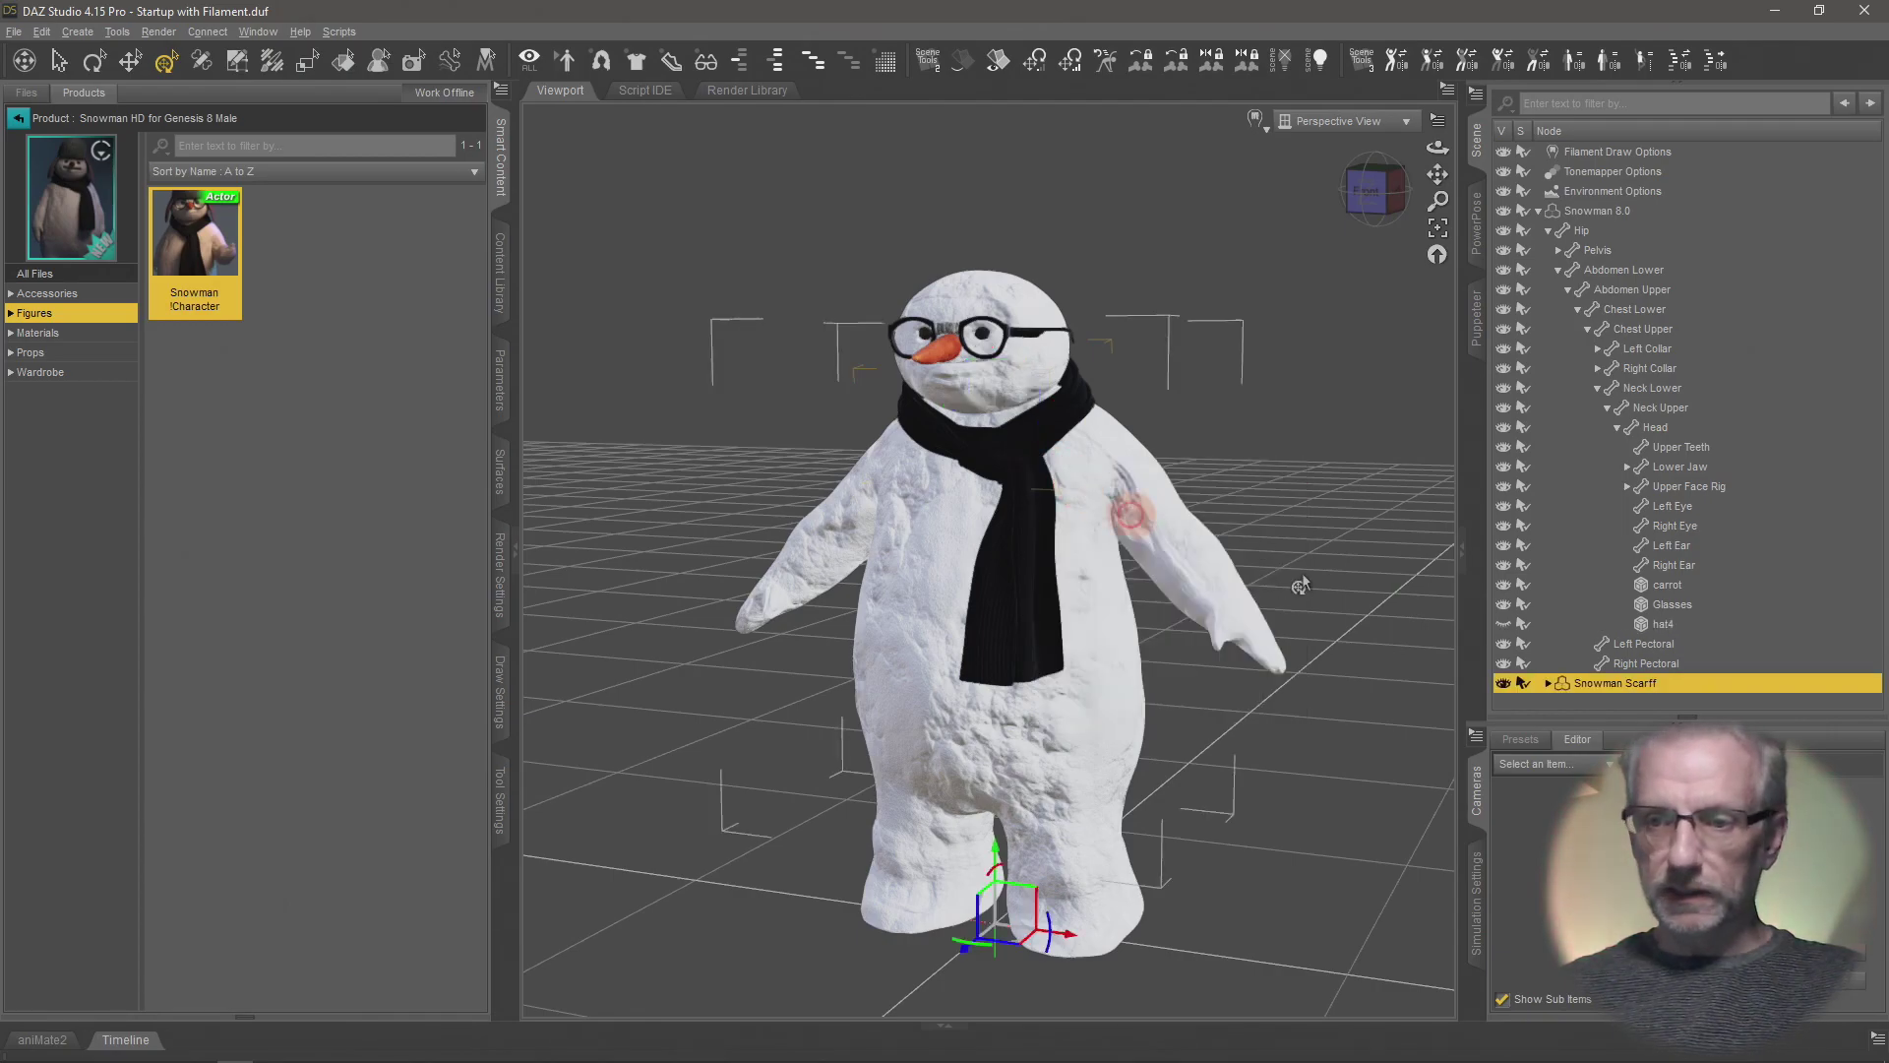
pyautogui.click(1502, 683)
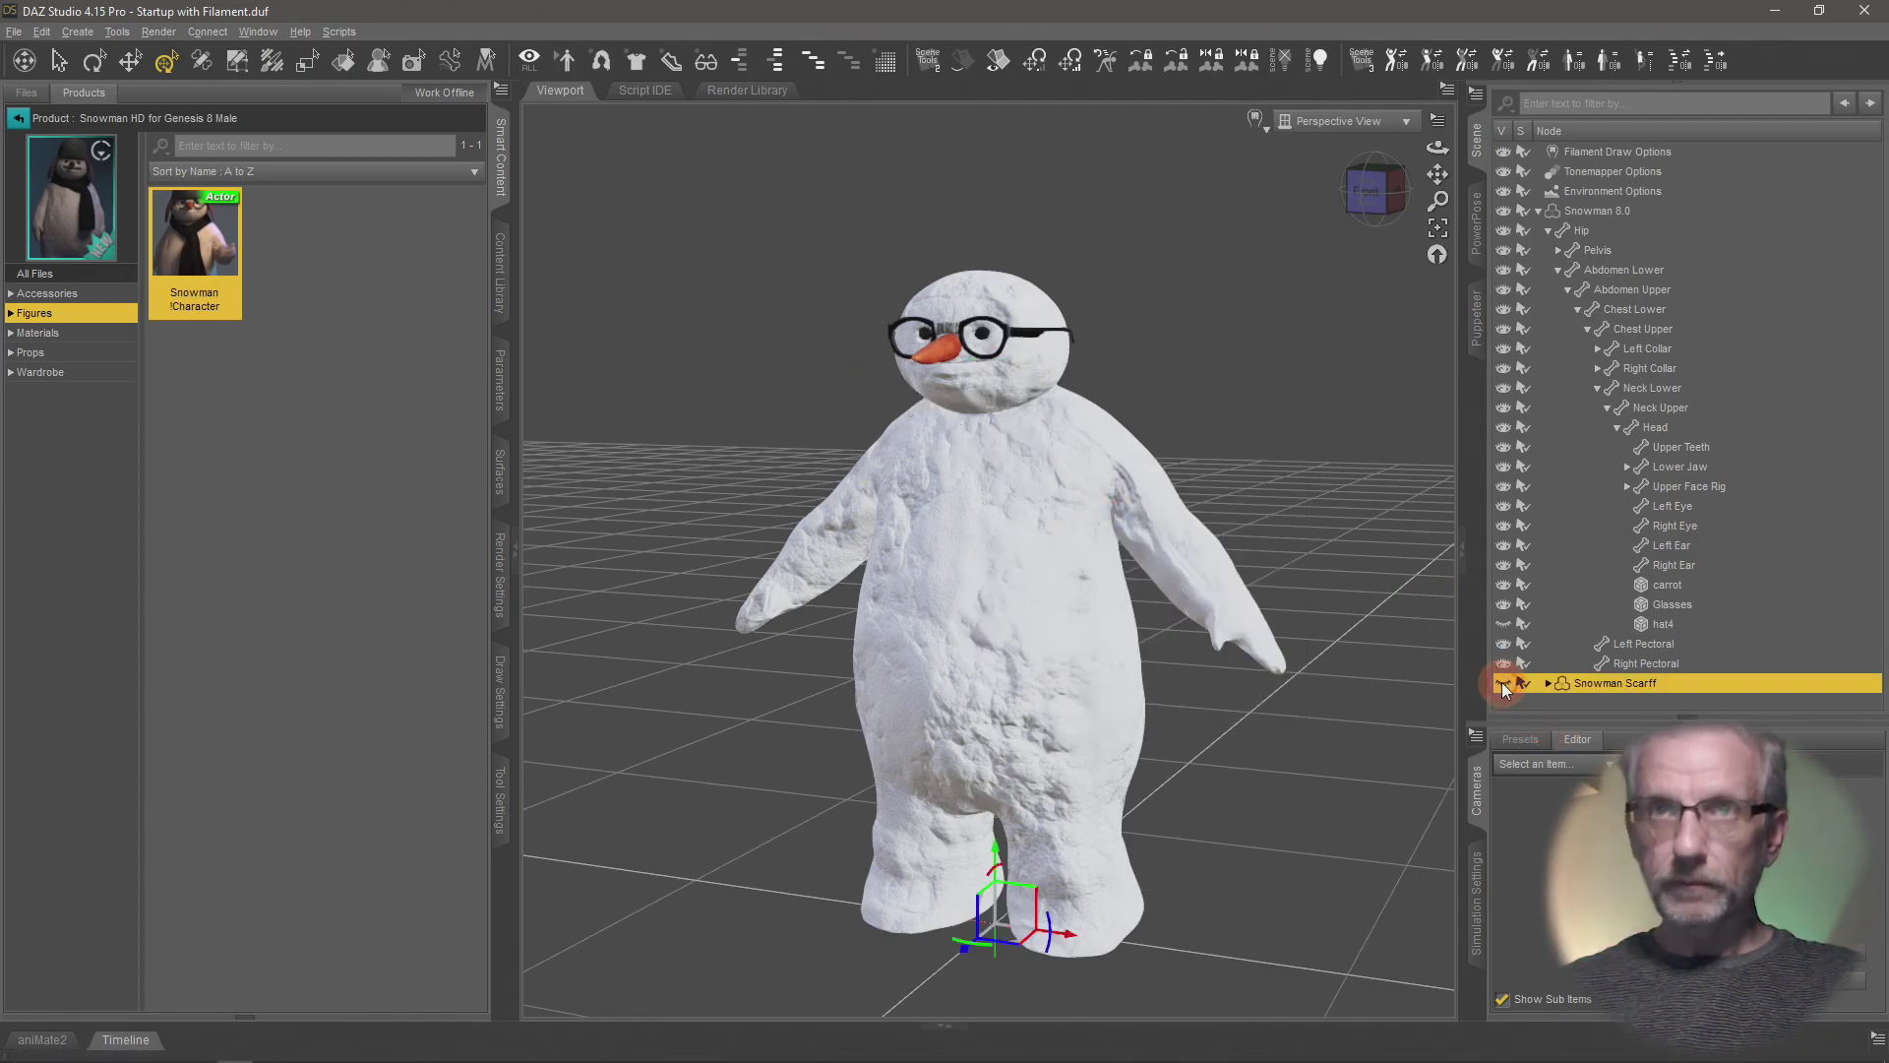
# - Hide the glasses and carrot nose, then select the whole Snowman 8.0 figure
pyautogui.rightClick(1021, 334)
pyautogui.click(1084, 368)
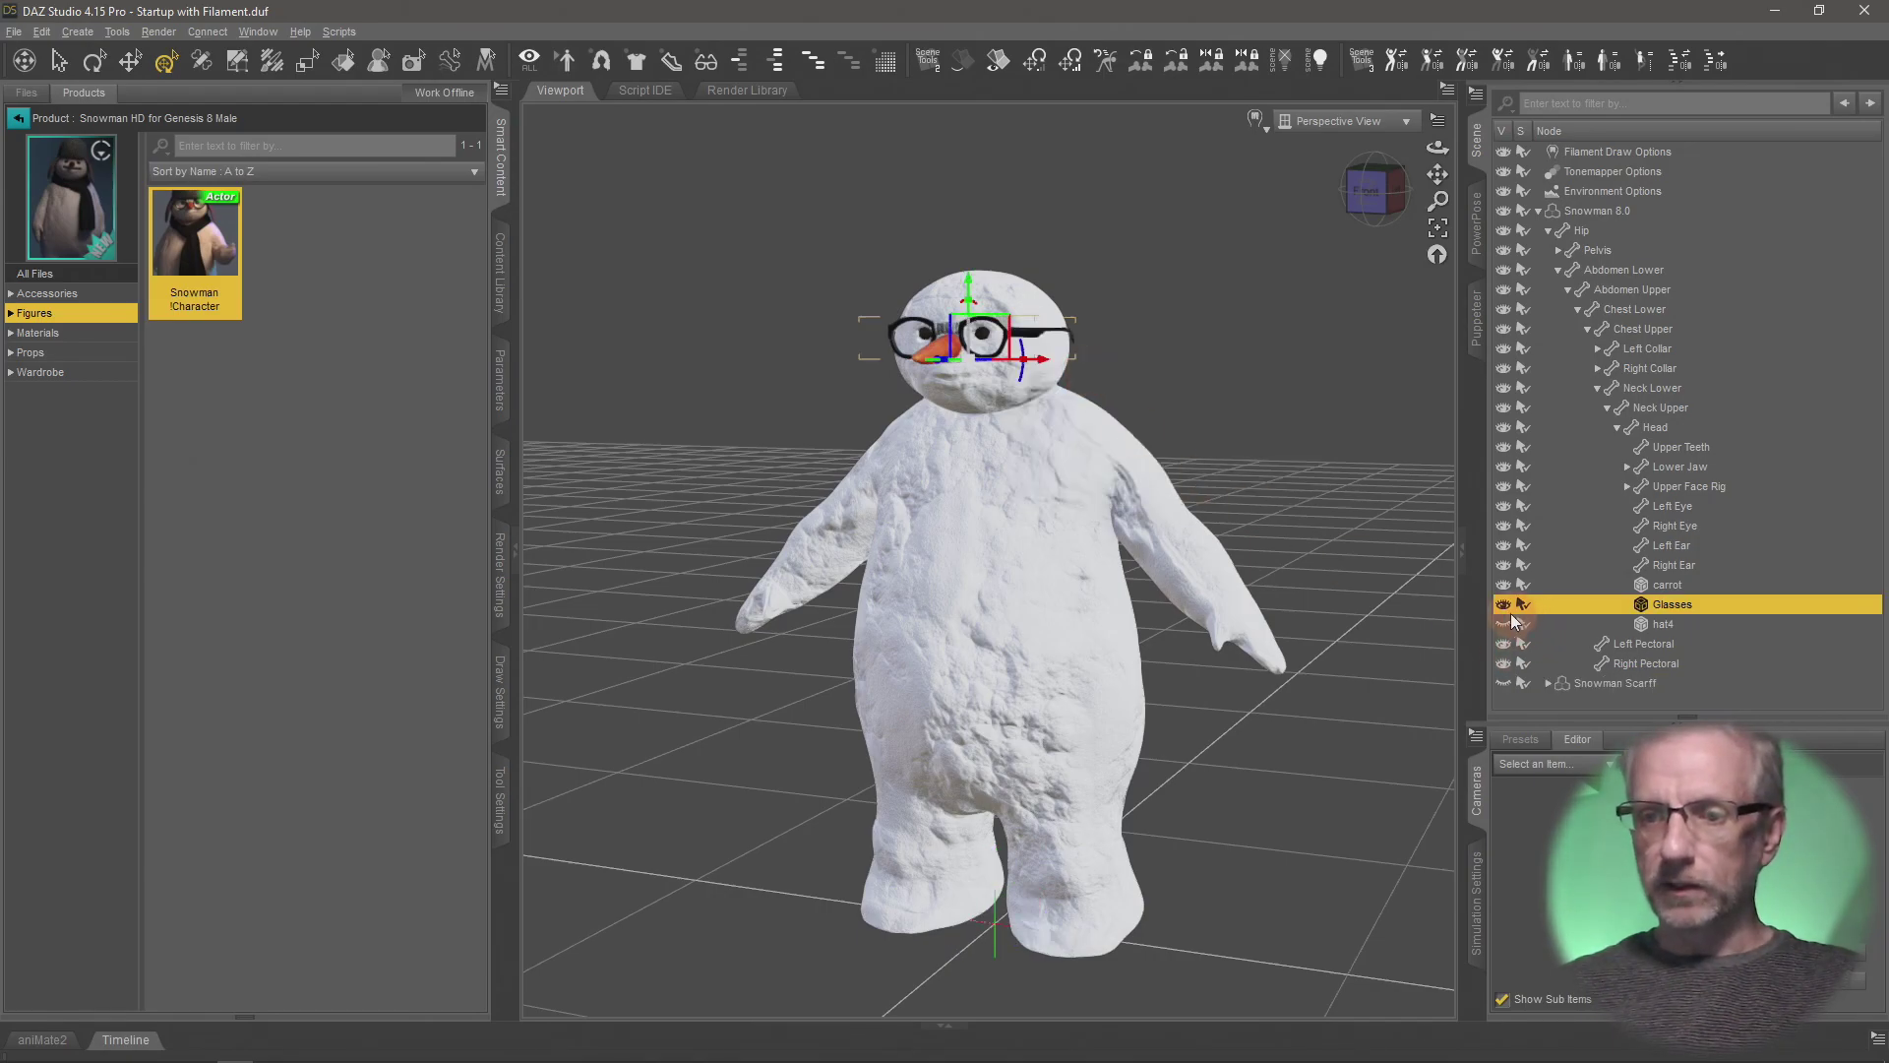
pyautogui.click(1501, 605)
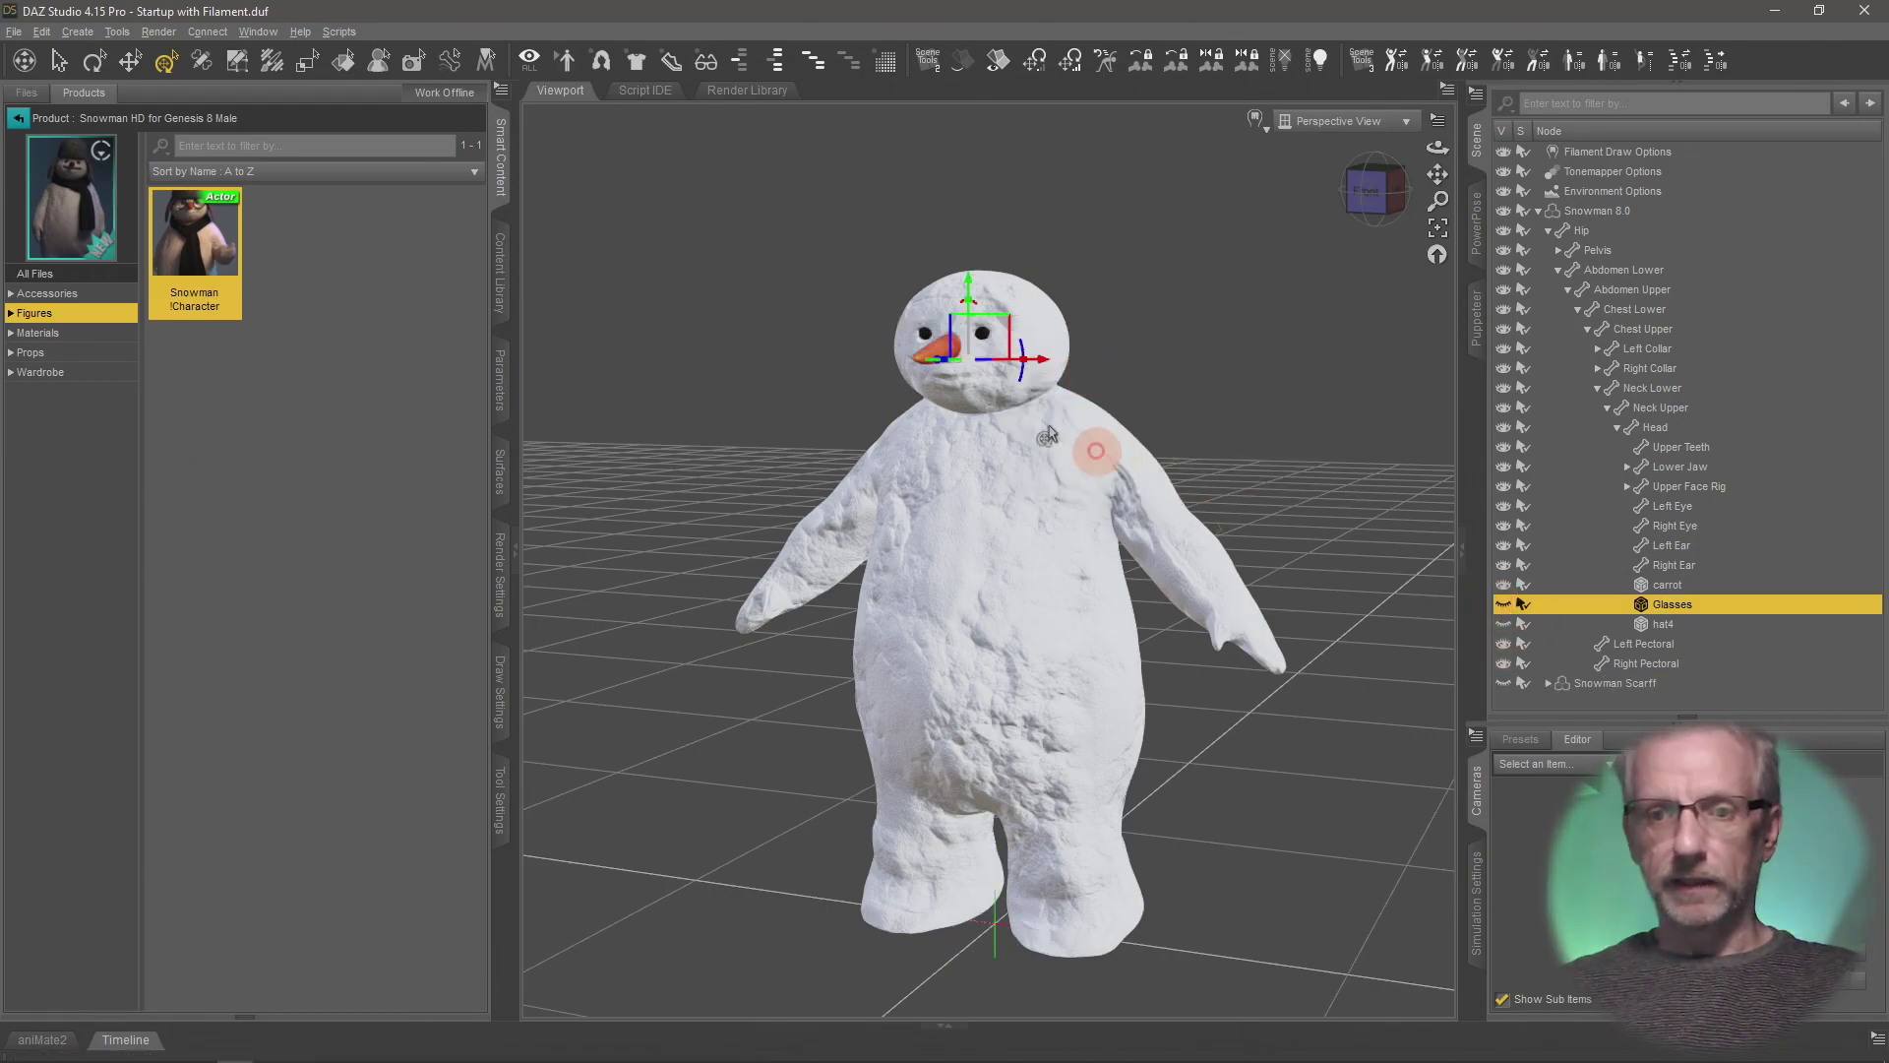
pyautogui.rightClick(931, 359)
pyautogui.click(996, 382)
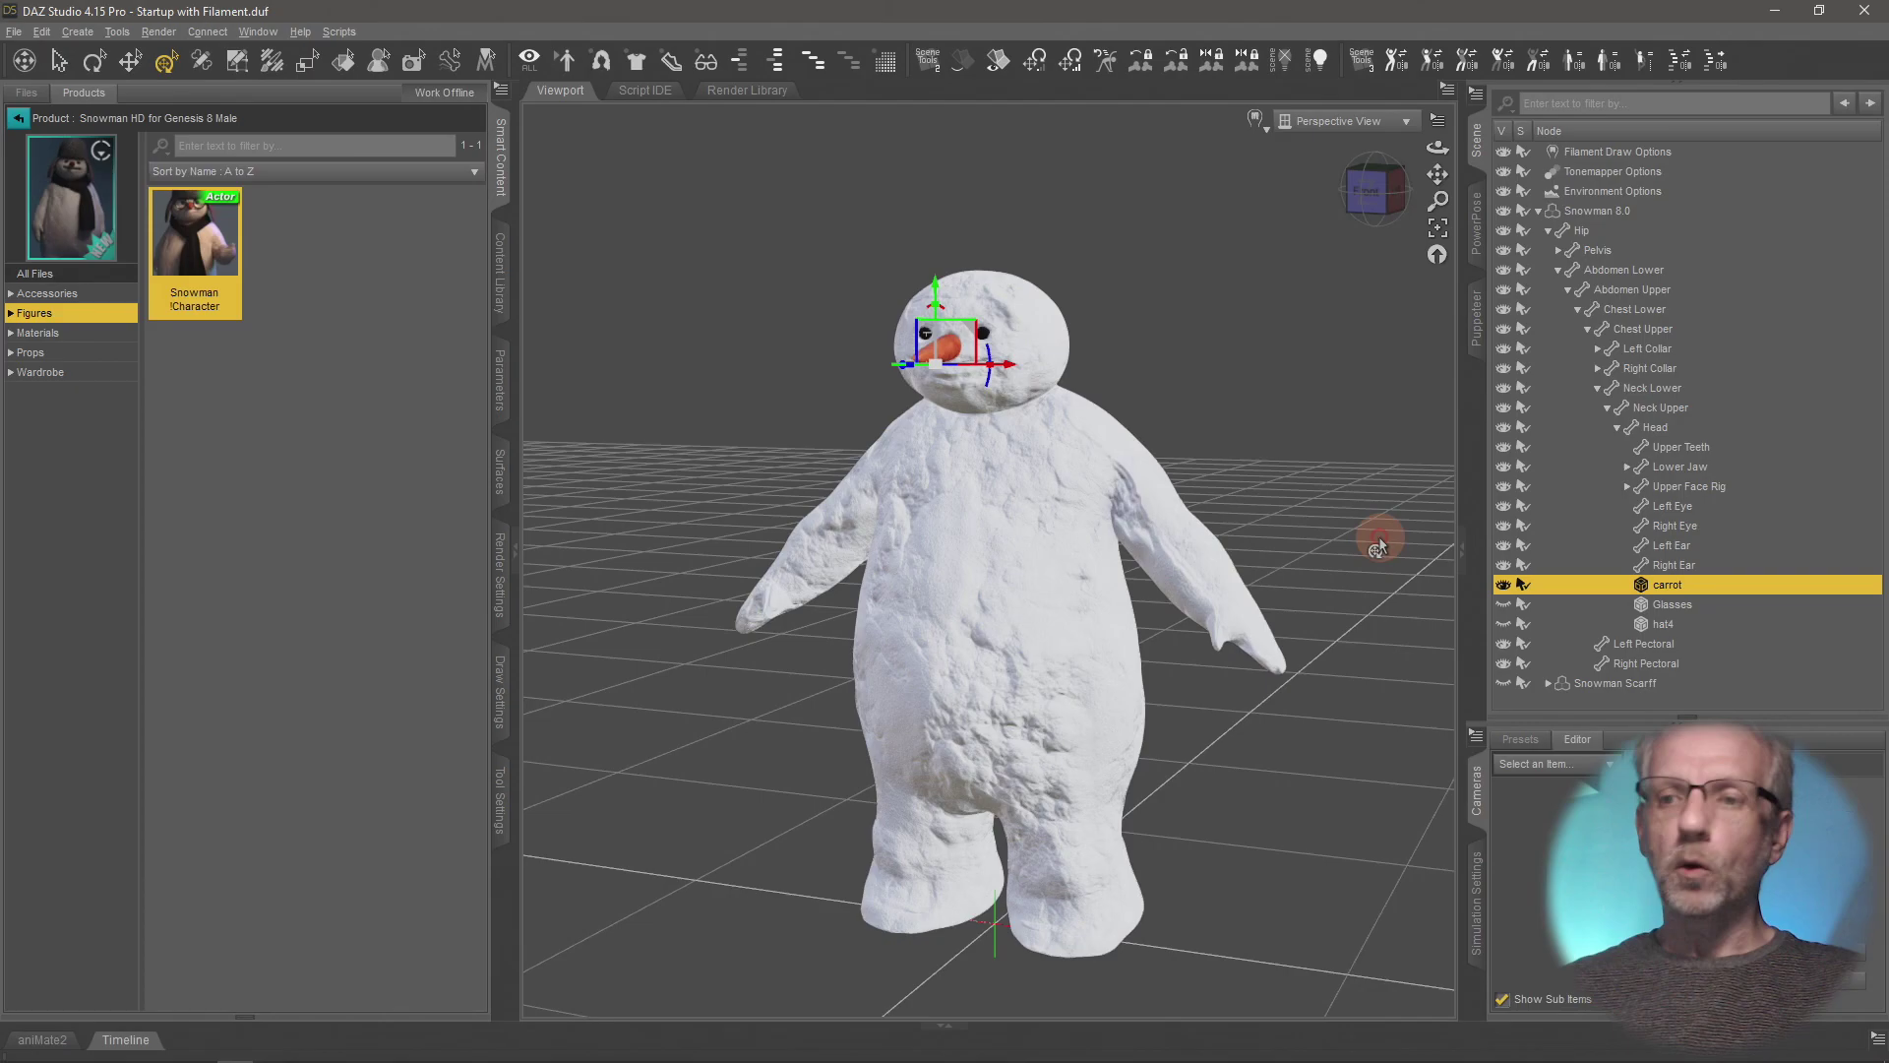
pyautogui.click(1503, 586)
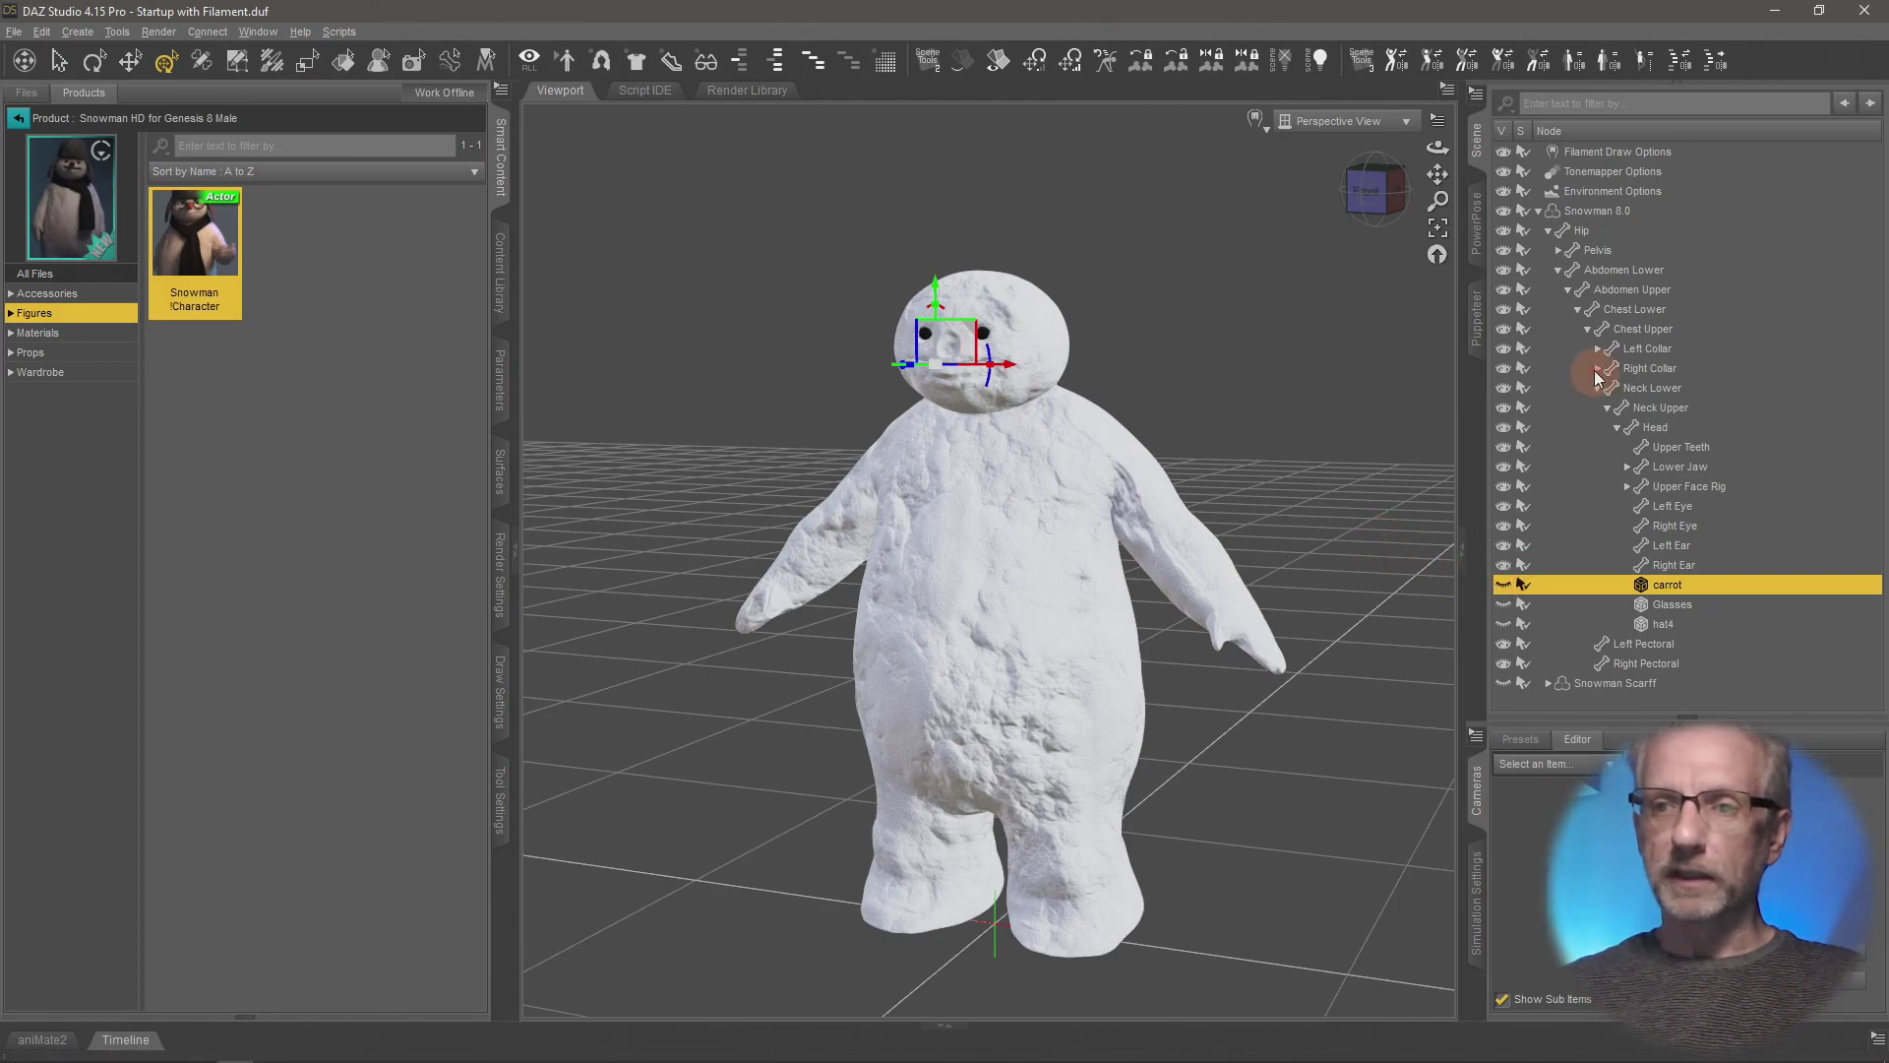
pyautogui.click(1539, 211)
pyautogui.click(1625, 215)
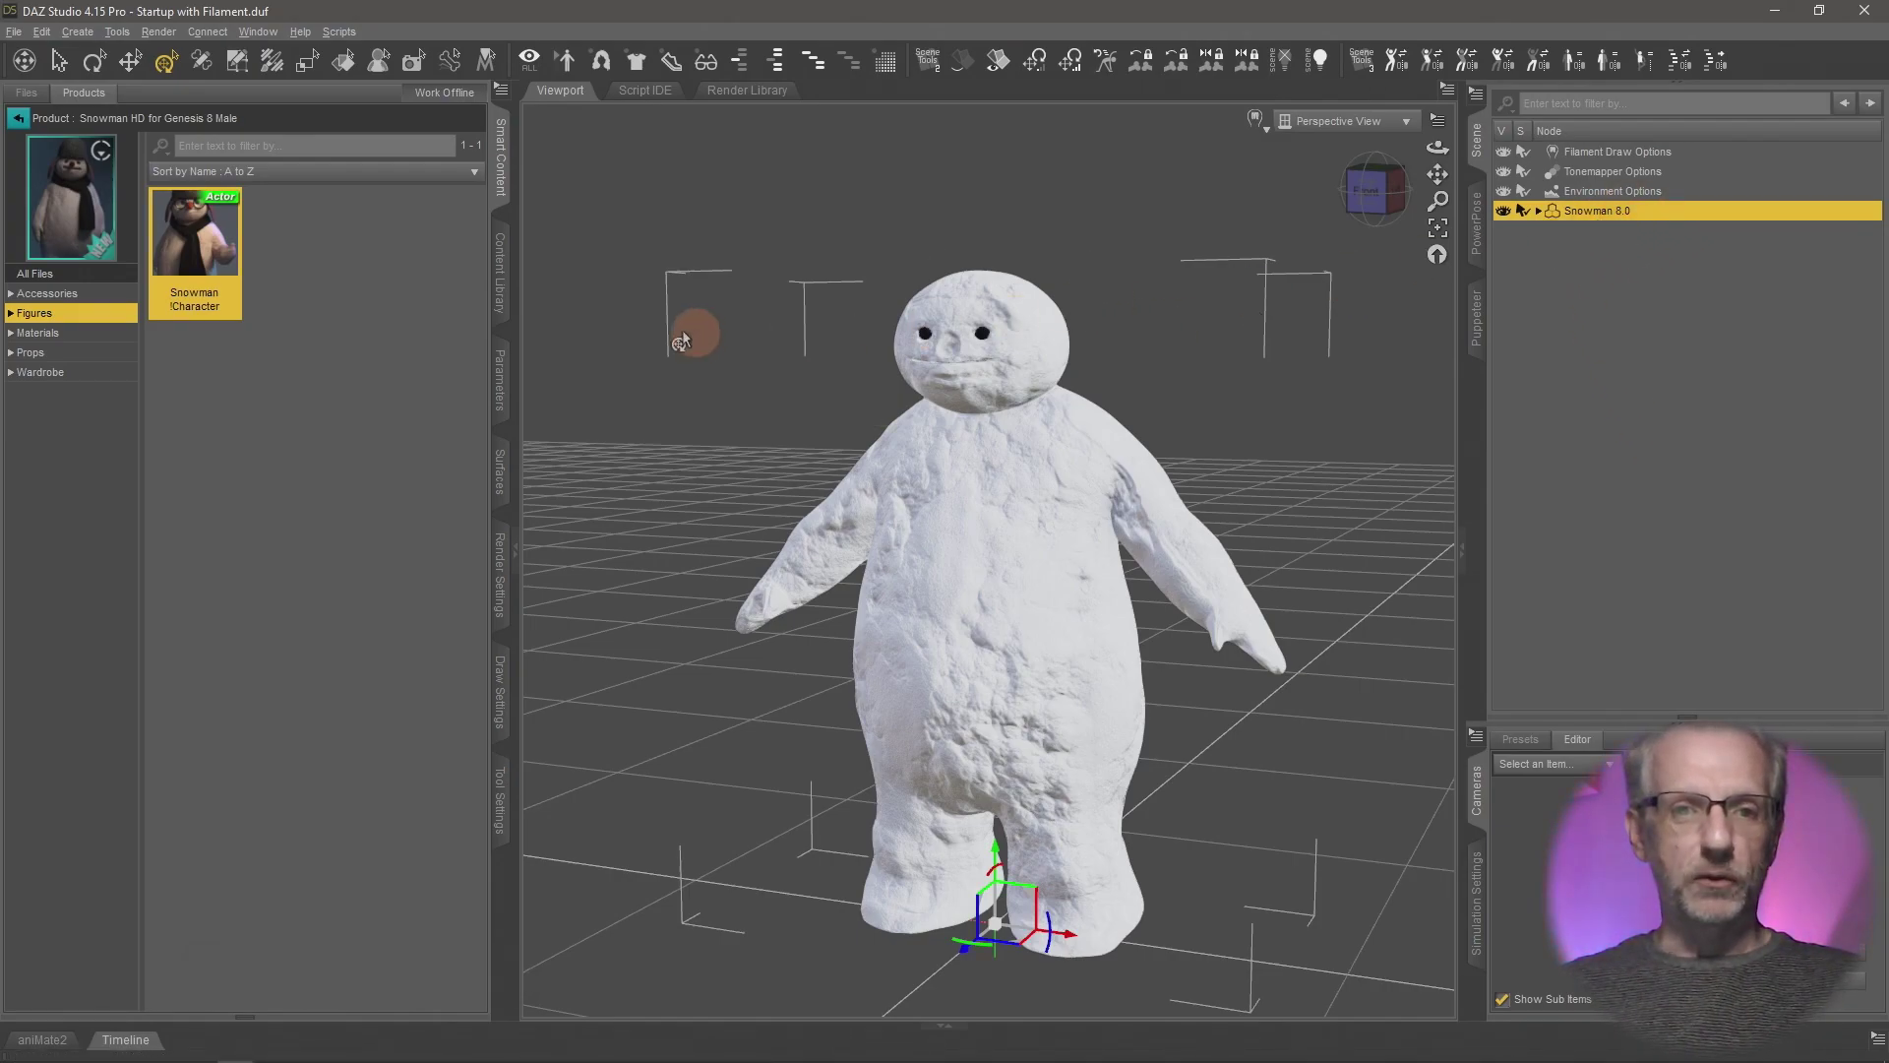
# - Select the Conversions > 8.0 folder in the Content Library and list the savable asset types
pyautogui.click(499, 271)
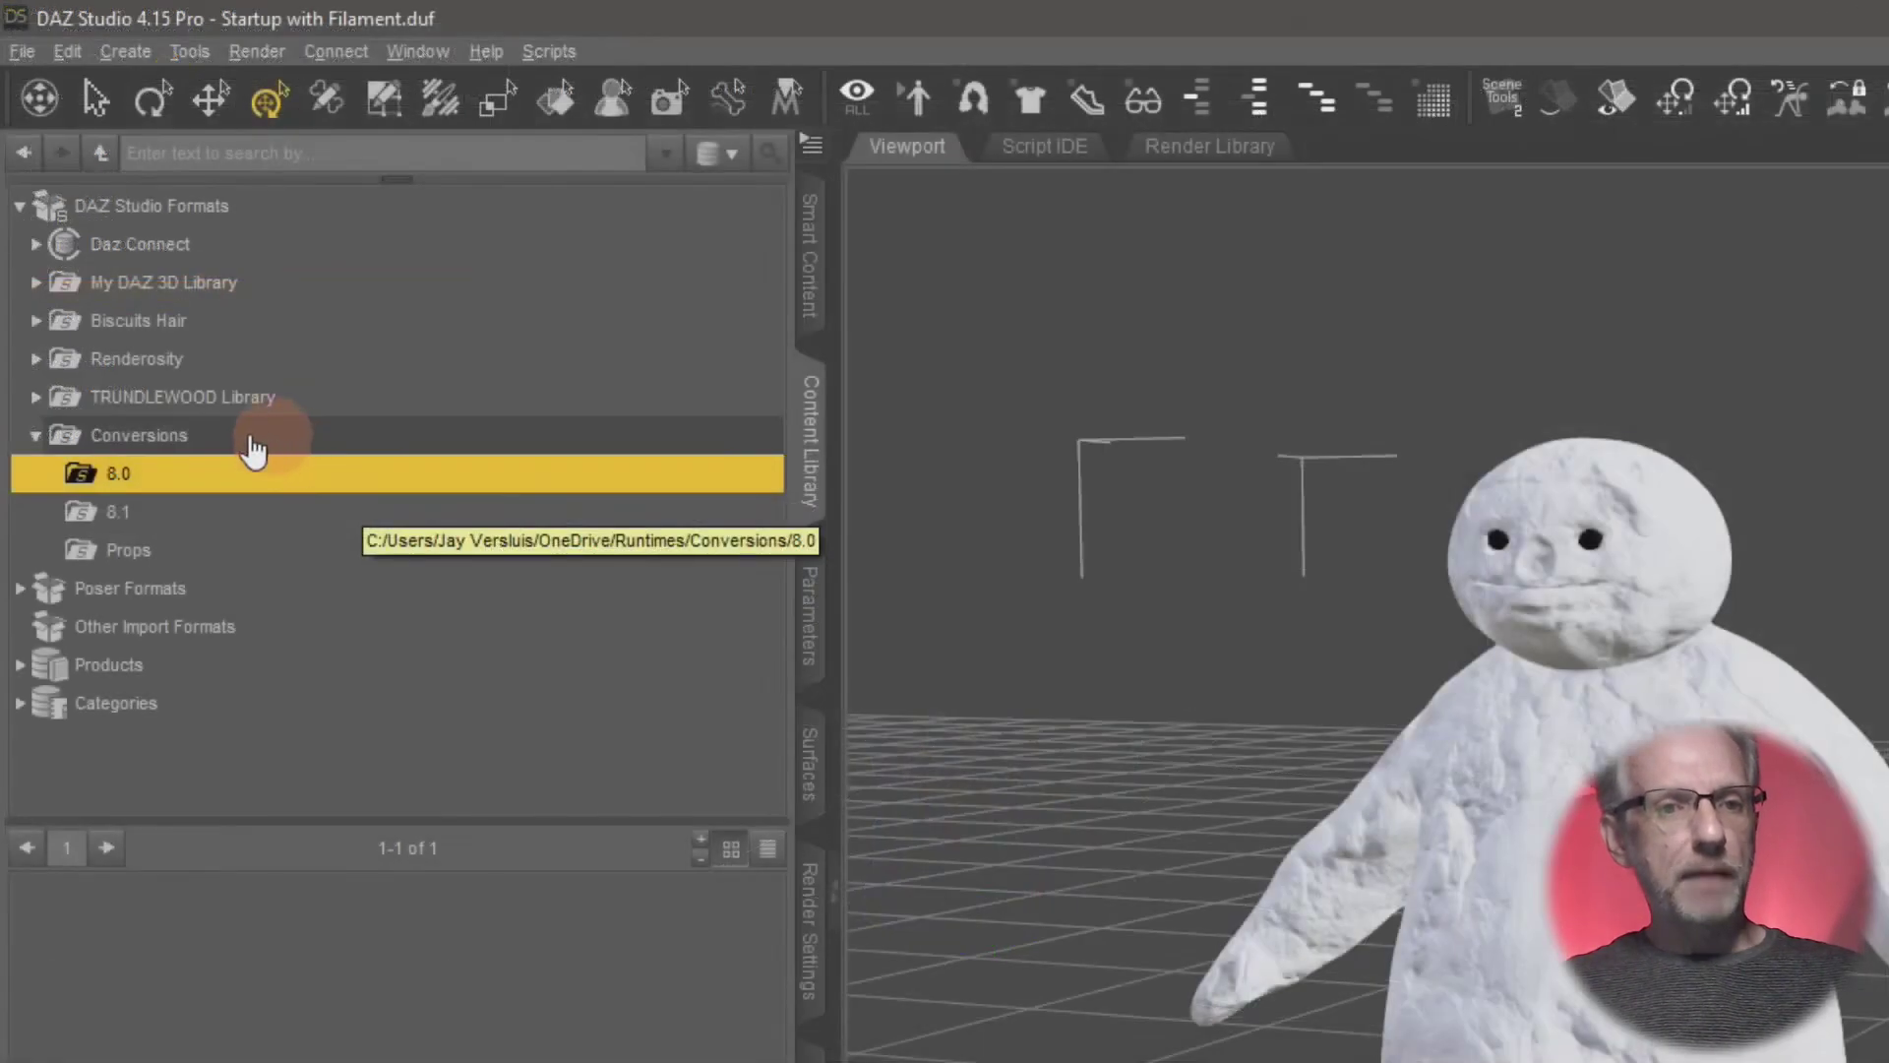
pyautogui.click(255, 443)
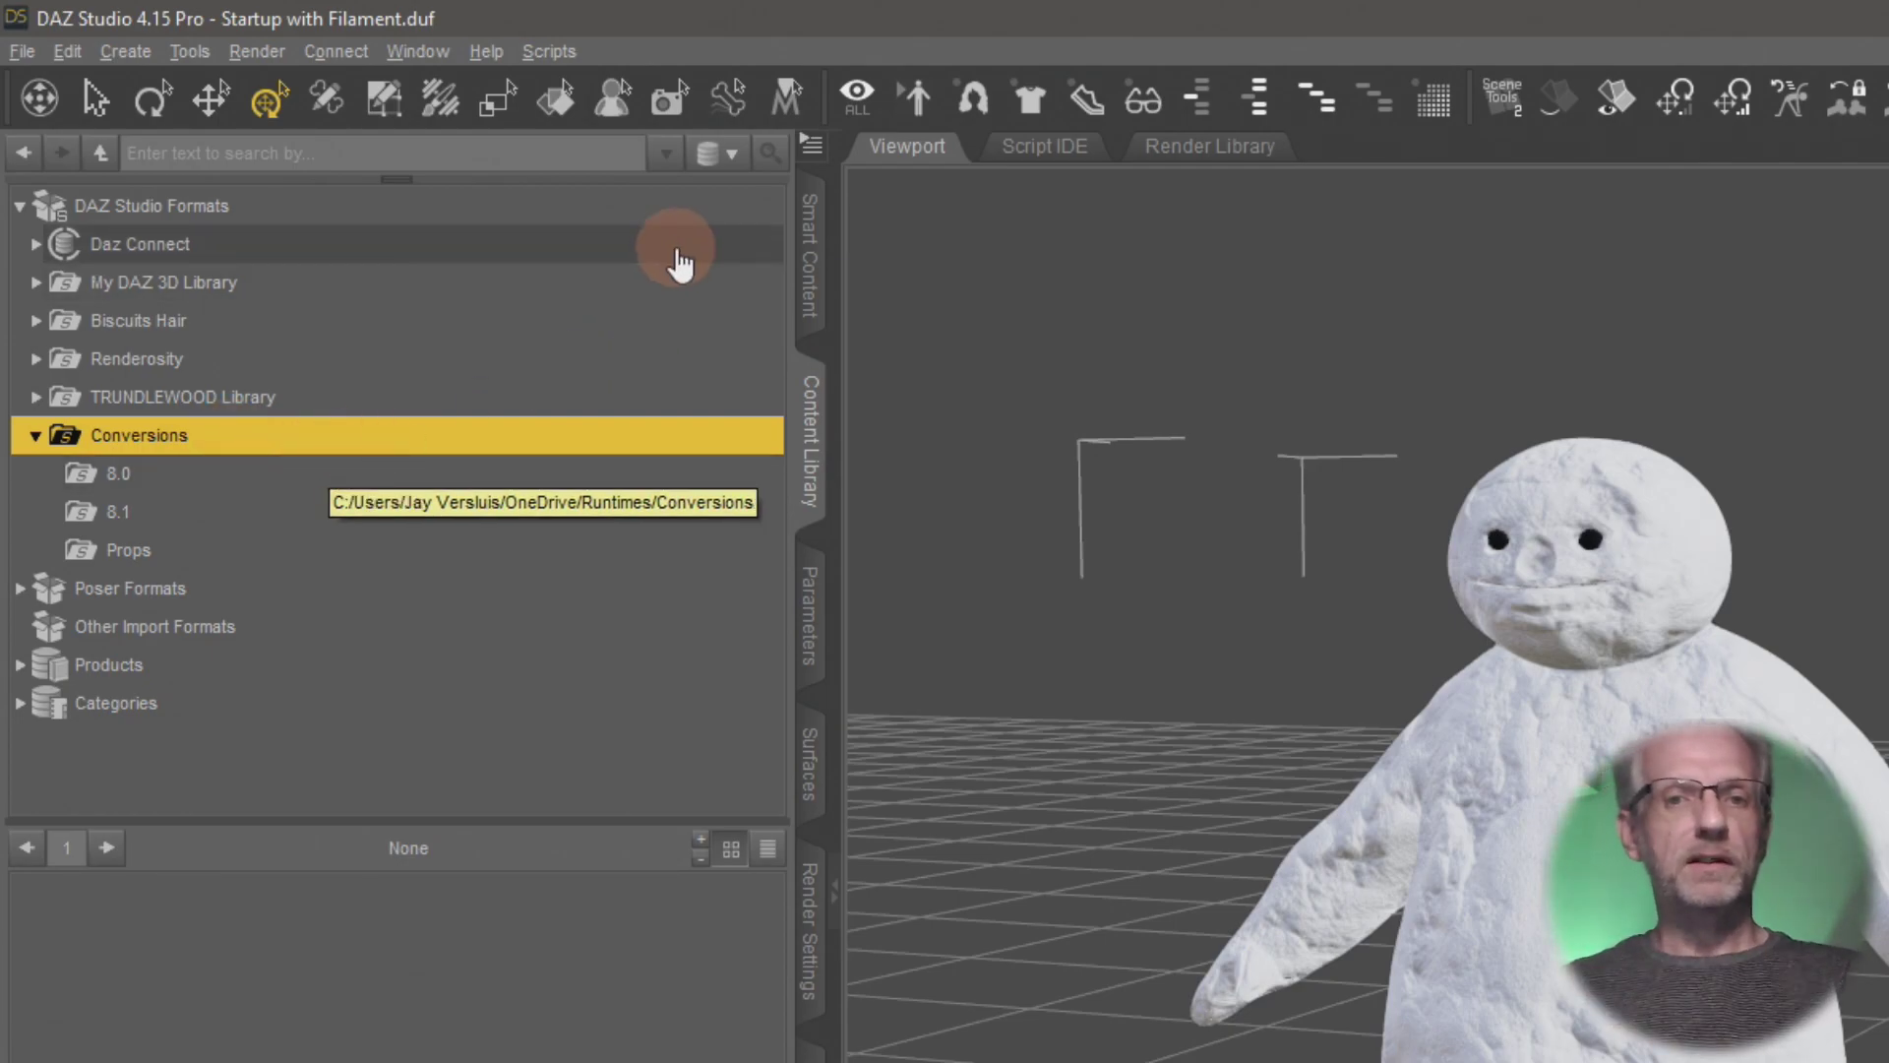
pyautogui.click(816, 151)
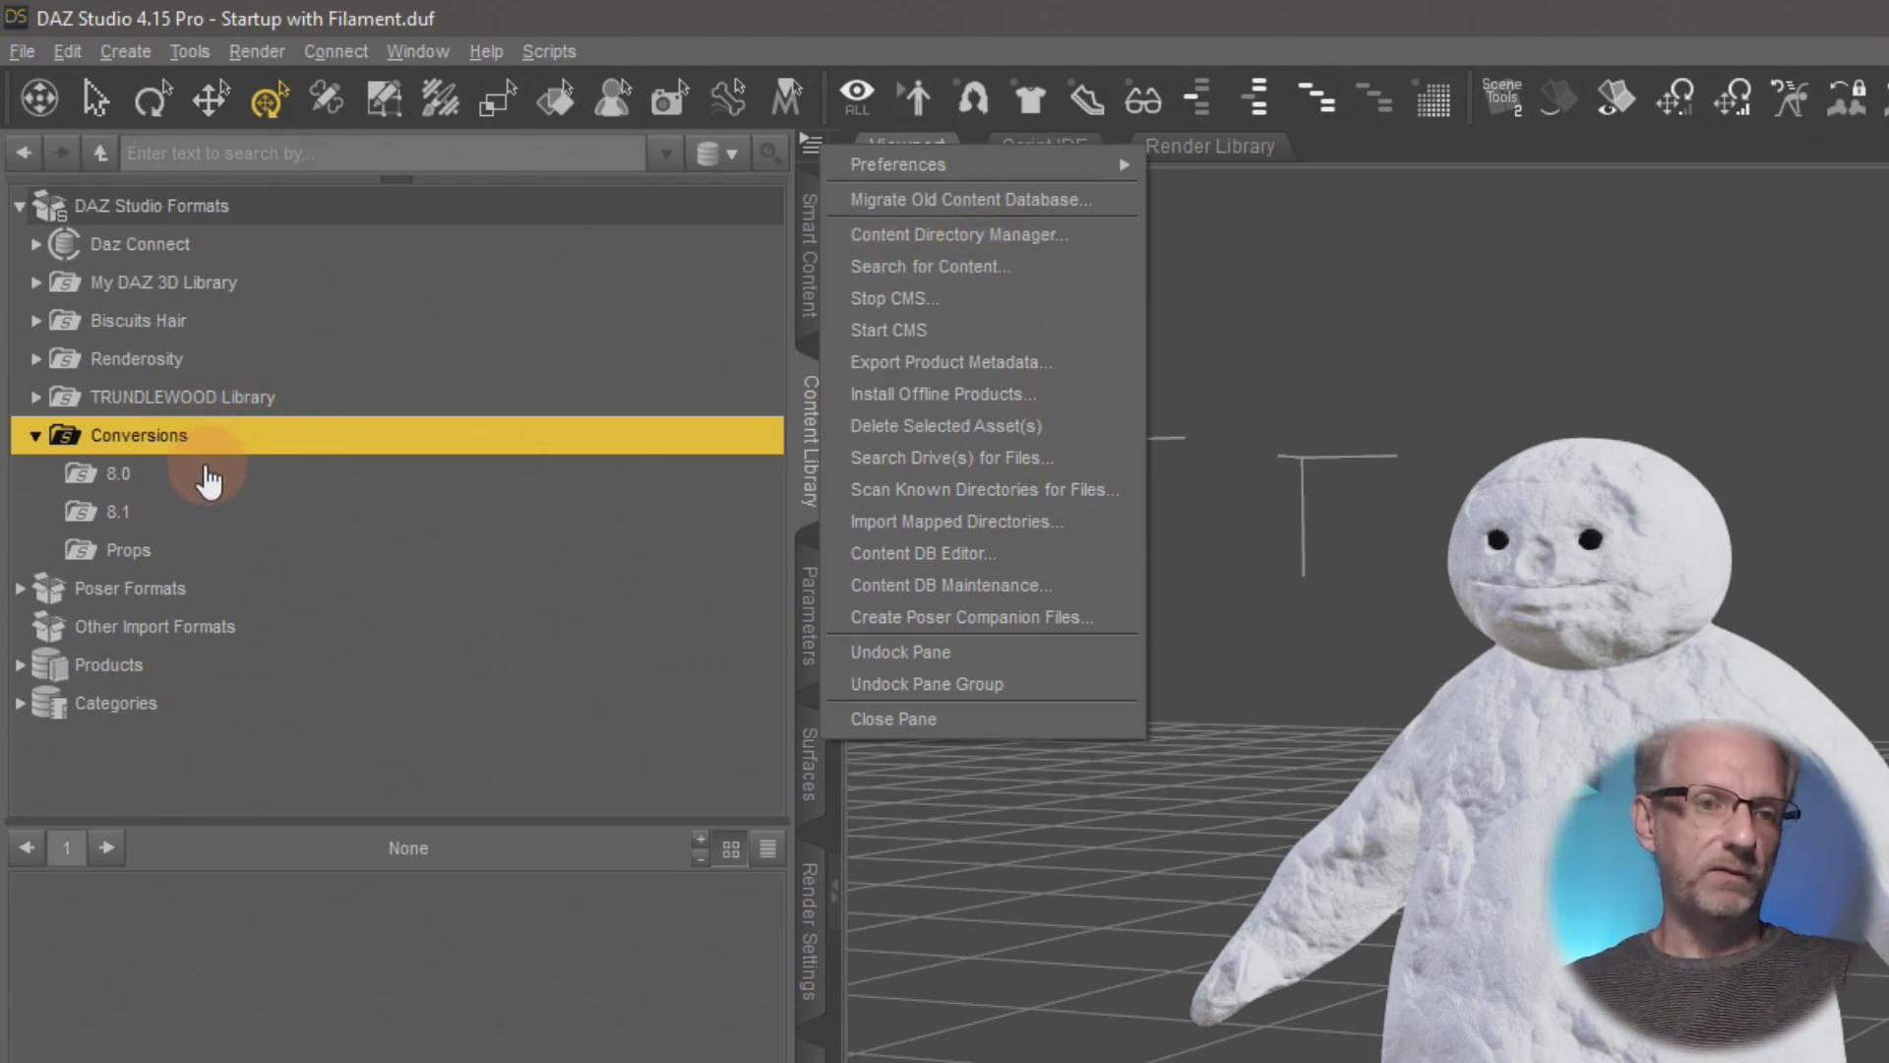
pyautogui.click(197, 474)
pyautogui.click(160, 475)
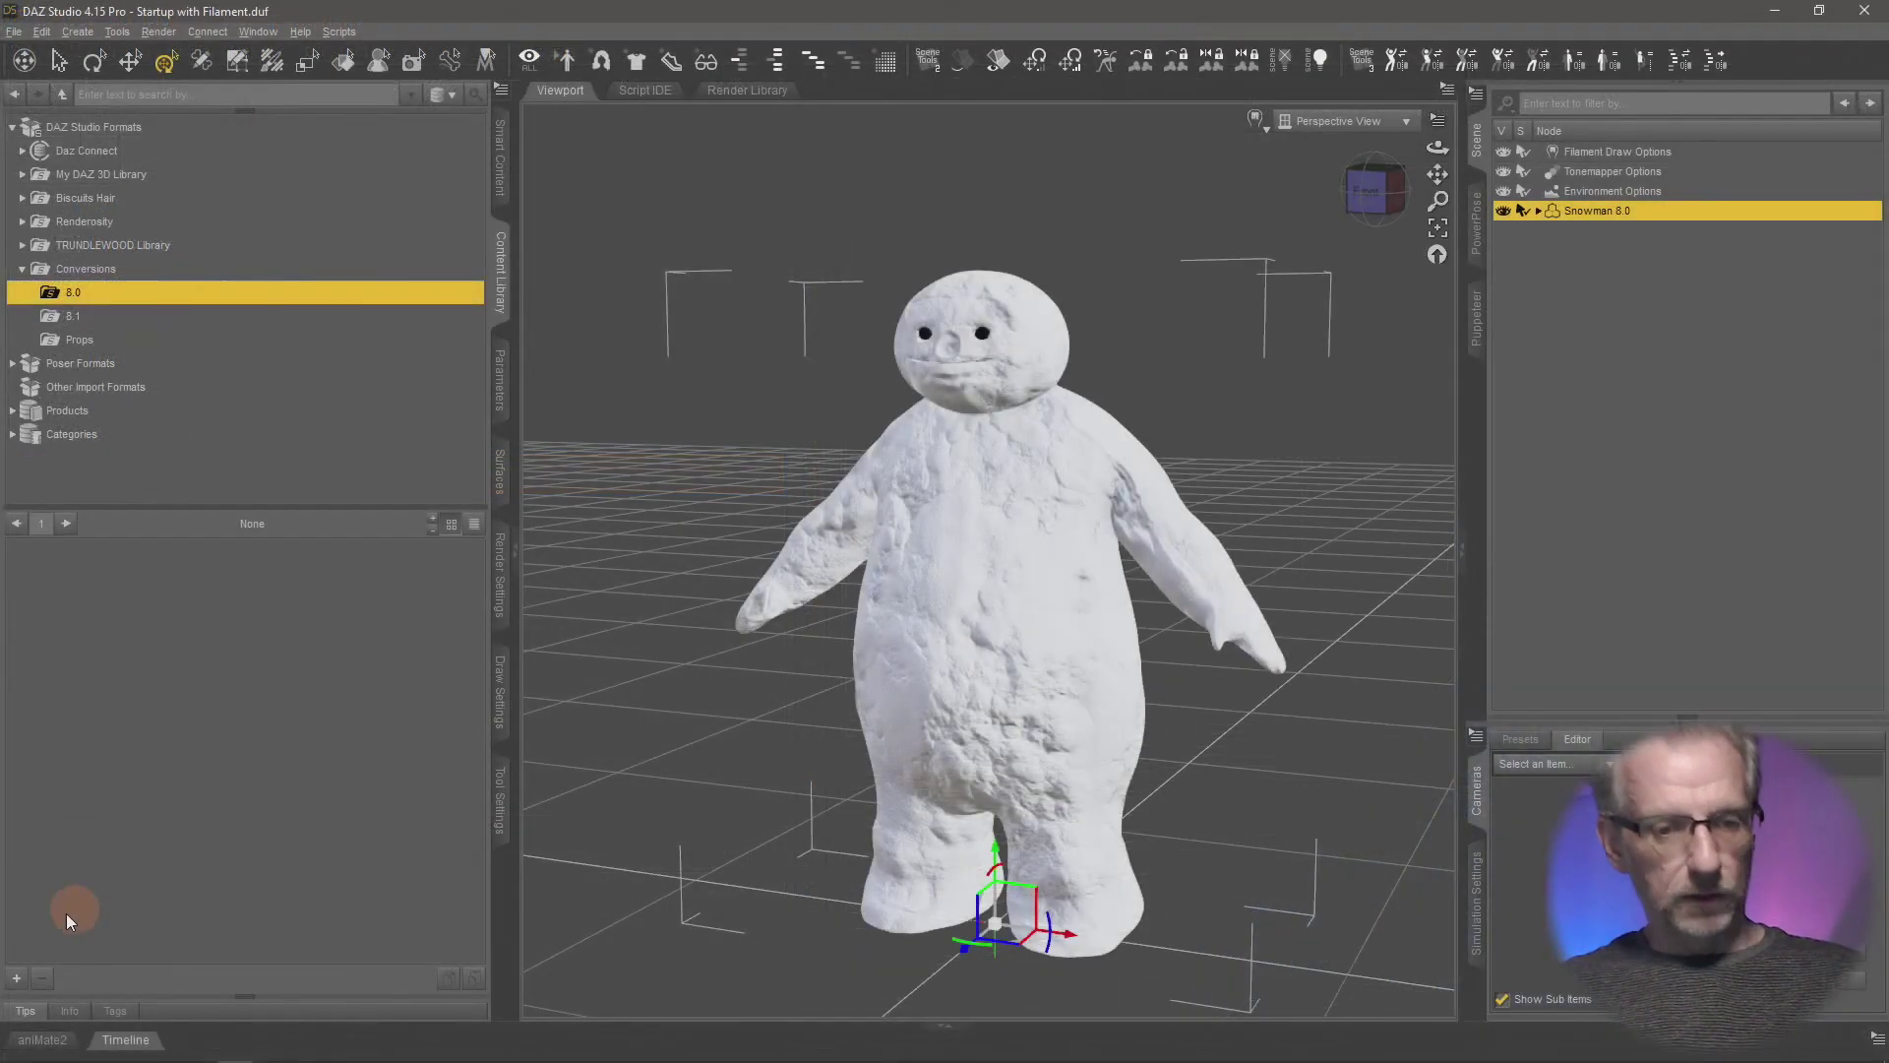
pyautogui.click(16, 980)
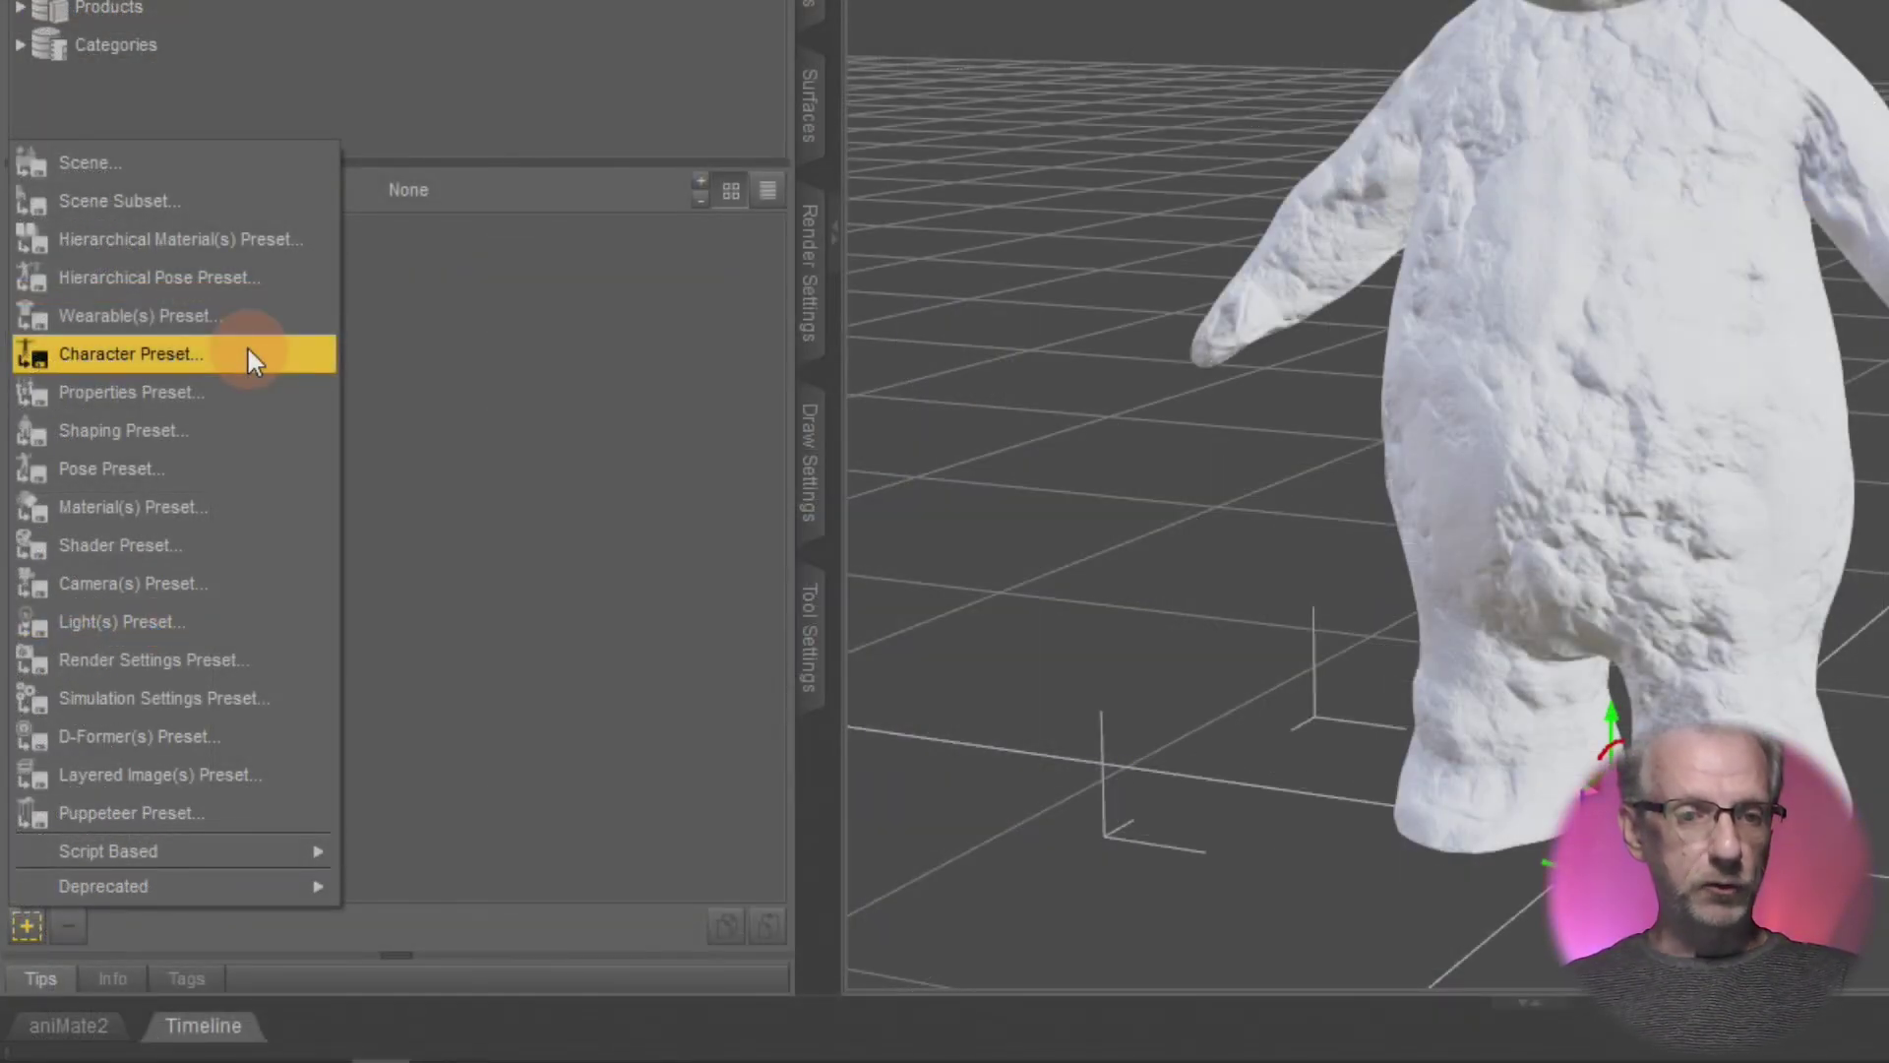
# - Save a 'Snowman 8.0' character preset with Shape and Material Settings checked
pyautogui.click(248, 355)
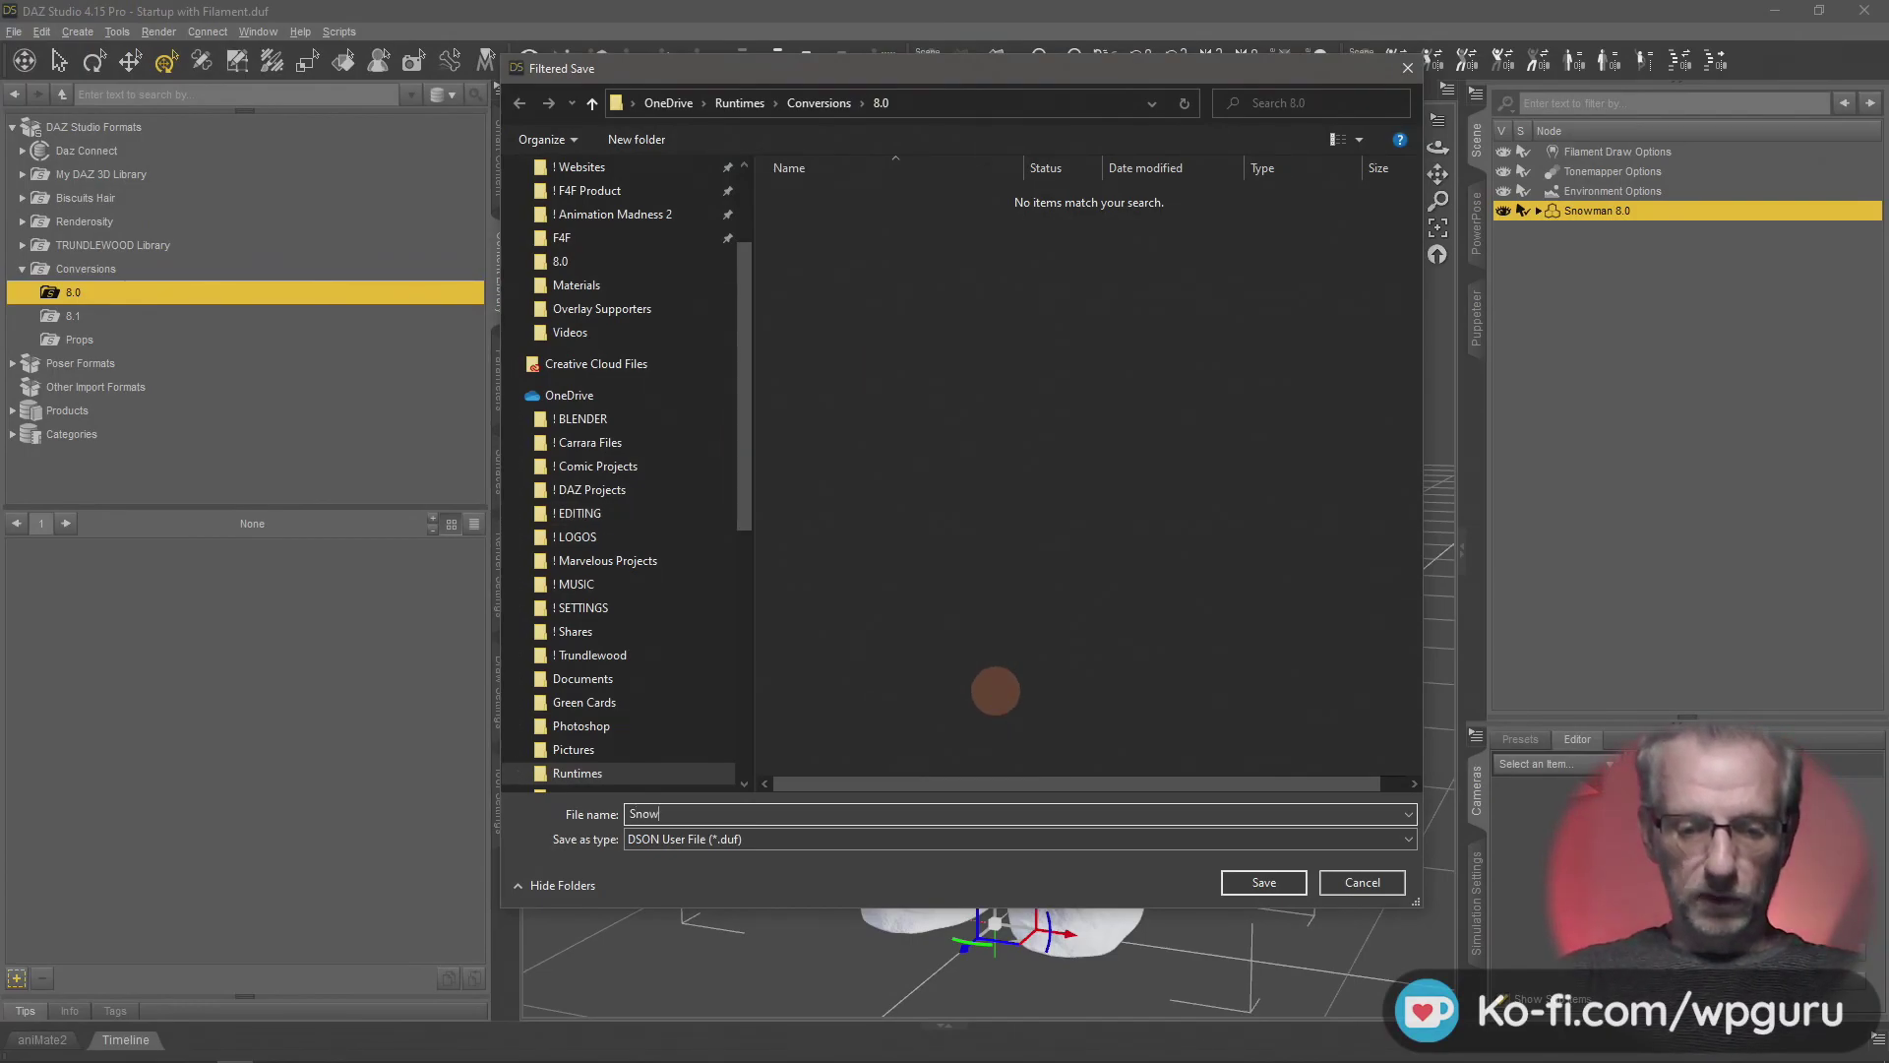
pyautogui.write('.0')
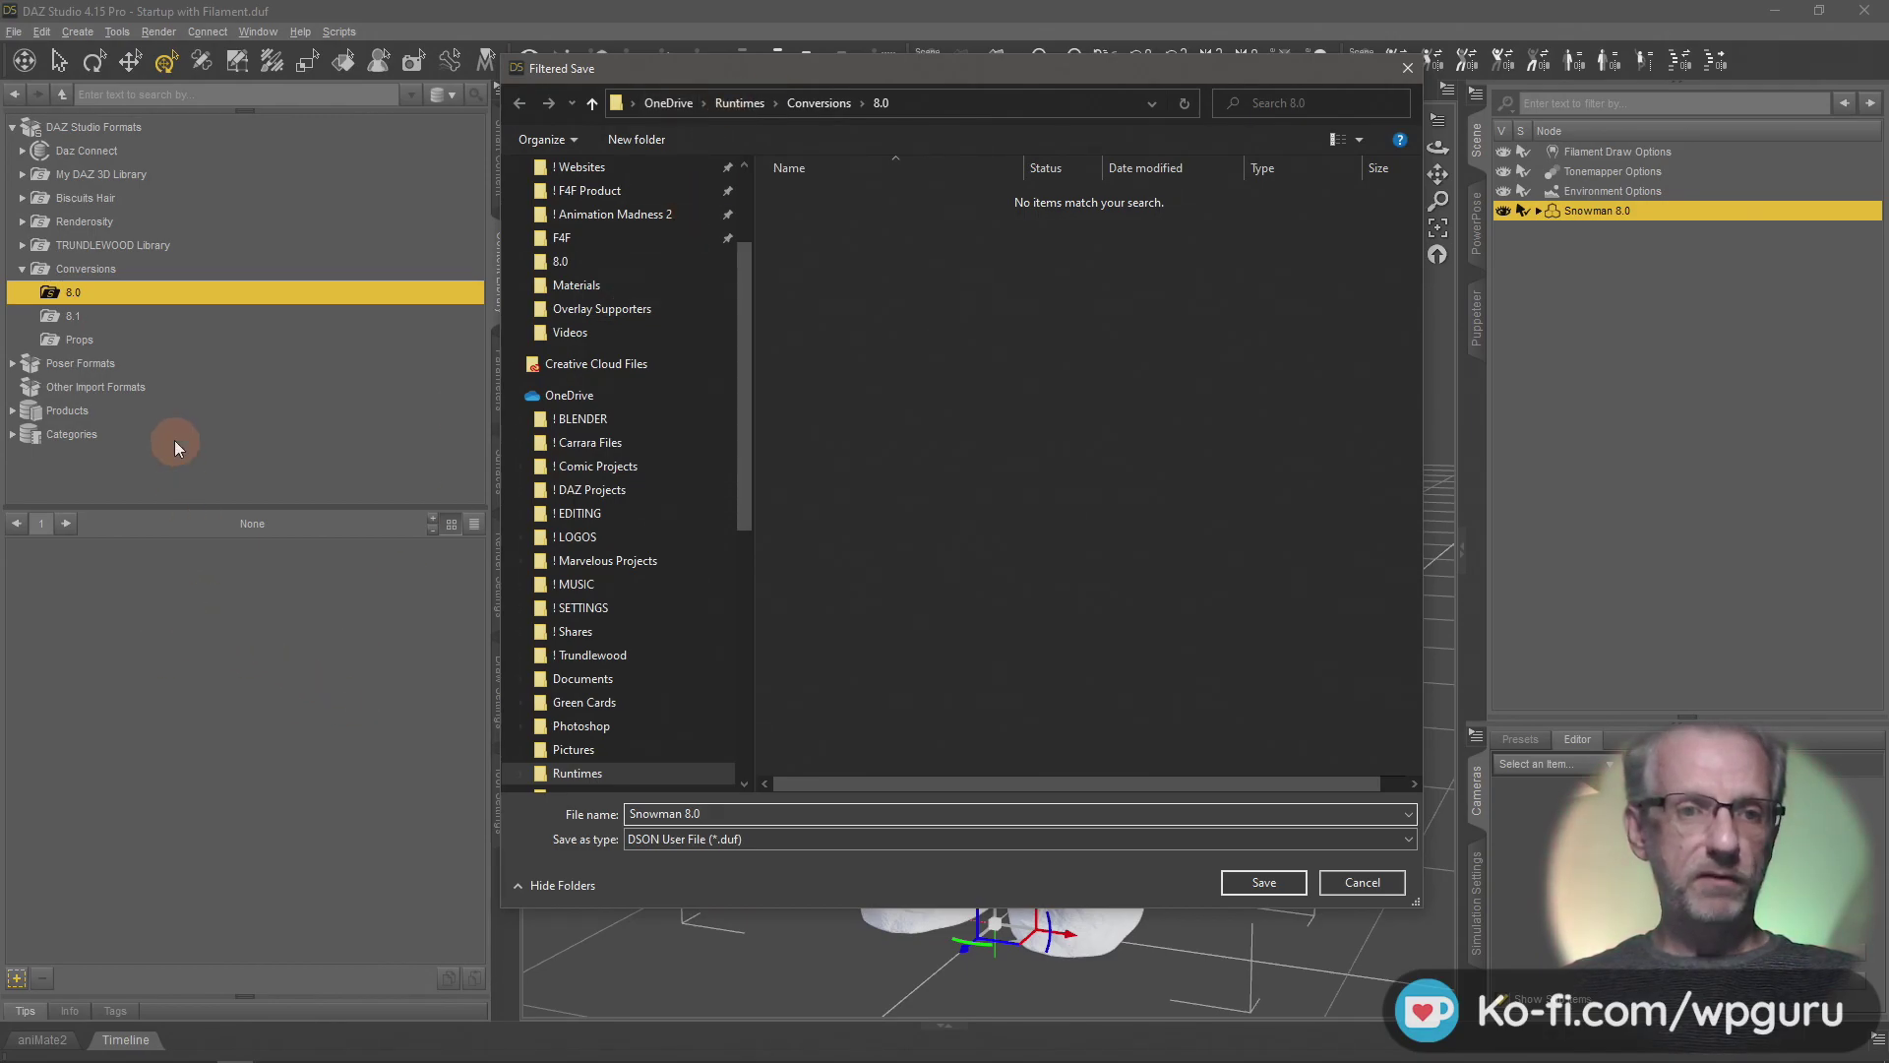
pyautogui.click(1290, 880)
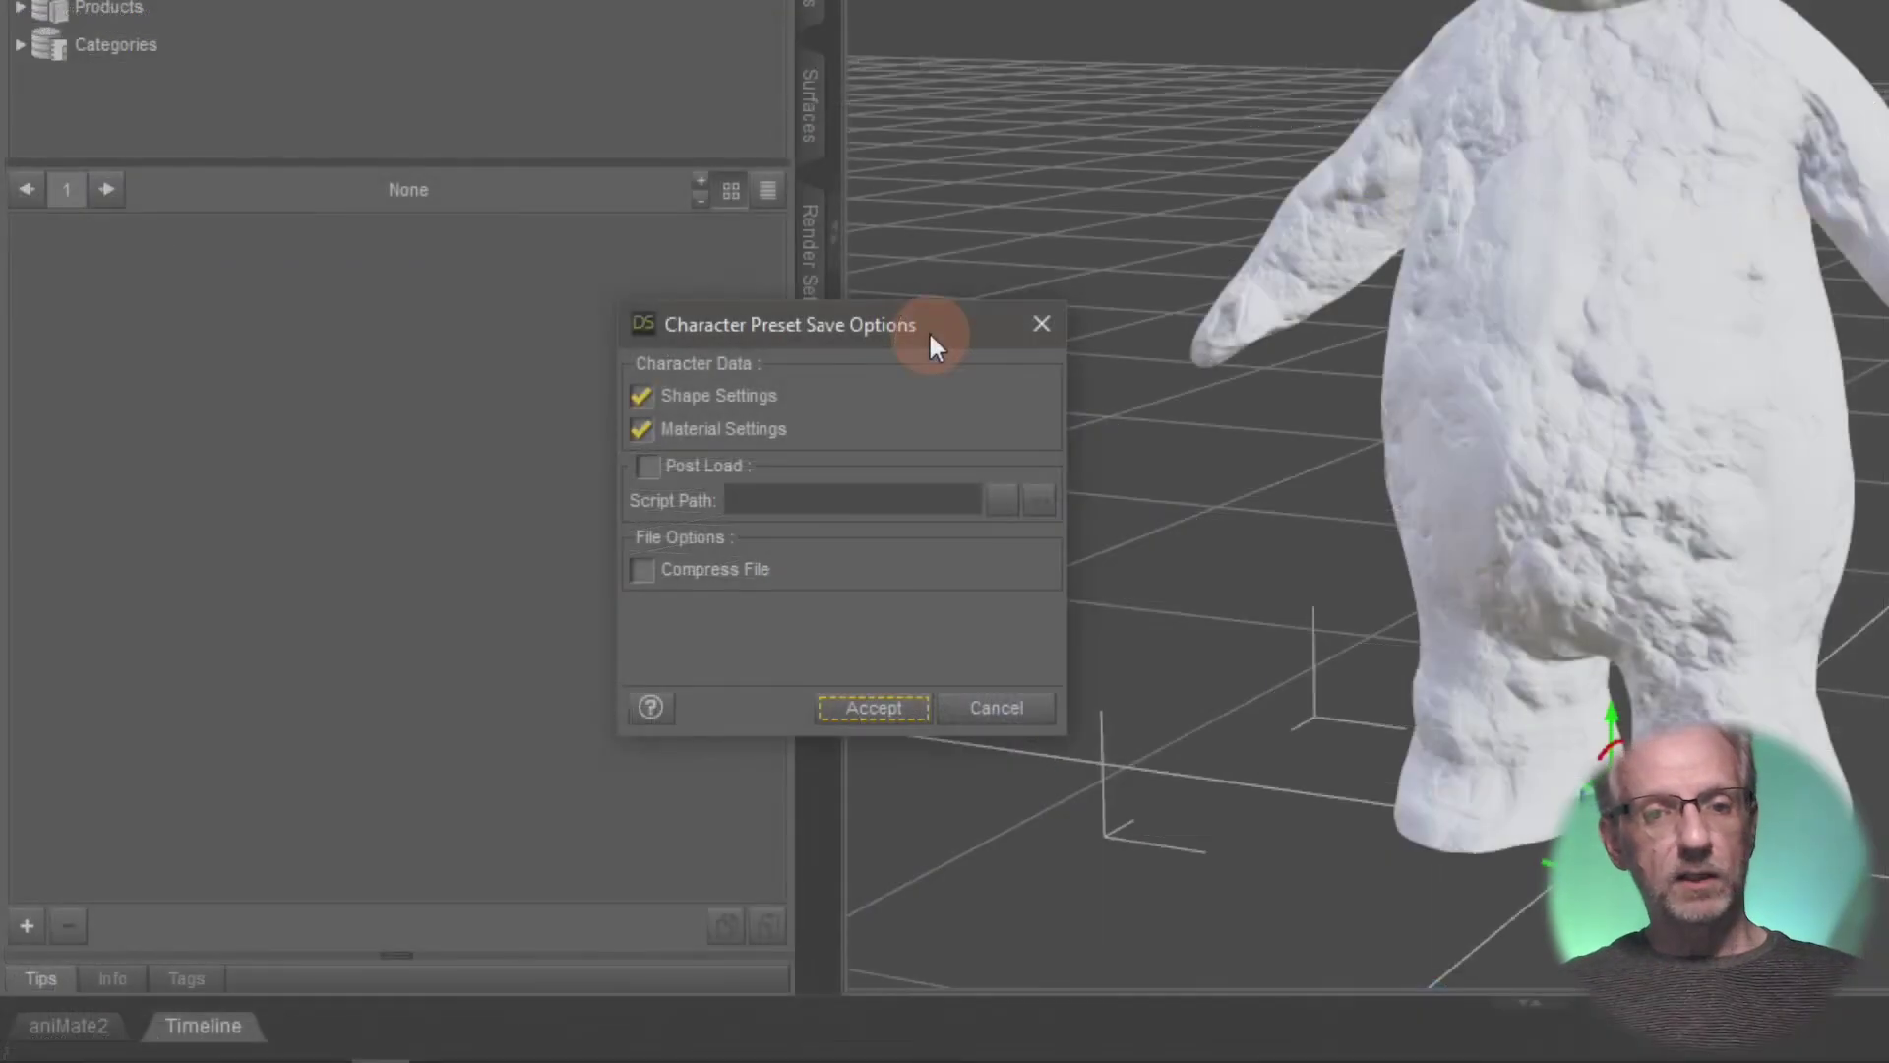
pyautogui.click(430, 656)
pyautogui.click(763, 401)
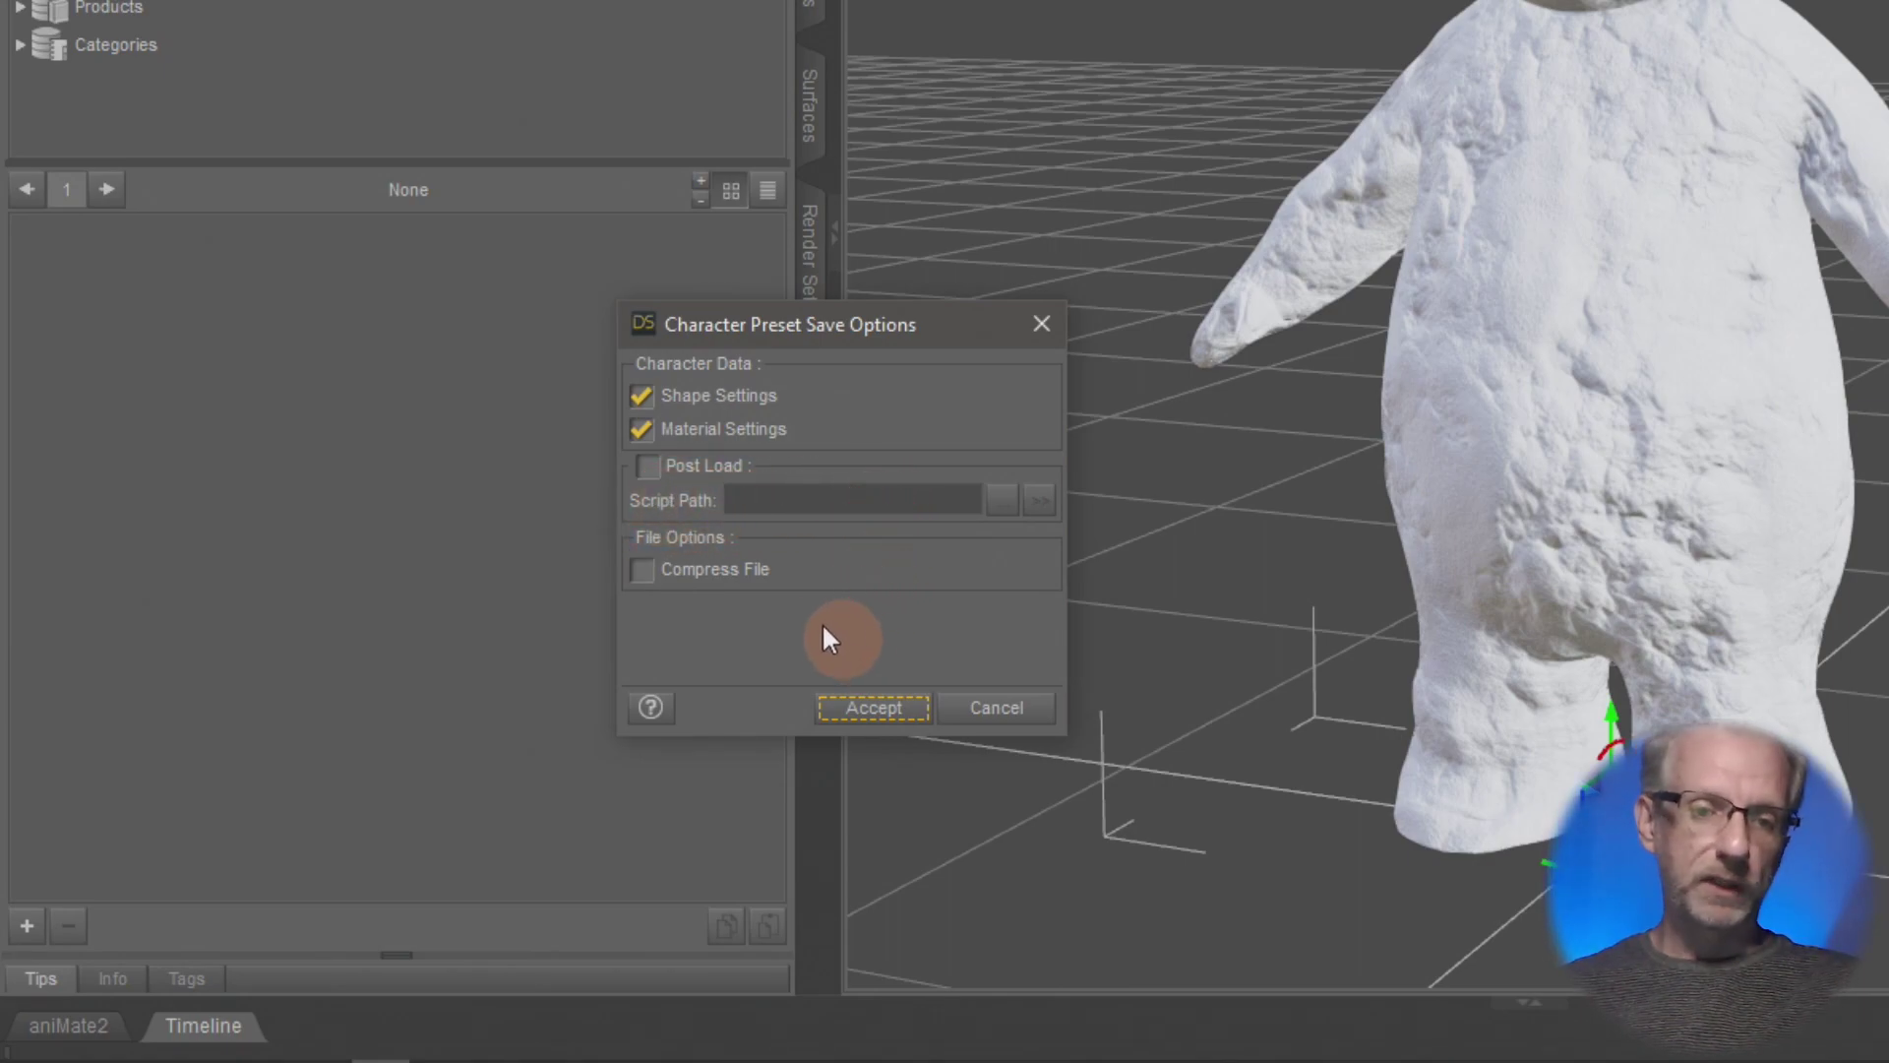
pyautogui.click(889, 716)
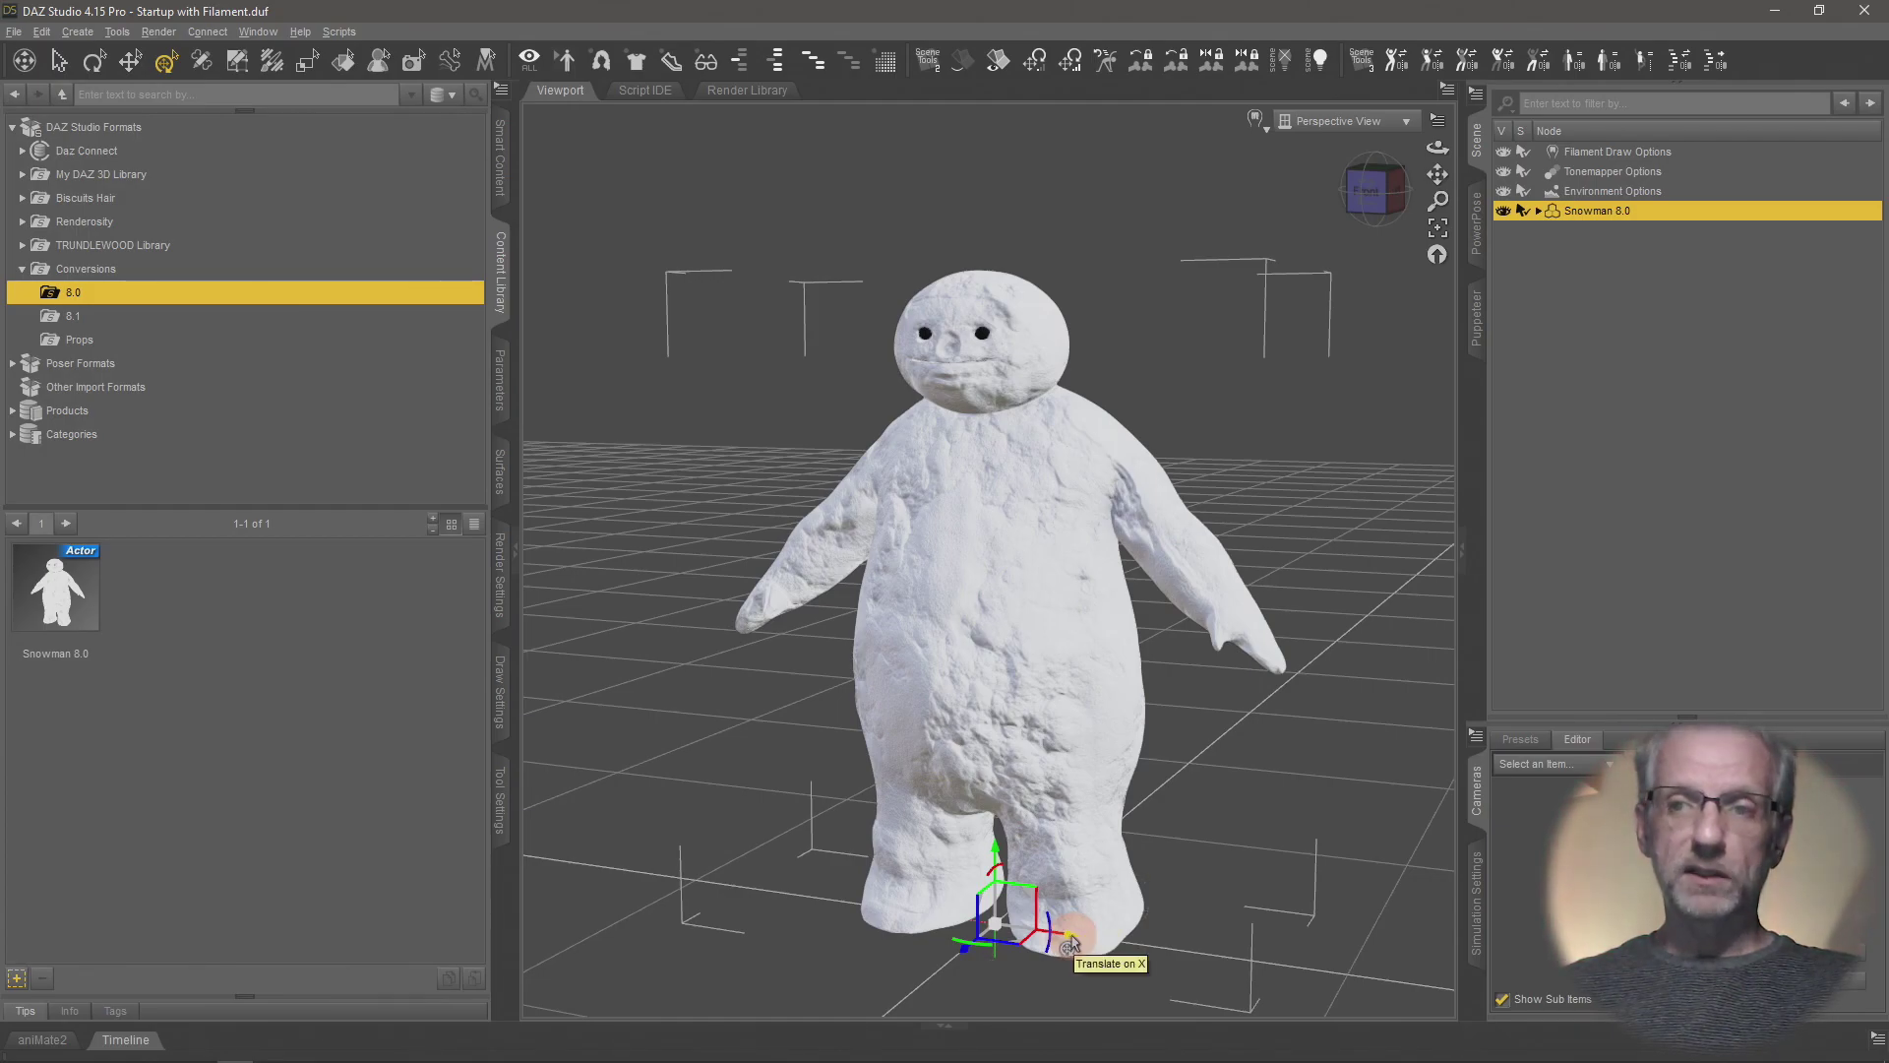
# - Move Snowman 8.0 right along X and list all installed Figures products
pyautogui.moveTo(1073, 946); pyautogui.dragTo(1425, 1024)
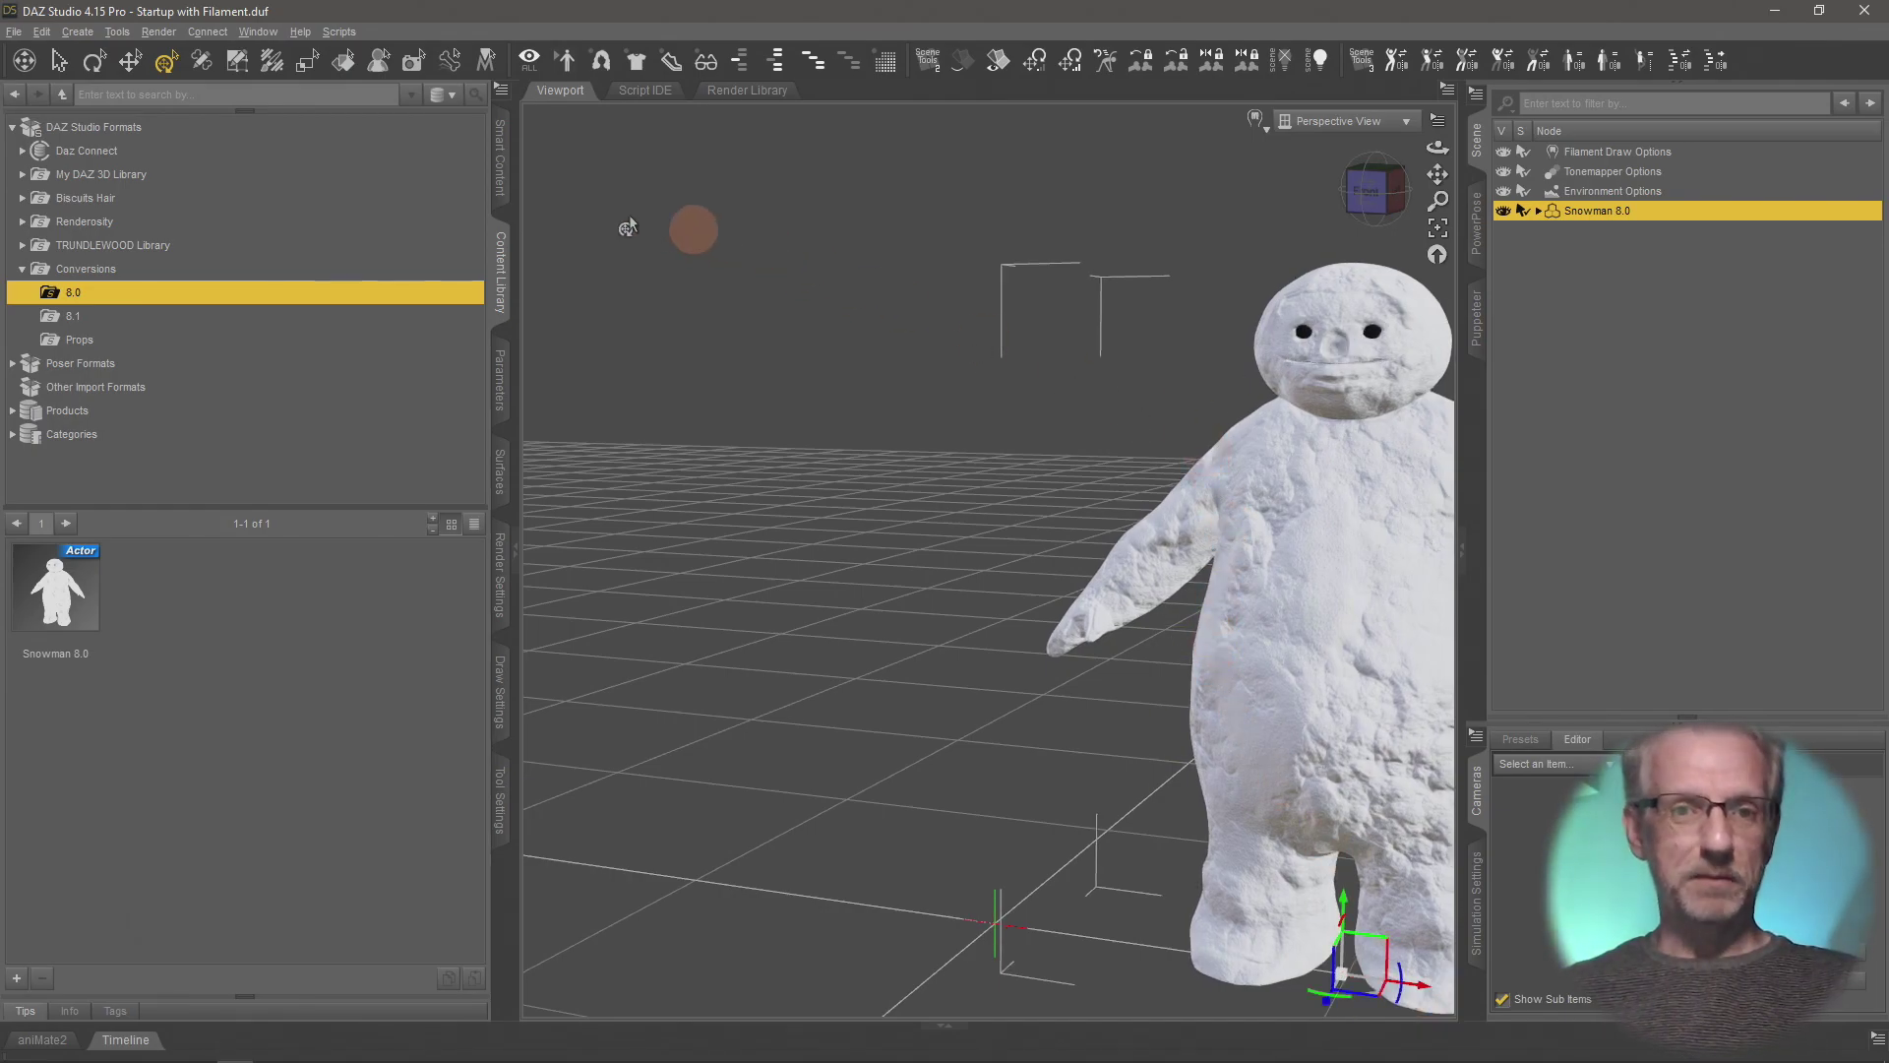
pyautogui.click(502, 165)
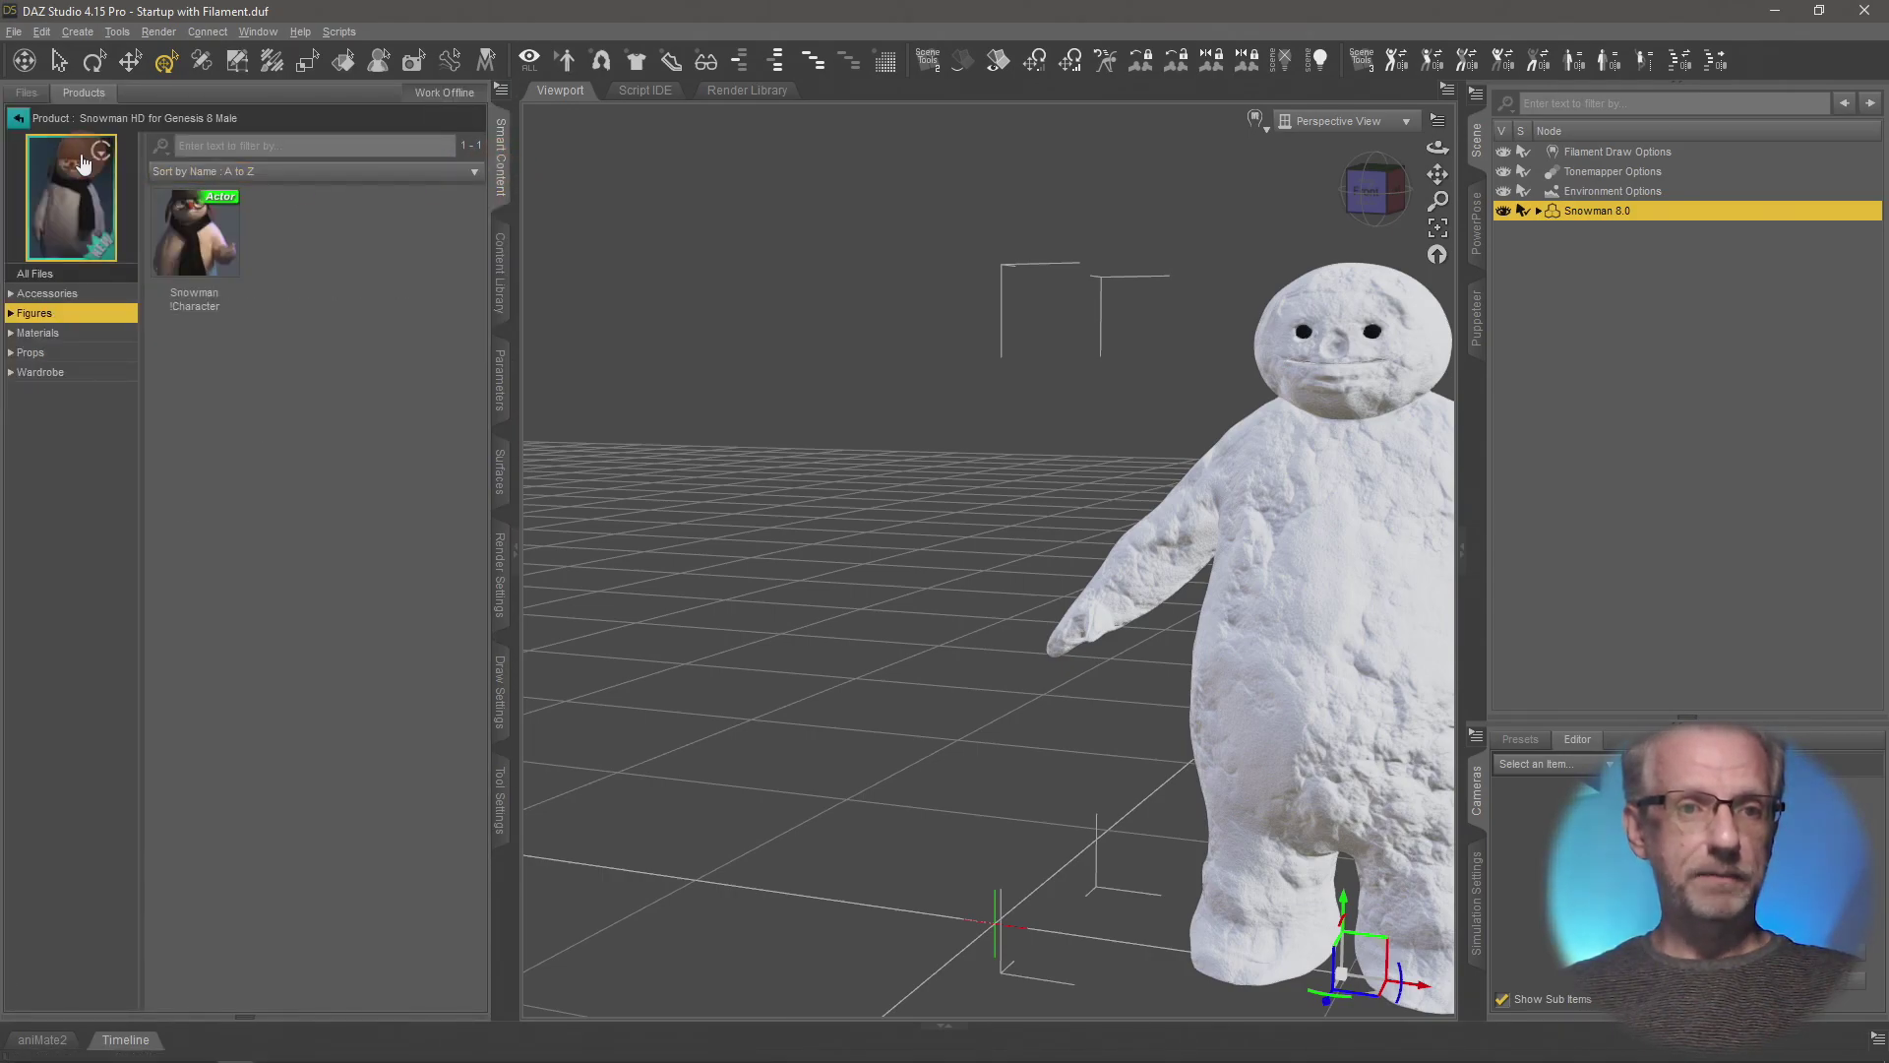
pyautogui.click(17, 117)
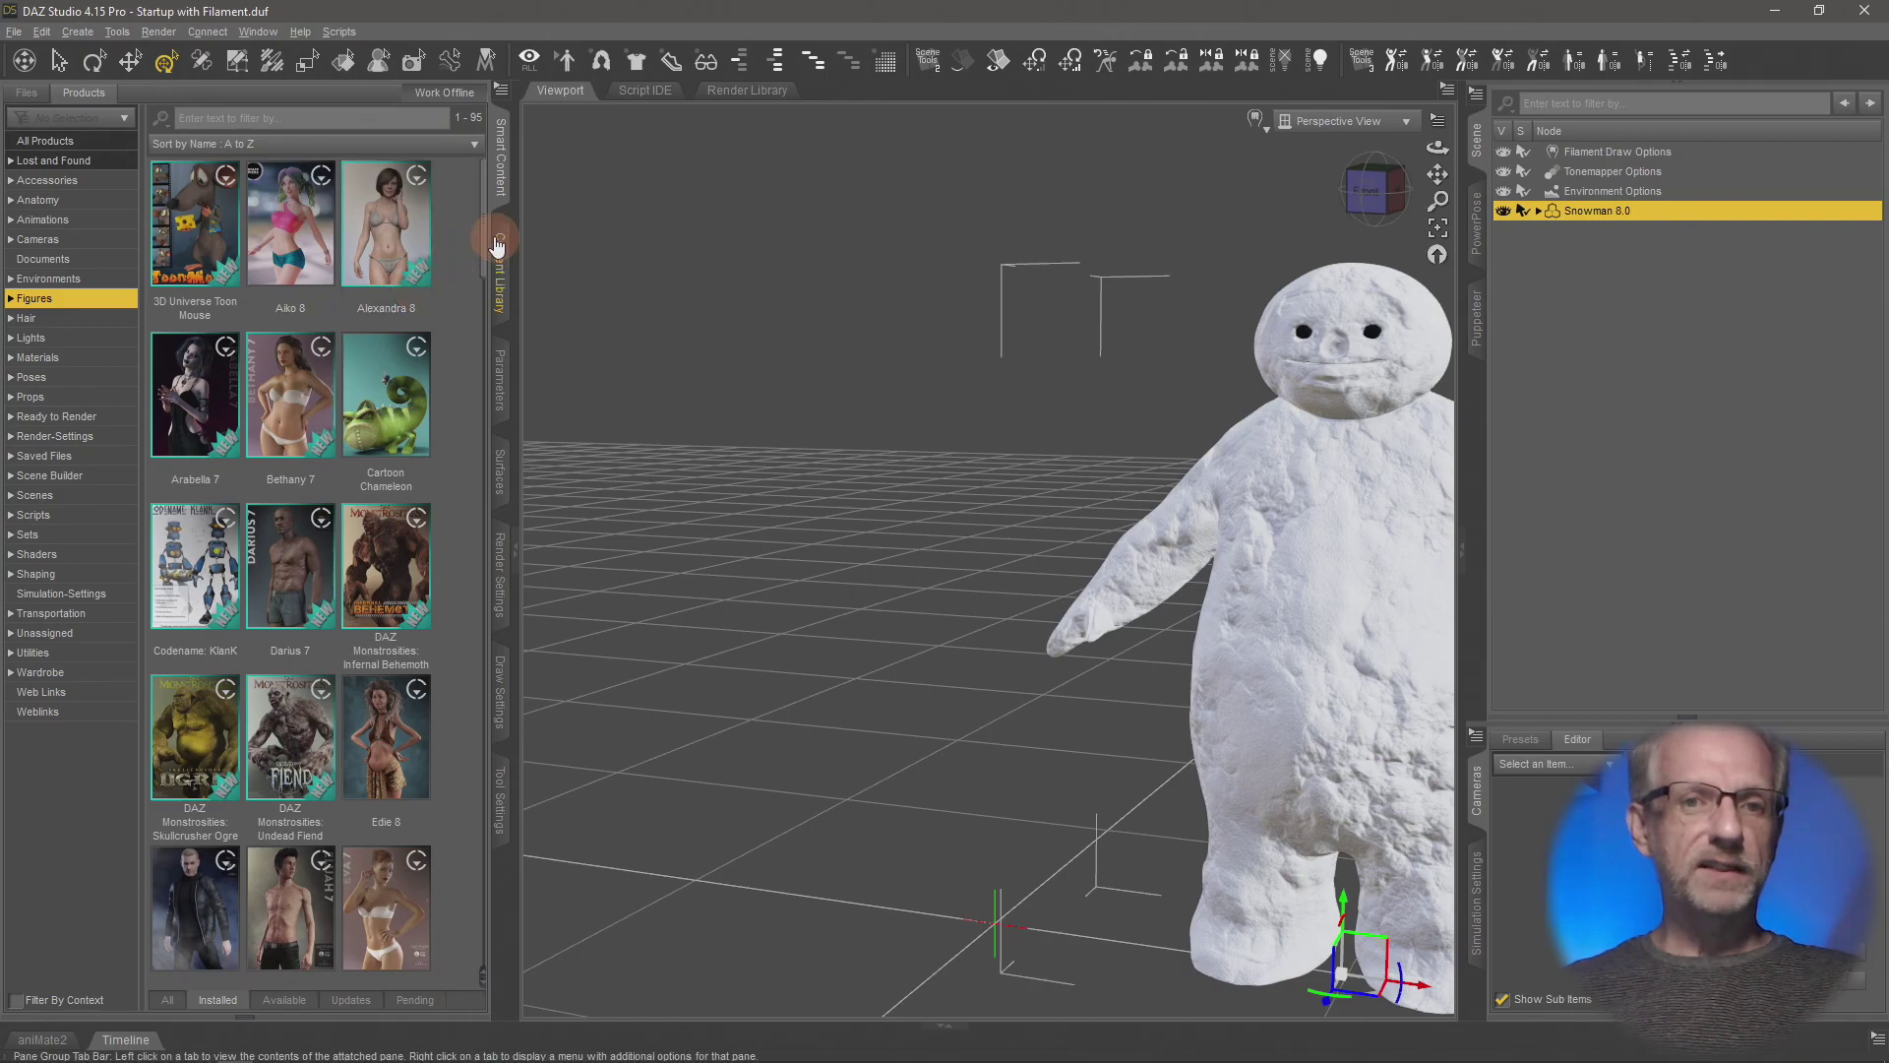
pyautogui.moveTo(487, 257); pyautogui.dragTo(489, 482)
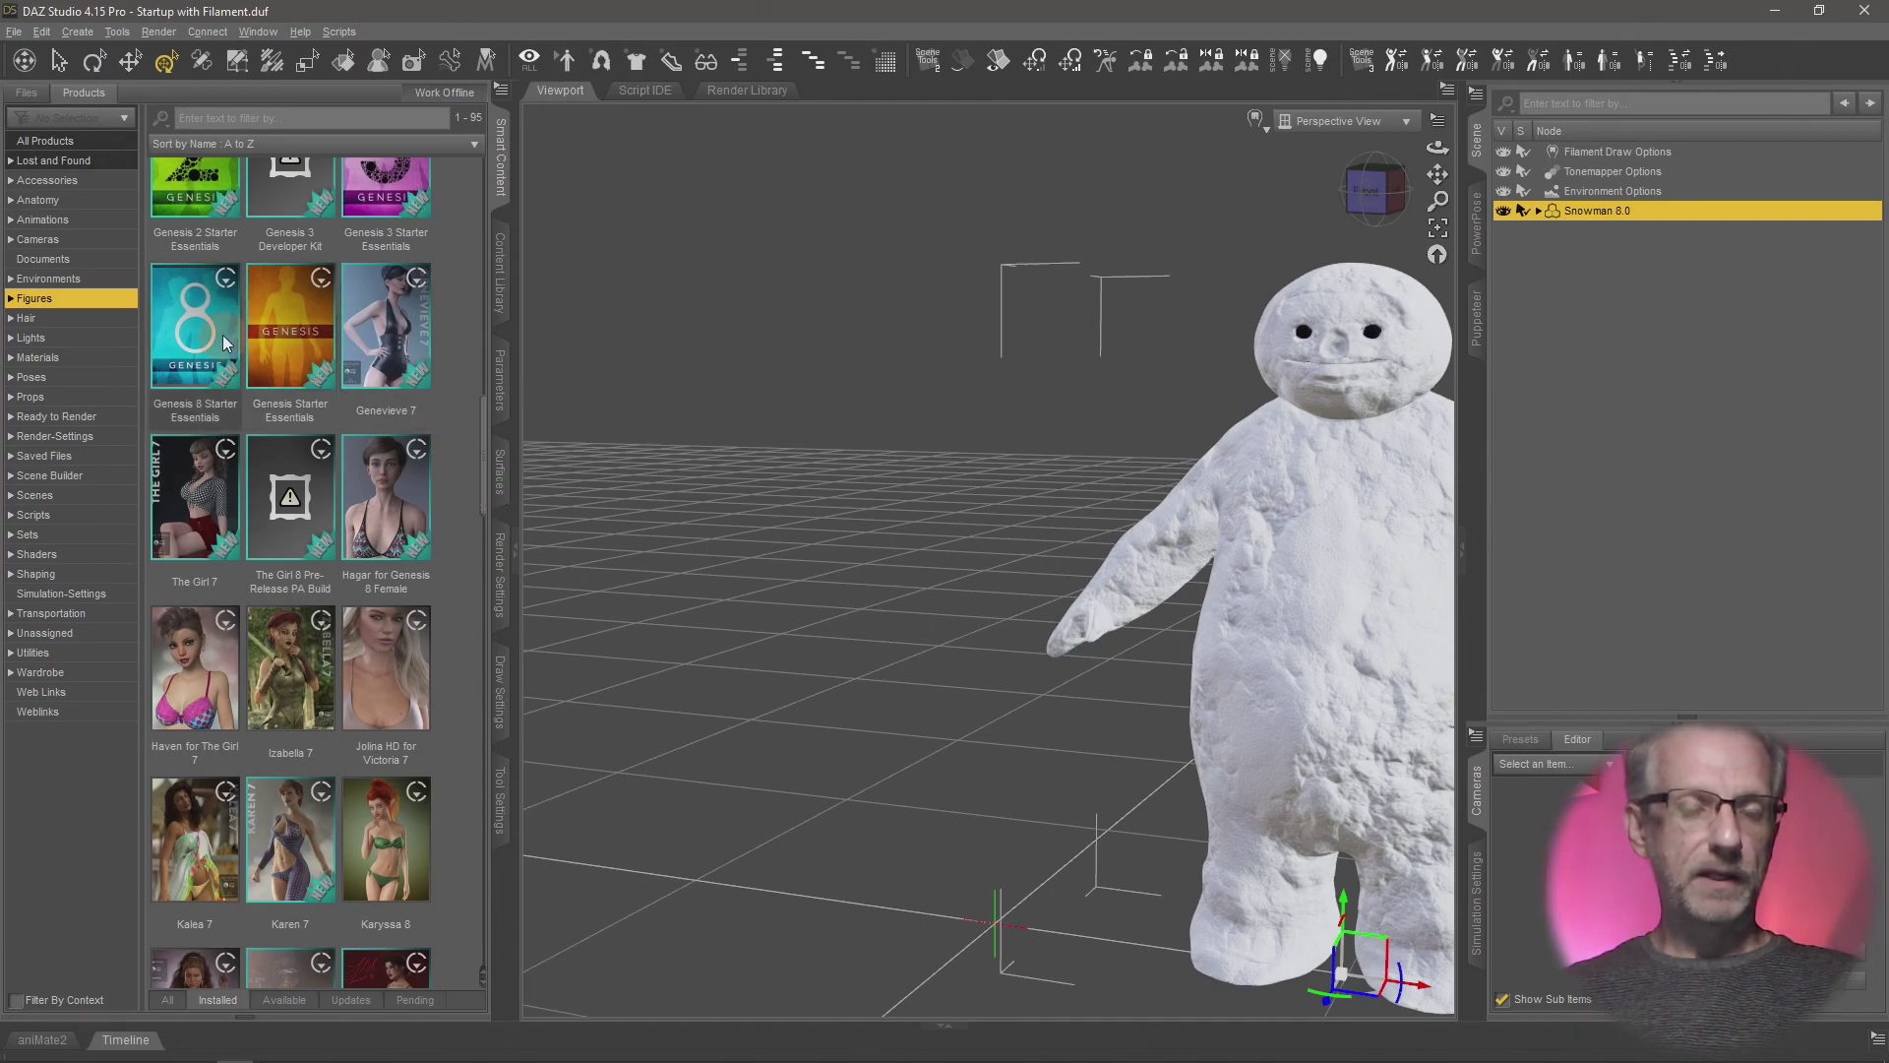
# - Load Genesis 8.1 Male Dev Load from Genesis 8 Starter Essentials into the scene
pyautogui.doubleClick(224, 339)
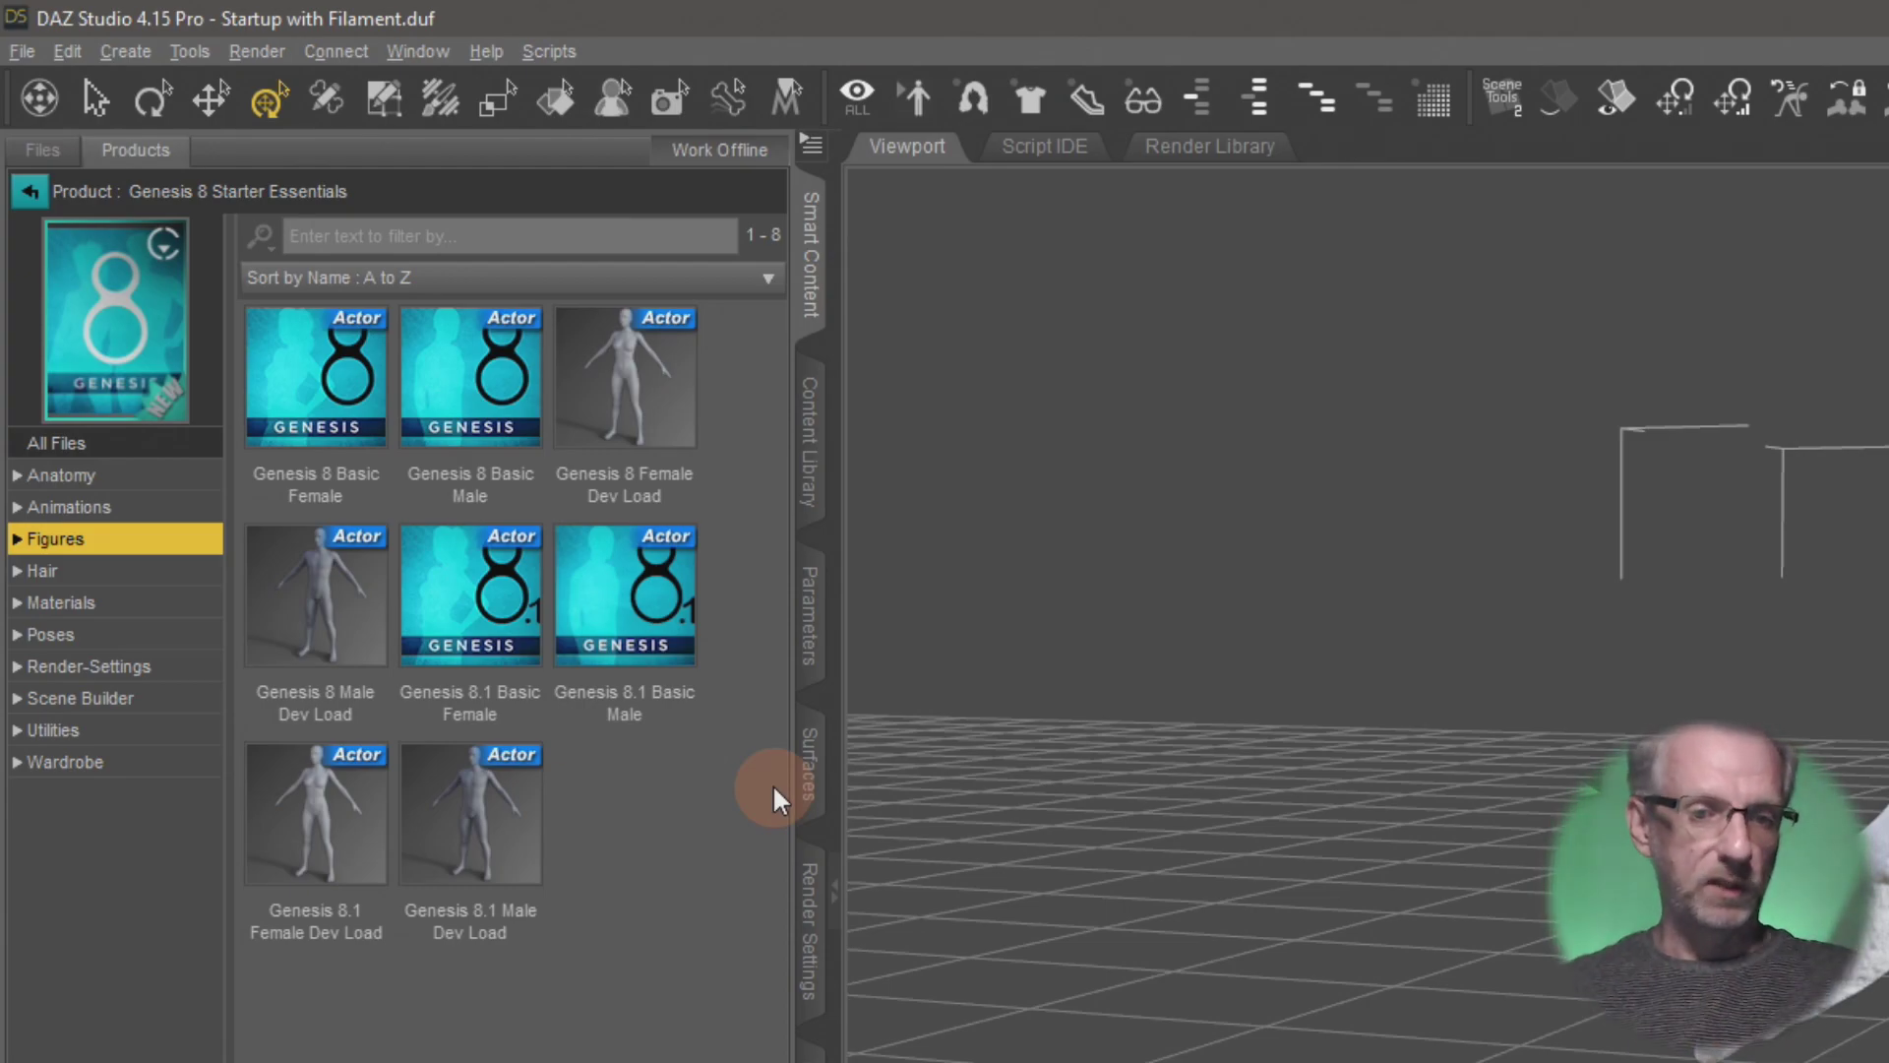
pyautogui.click(487, 831)
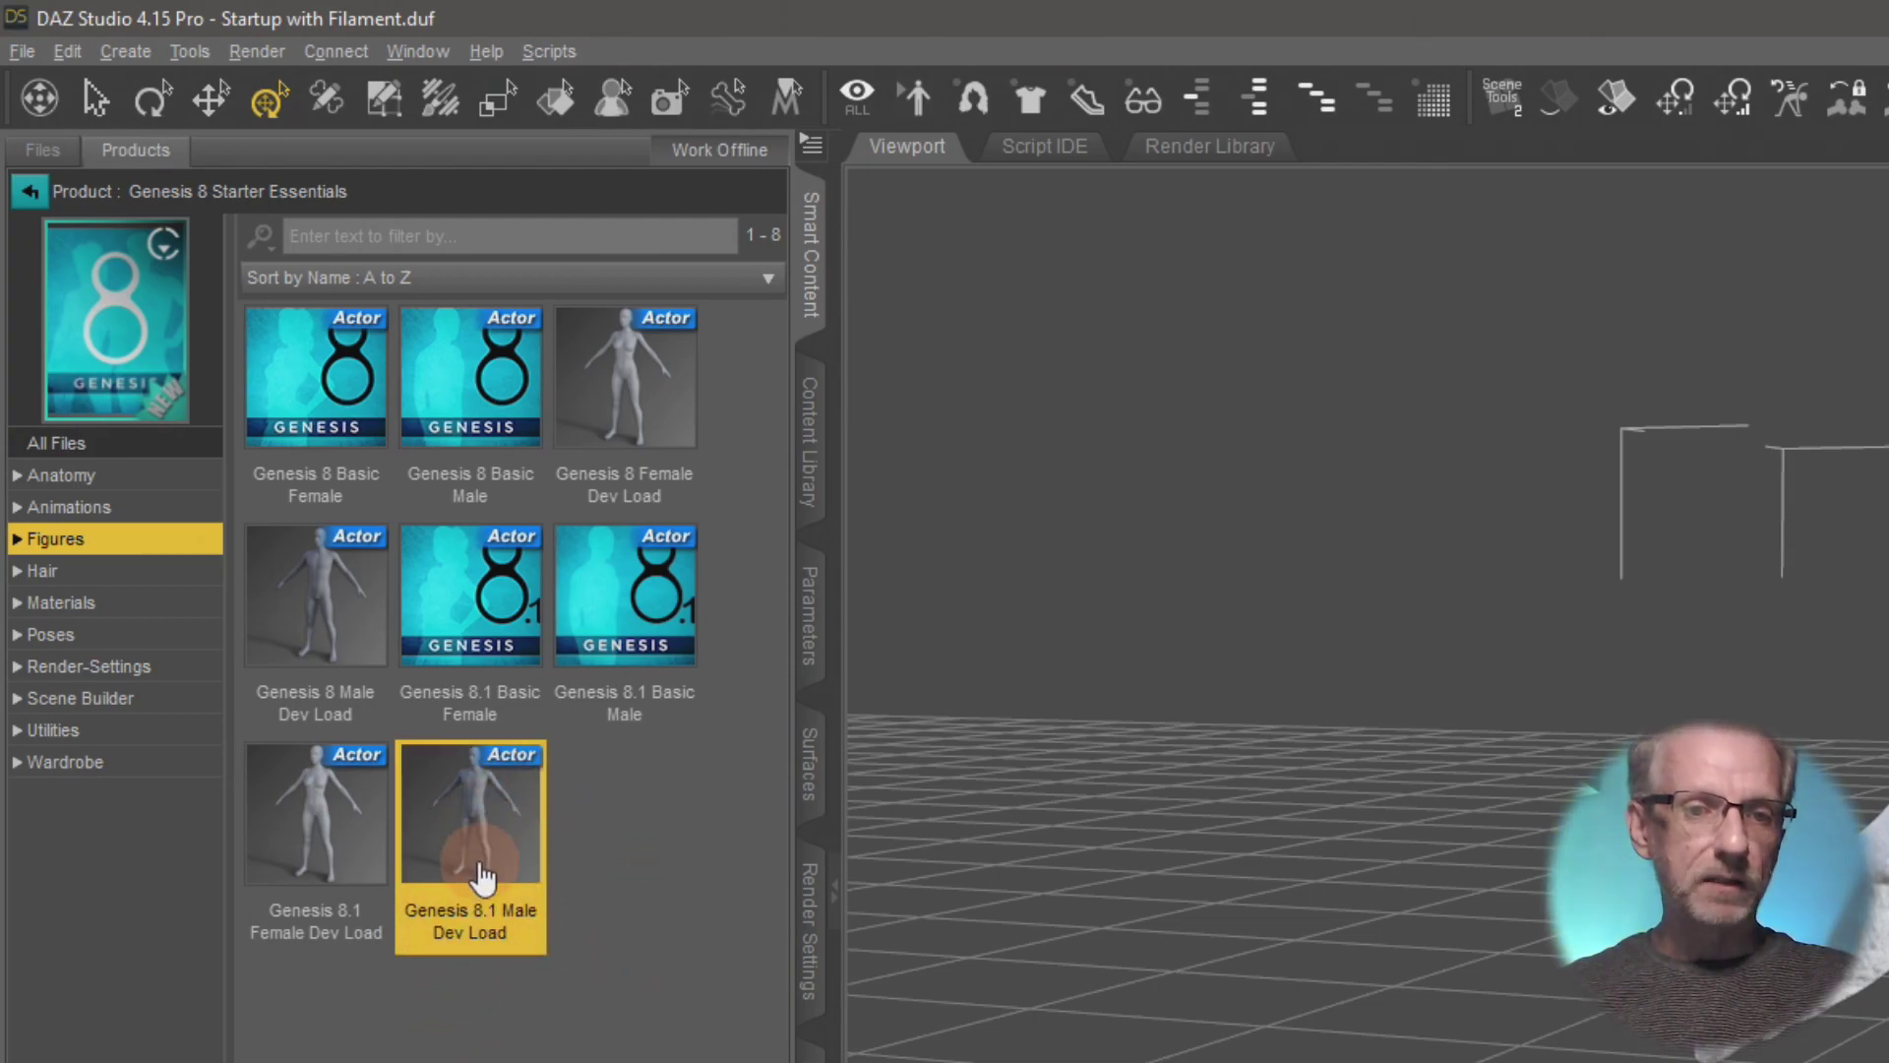
pyautogui.moveTo(340, 862)
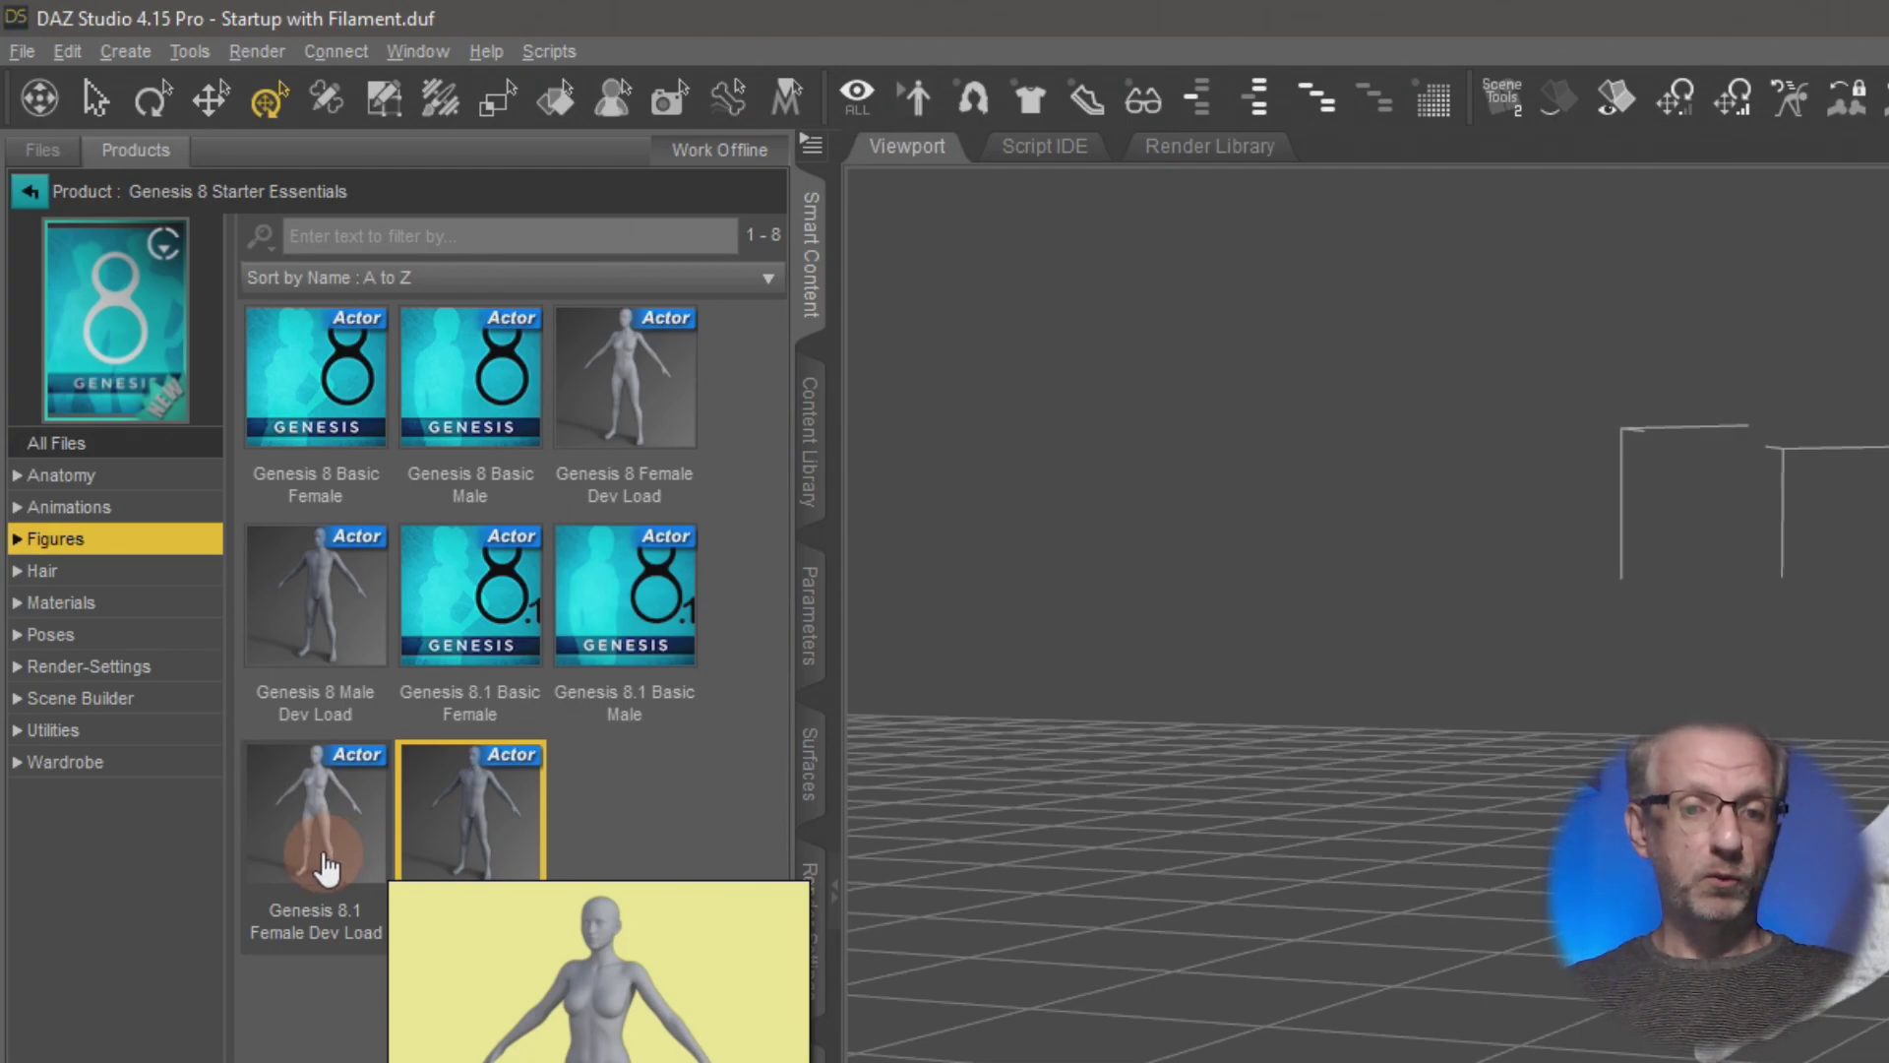
pyautogui.doubleClick(452, 836)
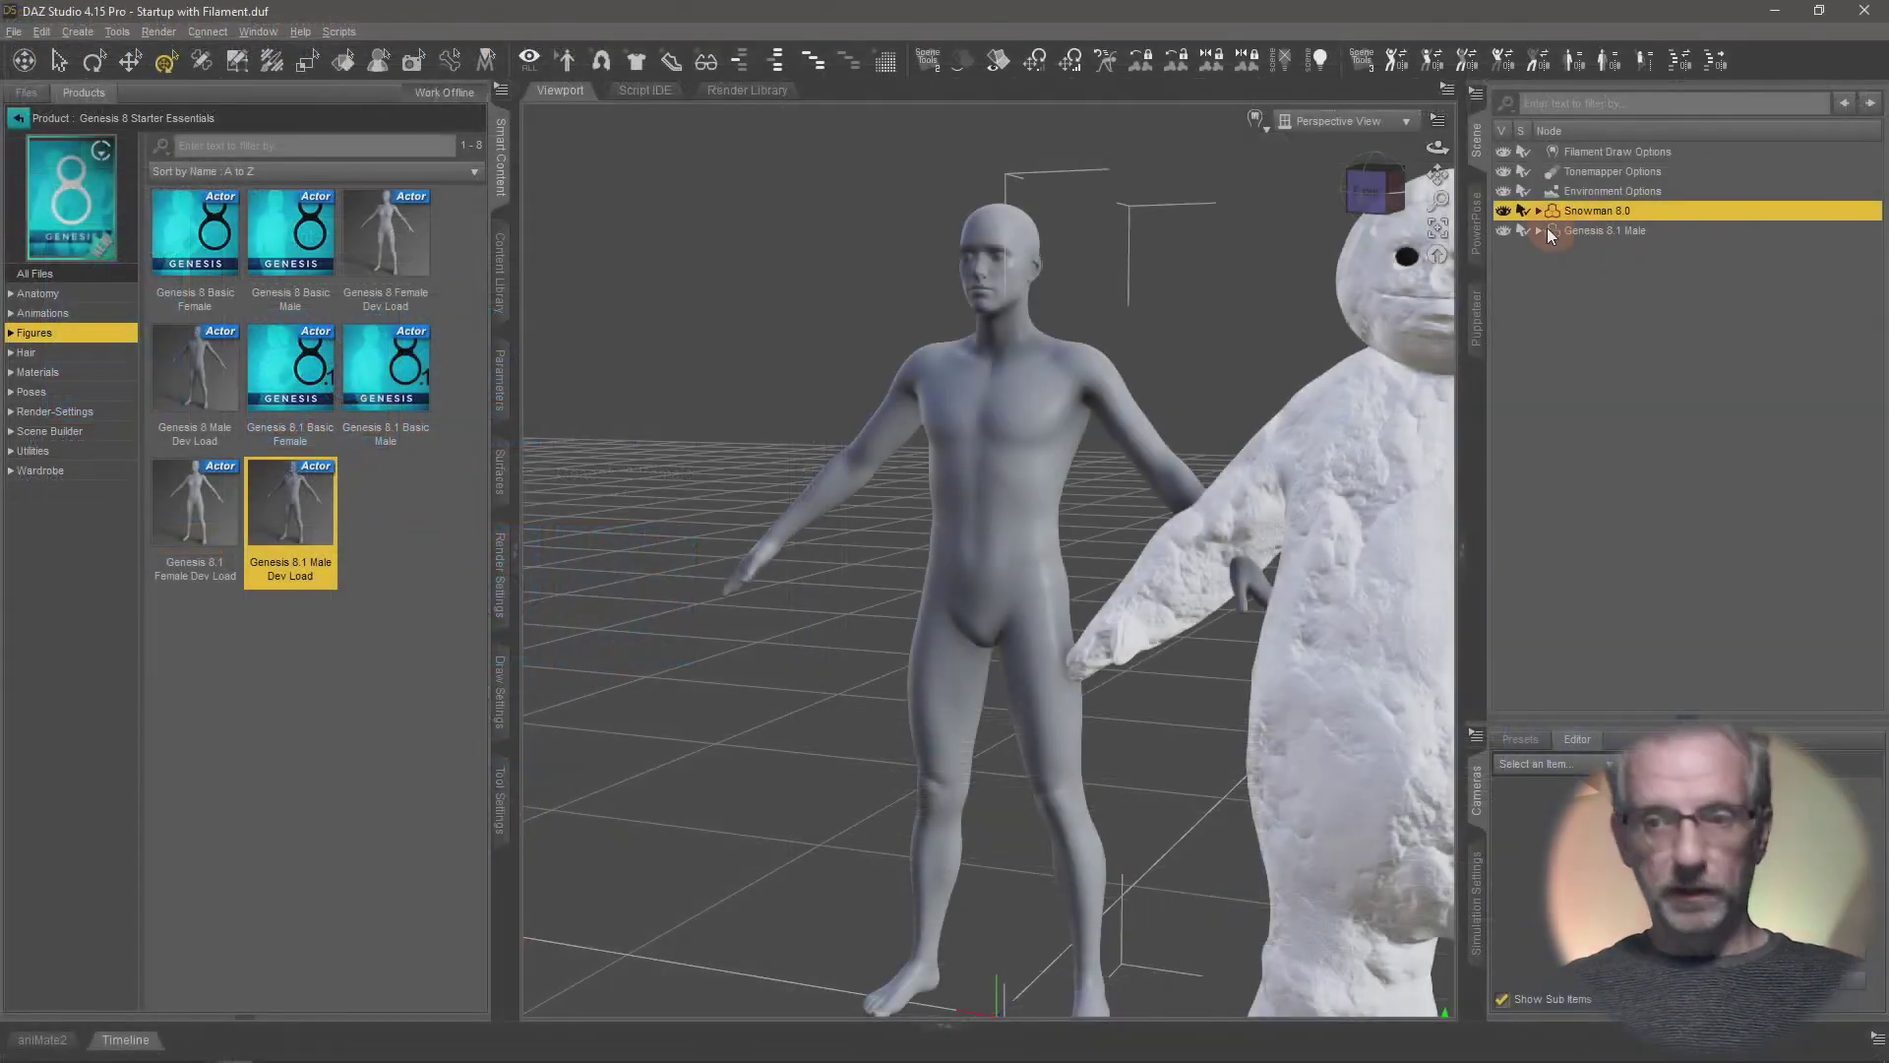
# - Apply the Snowman 8.0 character preset to the selected Genesis 8.1 Male figure
pyautogui.click(1634, 235)
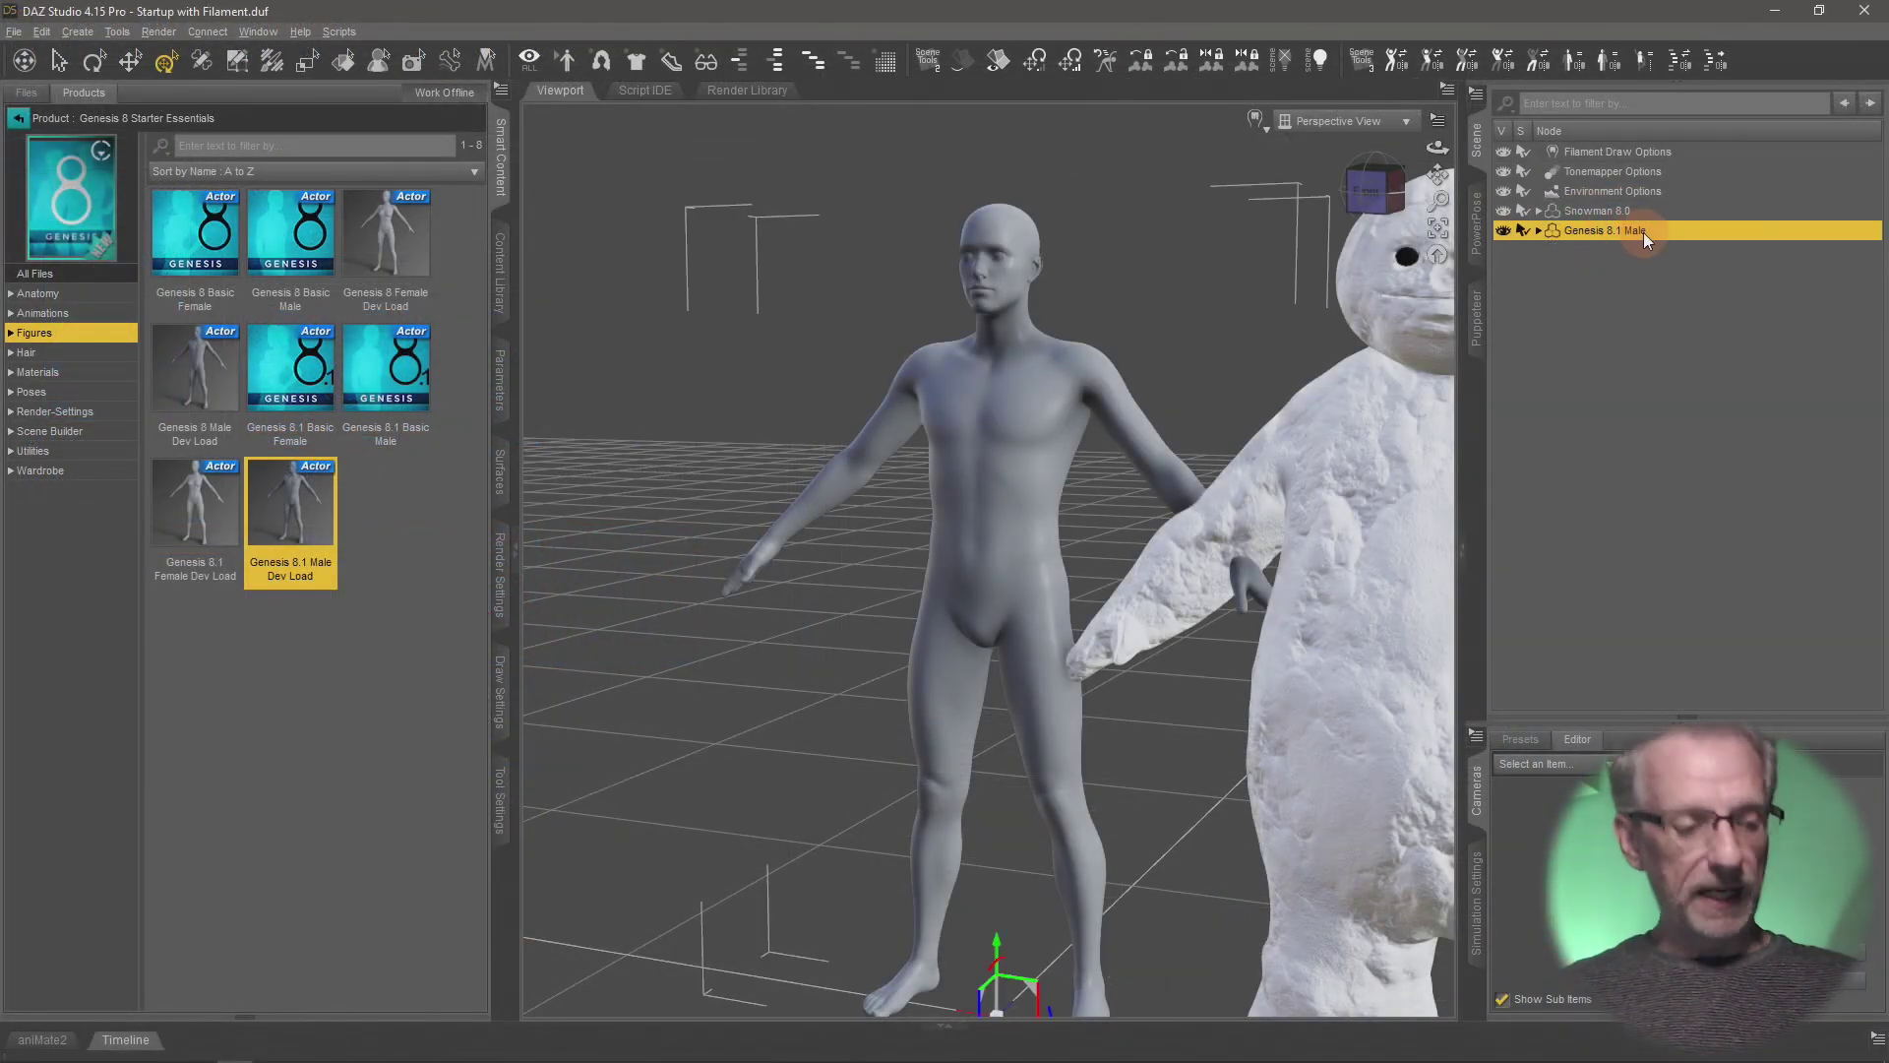
pyautogui.click(498, 281)
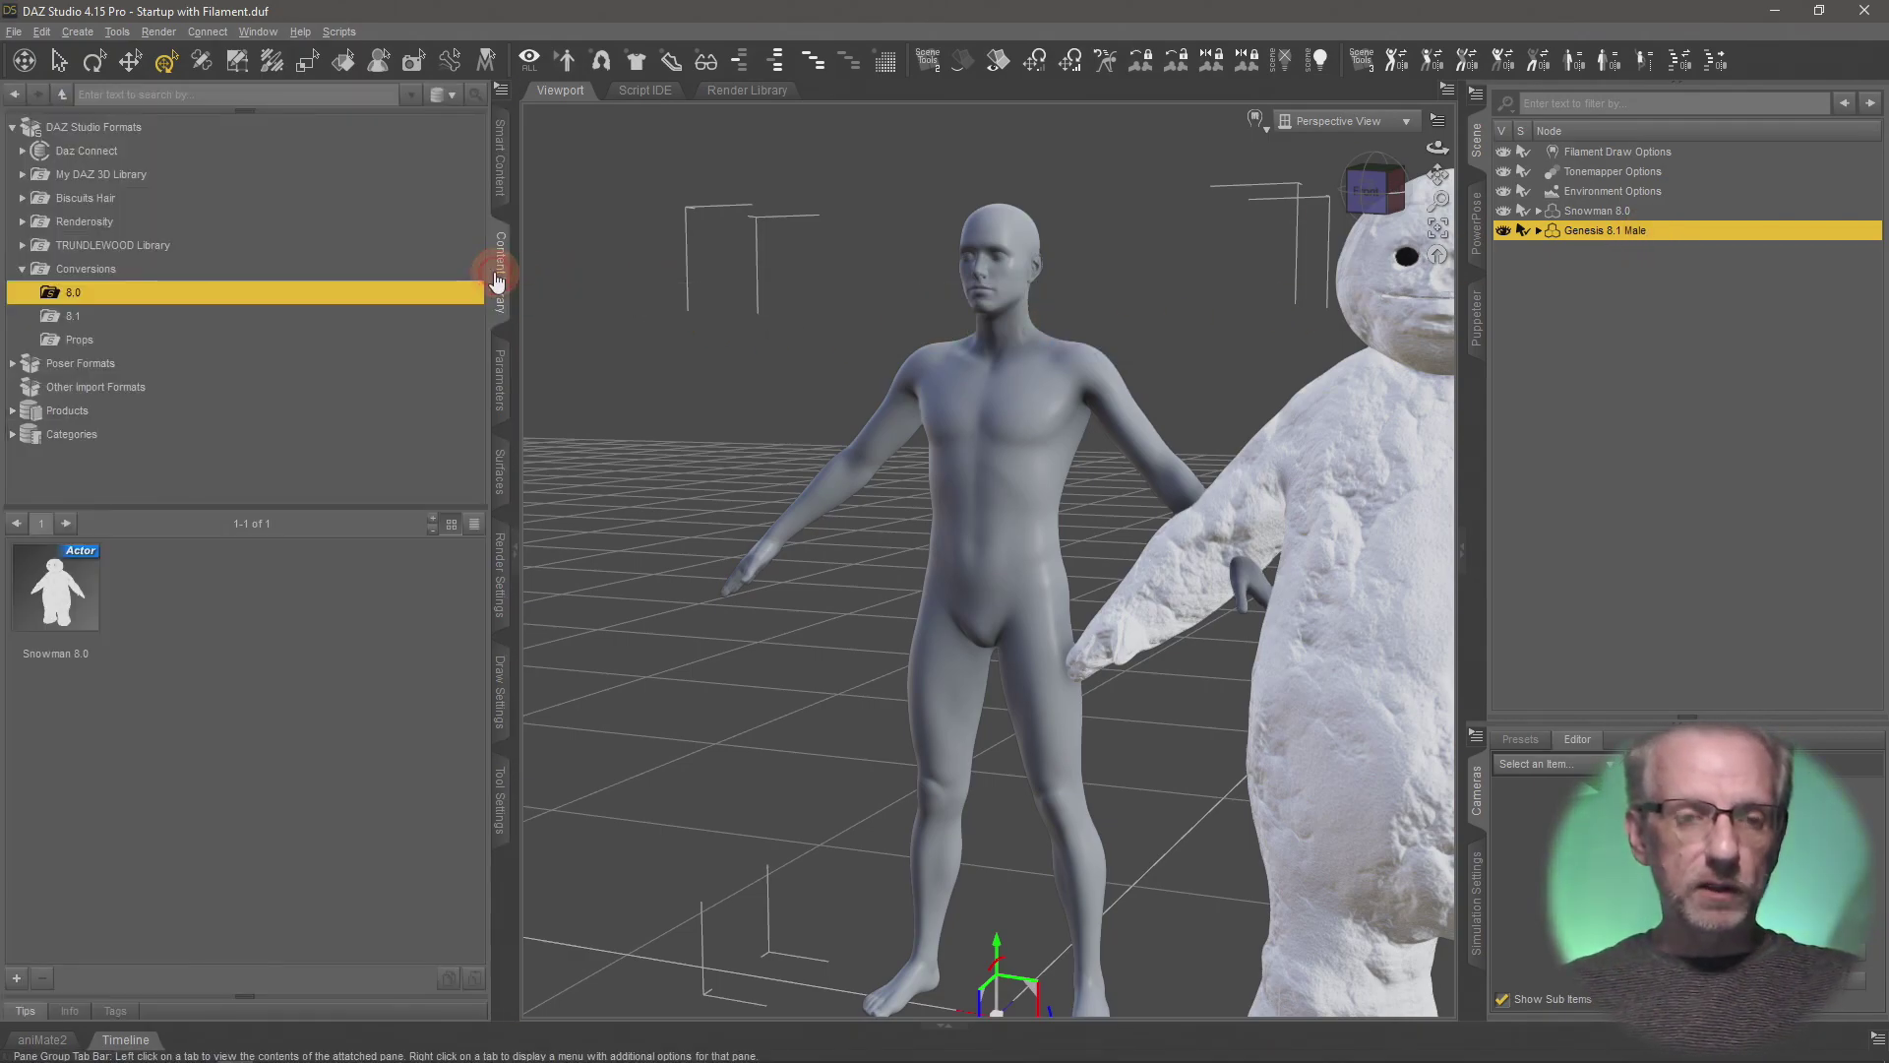
pyautogui.doubleClick(64, 615)
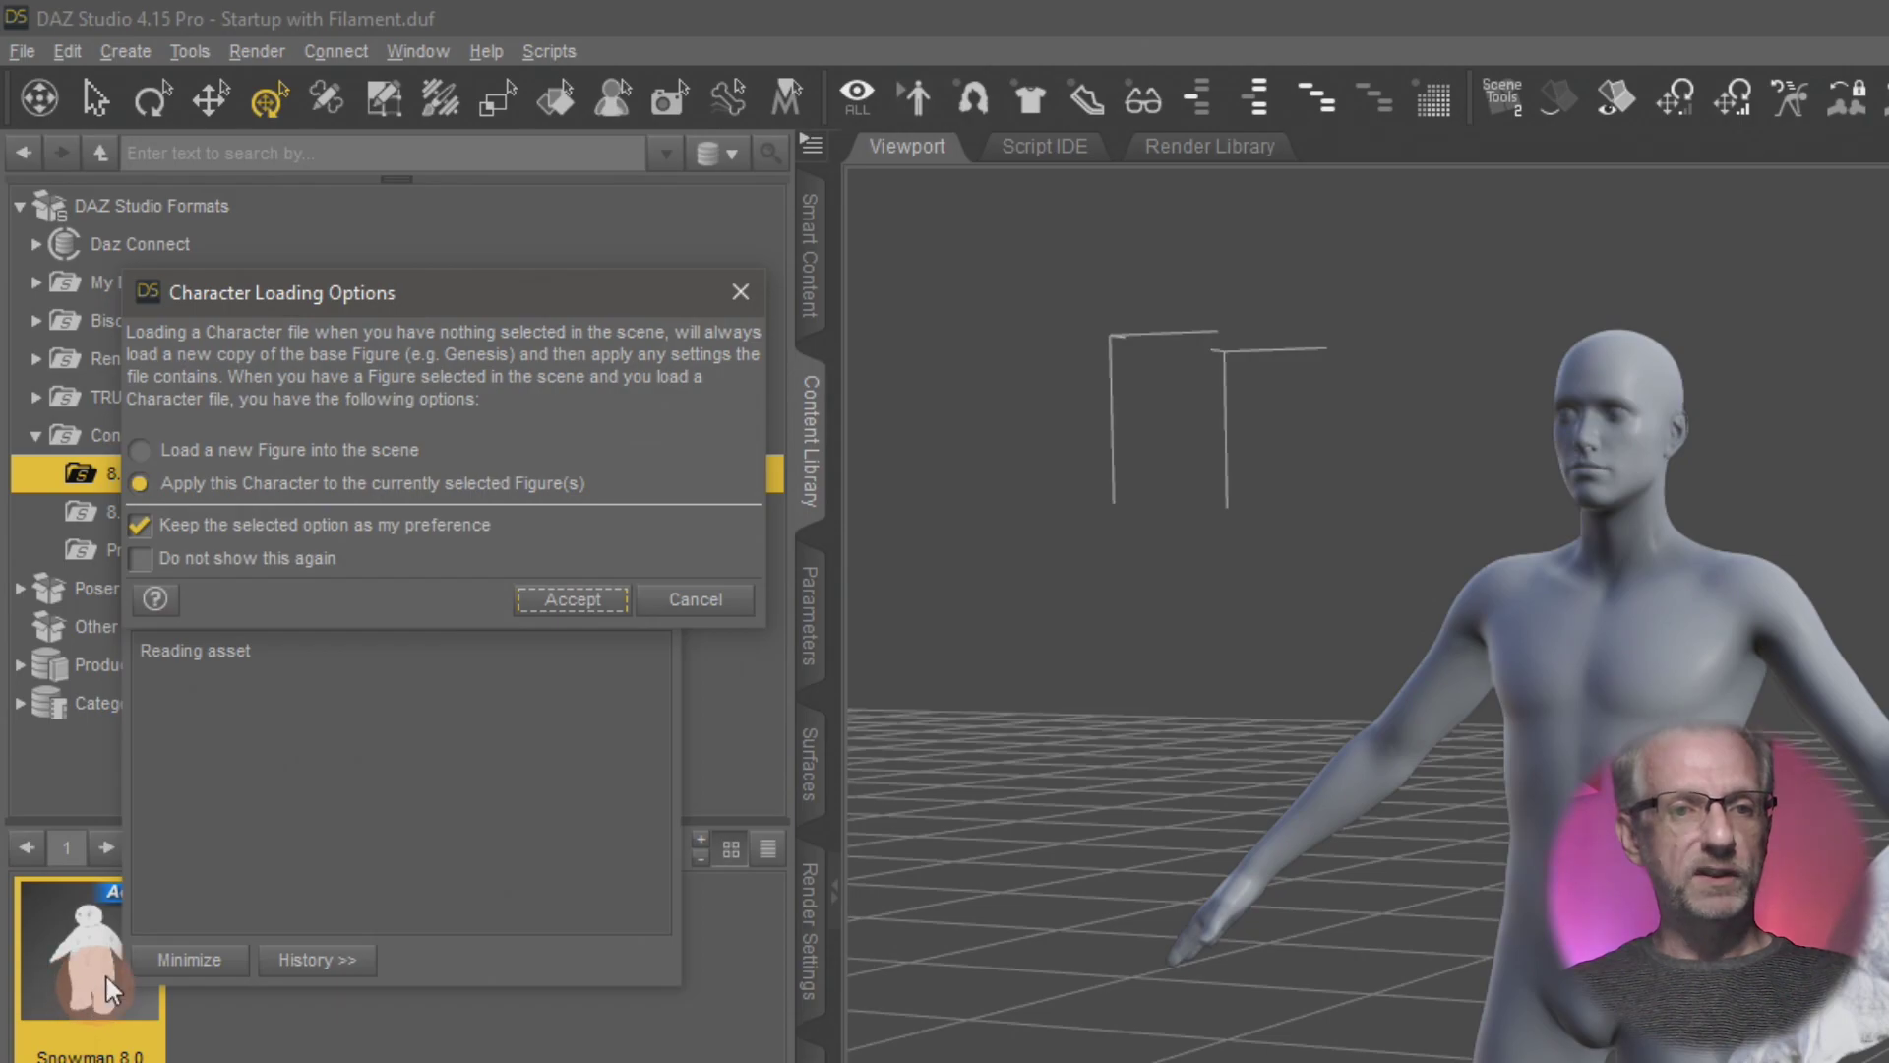
pyautogui.click(281, 450)
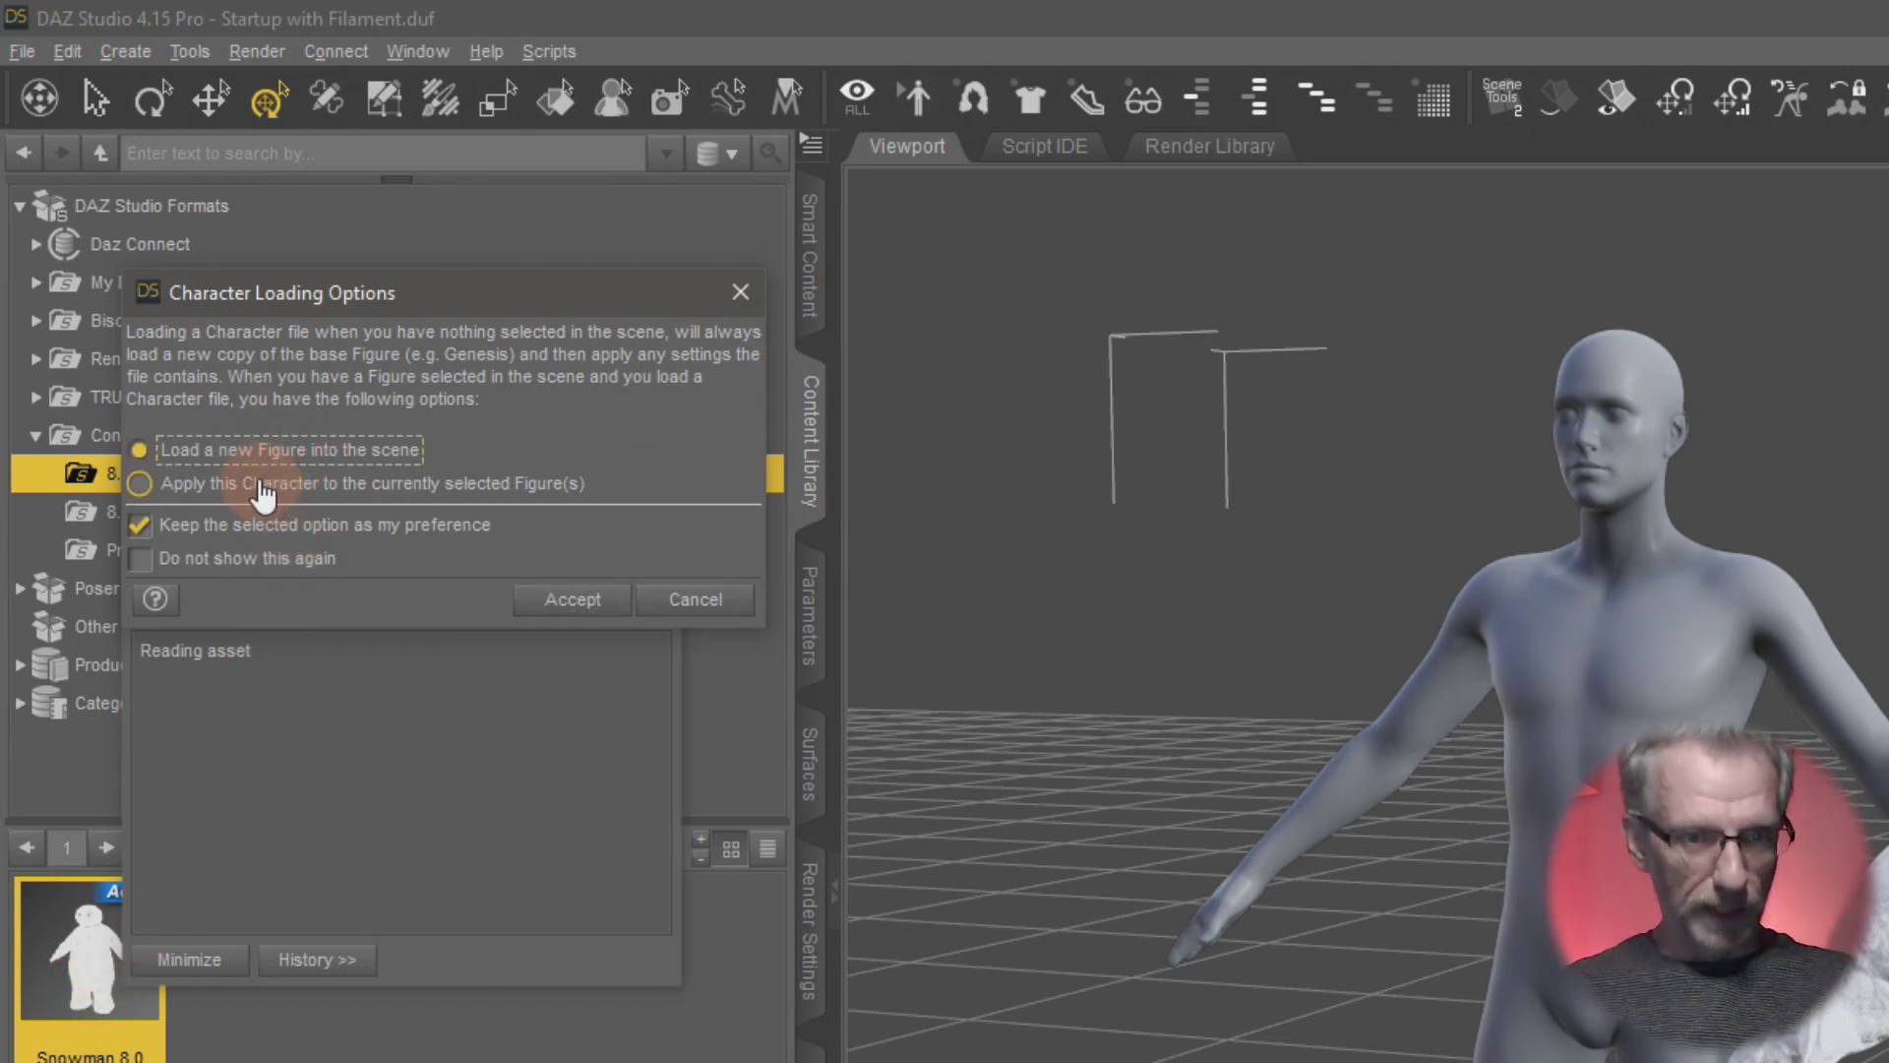
pyautogui.click(214, 500)
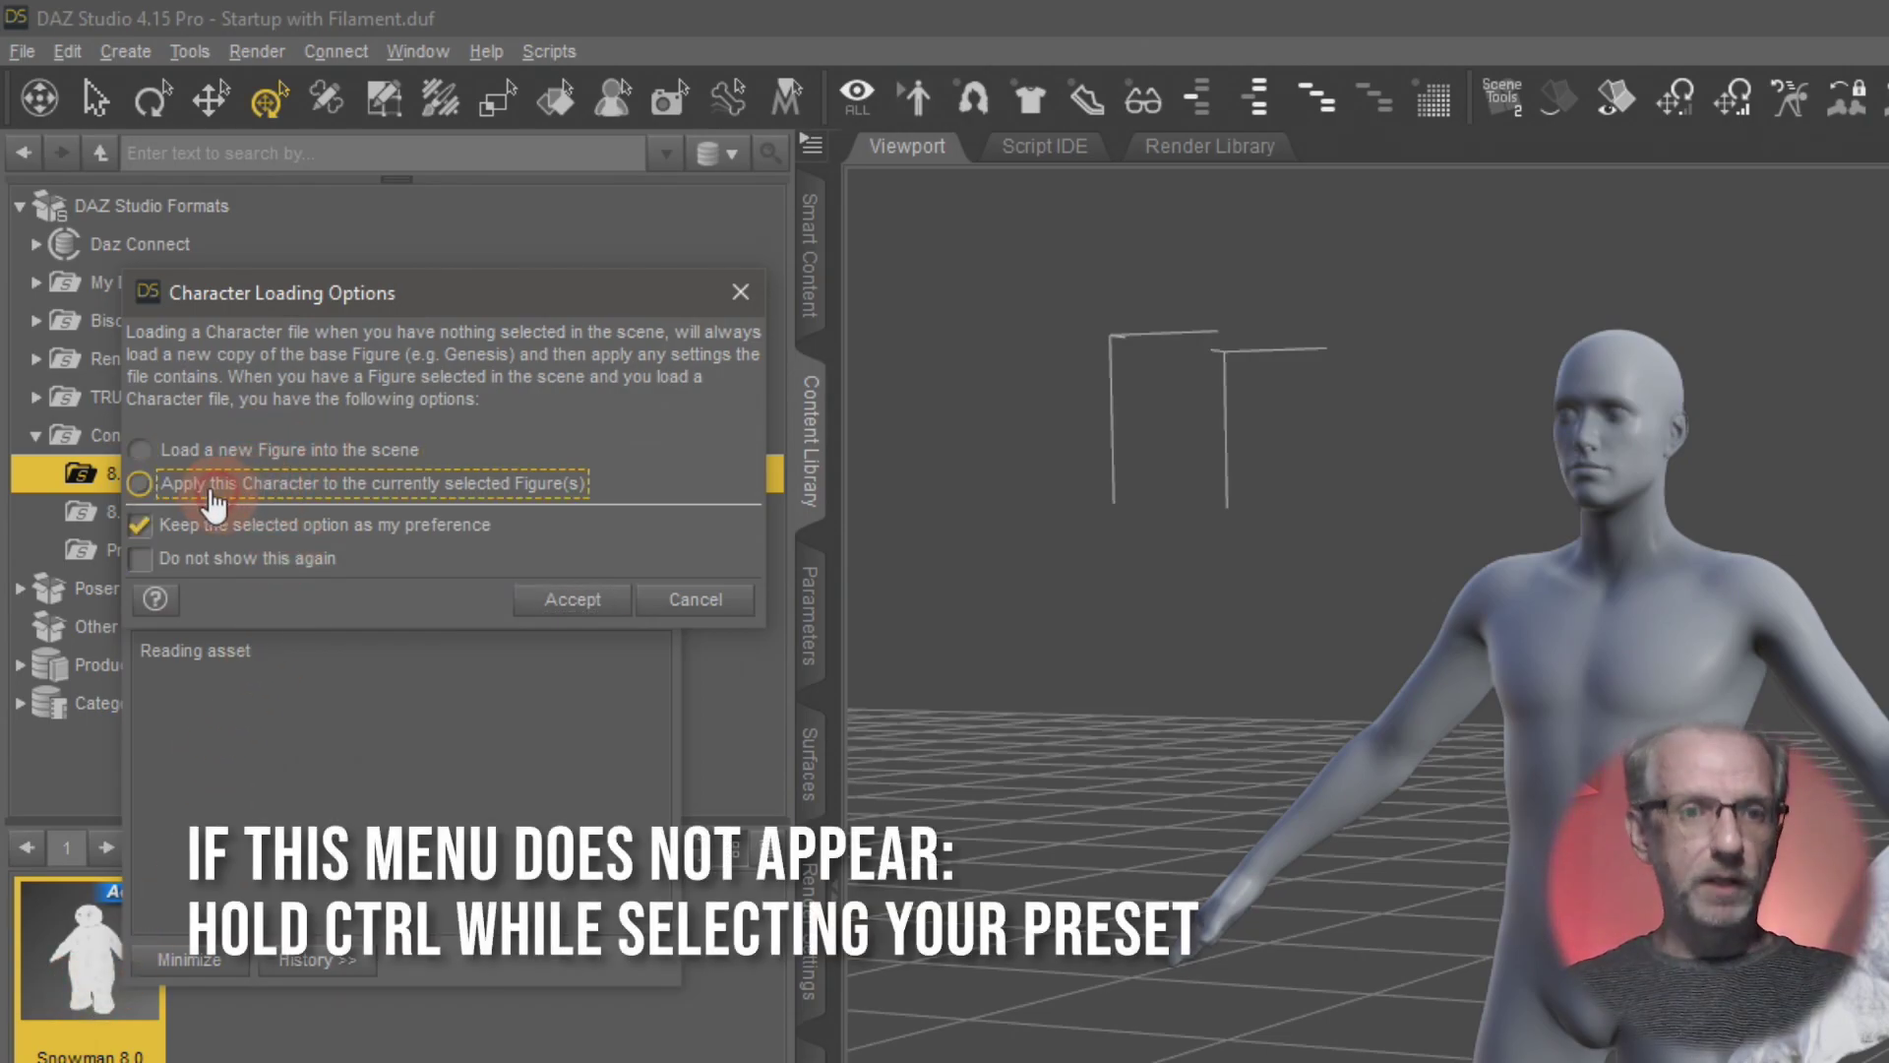
pyautogui.click(579, 492)
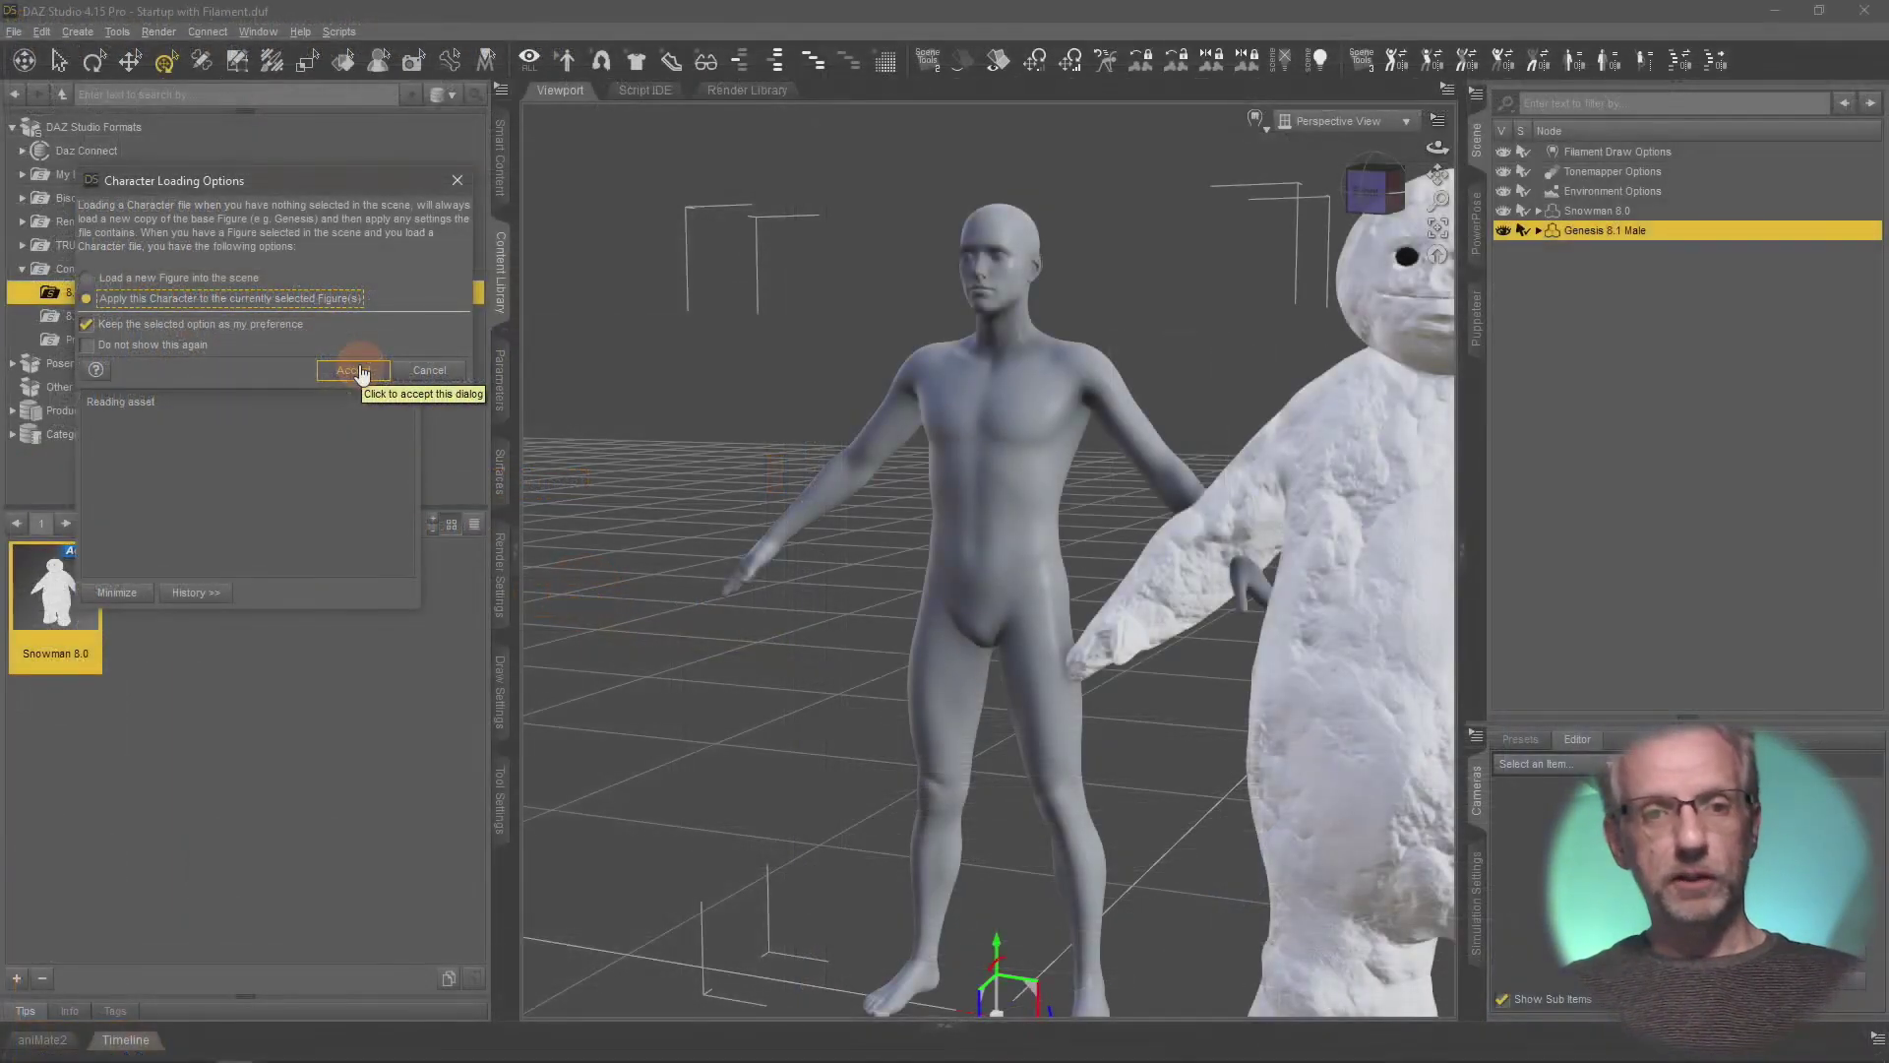
pyautogui.click(585, 601)
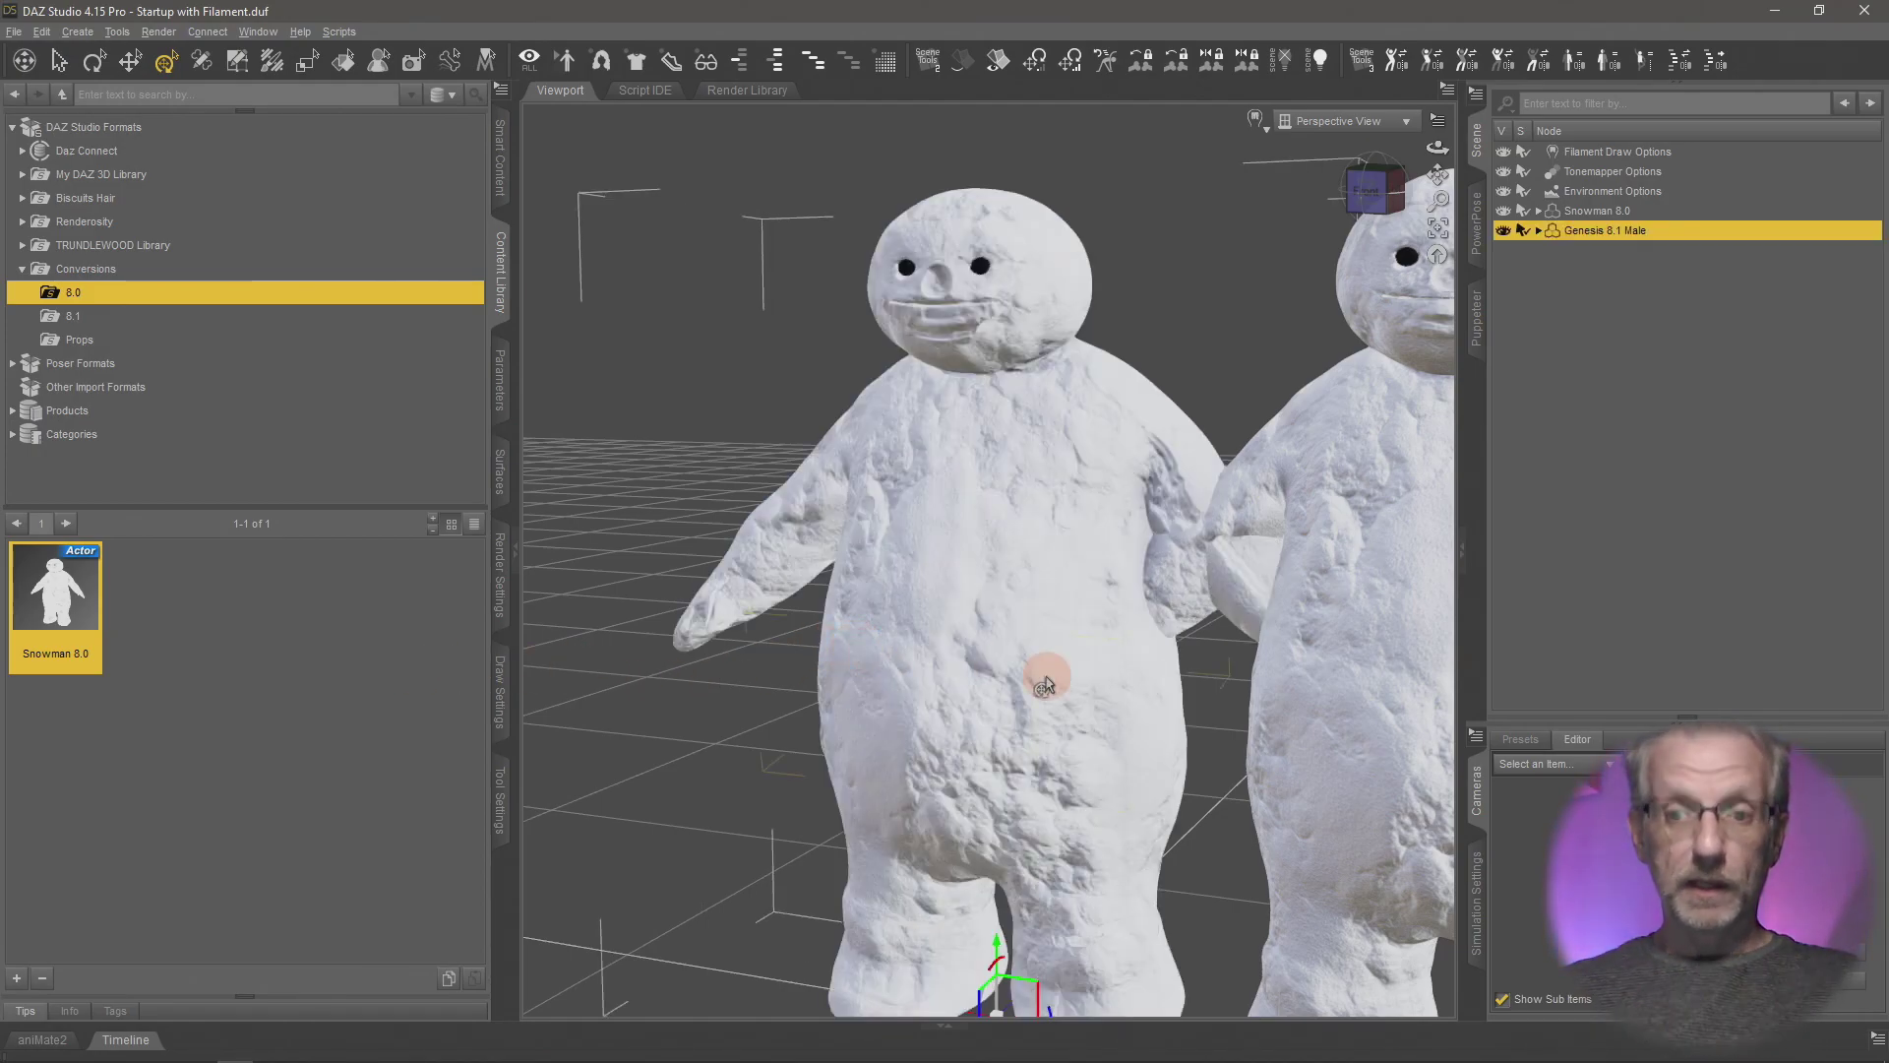
# - Change the Genesis 8.1 Male node's name in the Scene pane to 'Snowman 8.1'
pyautogui.moveTo(1045, 684)
pyautogui.keyDown('alt'); pyautogui.mouseDown()
pyautogui.moveTo(1105, 641)
pyautogui.moveTo(1109, 548)
pyautogui.moveTo(1112, 649)
pyautogui.moveTo(1035, 654)
pyautogui.mouseUp(); pyautogui.keyUp('alt')
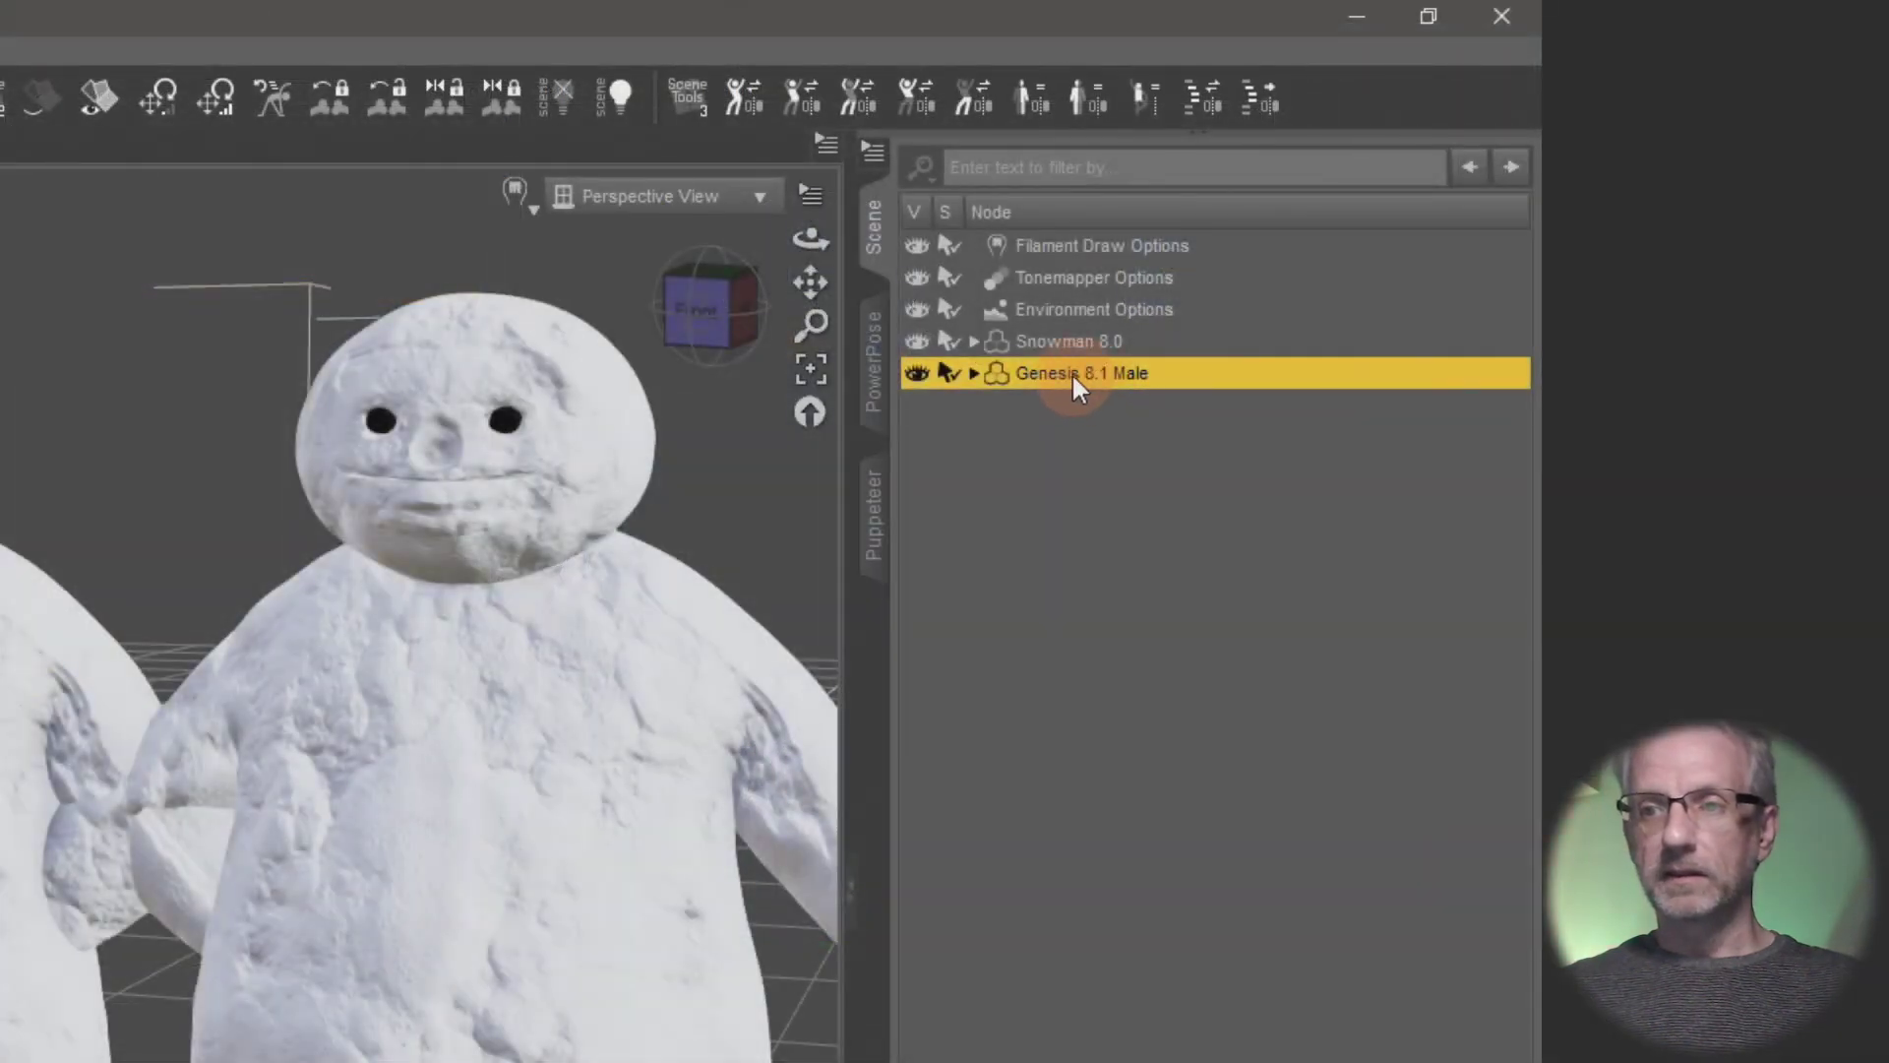
pyautogui.doubleClick(1073, 372)
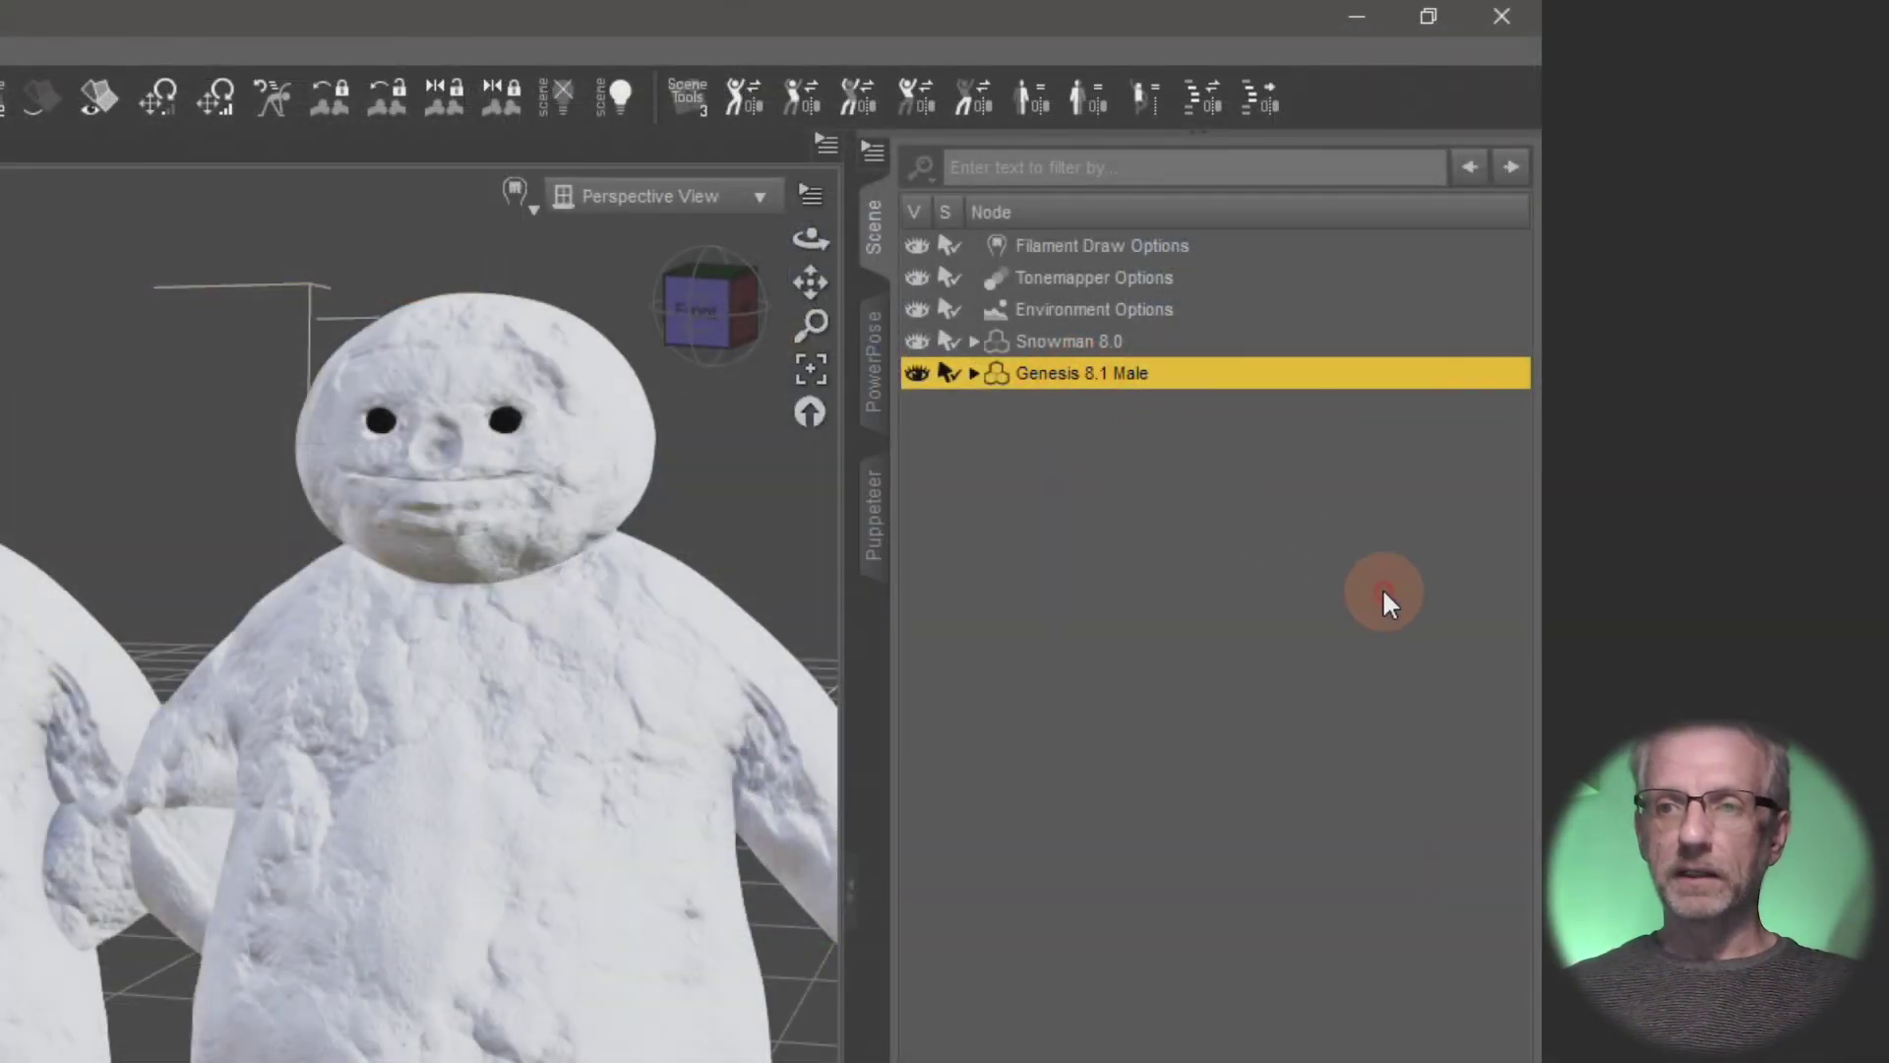
pyautogui.write('Snowman')
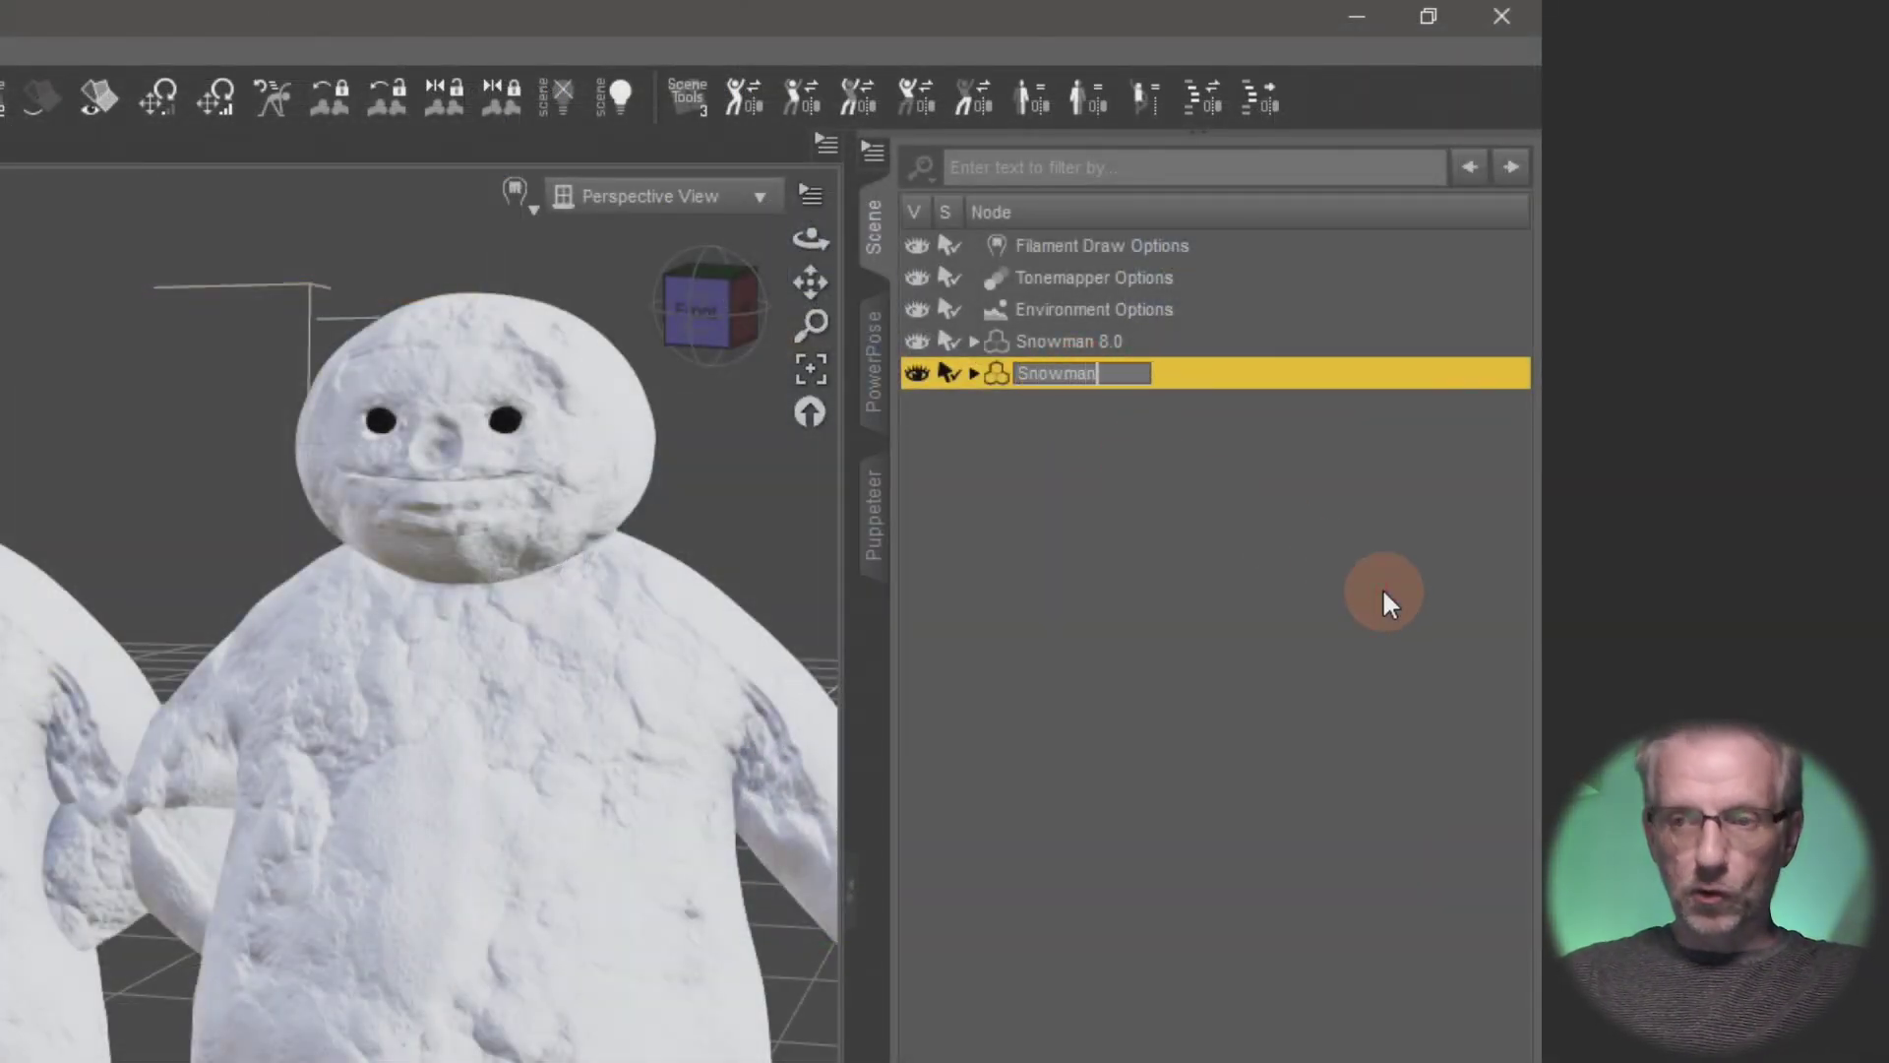
pyautogui.write(' 8.1')
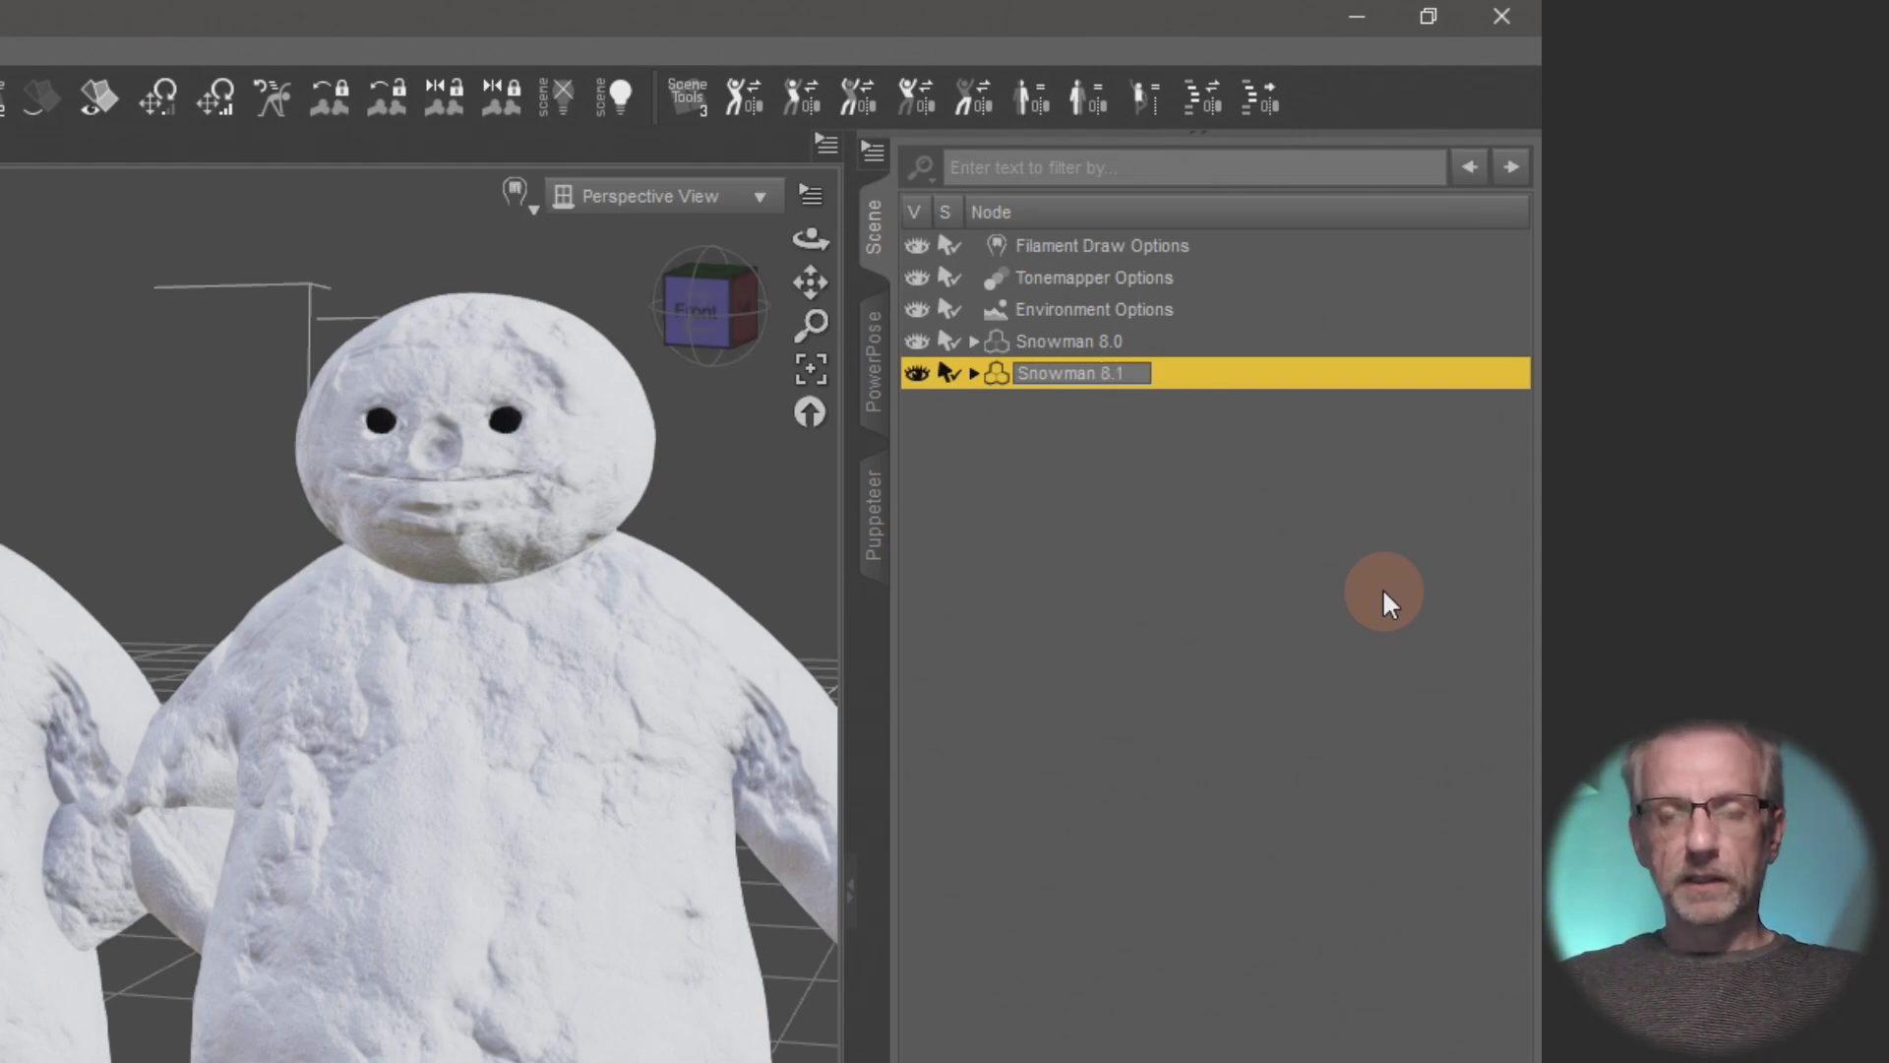
pyautogui.press('Return')
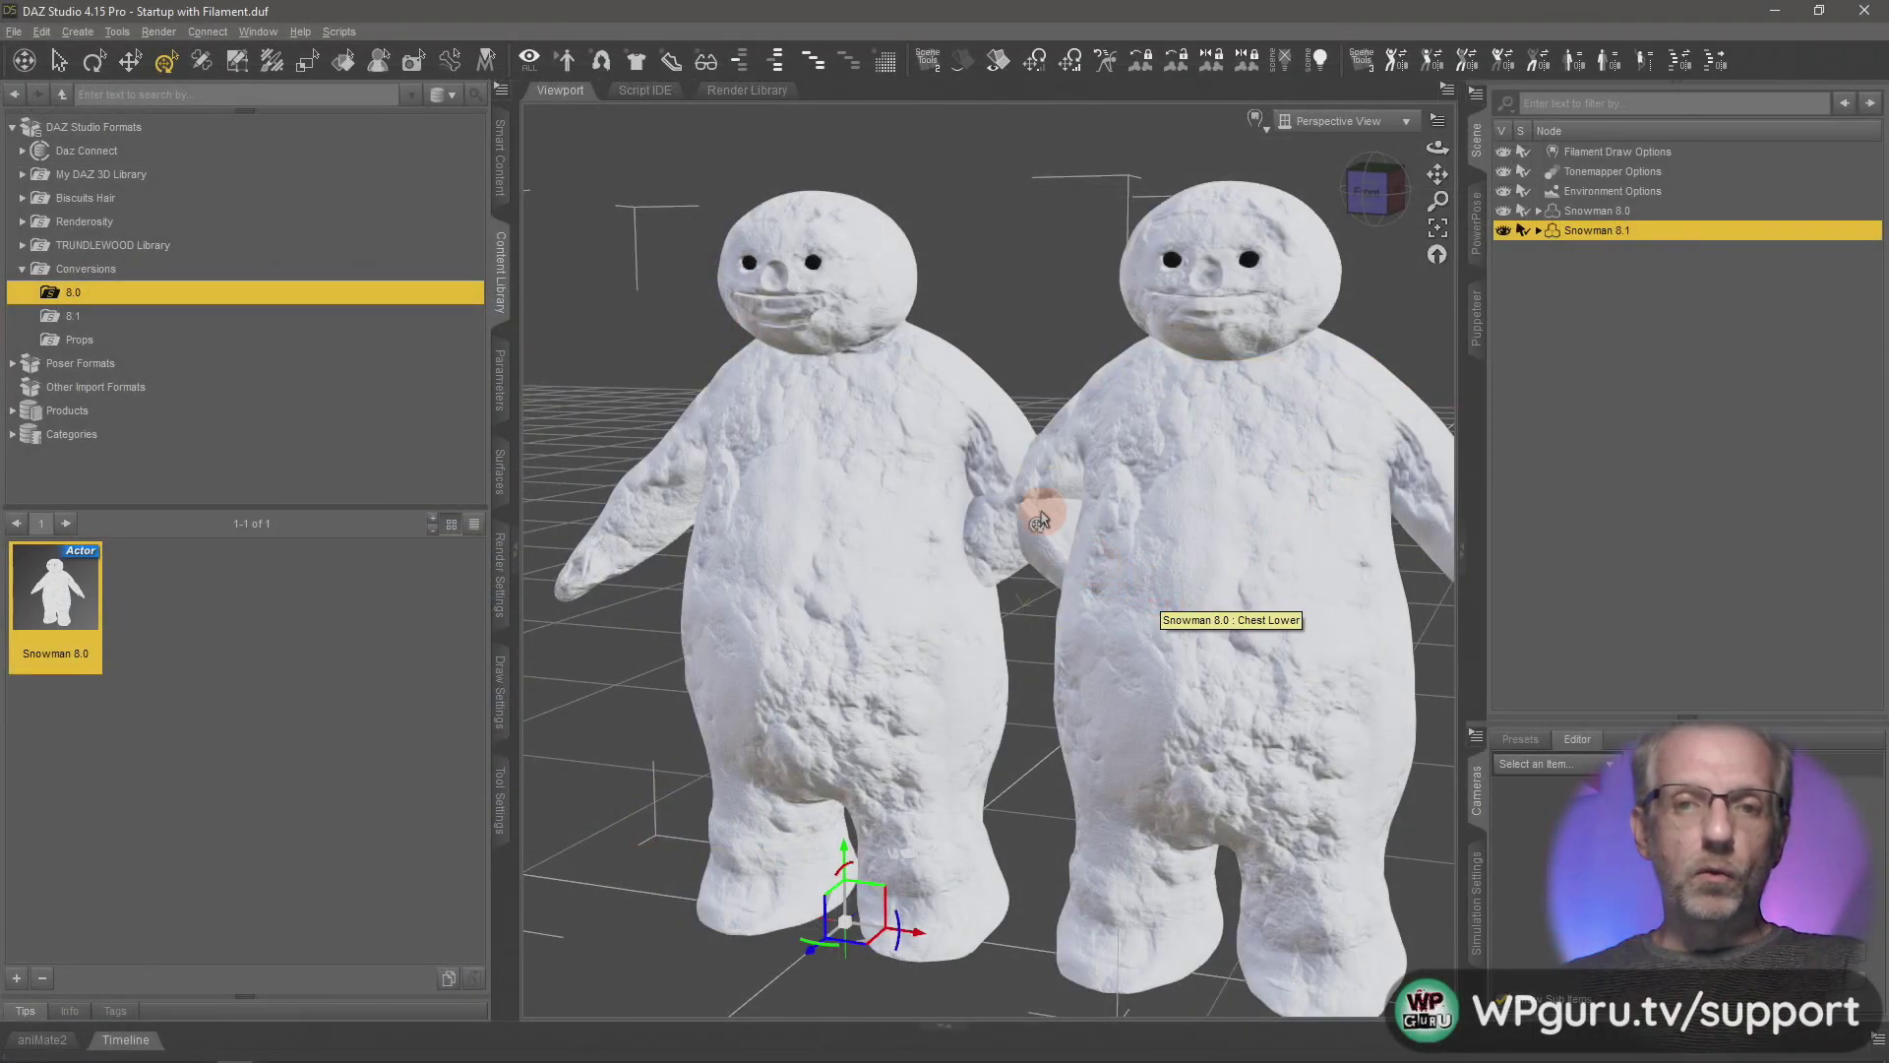
# - Hide the content browser and switch the viewport draw style to NVIDIA Iray
pyautogui.scroll(5, 1040, 519)
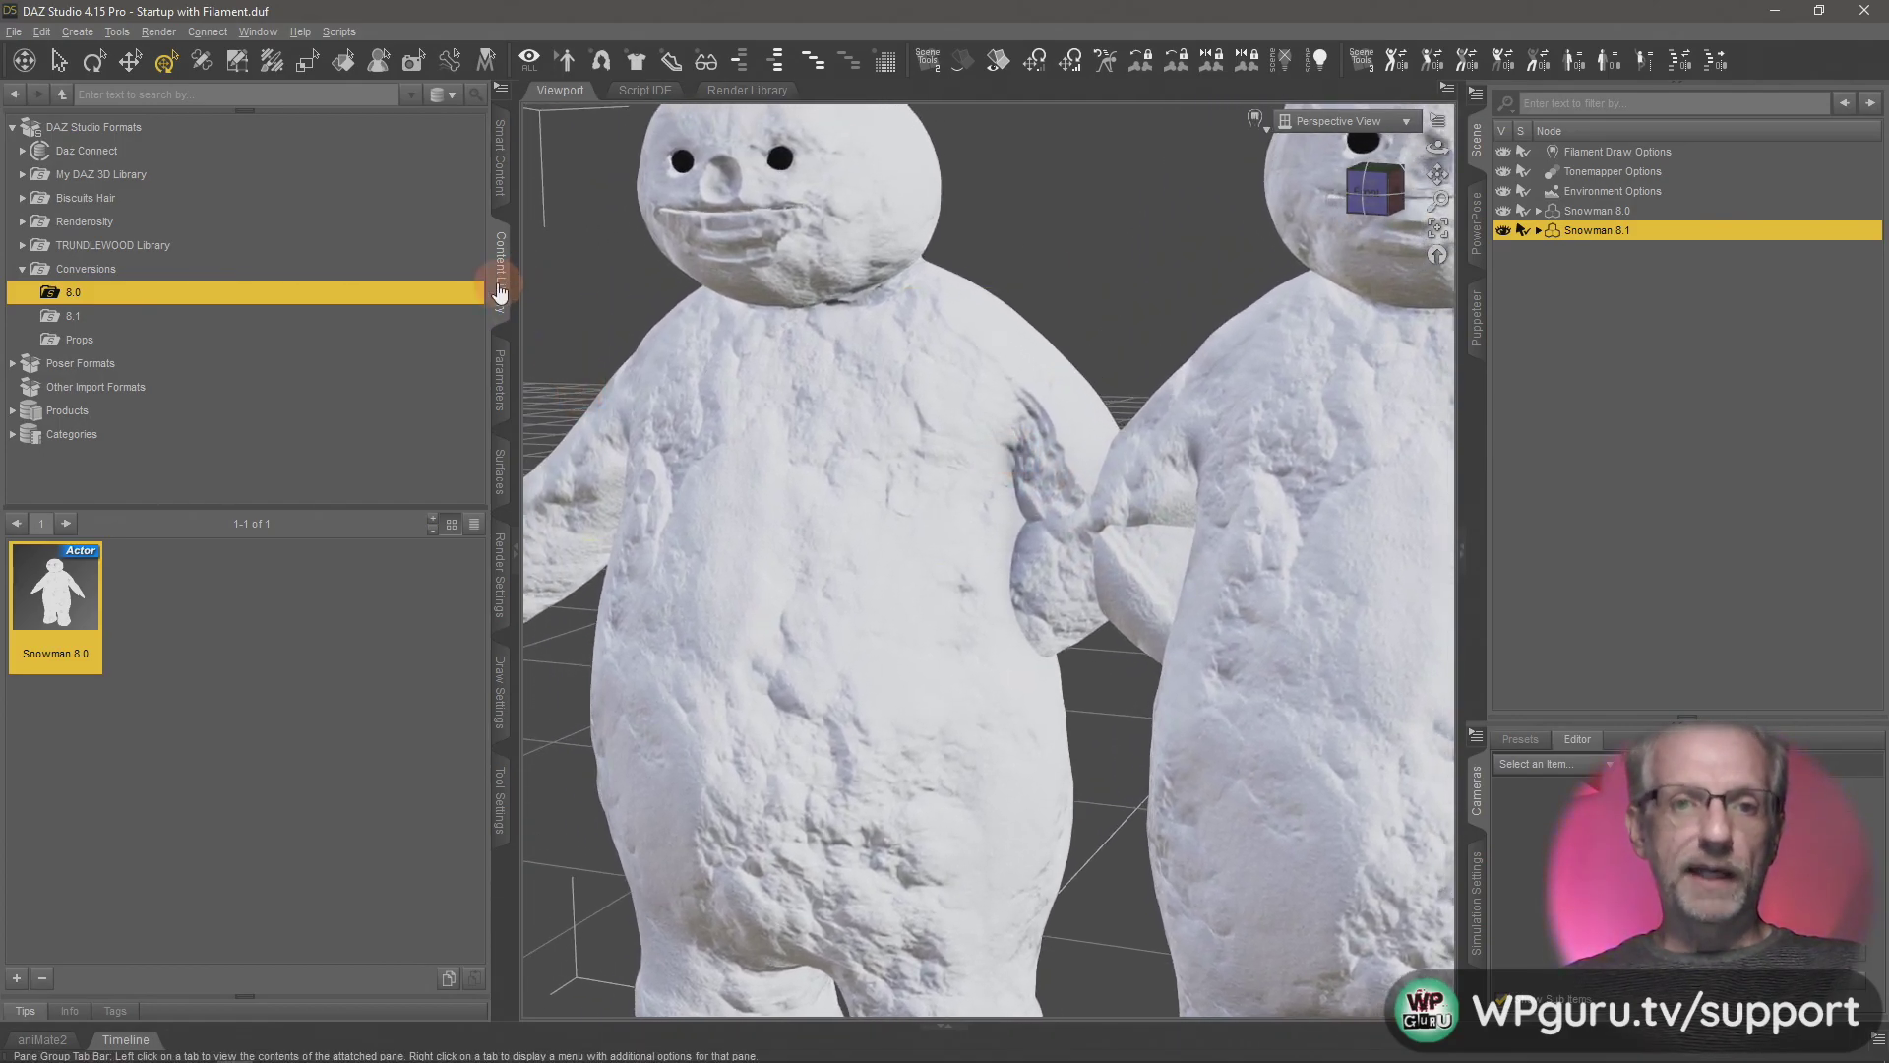
pyautogui.click(499, 274)
pyautogui.scroll(-4, 725, 463)
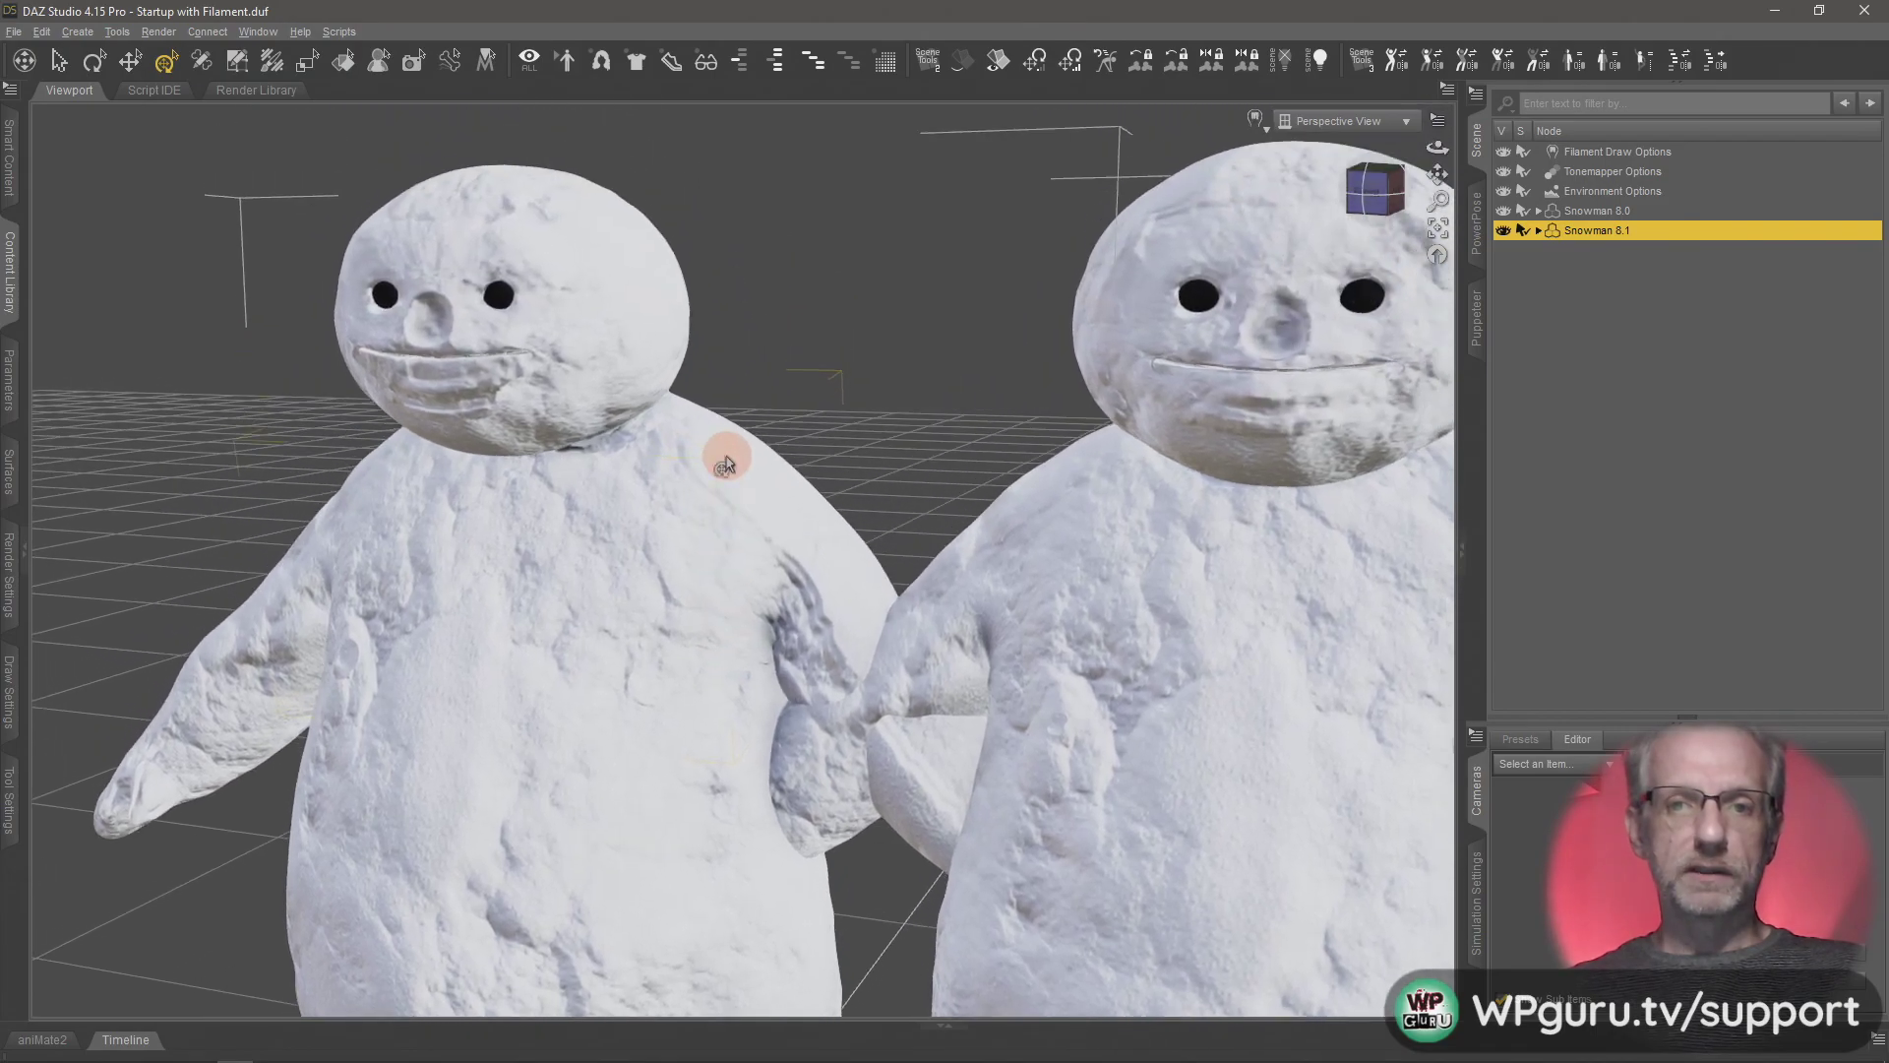
pyautogui.scroll(3, 742, 620)
pyautogui.scroll(-4, 737, 614)
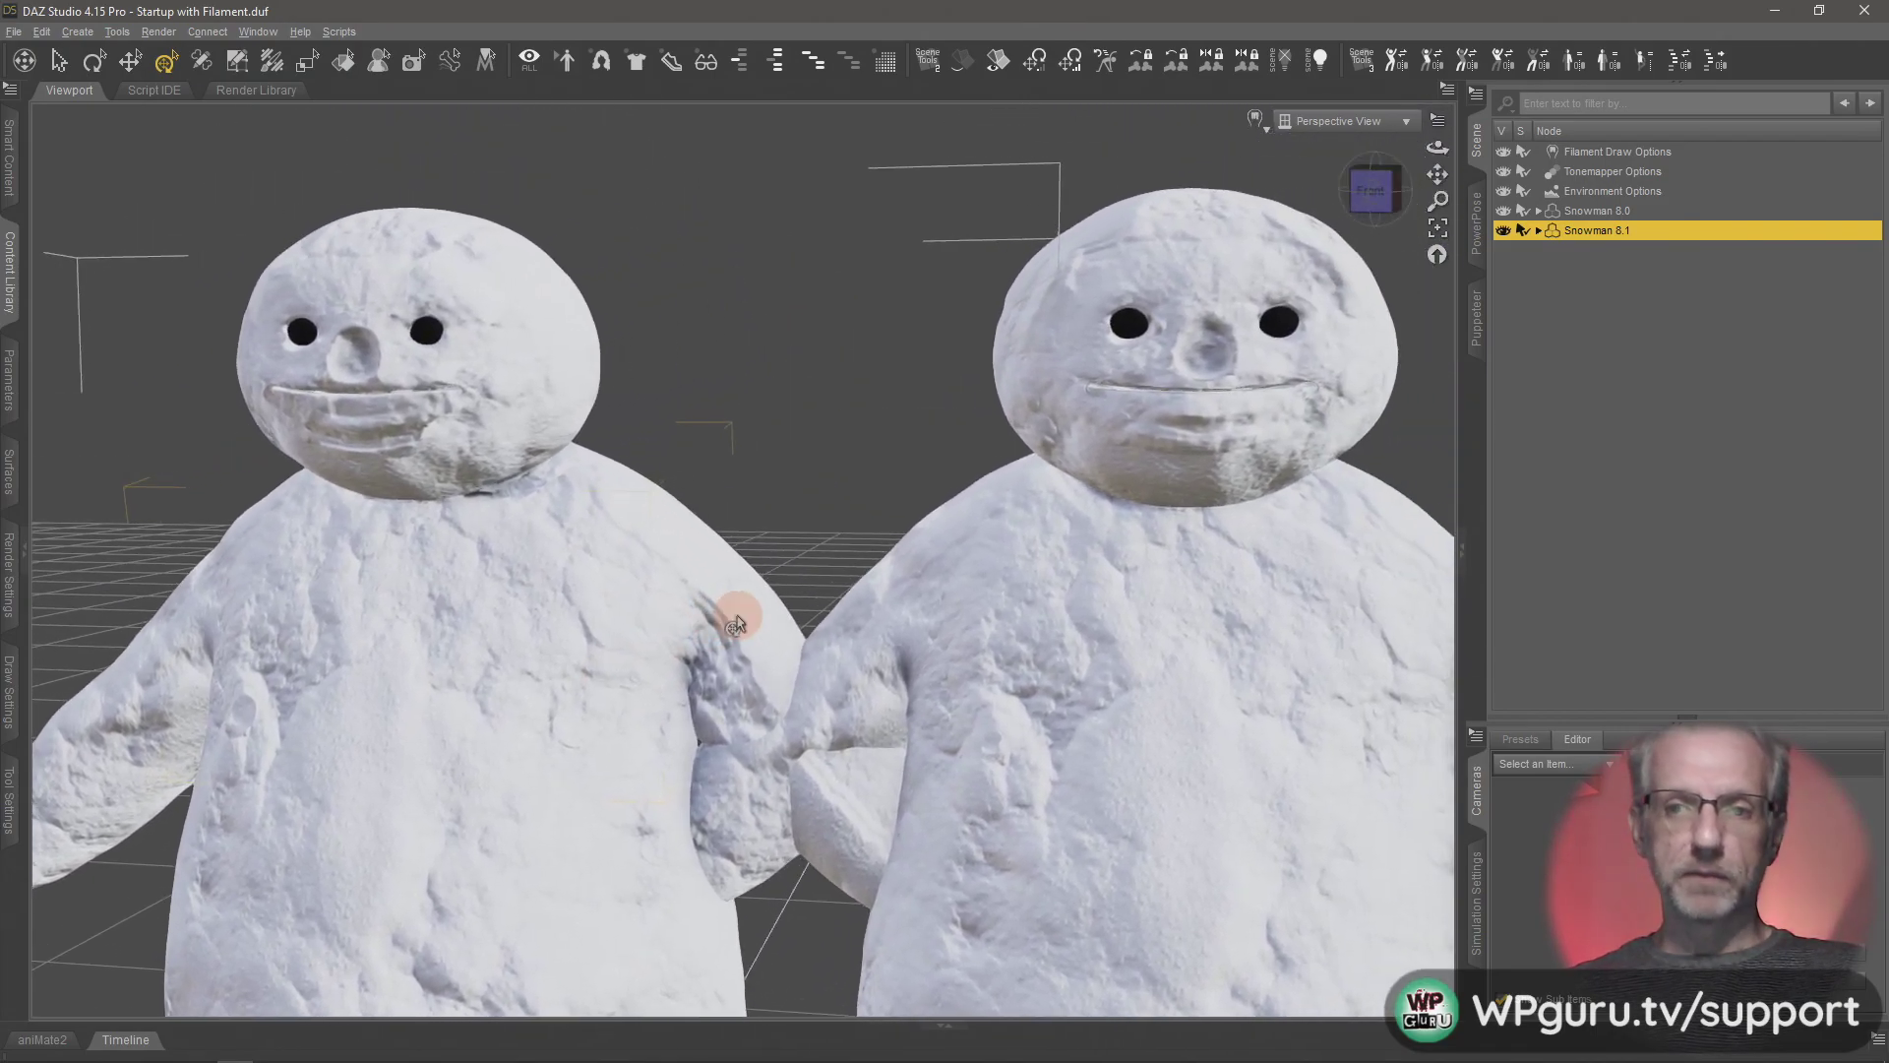
pyautogui.scroll(3, 815, 612)
pyautogui.scroll(-3, 815, 612)
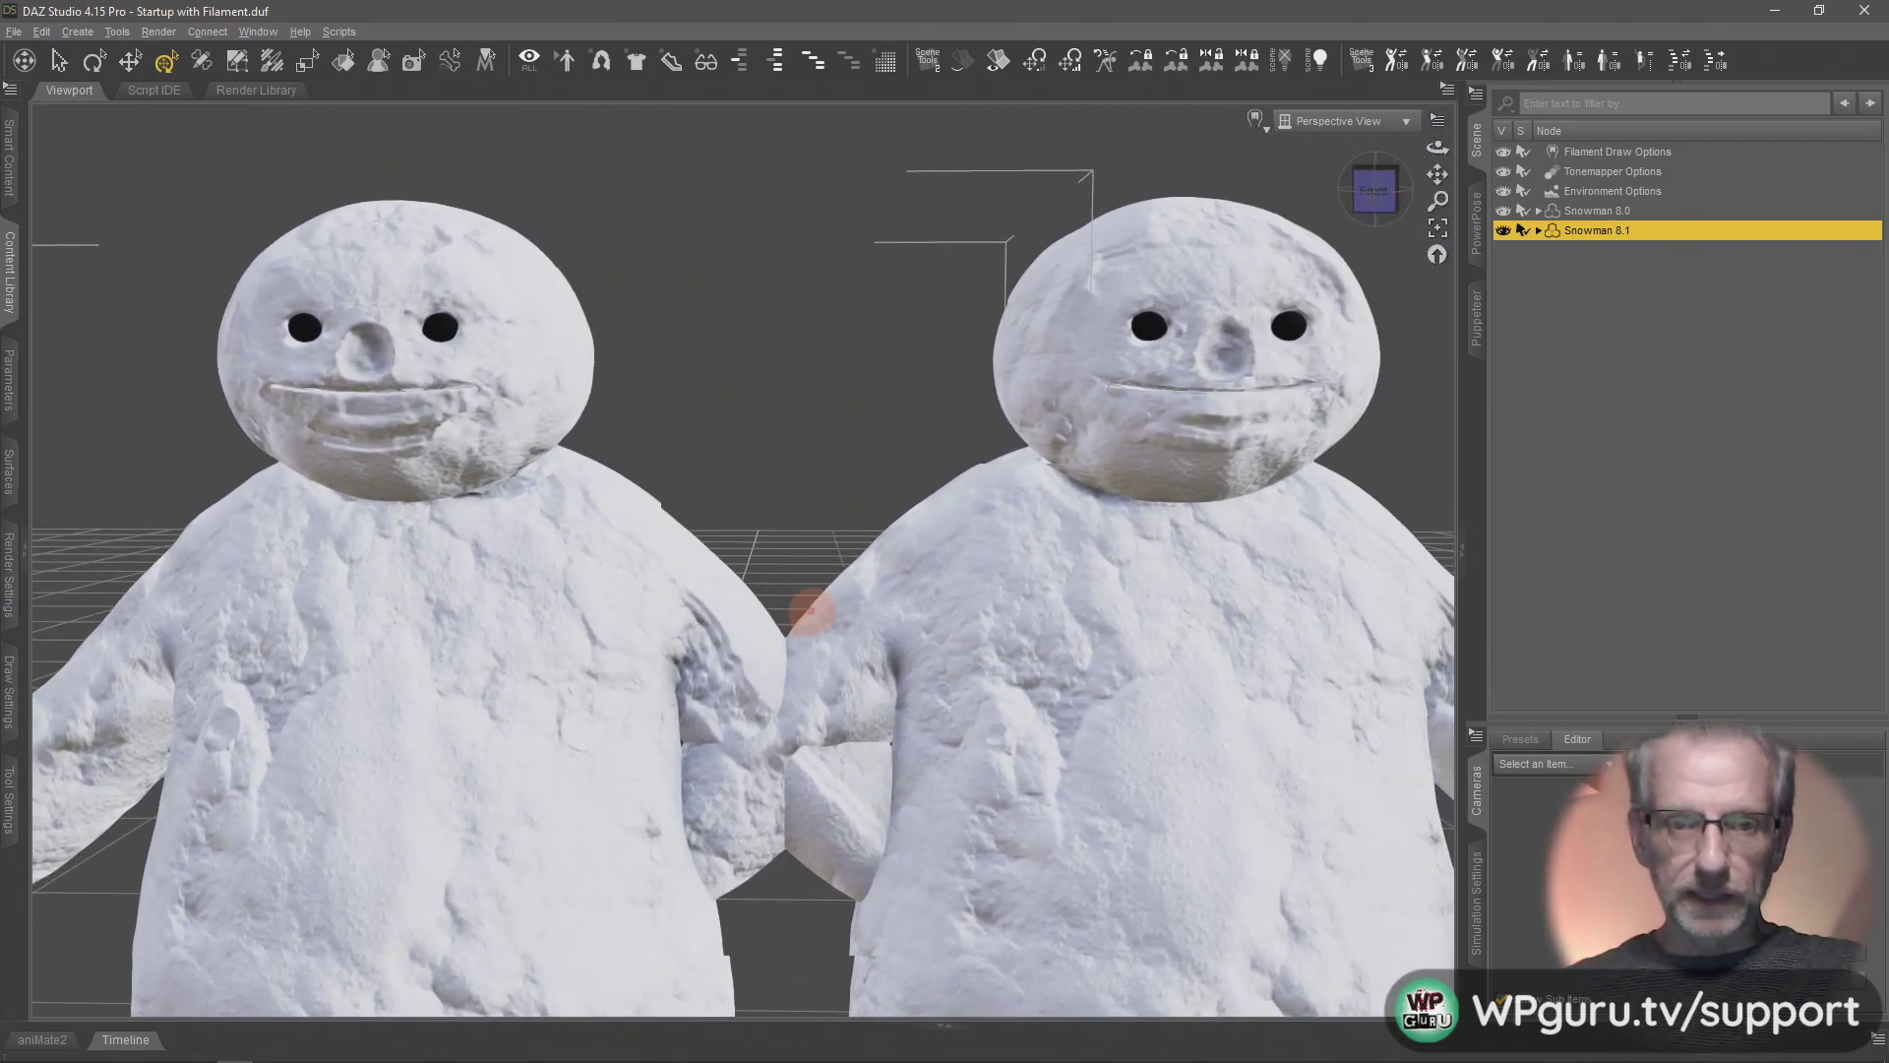
pyautogui.scroll(3, 1072, 469)
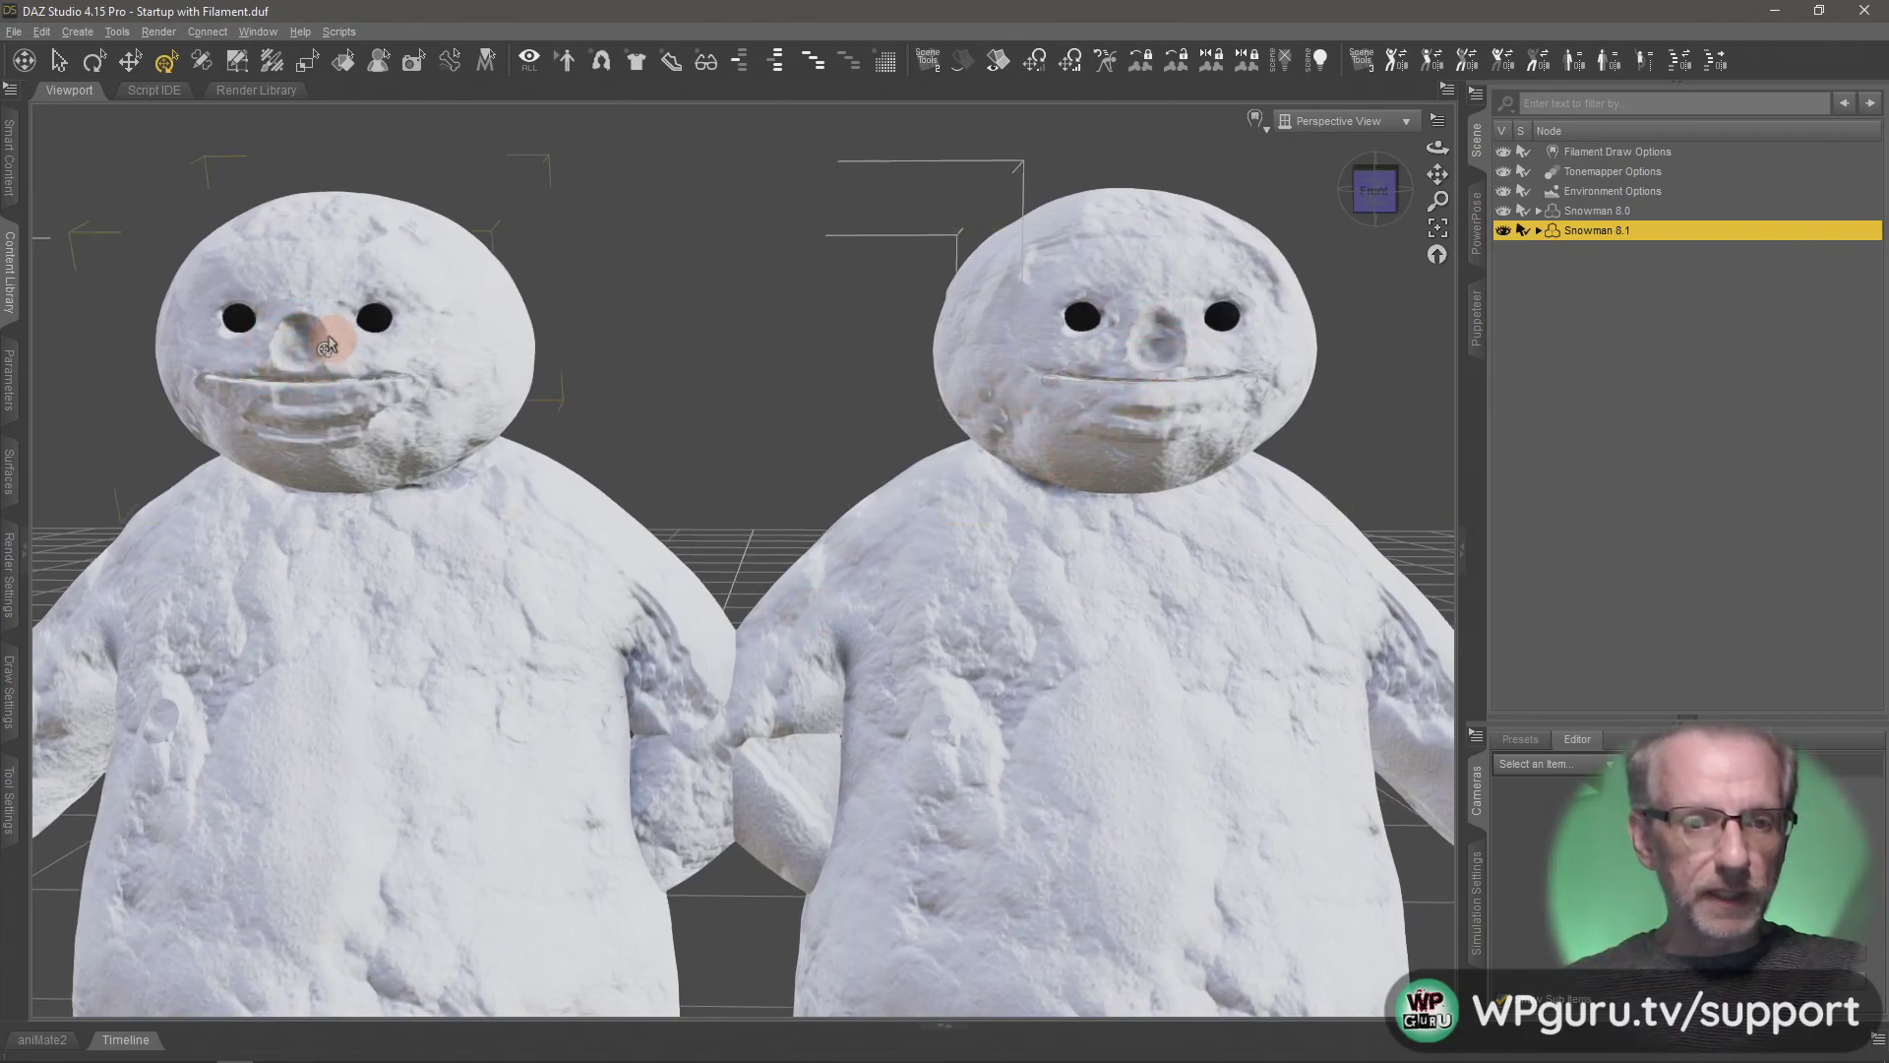
pyautogui.click(1256, 119)
pyautogui.click(1290, 374)
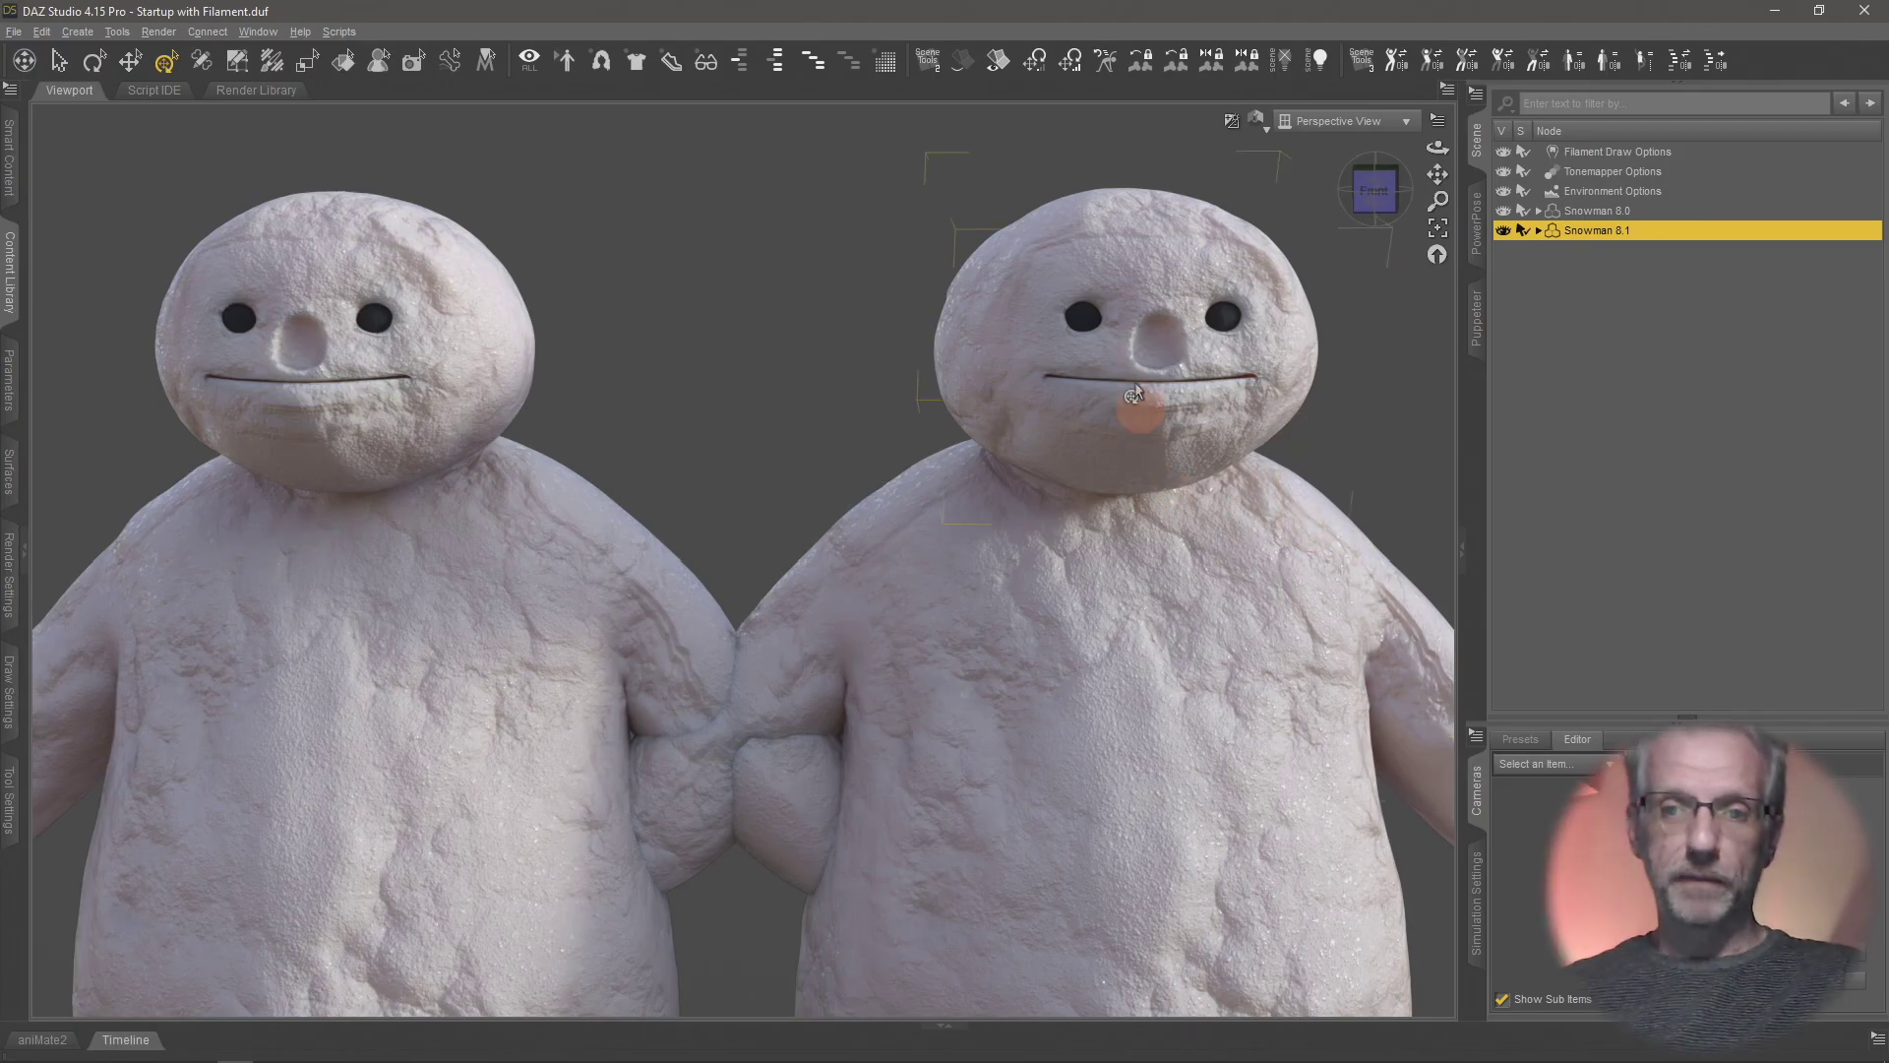
# - Move Snowman 8.0 about 20 cm left along X until it presses against Snowman 8.1
pyautogui.keyDown('alt'); pyautogui.moveTo(1130, 379); pyautogui.dragTo(1087, 384); pyautogui.keyUp('alt')
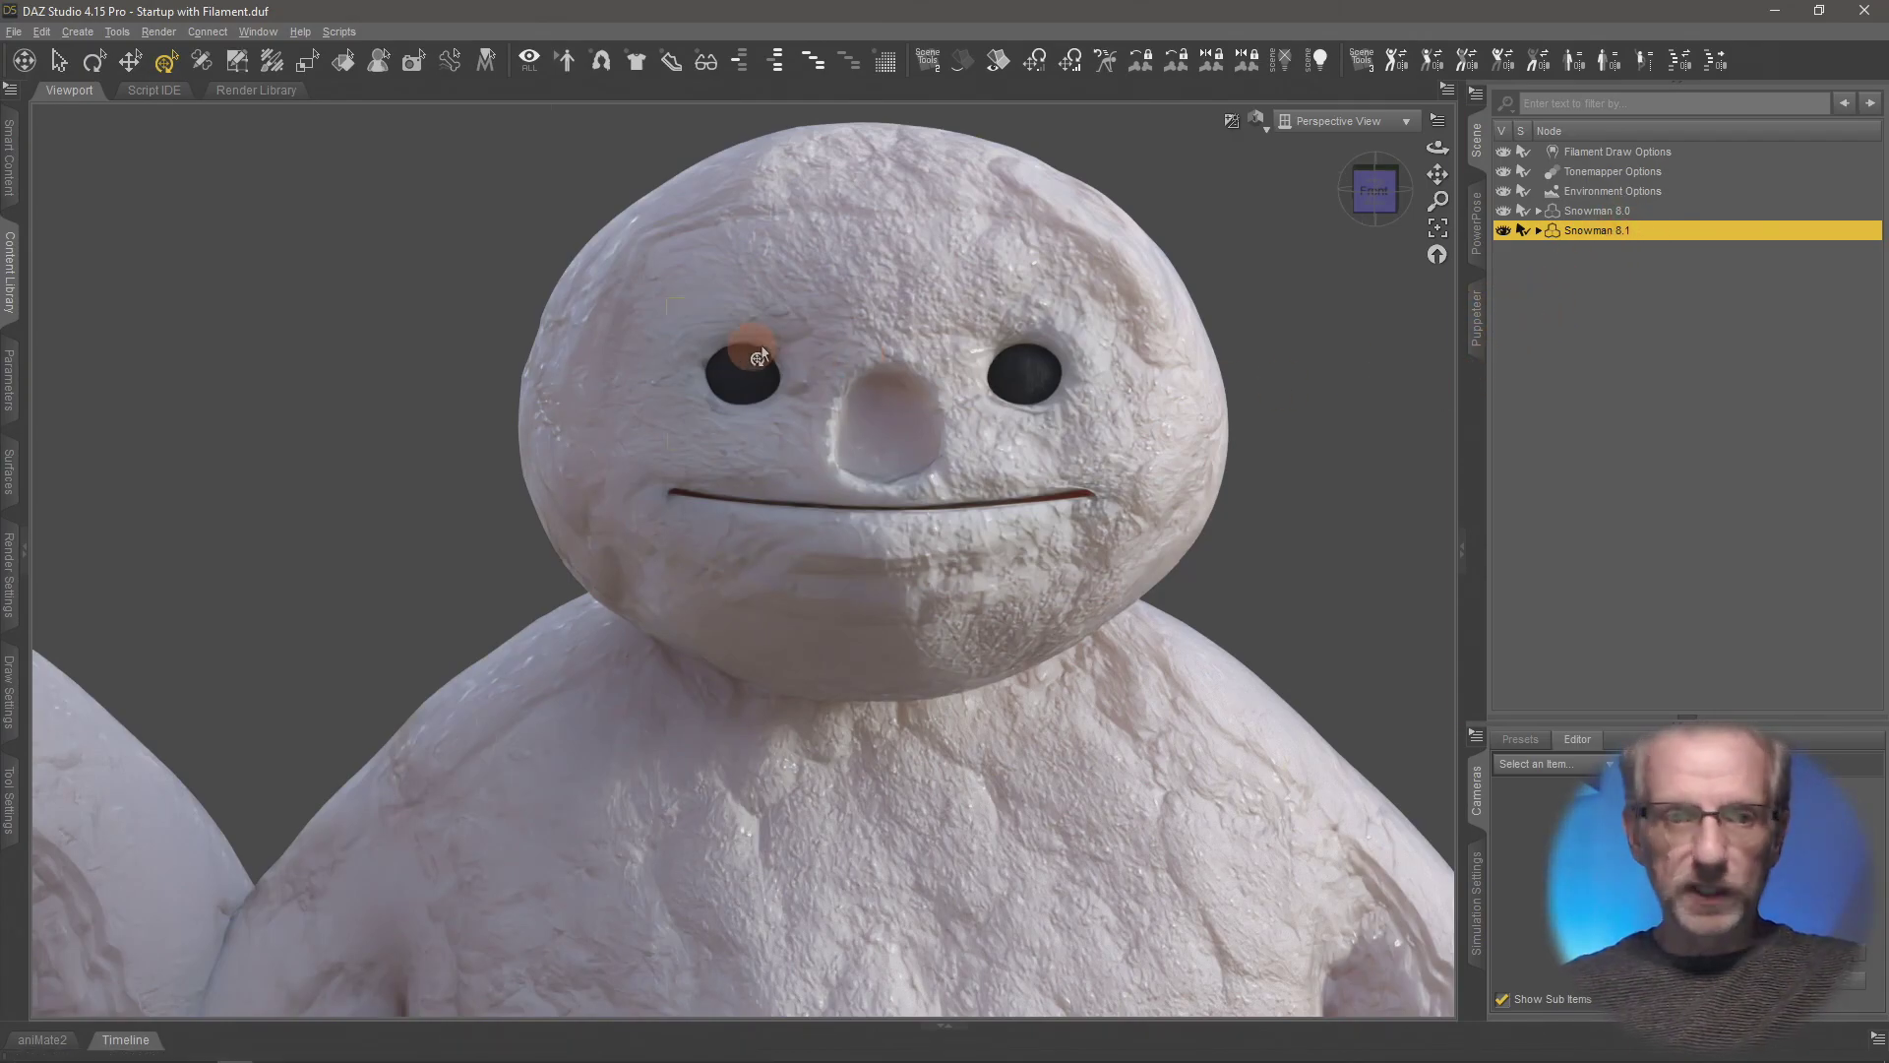
pyautogui.moveTo(800, 493); pyautogui.dragTo(520, 414)
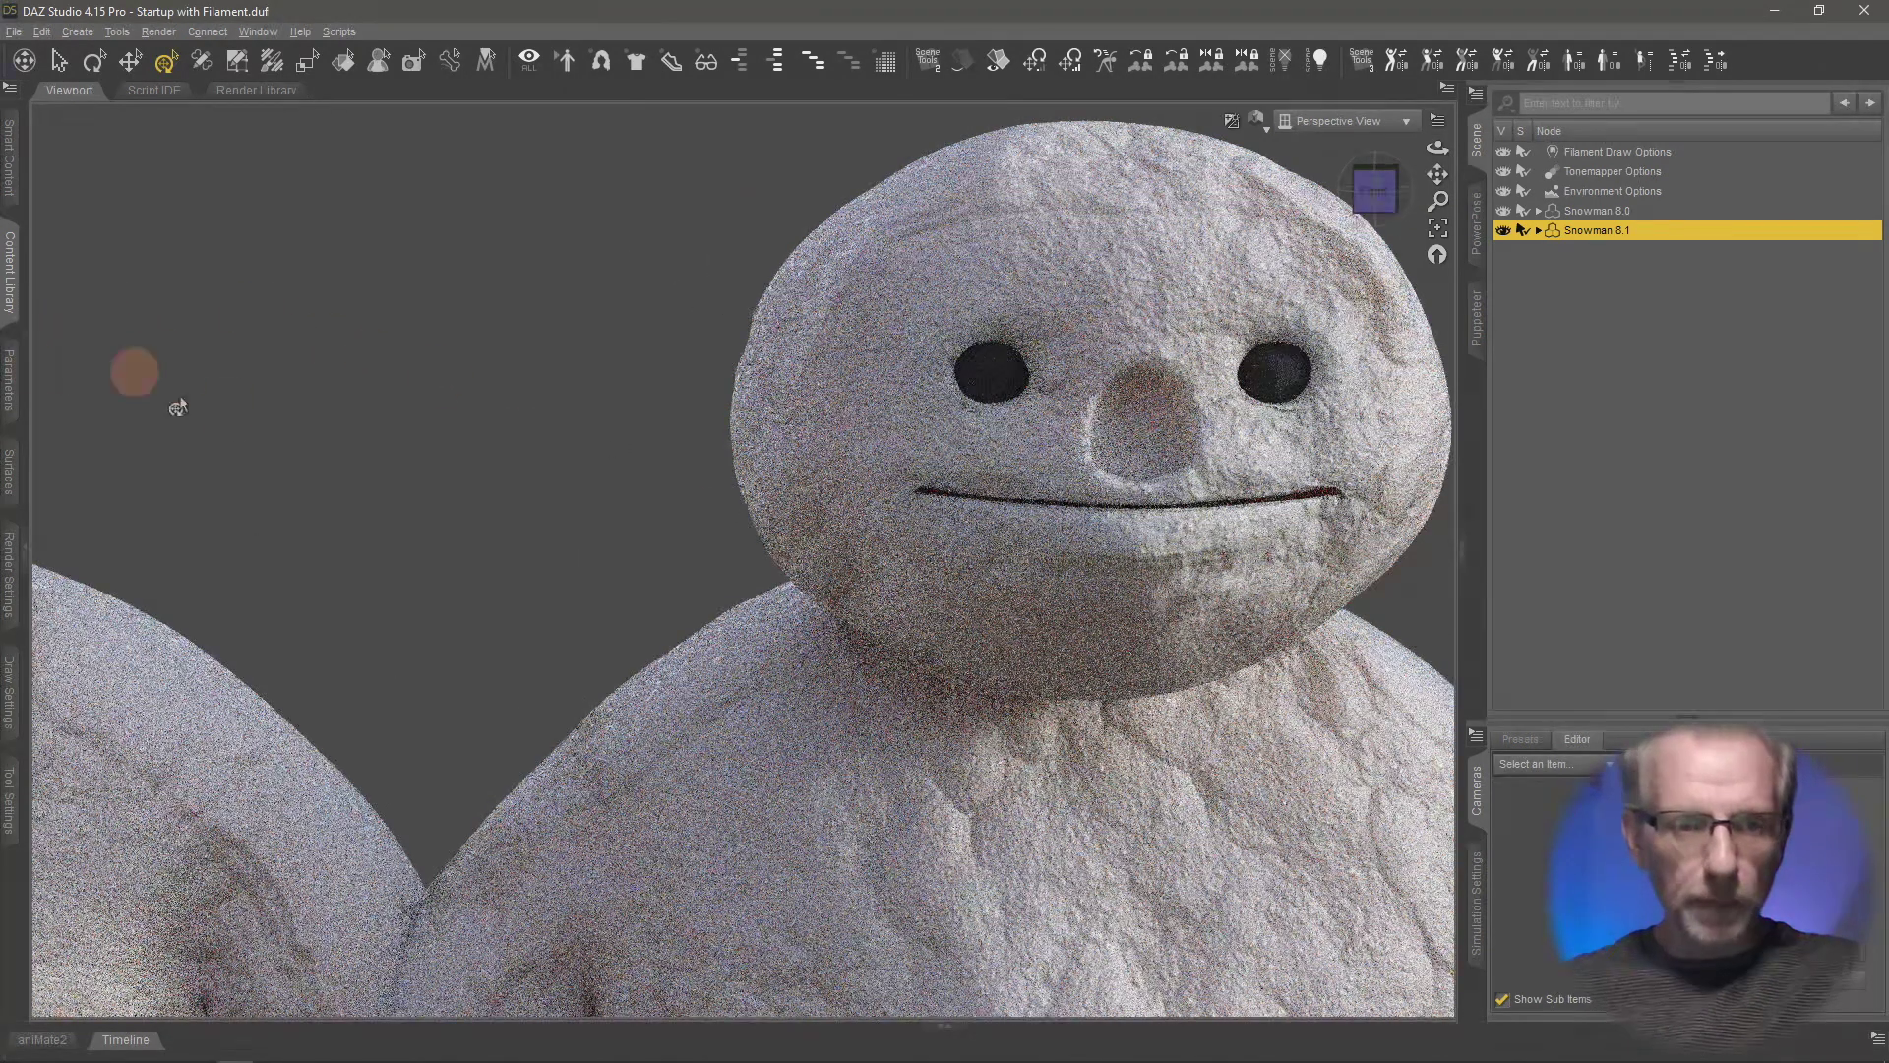
pyautogui.scroll(-5, 236, 423)
pyautogui.scroll(-3, 236, 421)
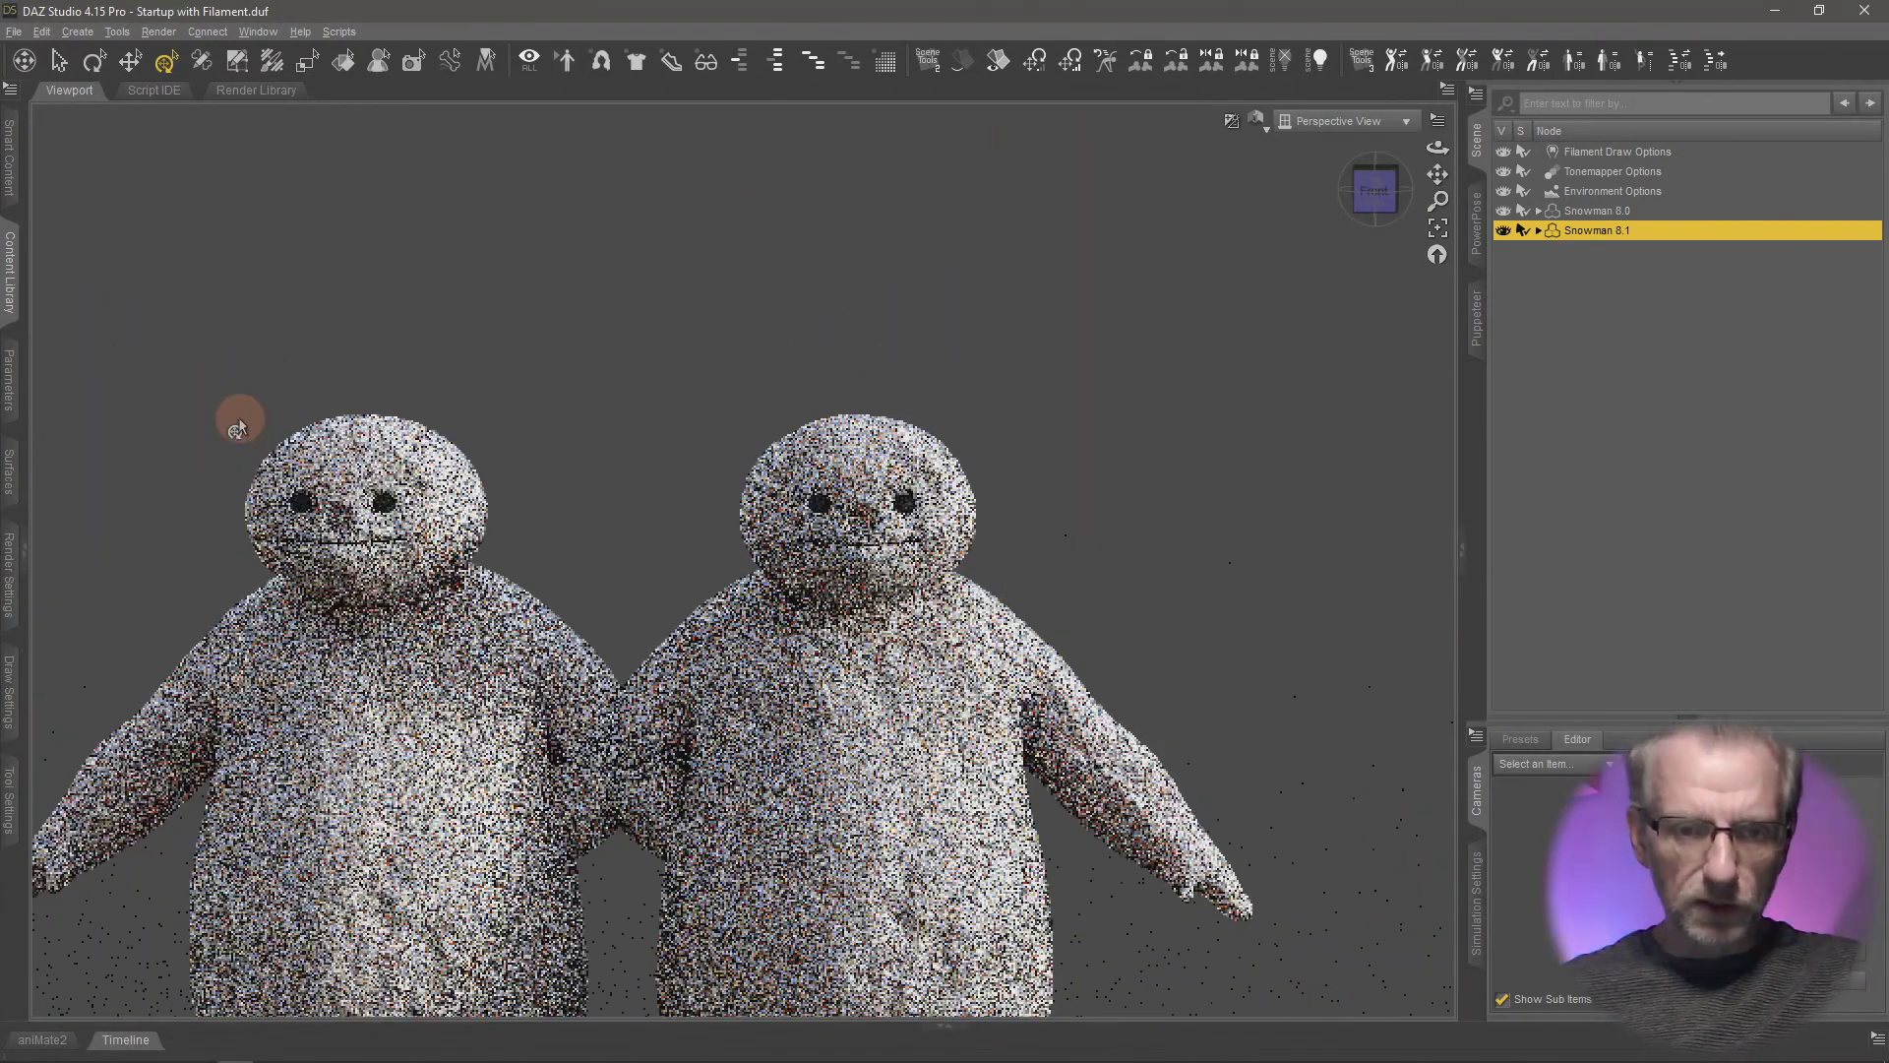
pyautogui.moveTo(328, 443); pyautogui.dragTo(518, 759)
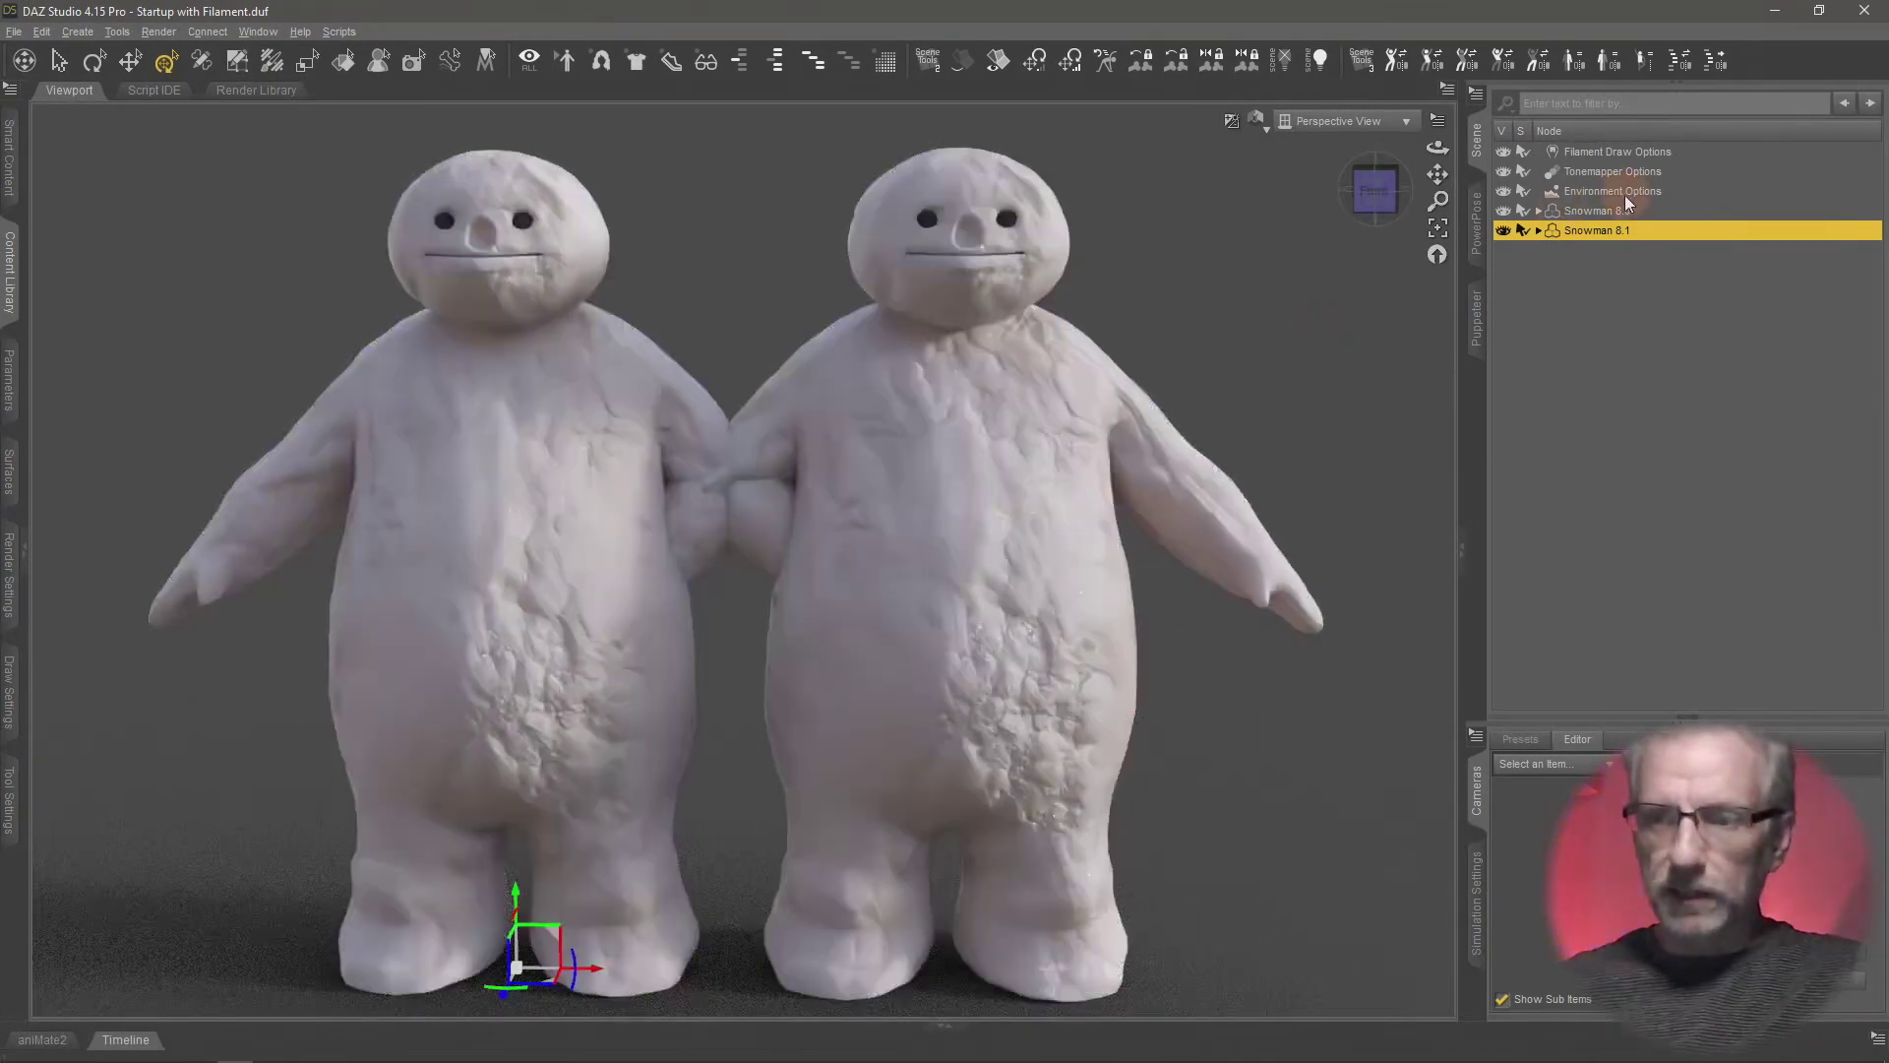
pyautogui.click(1621, 207)
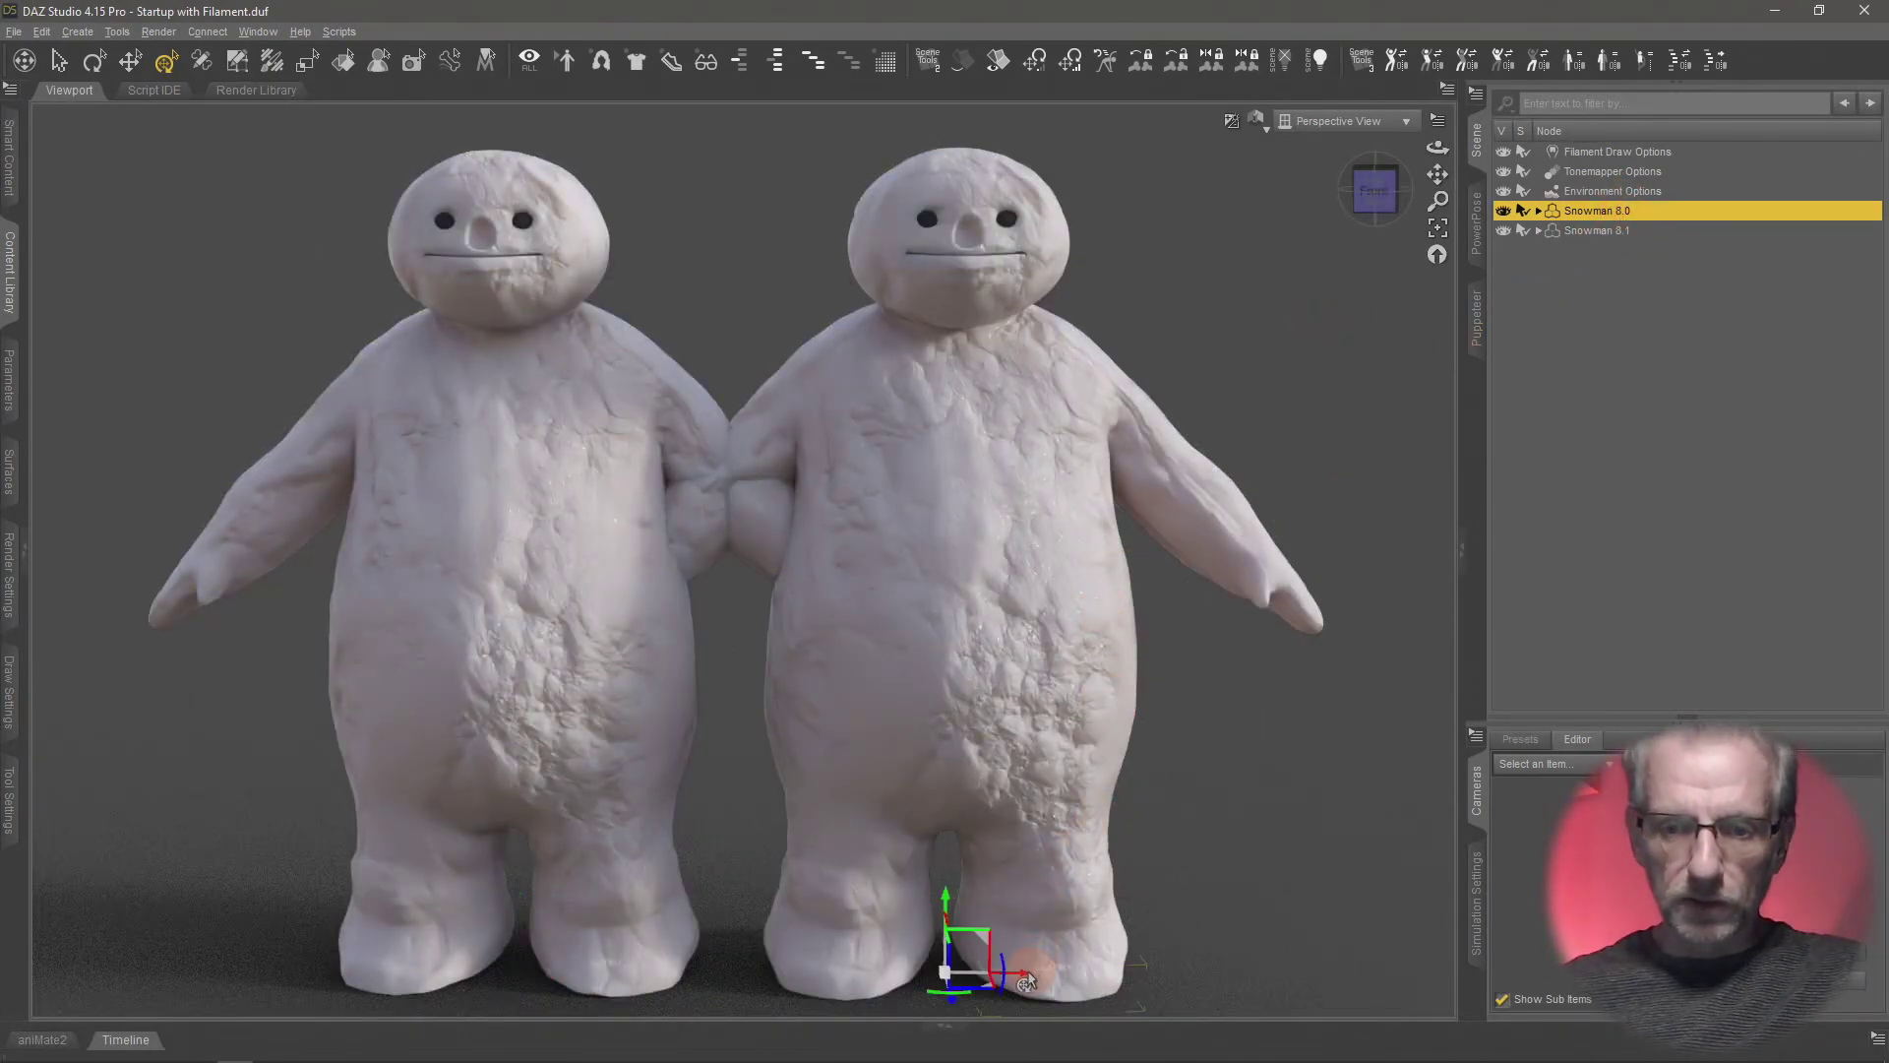
pyautogui.click(988, 990)
pyautogui.moveTo(988, 992); pyautogui.dragTo(772, 974)
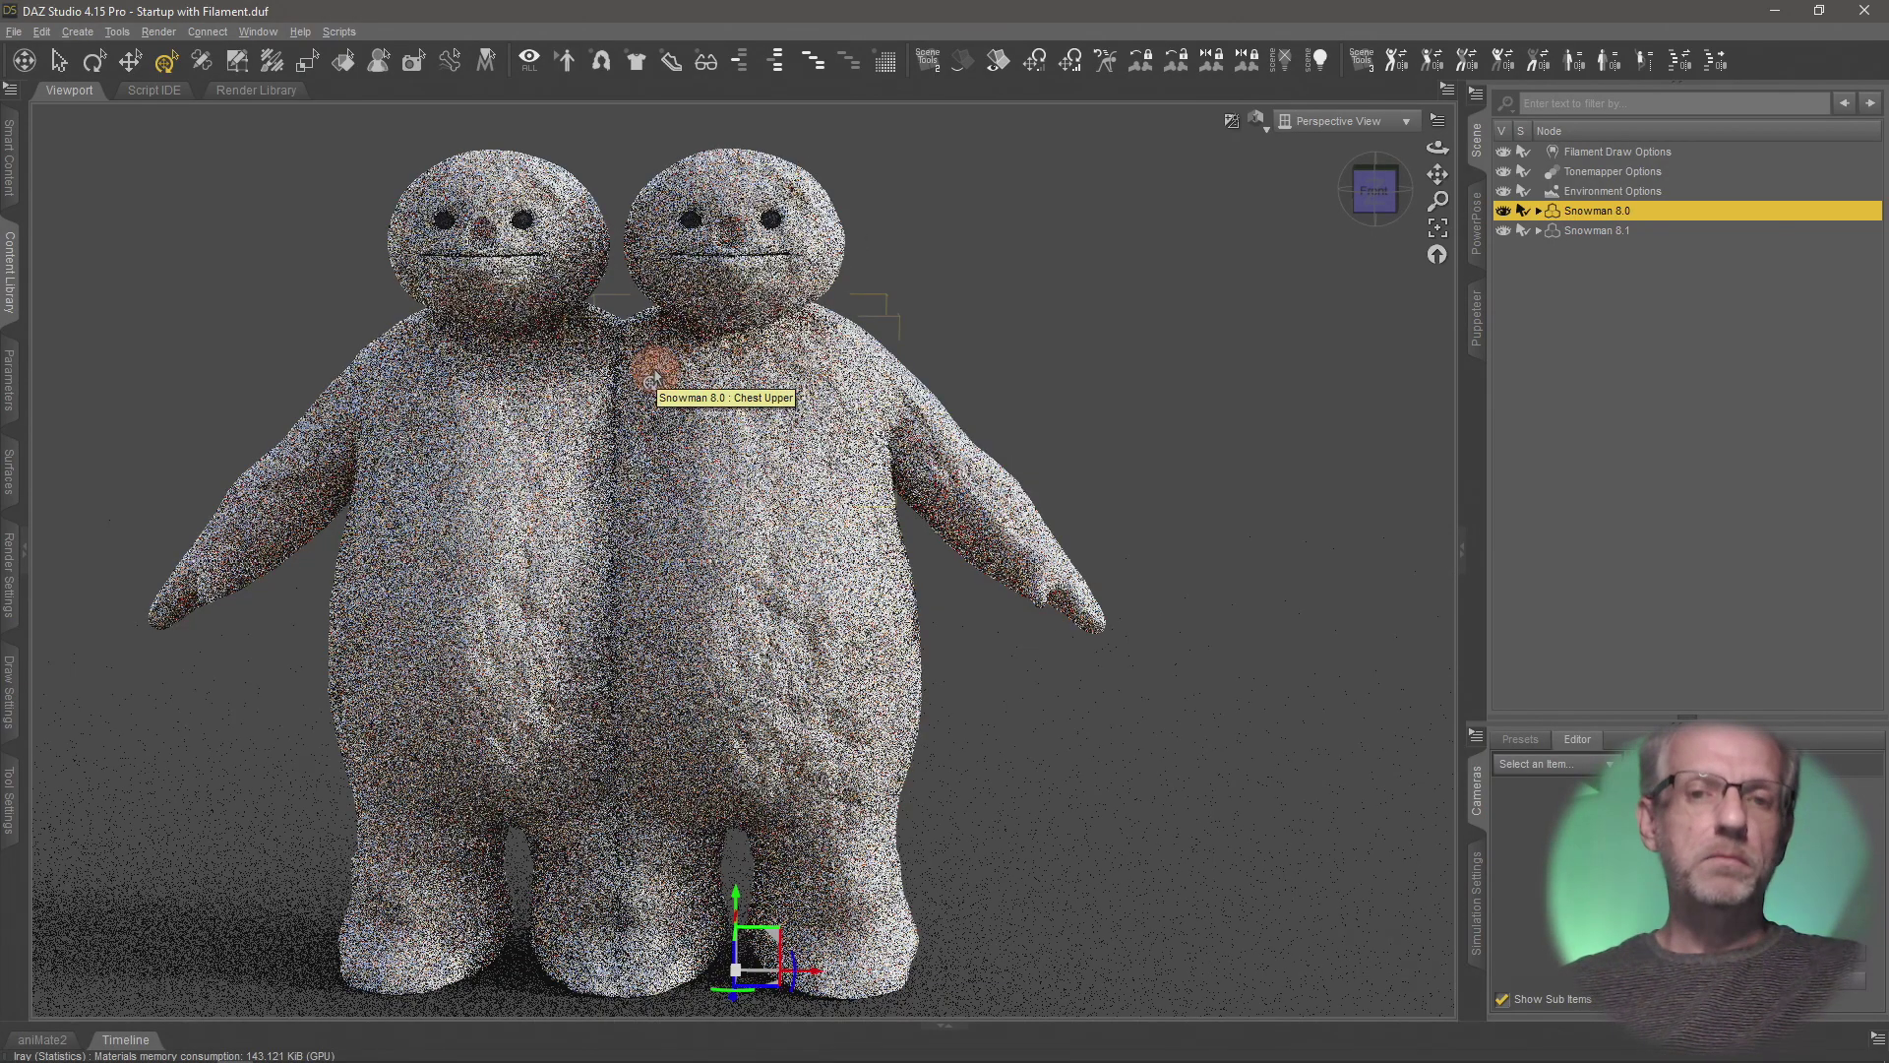
# - Show Snowman 8.0's Mesh Resolution settings (SubDivision Level 1, Render SubD 2) in Parameters
pyautogui.scroll(6, 654, 377)
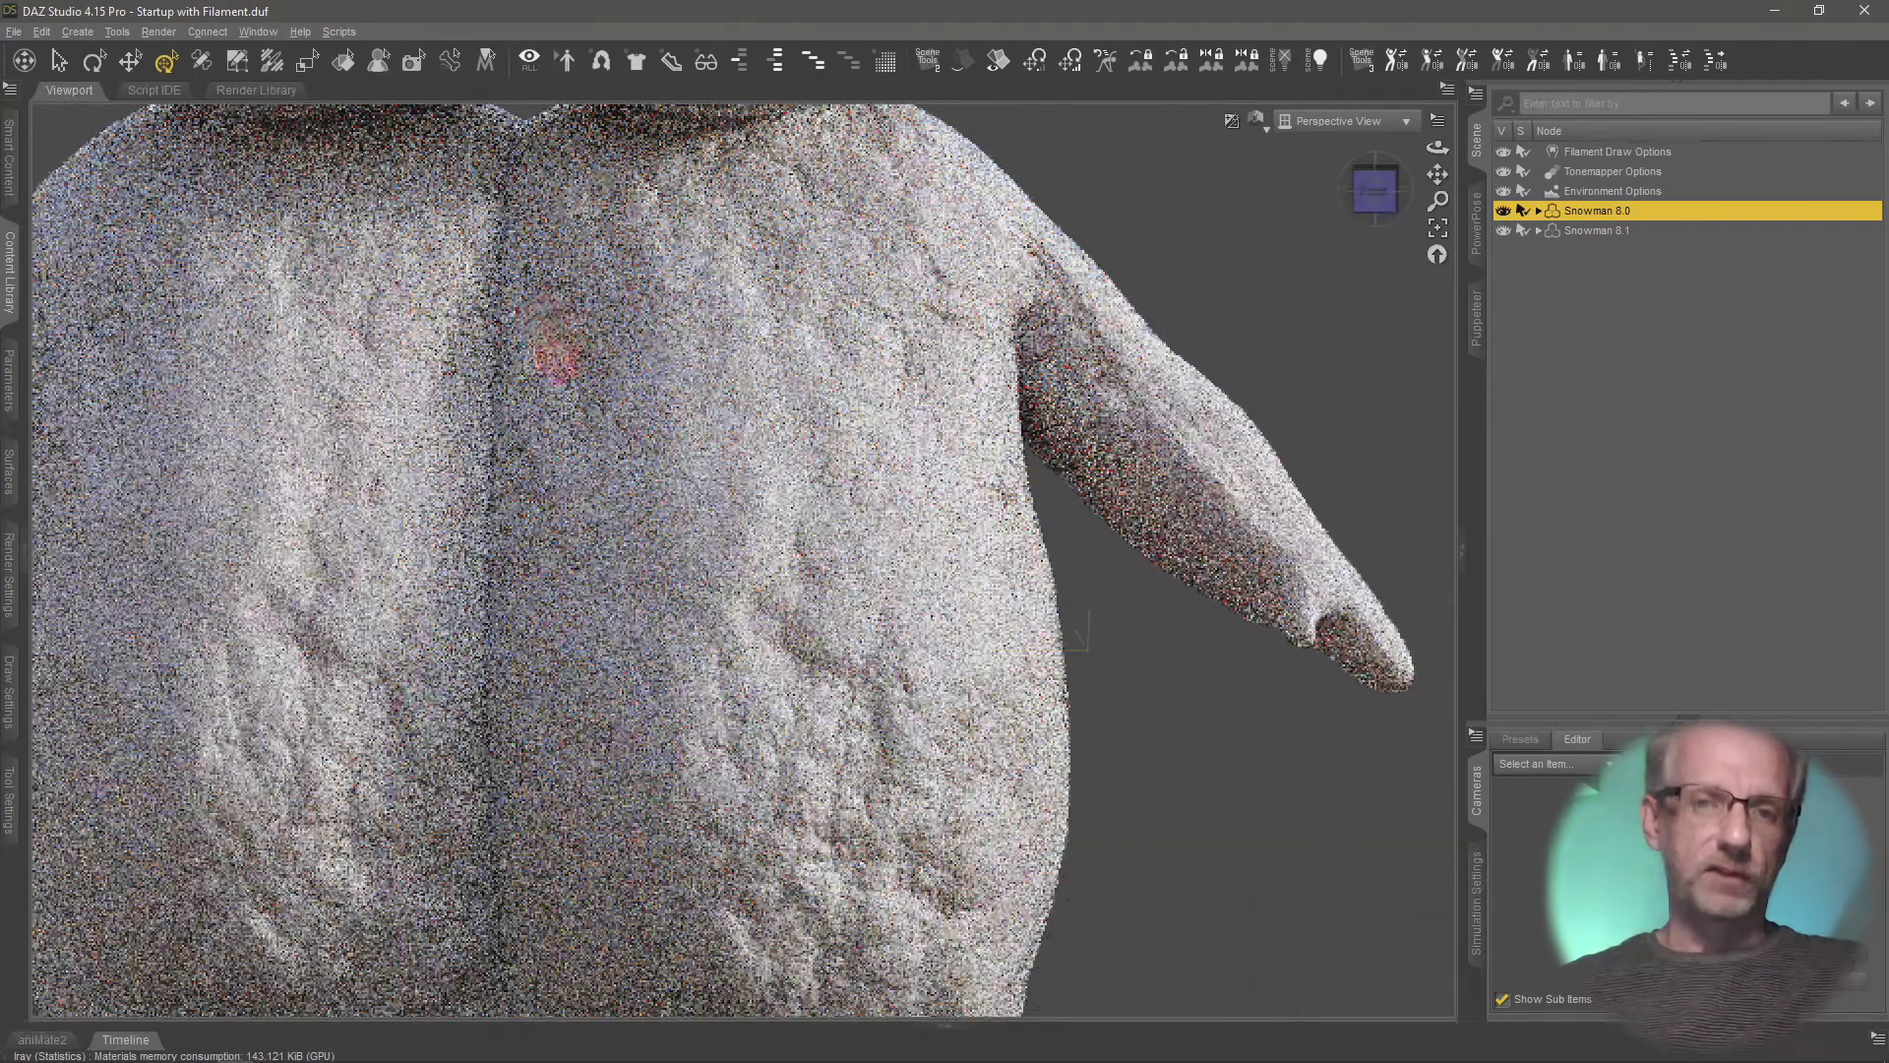
pyautogui.scroll(-6, 556, 354)
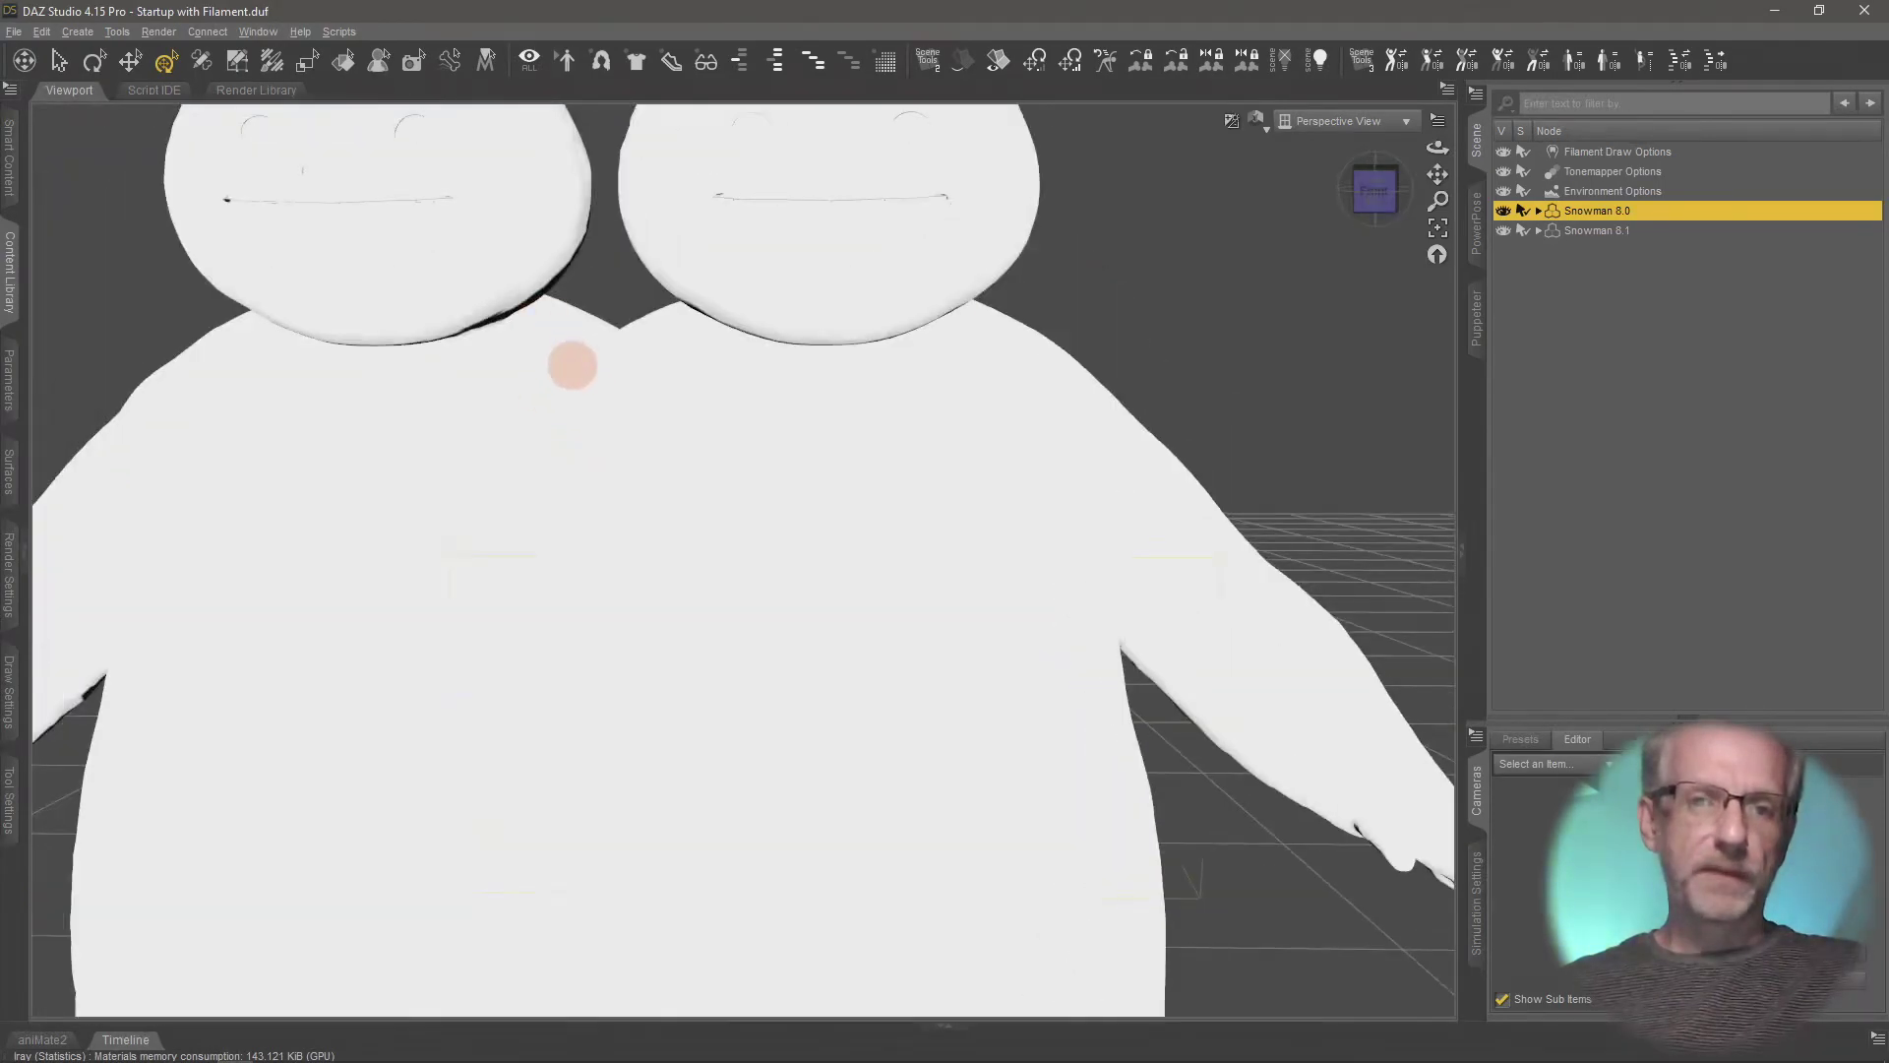
pyautogui.scroll(2, 531, 316)
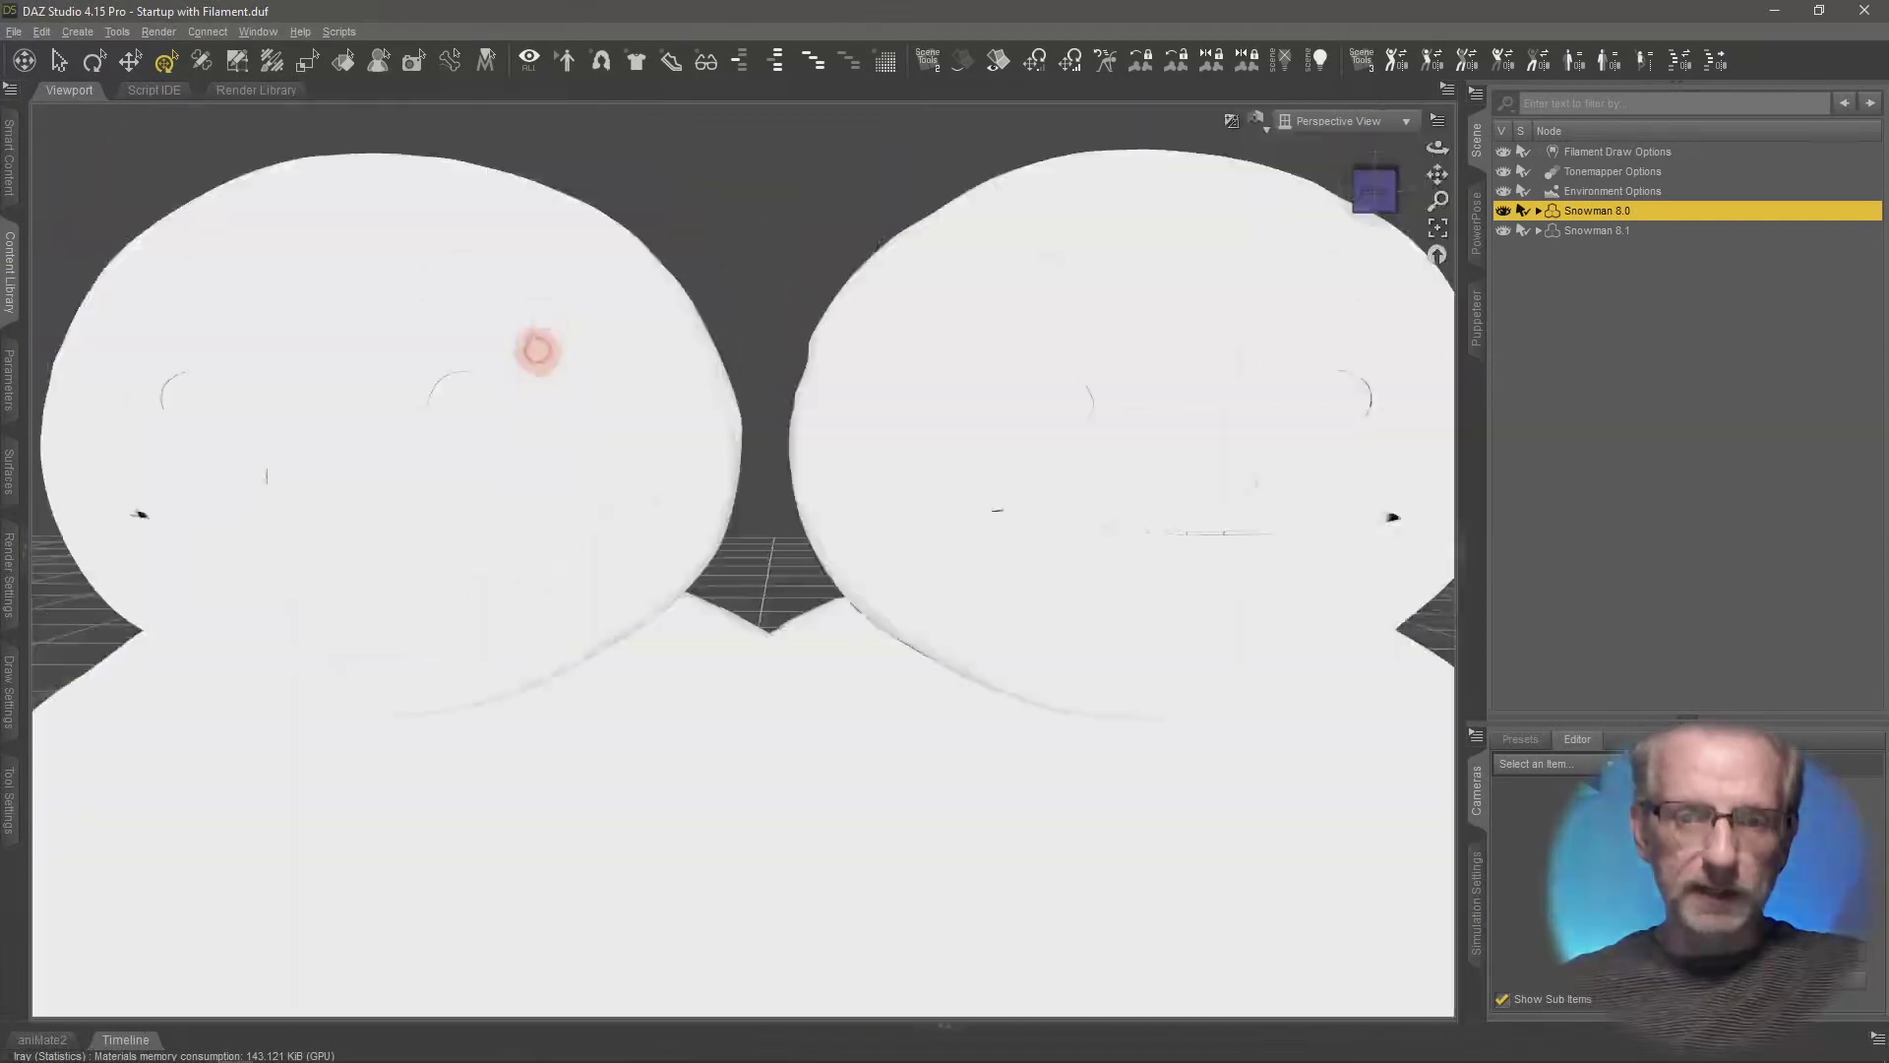
pyautogui.scroll(3, 536, 325)
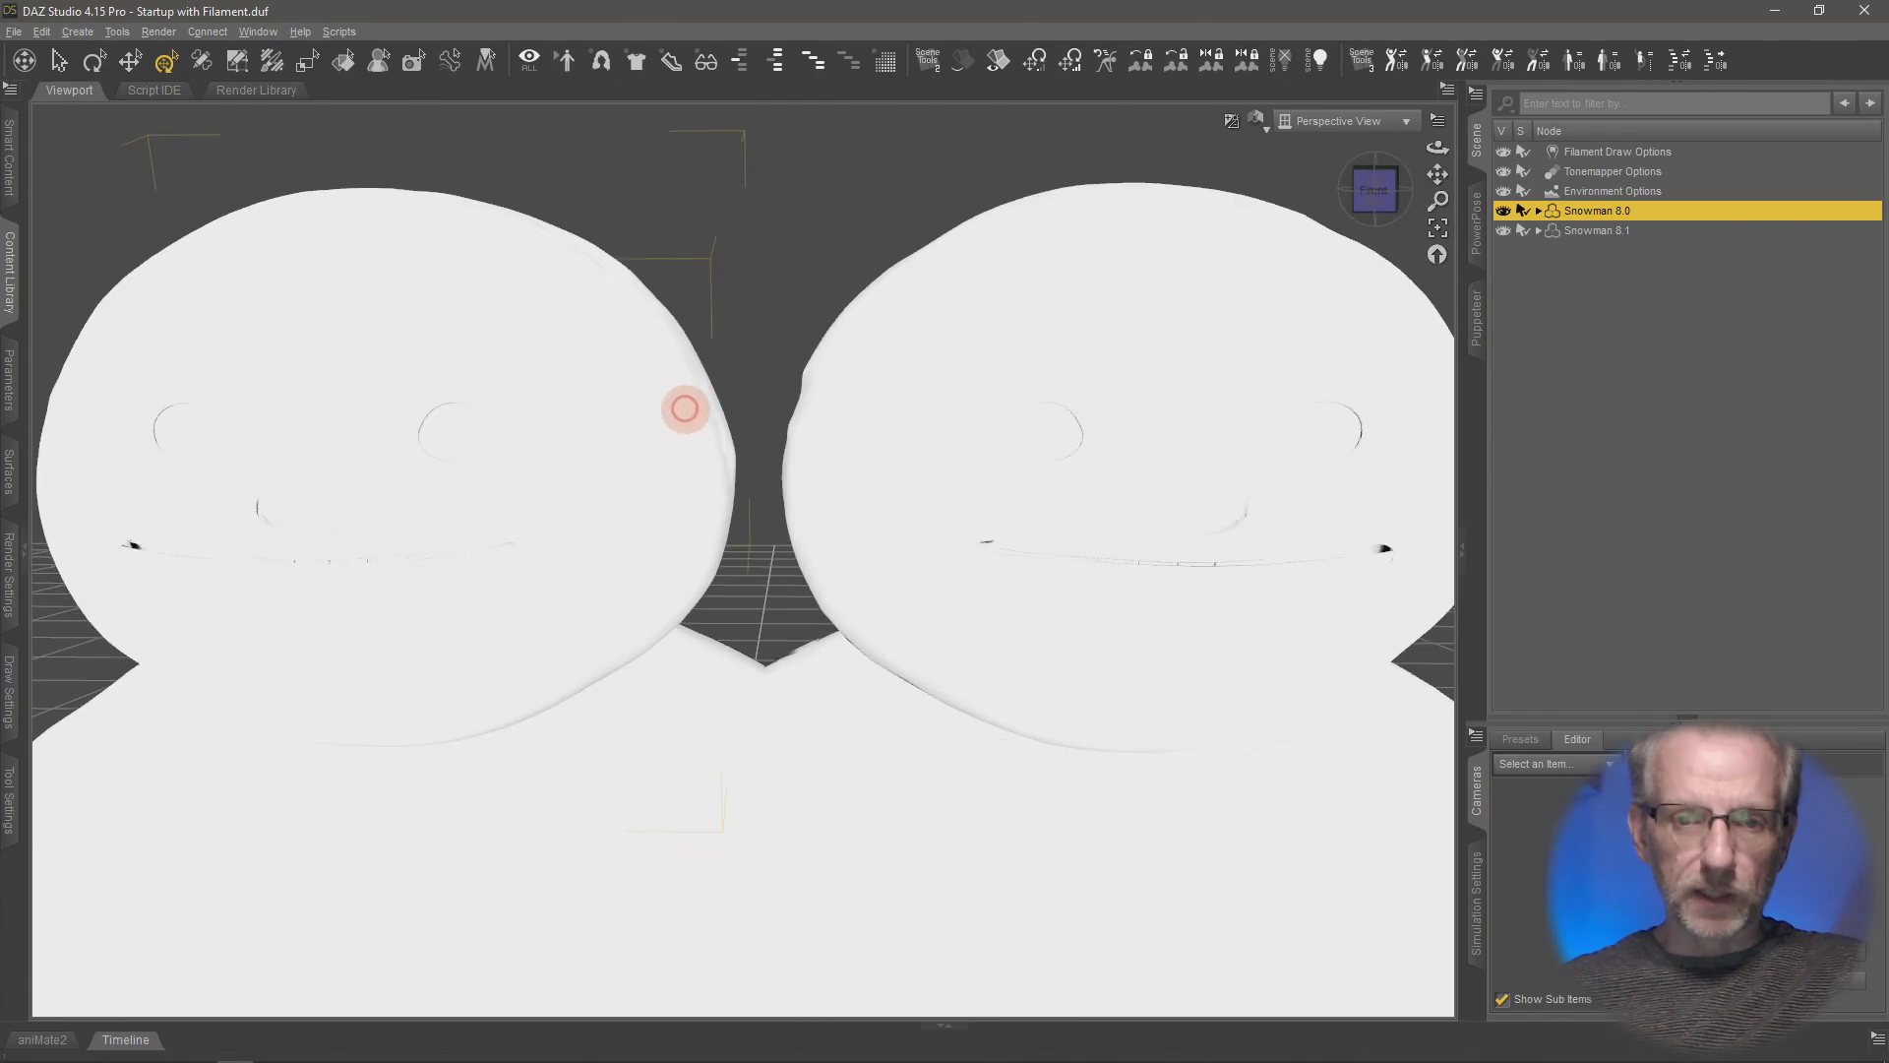
pyautogui.scroll(-1, 675, 409)
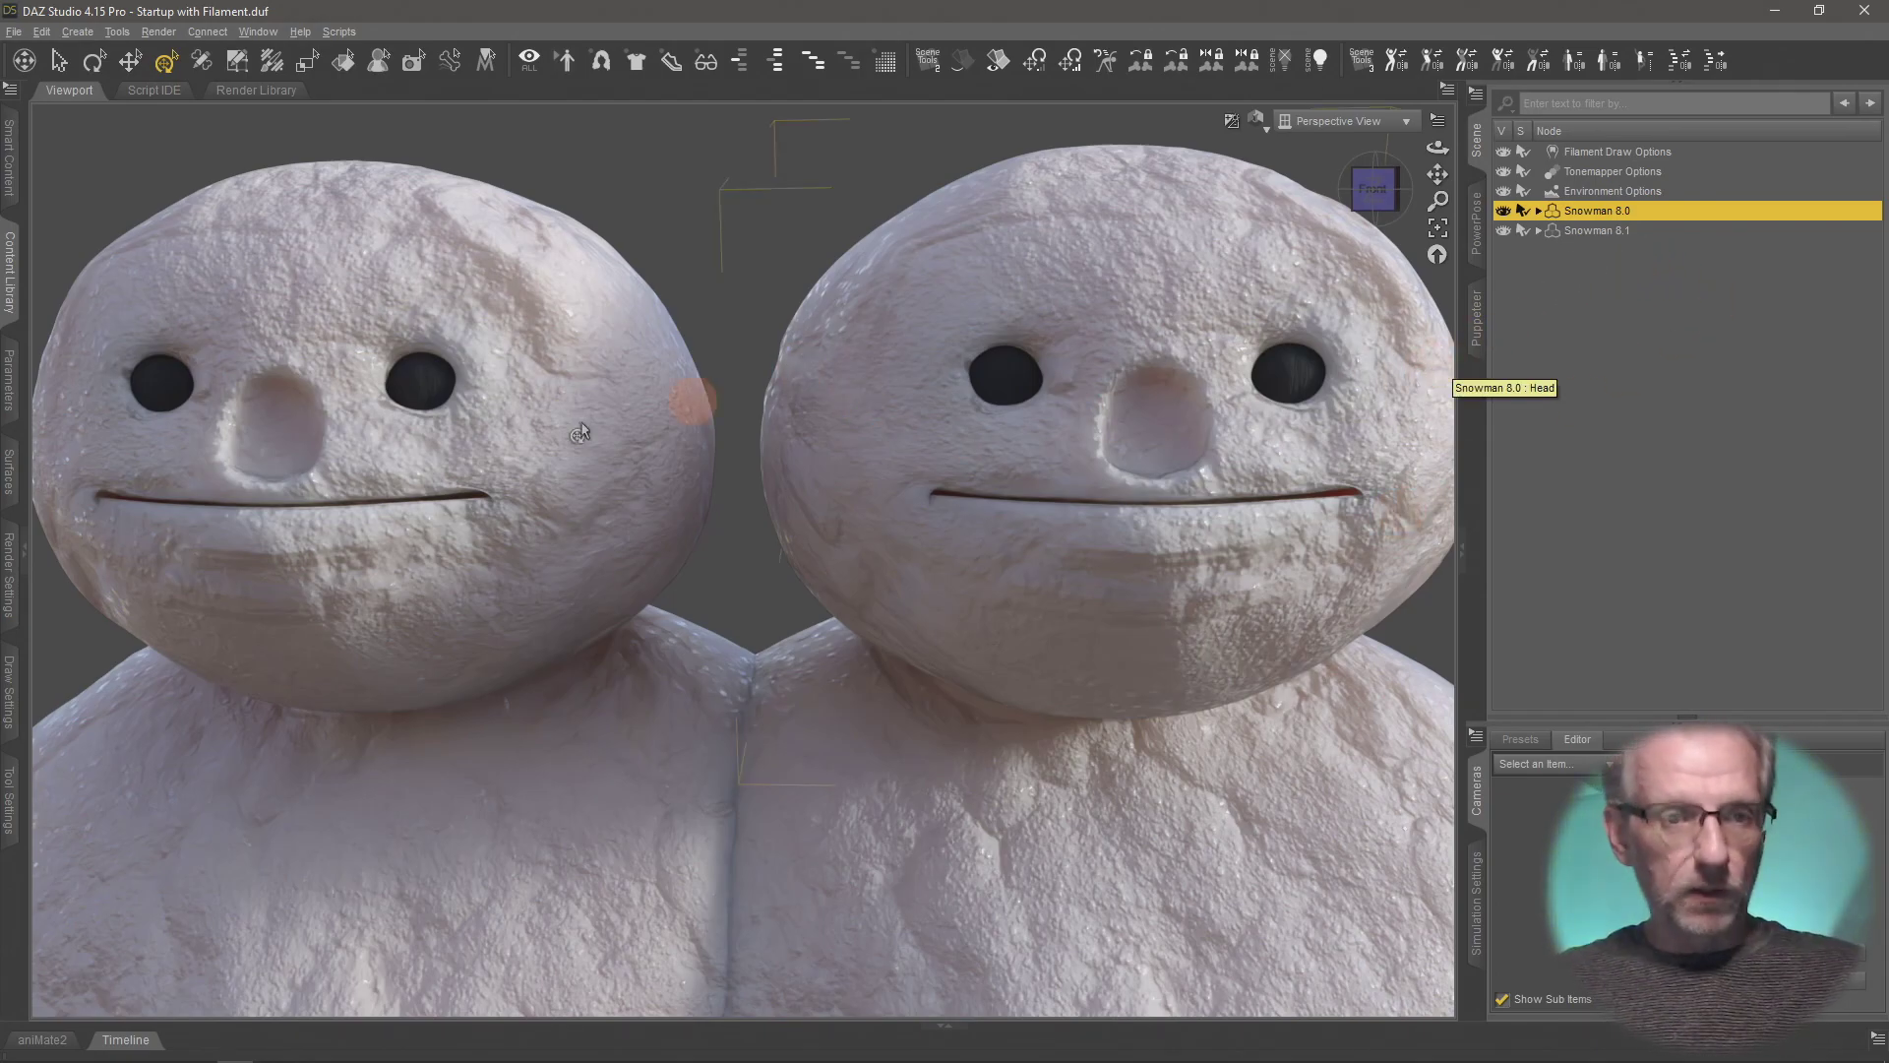
pyautogui.click(21, 390)
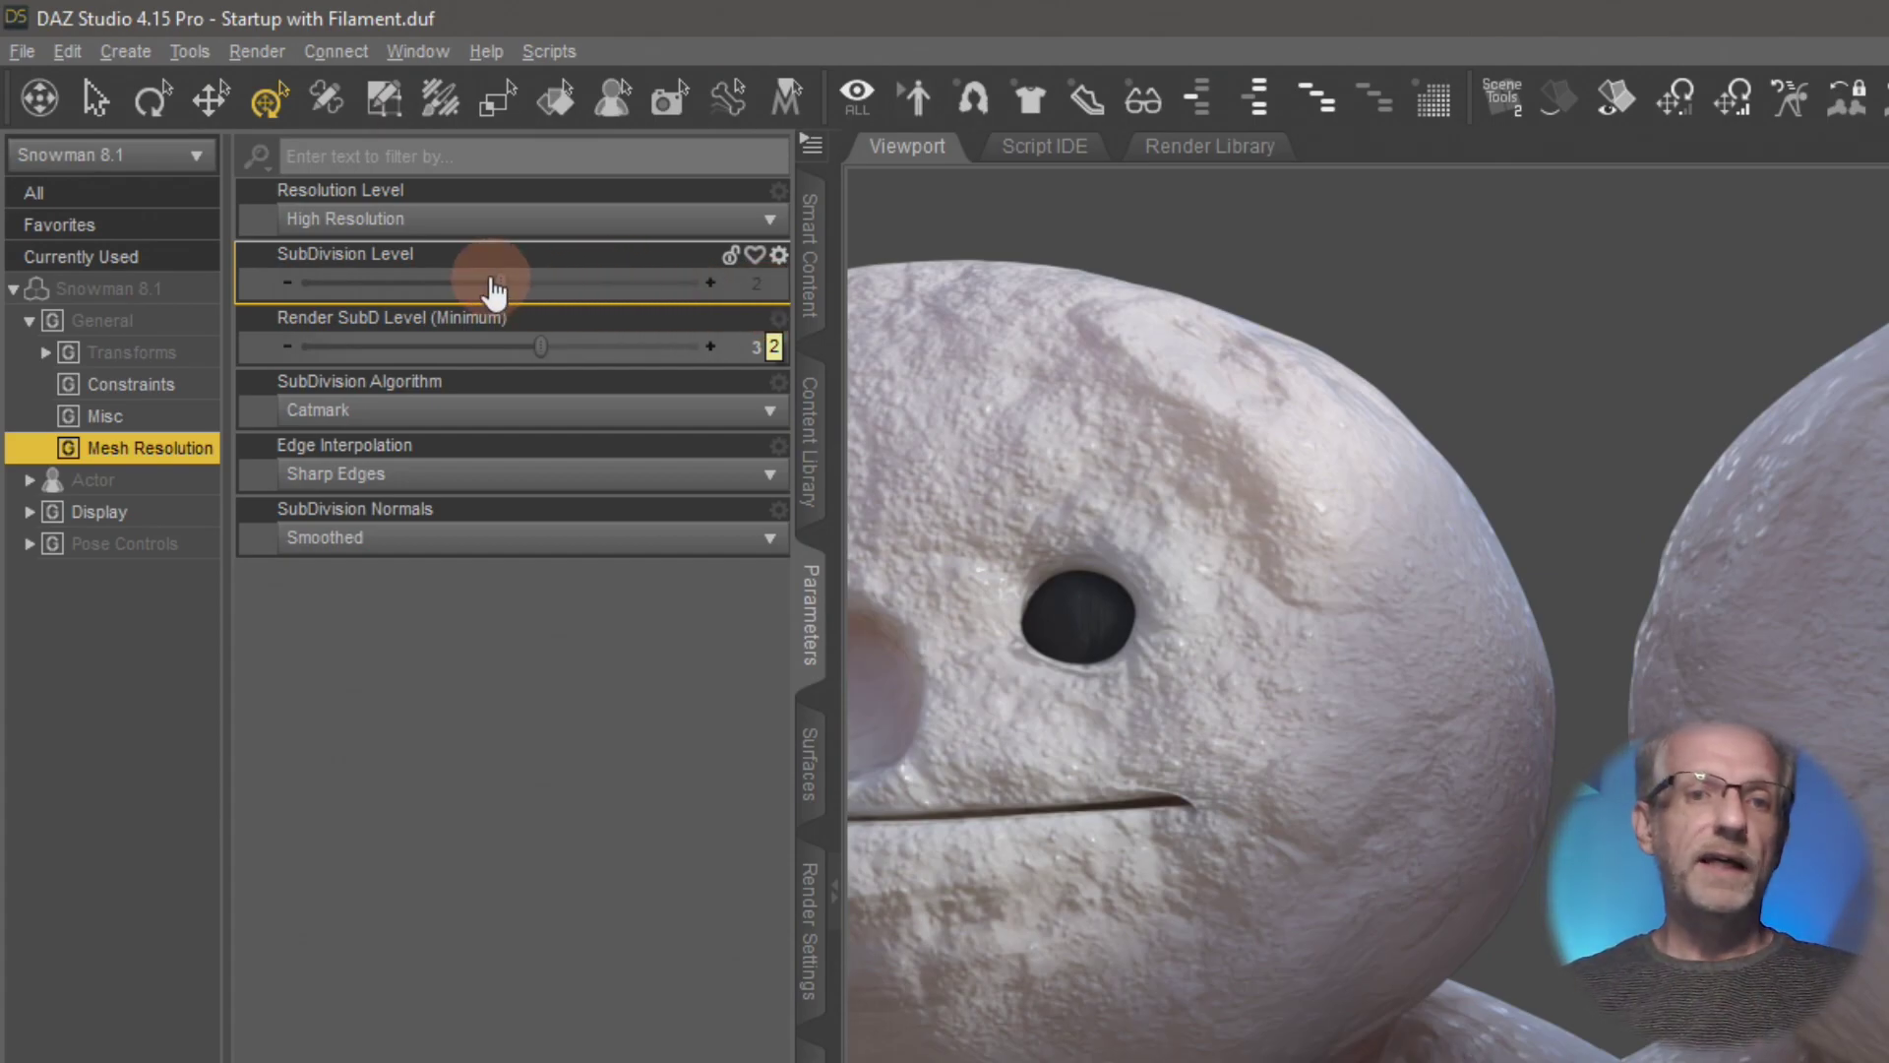
# - Lower Snowman 8.1's SubDivision Level from 2 to 1
pyautogui.moveTo(496, 282); pyautogui.dragTo(433, 283)
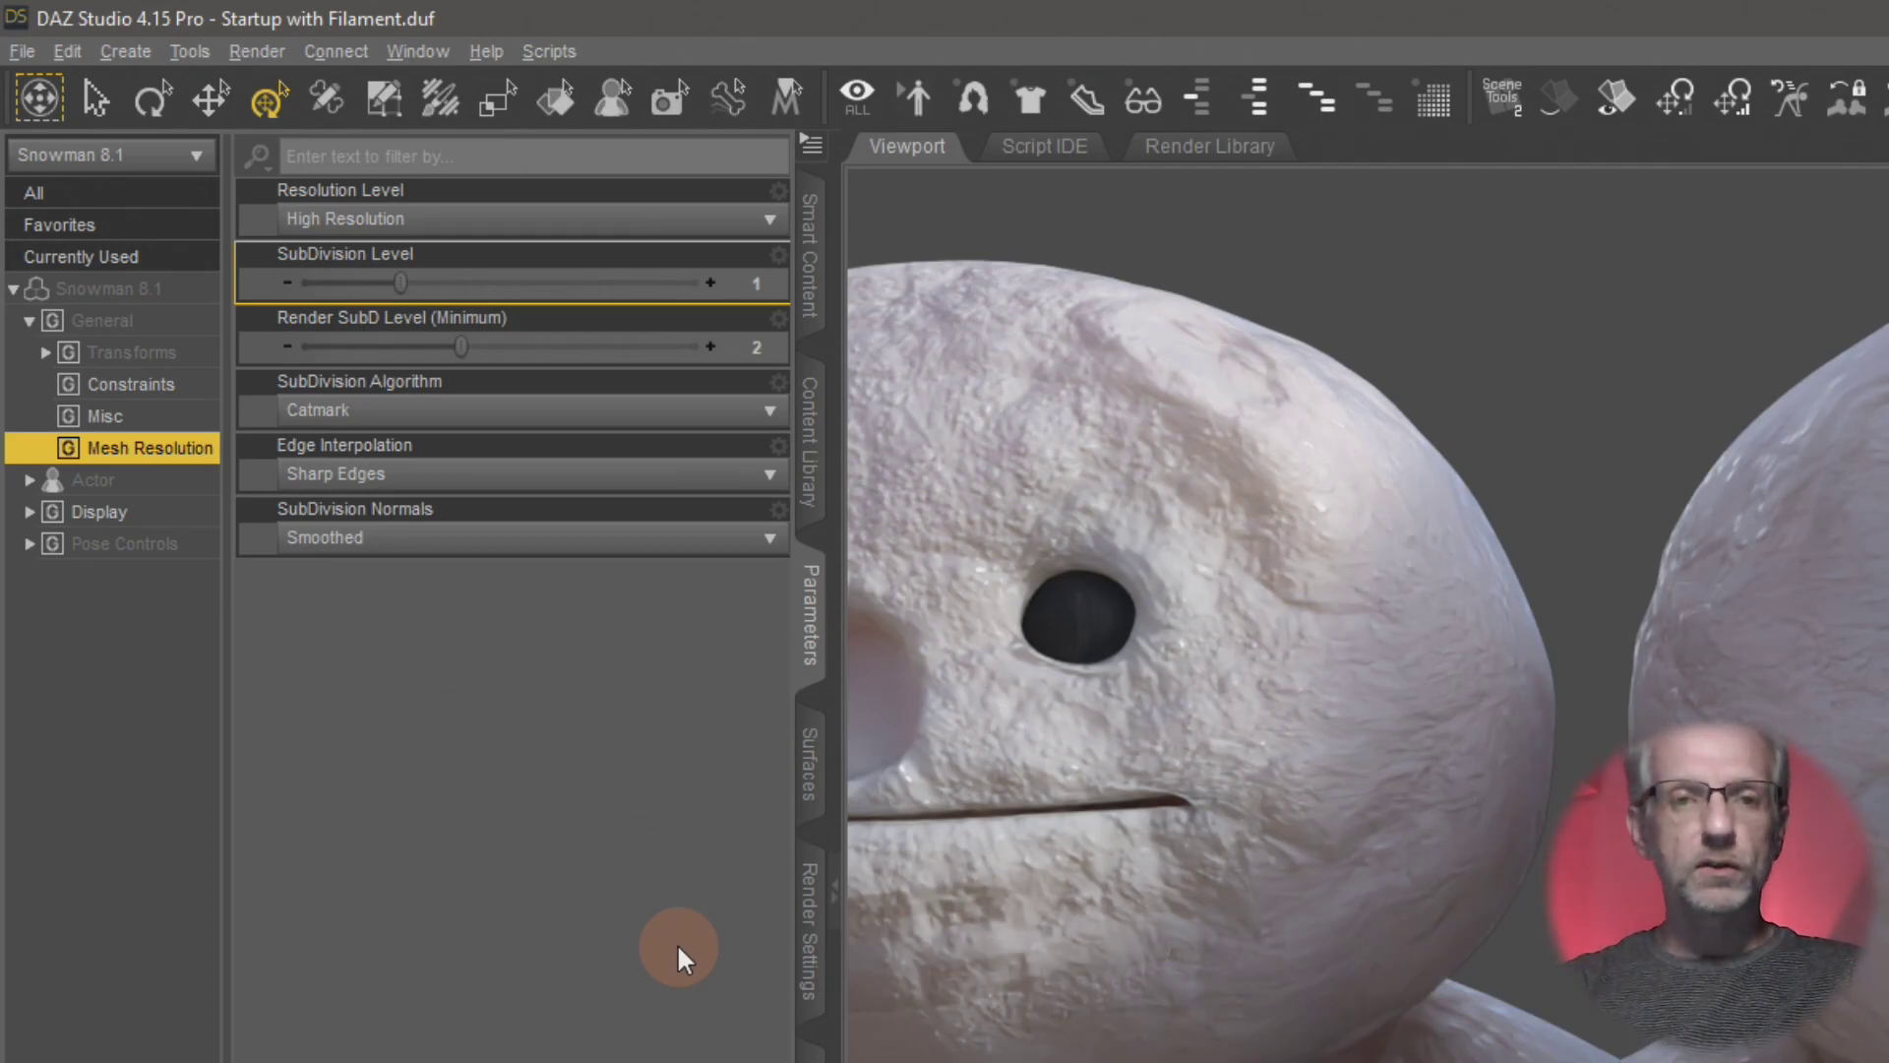
pyautogui.scroll(-3, 945, 969)
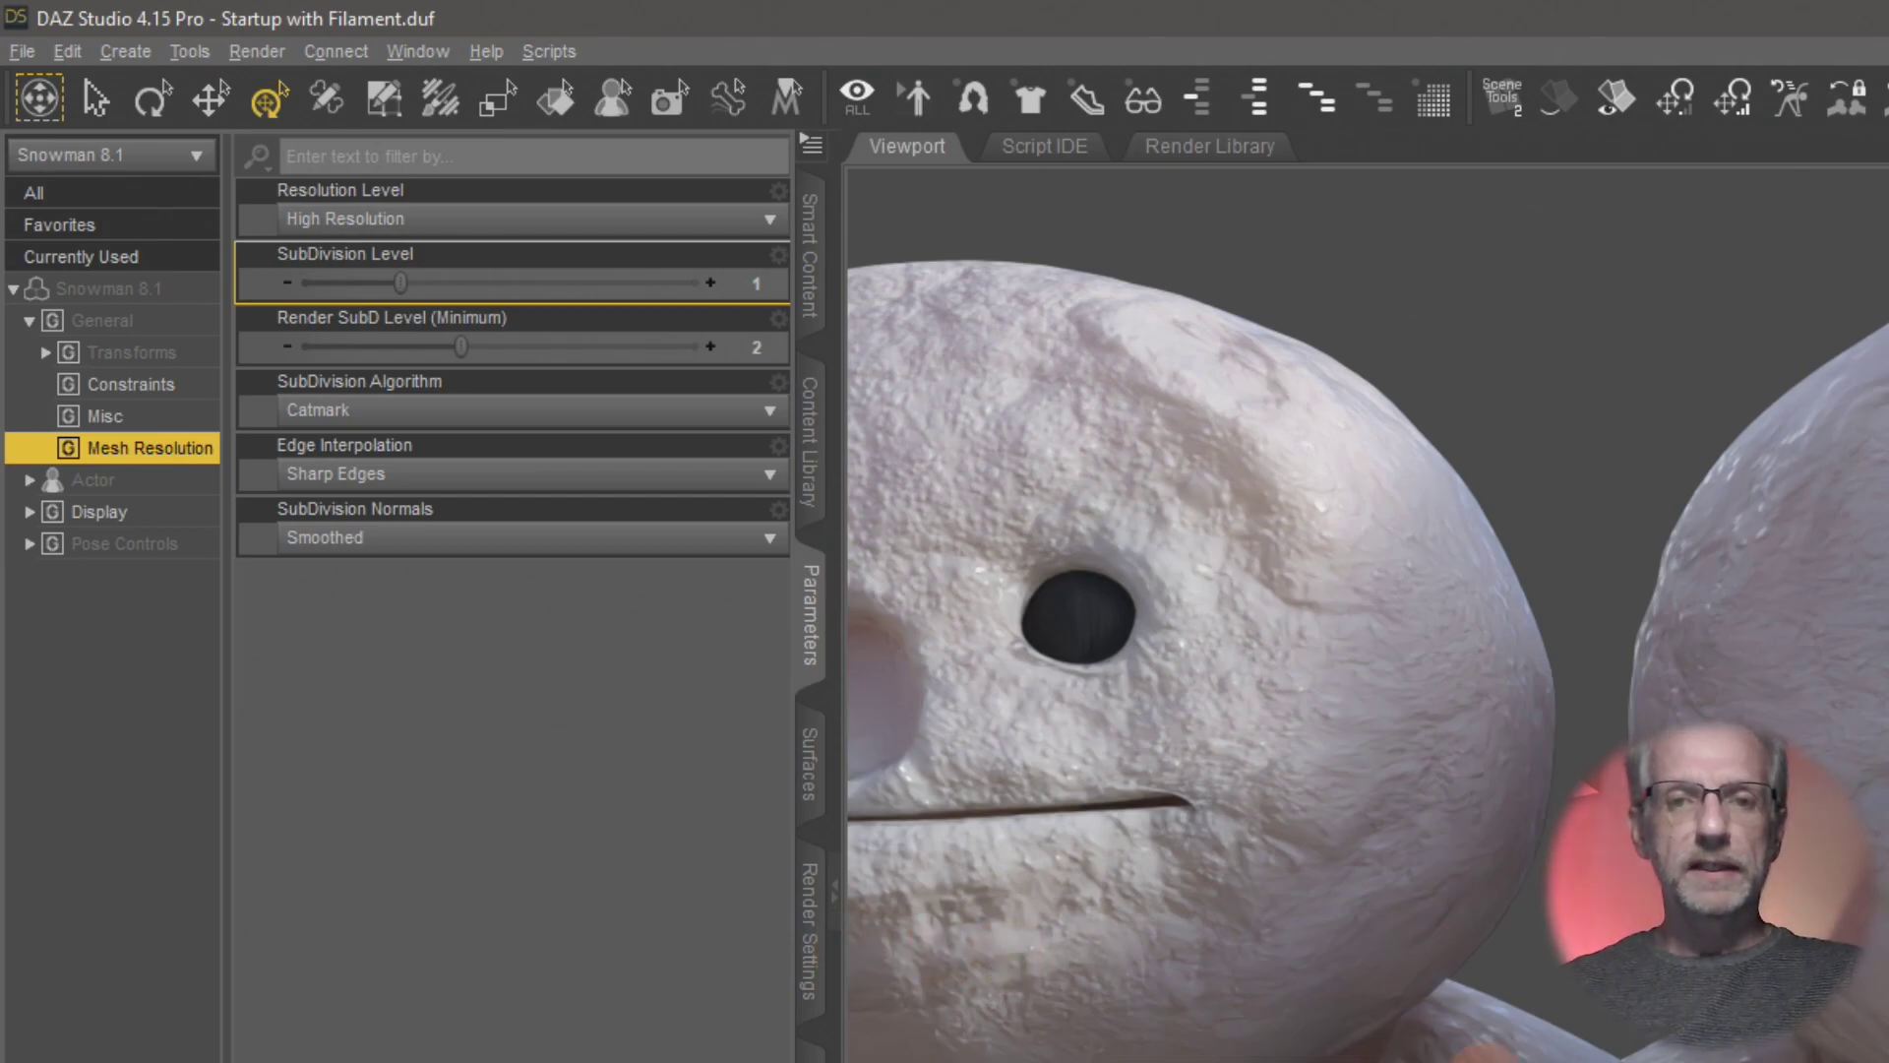
pyautogui.scroll(-5, 1368, 689)
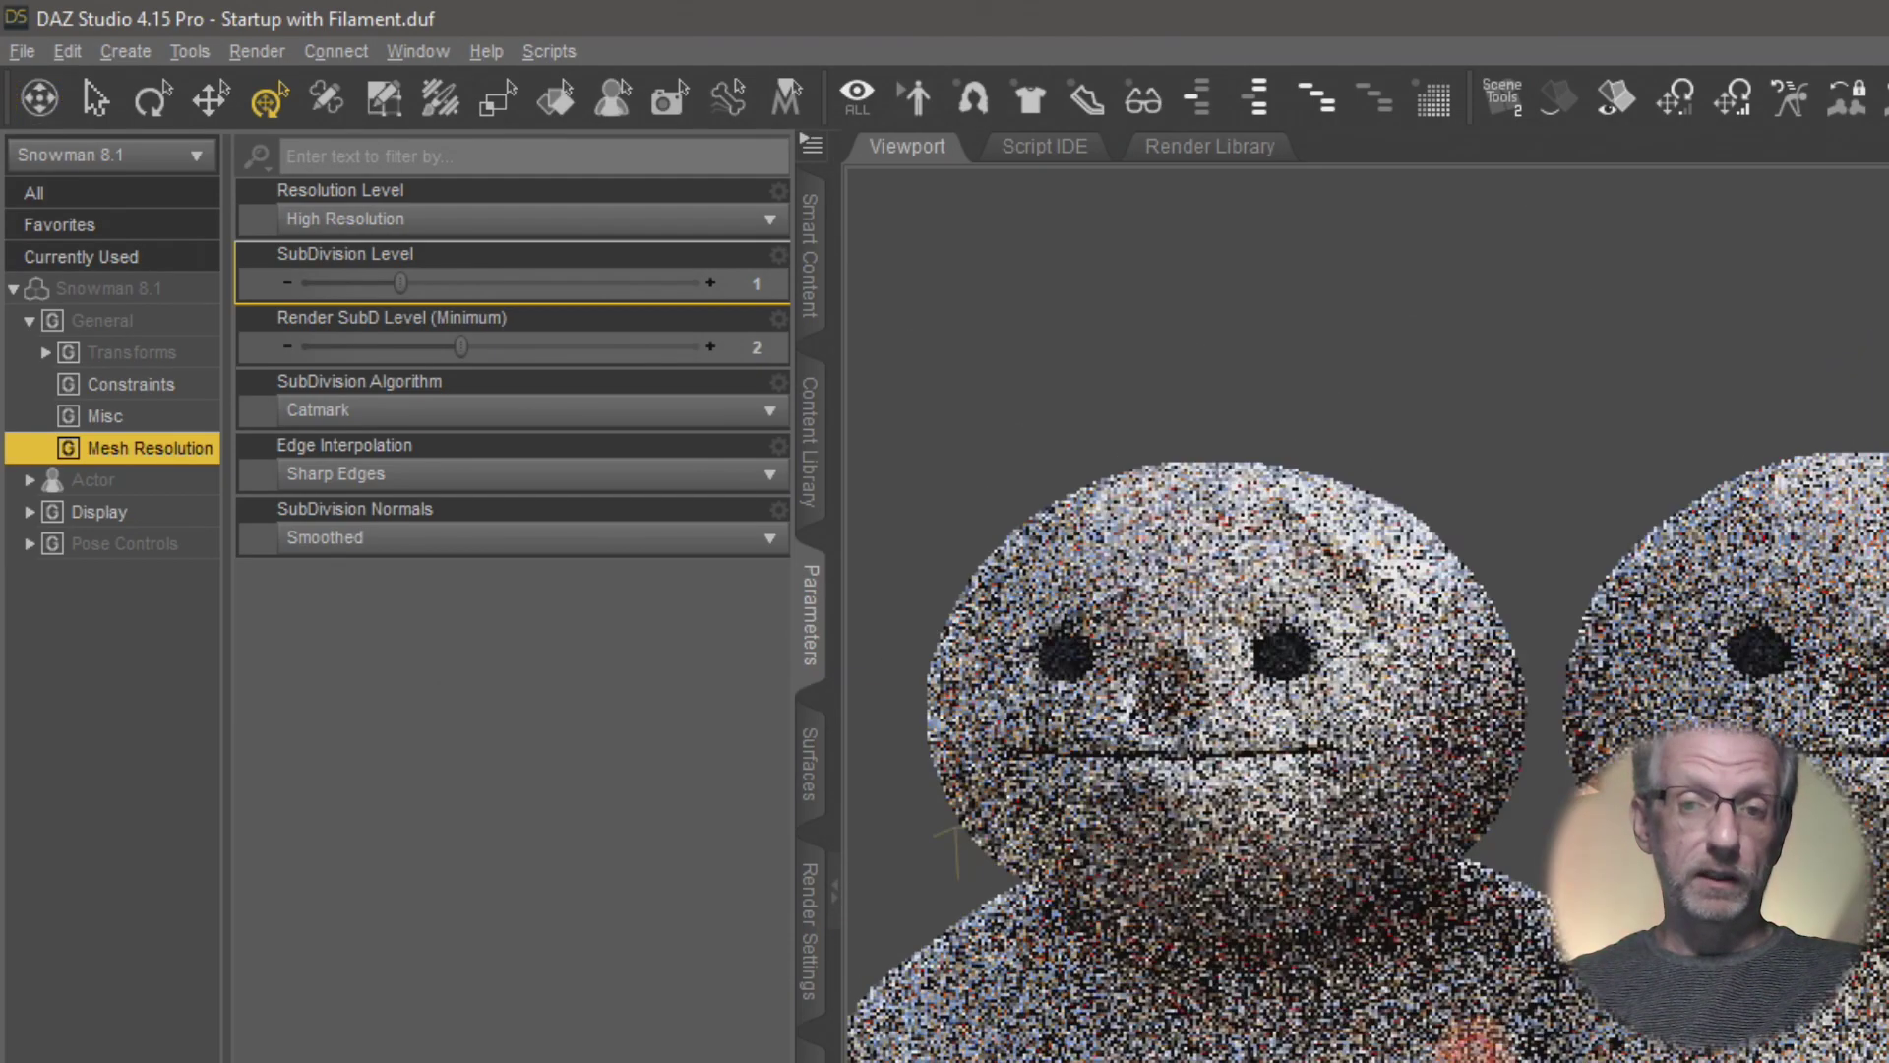
# - Delete Snowman 8.0 from the scene, leaving only Snowman 8.1
pyautogui.scroll(-2, 1367, 689)
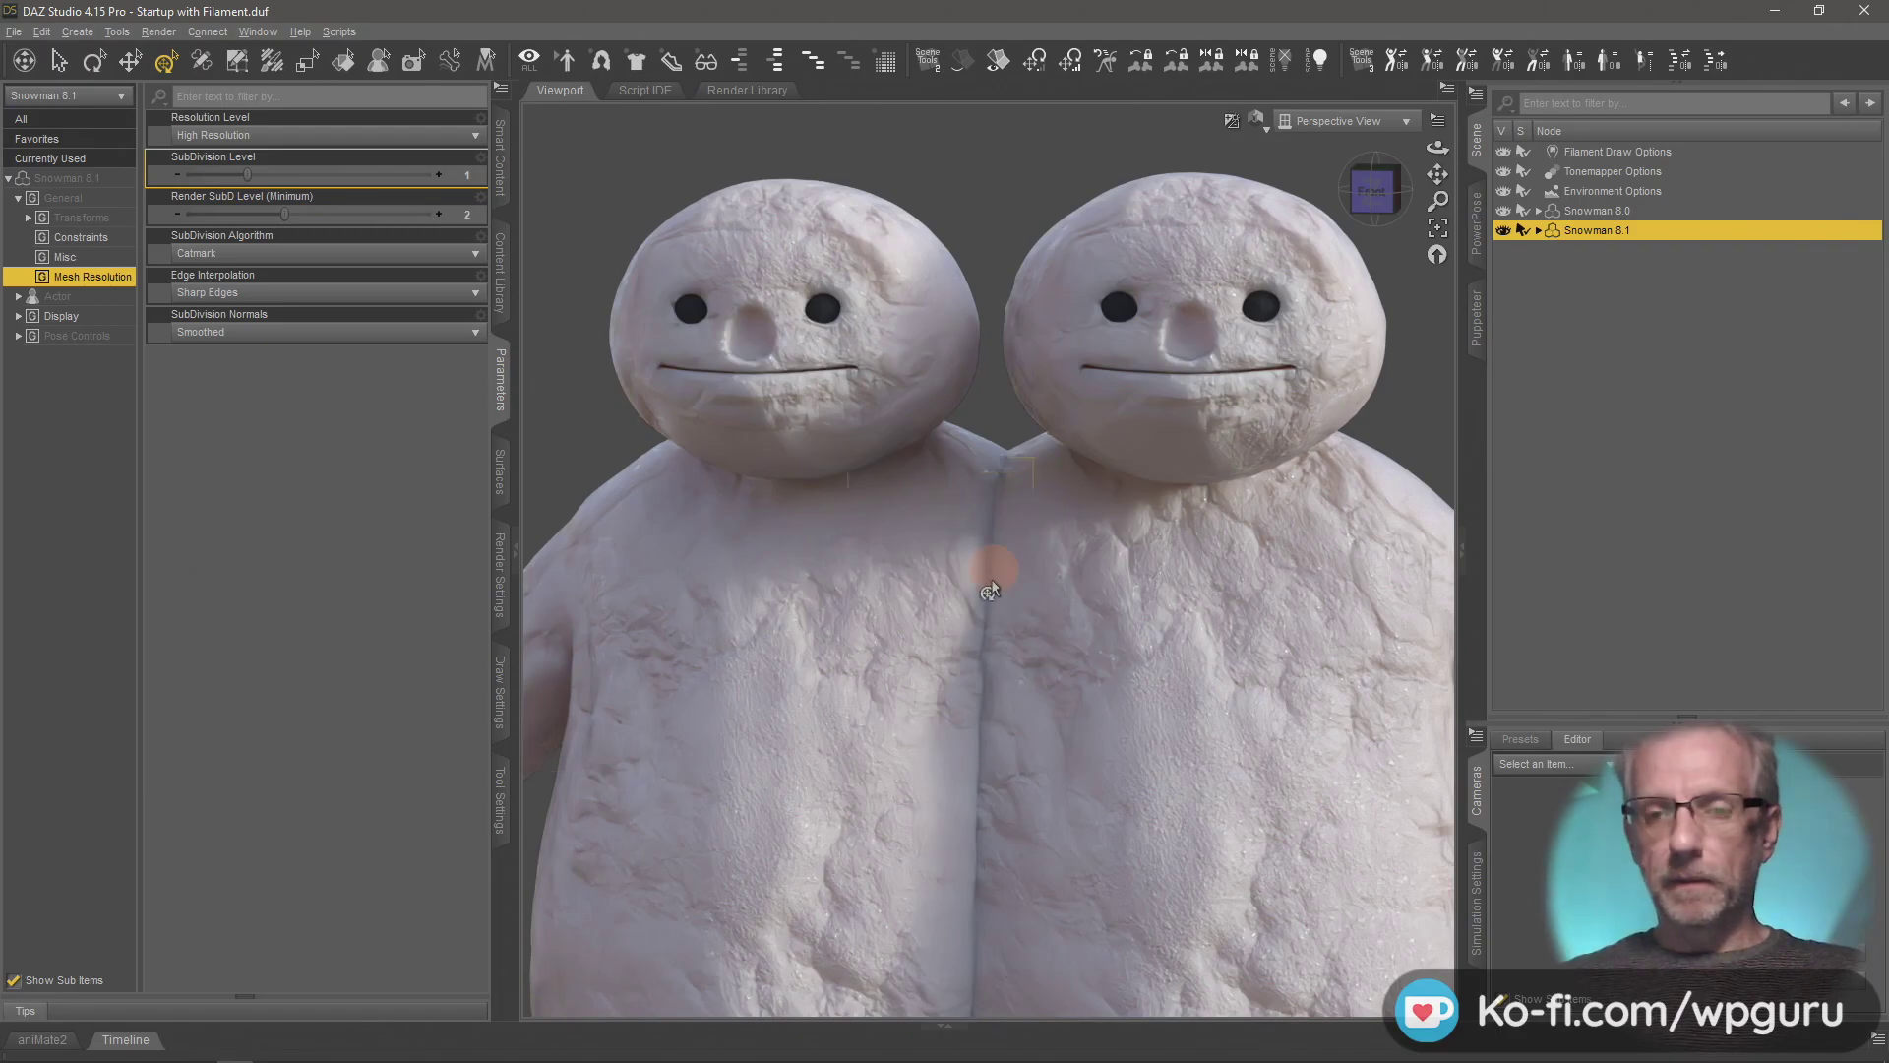
pyautogui.click(1644, 210)
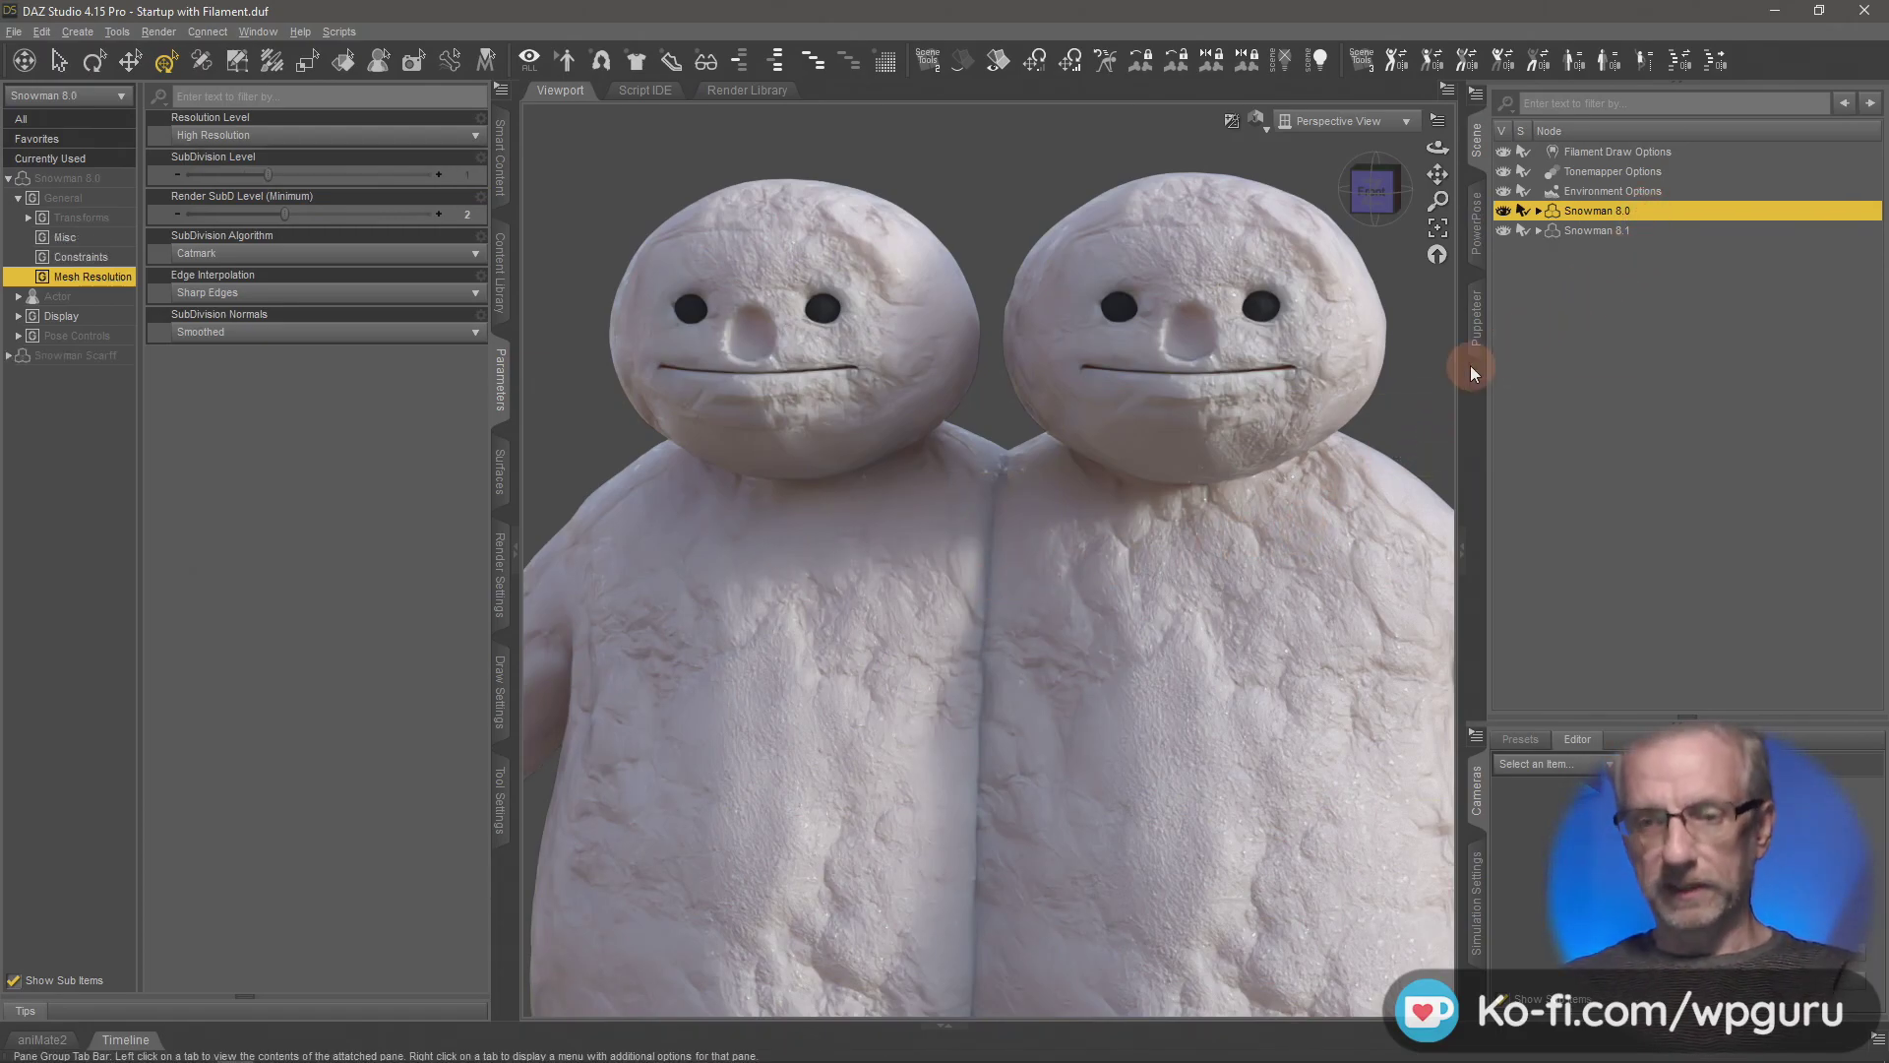
pyautogui.press('Delete')
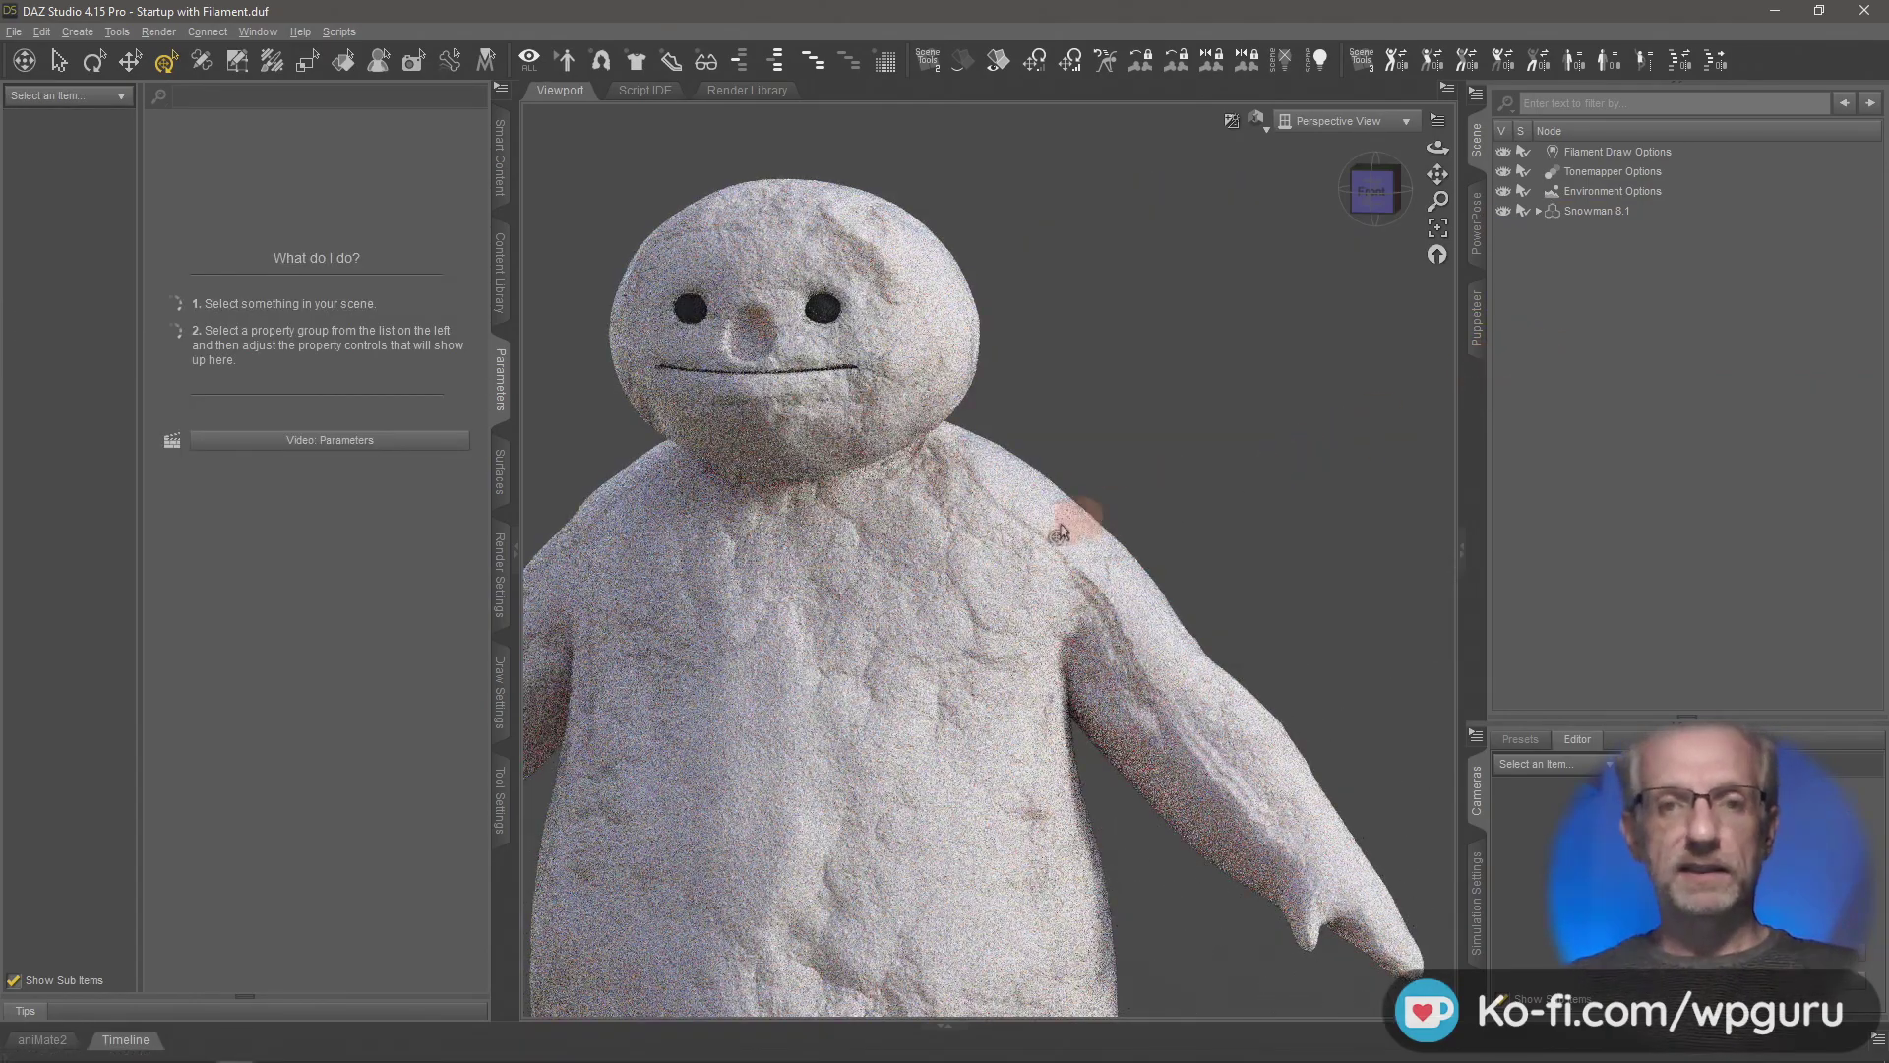
# - Switch the viewport to Filament (PBR) shading and select the remaining Snowman 8.1
pyautogui.click(1260, 121)
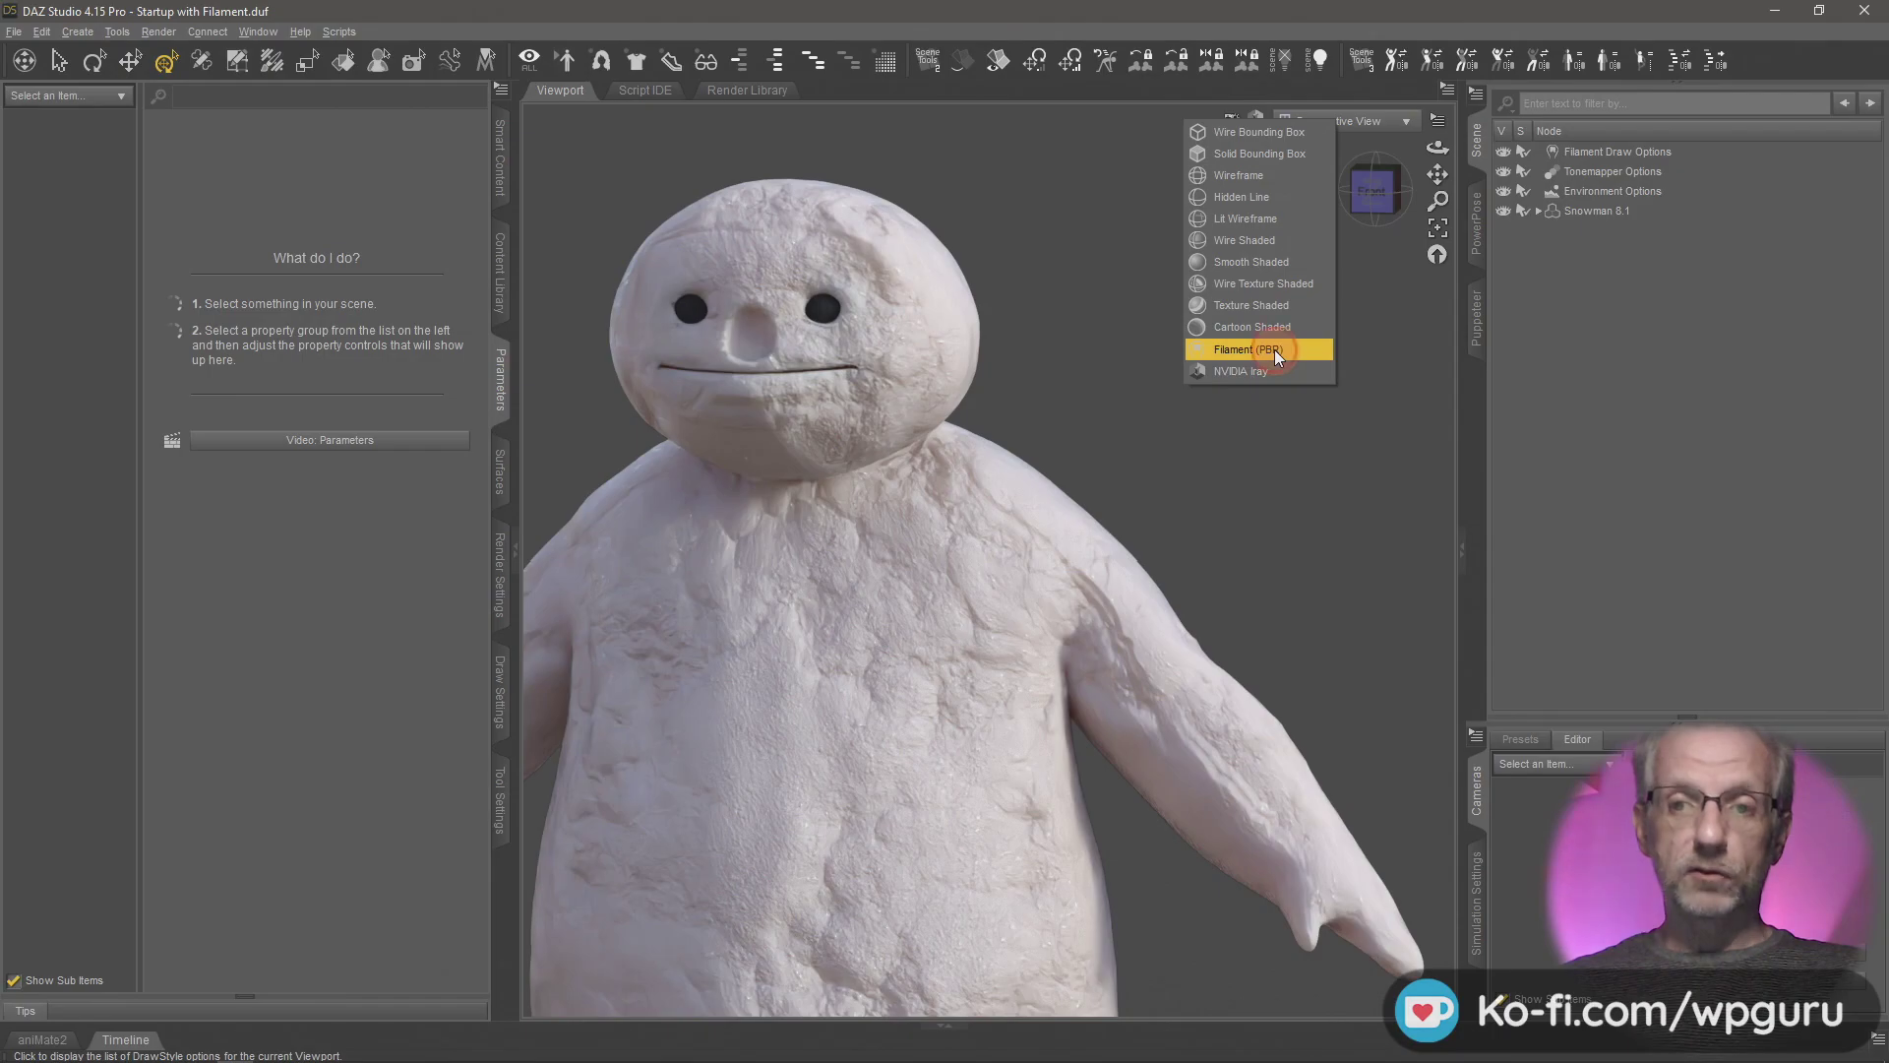
pyautogui.click(1273, 350)
pyautogui.scroll(-5, 1165, 580)
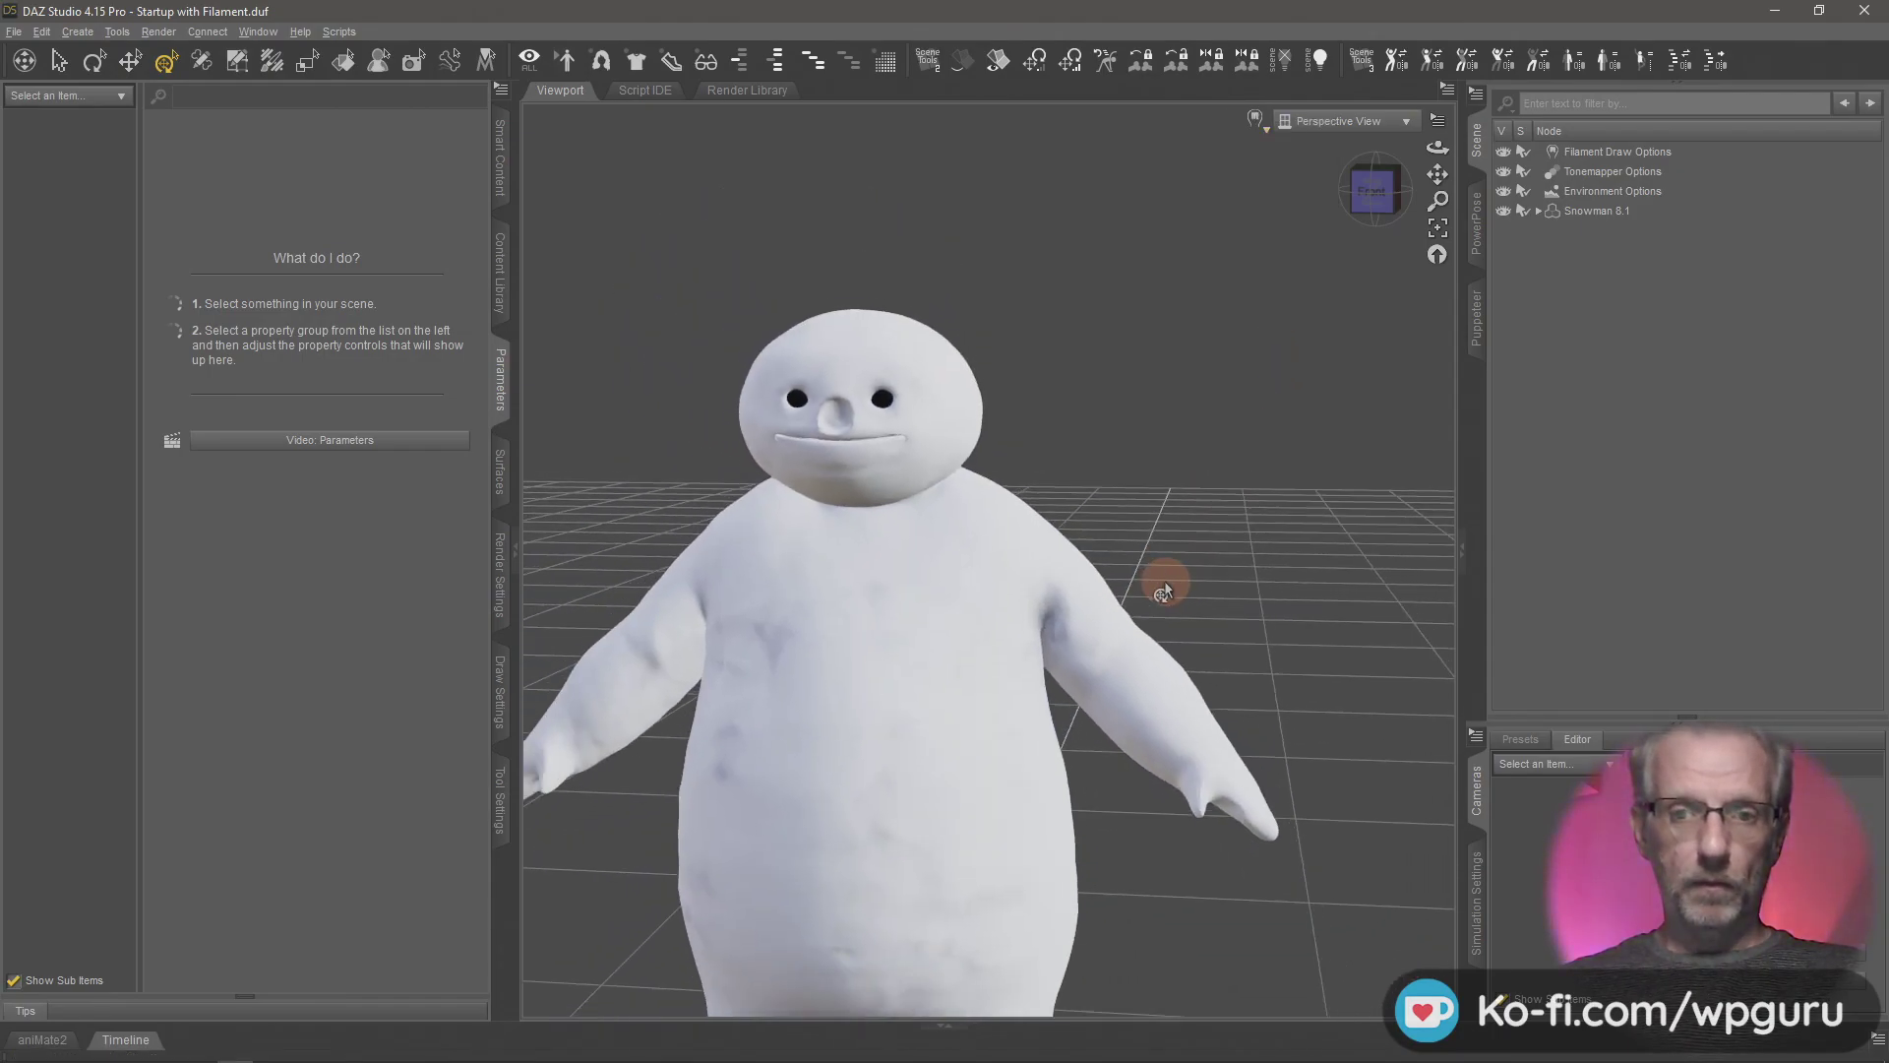
pyautogui.keyDown('alt'); pyautogui.moveTo(1141, 734); pyautogui.dragTo(1046, 708); pyautogui.keyUp('alt')
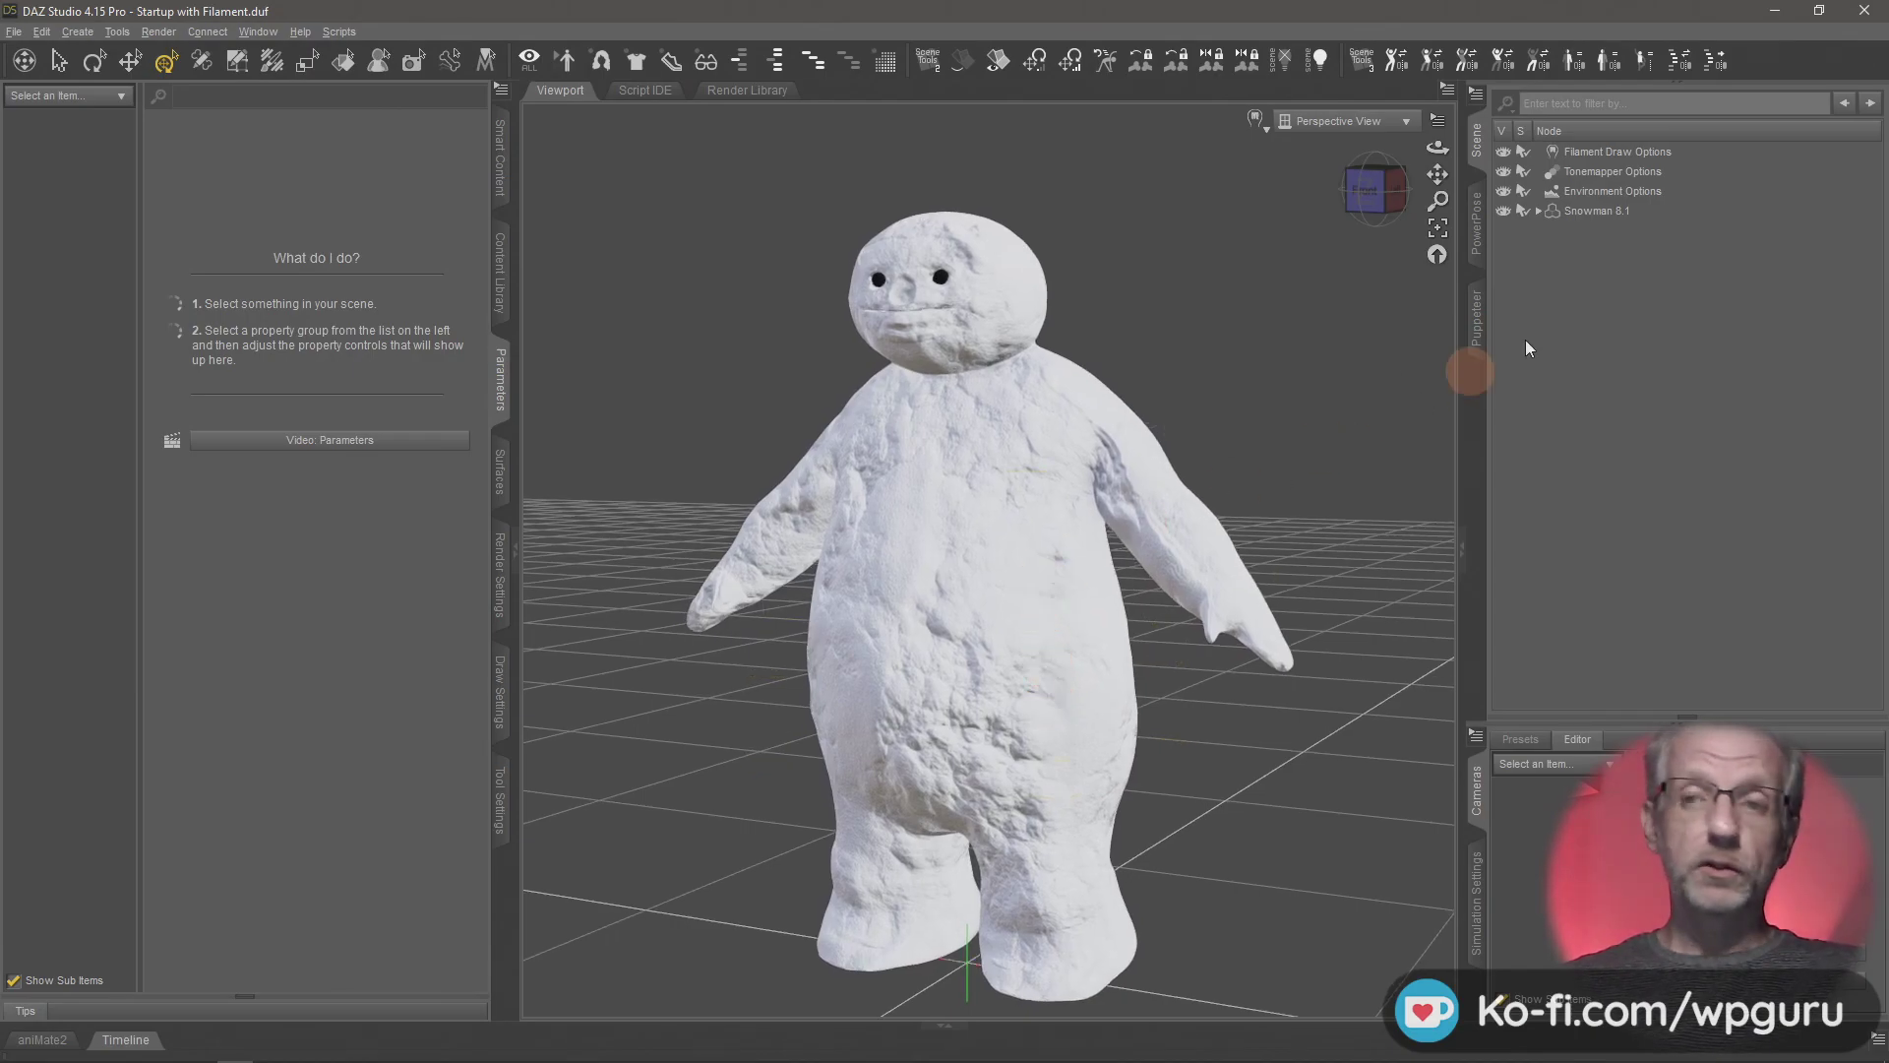
pyautogui.click(1599, 211)
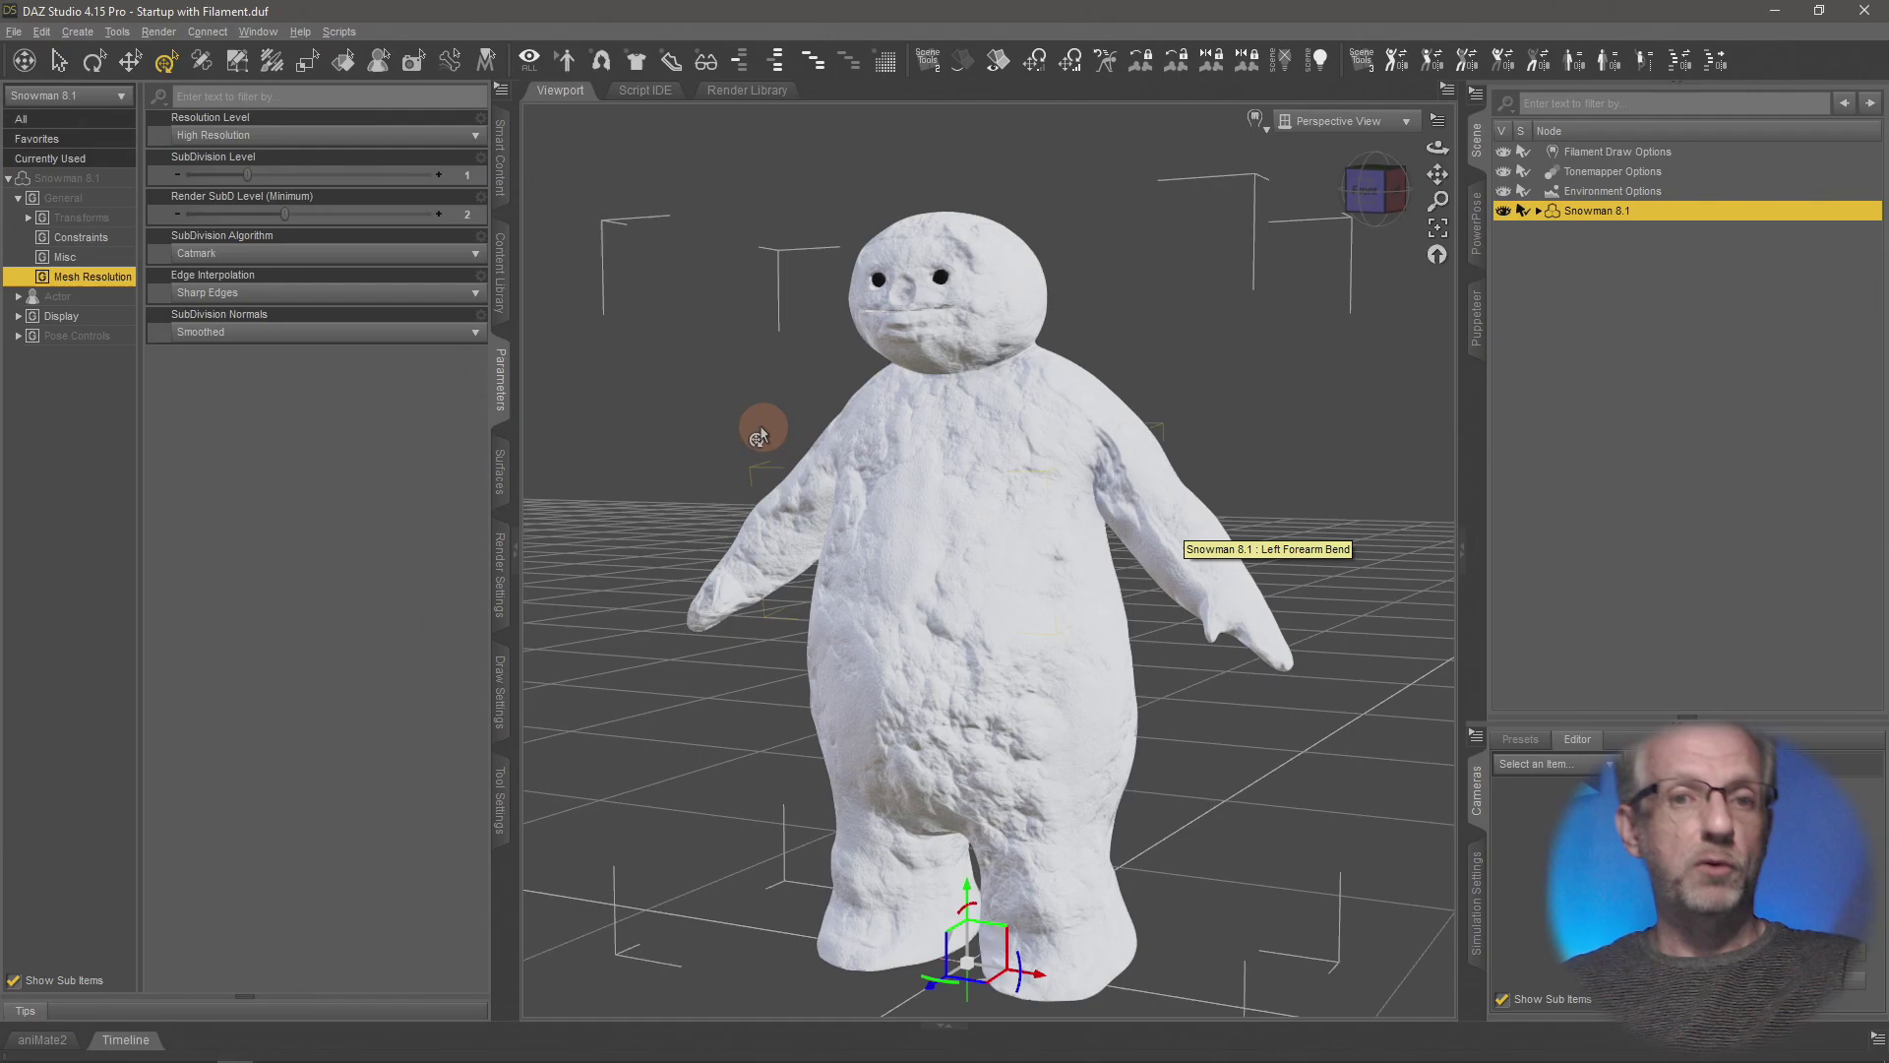
# - Open Snowman HD for Genesis 8 Male in Smart Content, listing all seven of its files
pyautogui.click(502, 187)
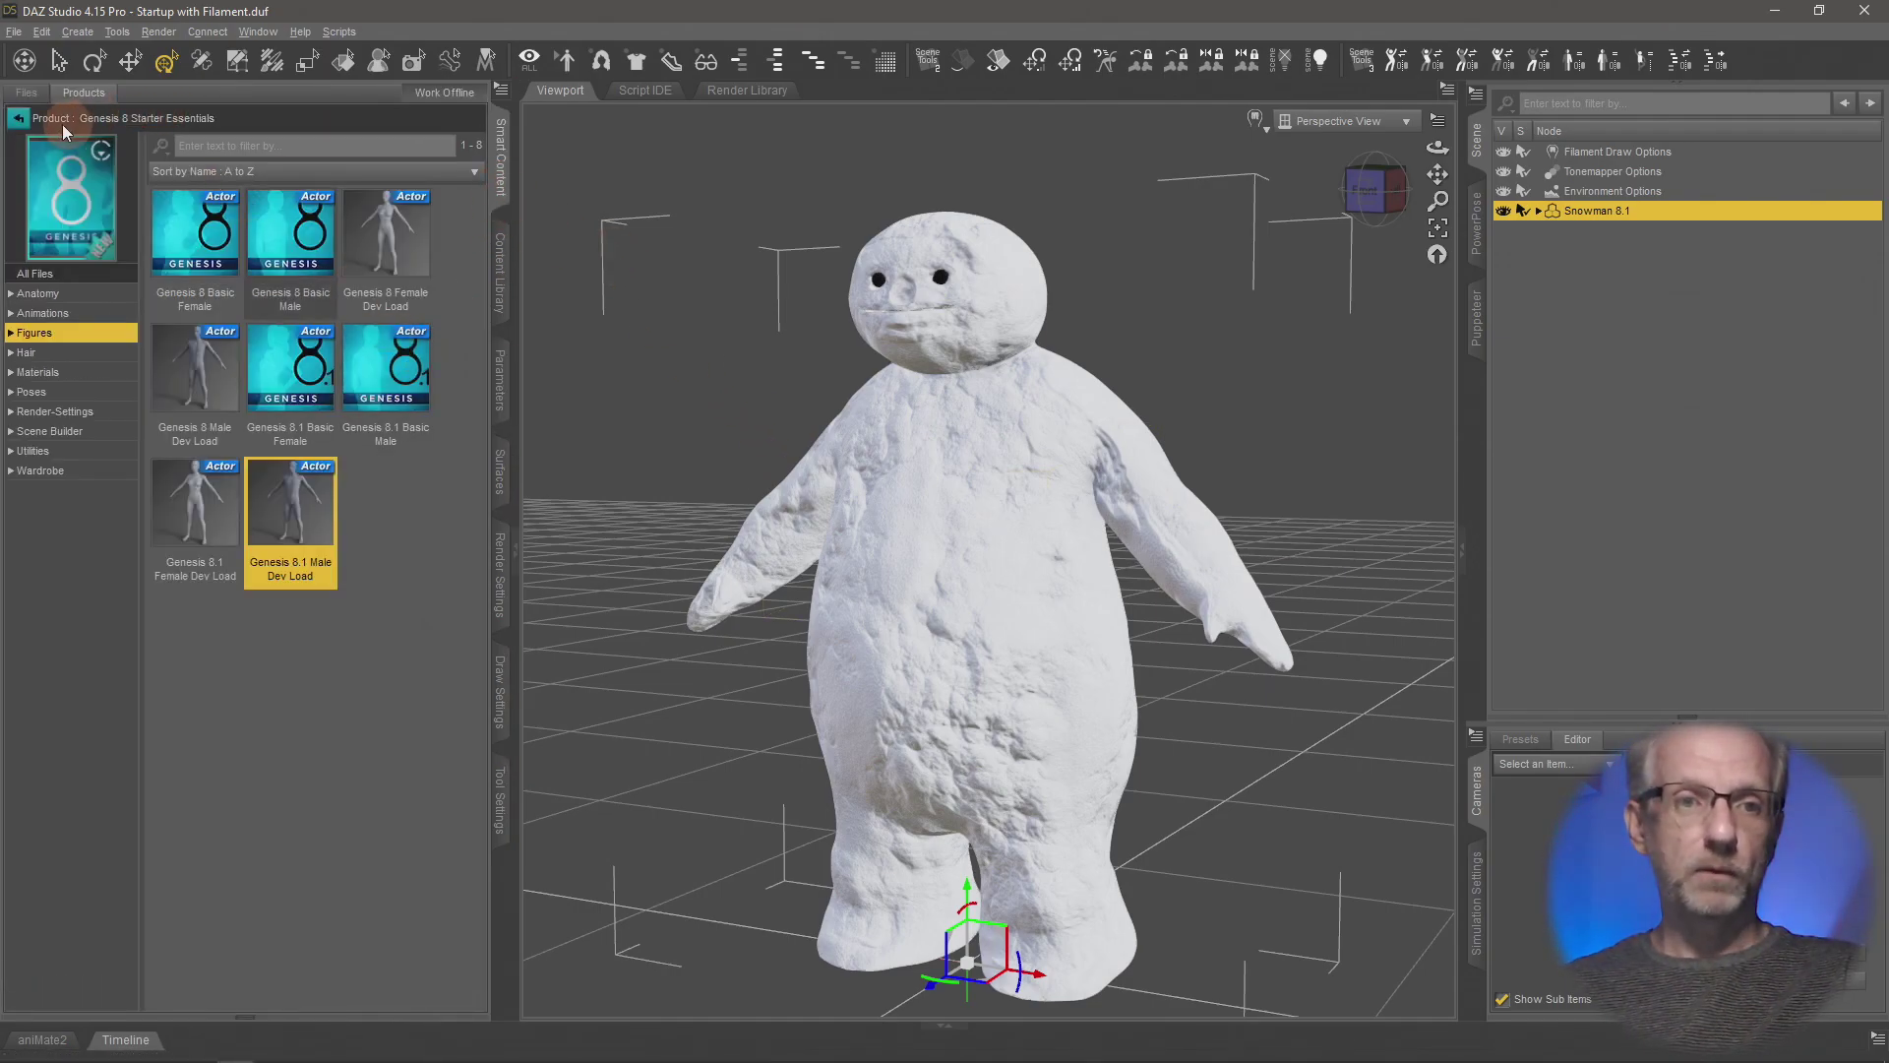
pyautogui.click(16, 120)
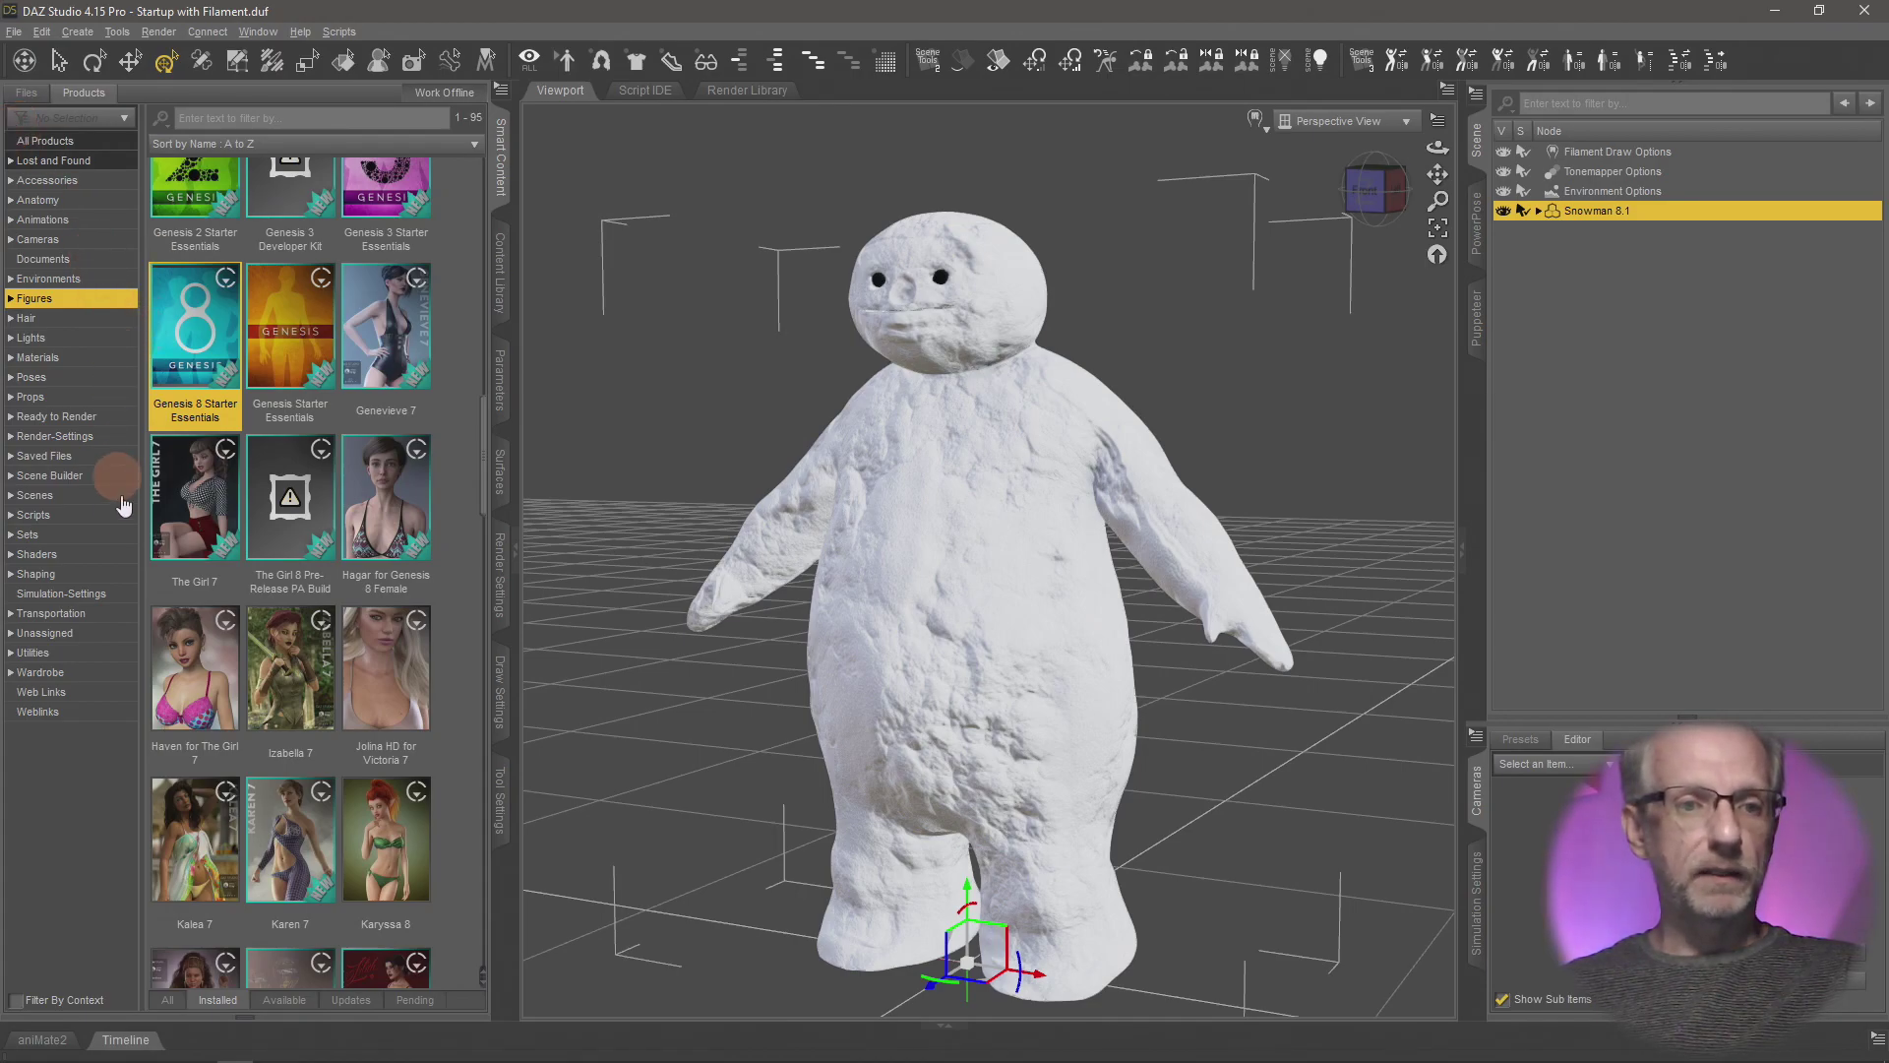
pyautogui.scroll(-15, 244, 489)
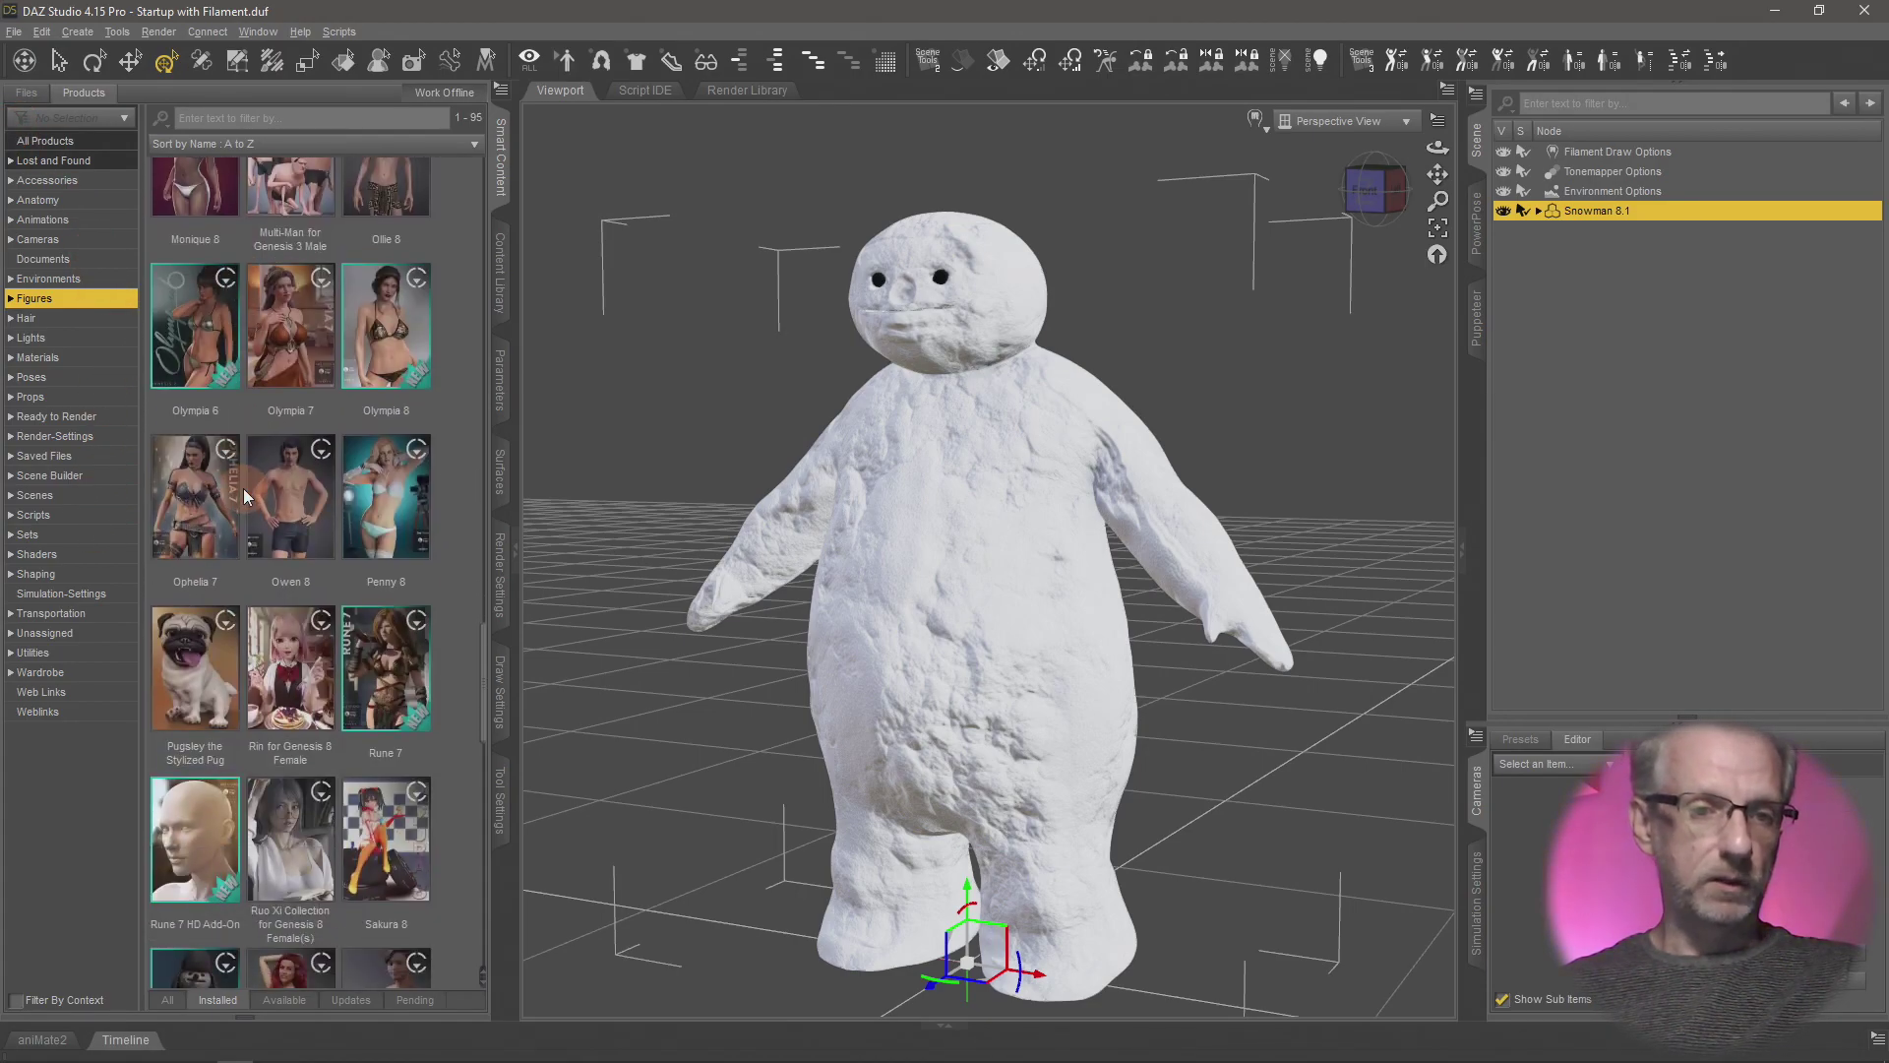
pyautogui.scroll(-5, 244, 488)
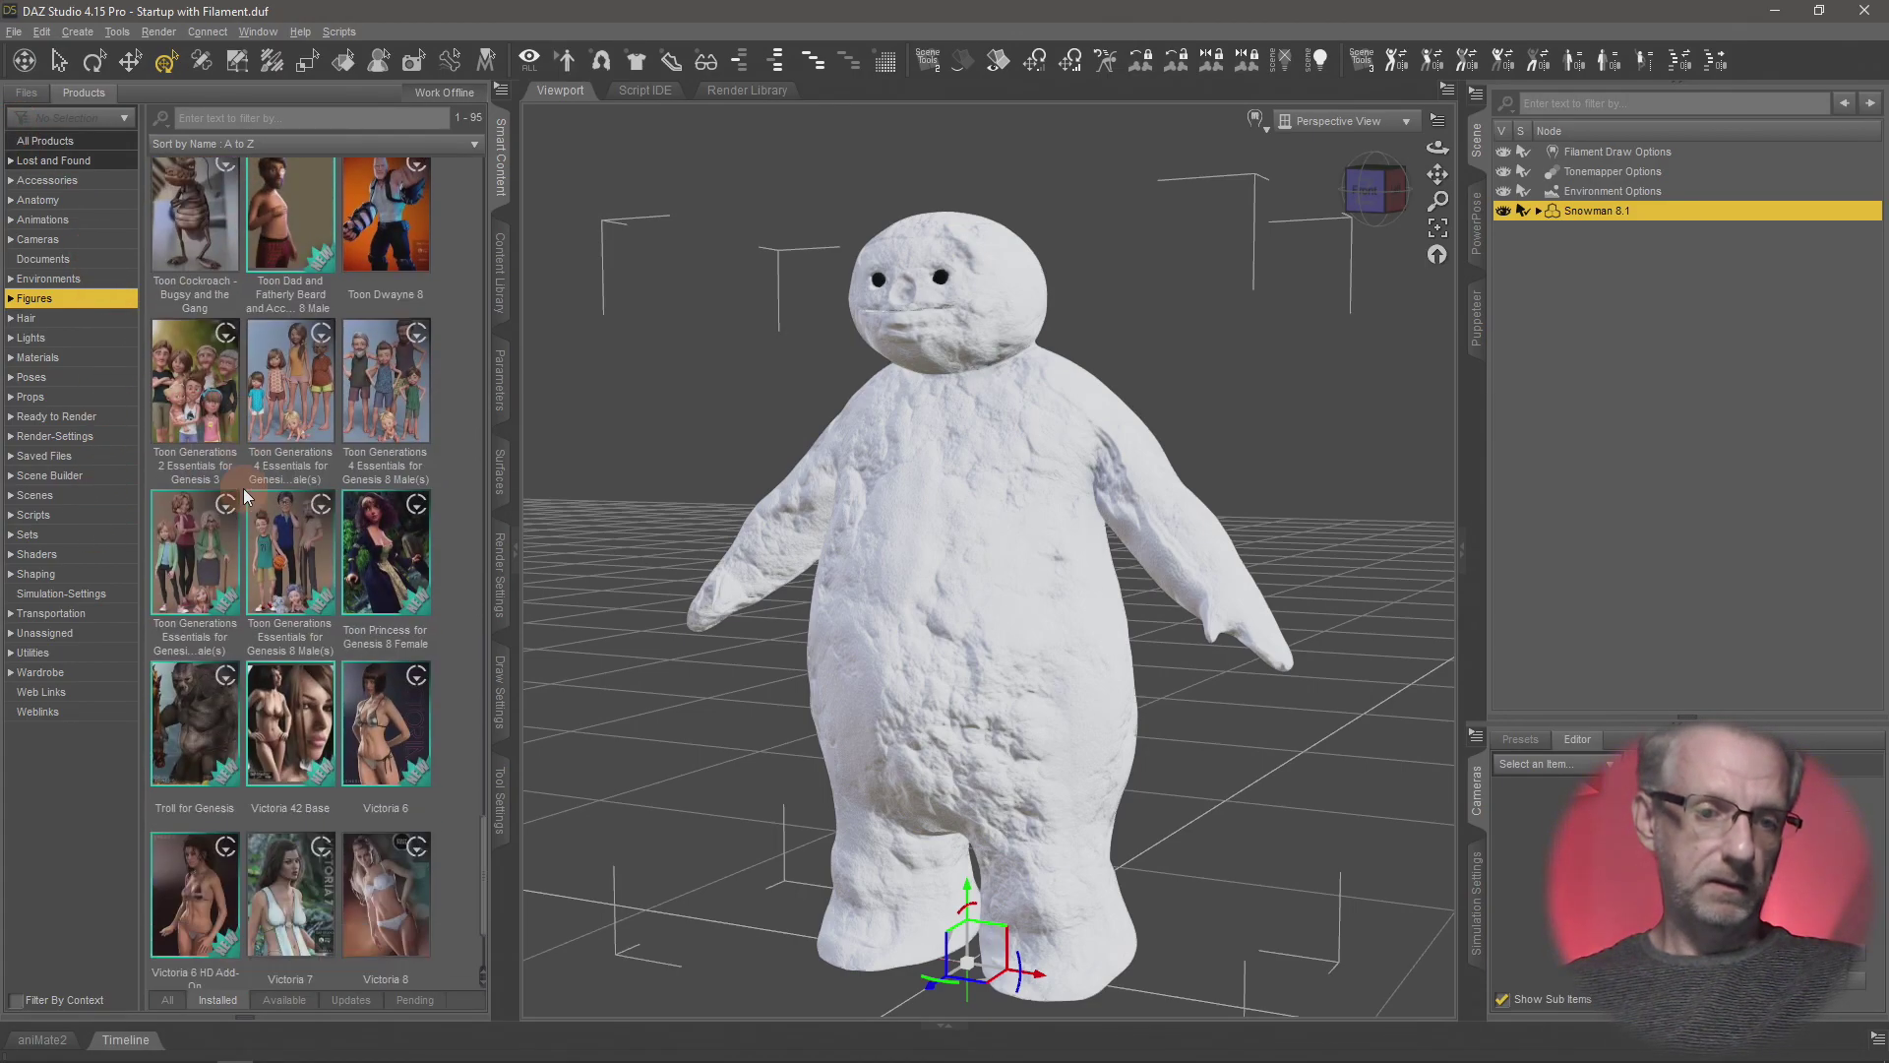
pyautogui.scroll(5, 244, 492)
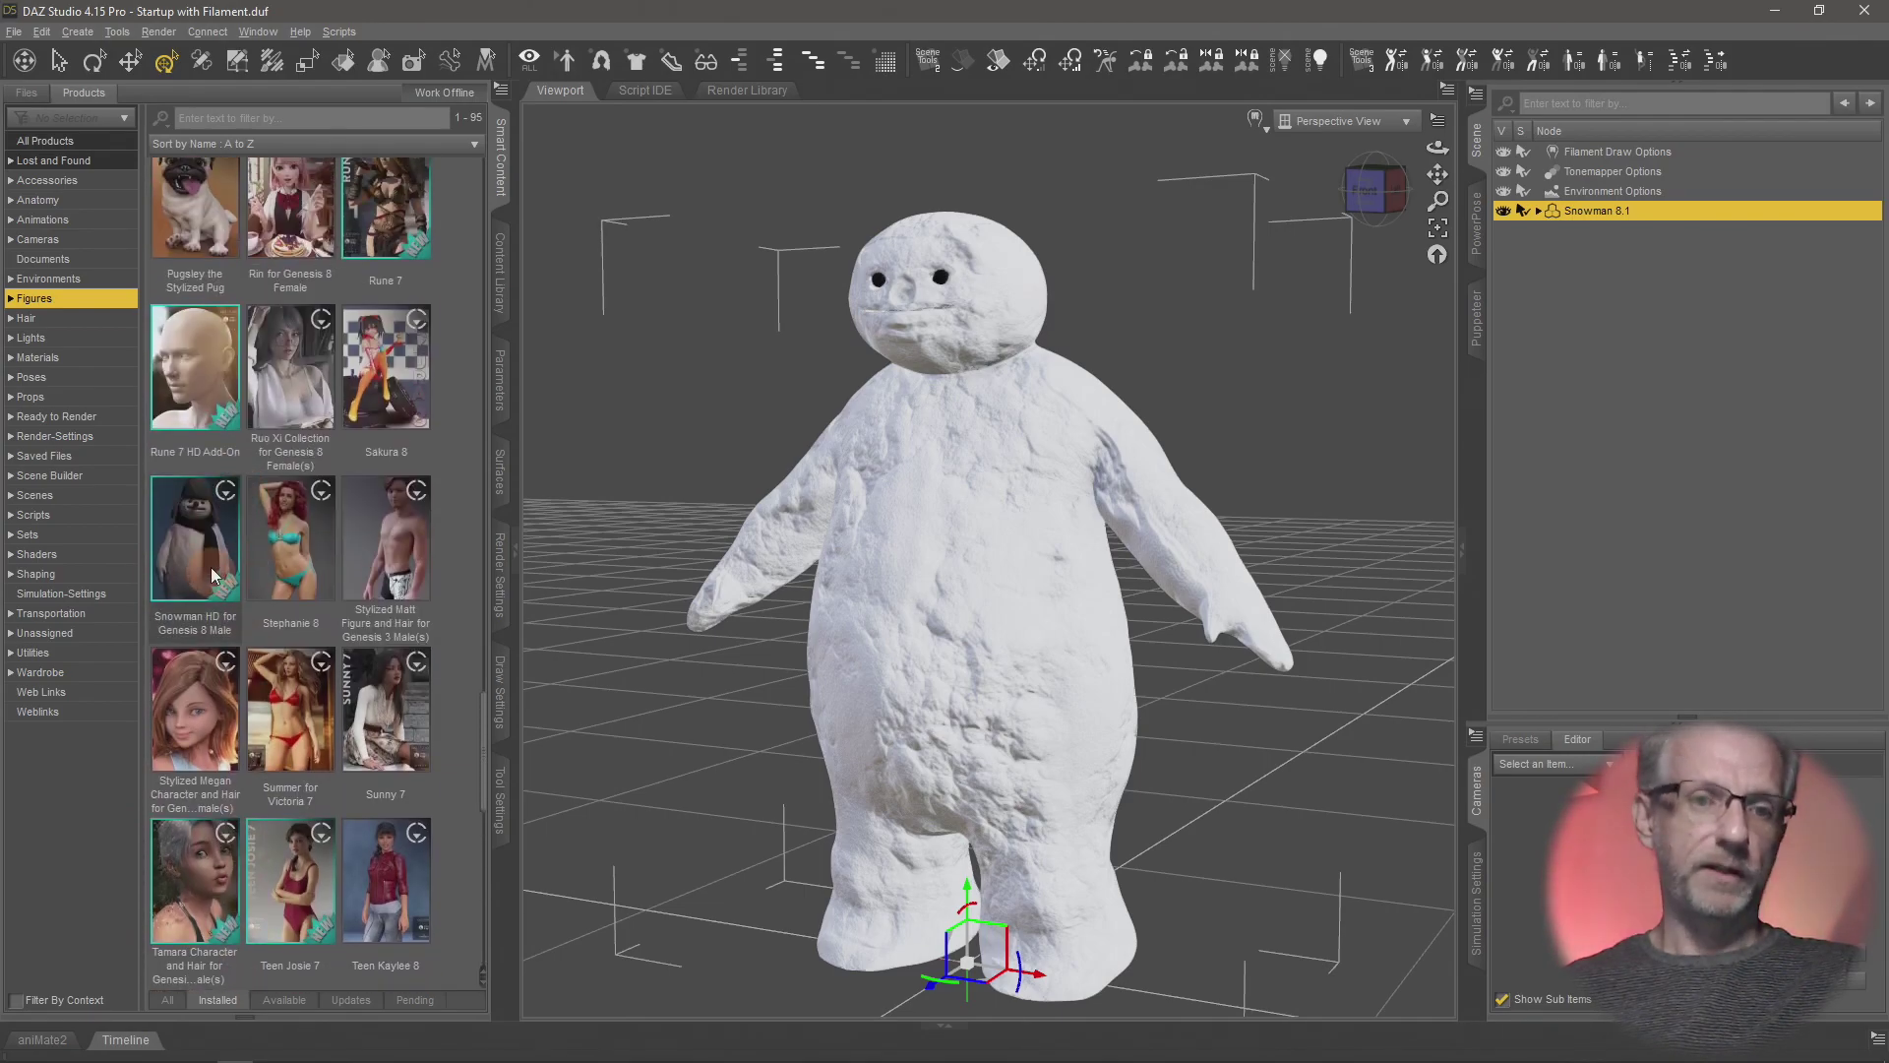
pyautogui.click(211, 567)
pyautogui.click(74, 273)
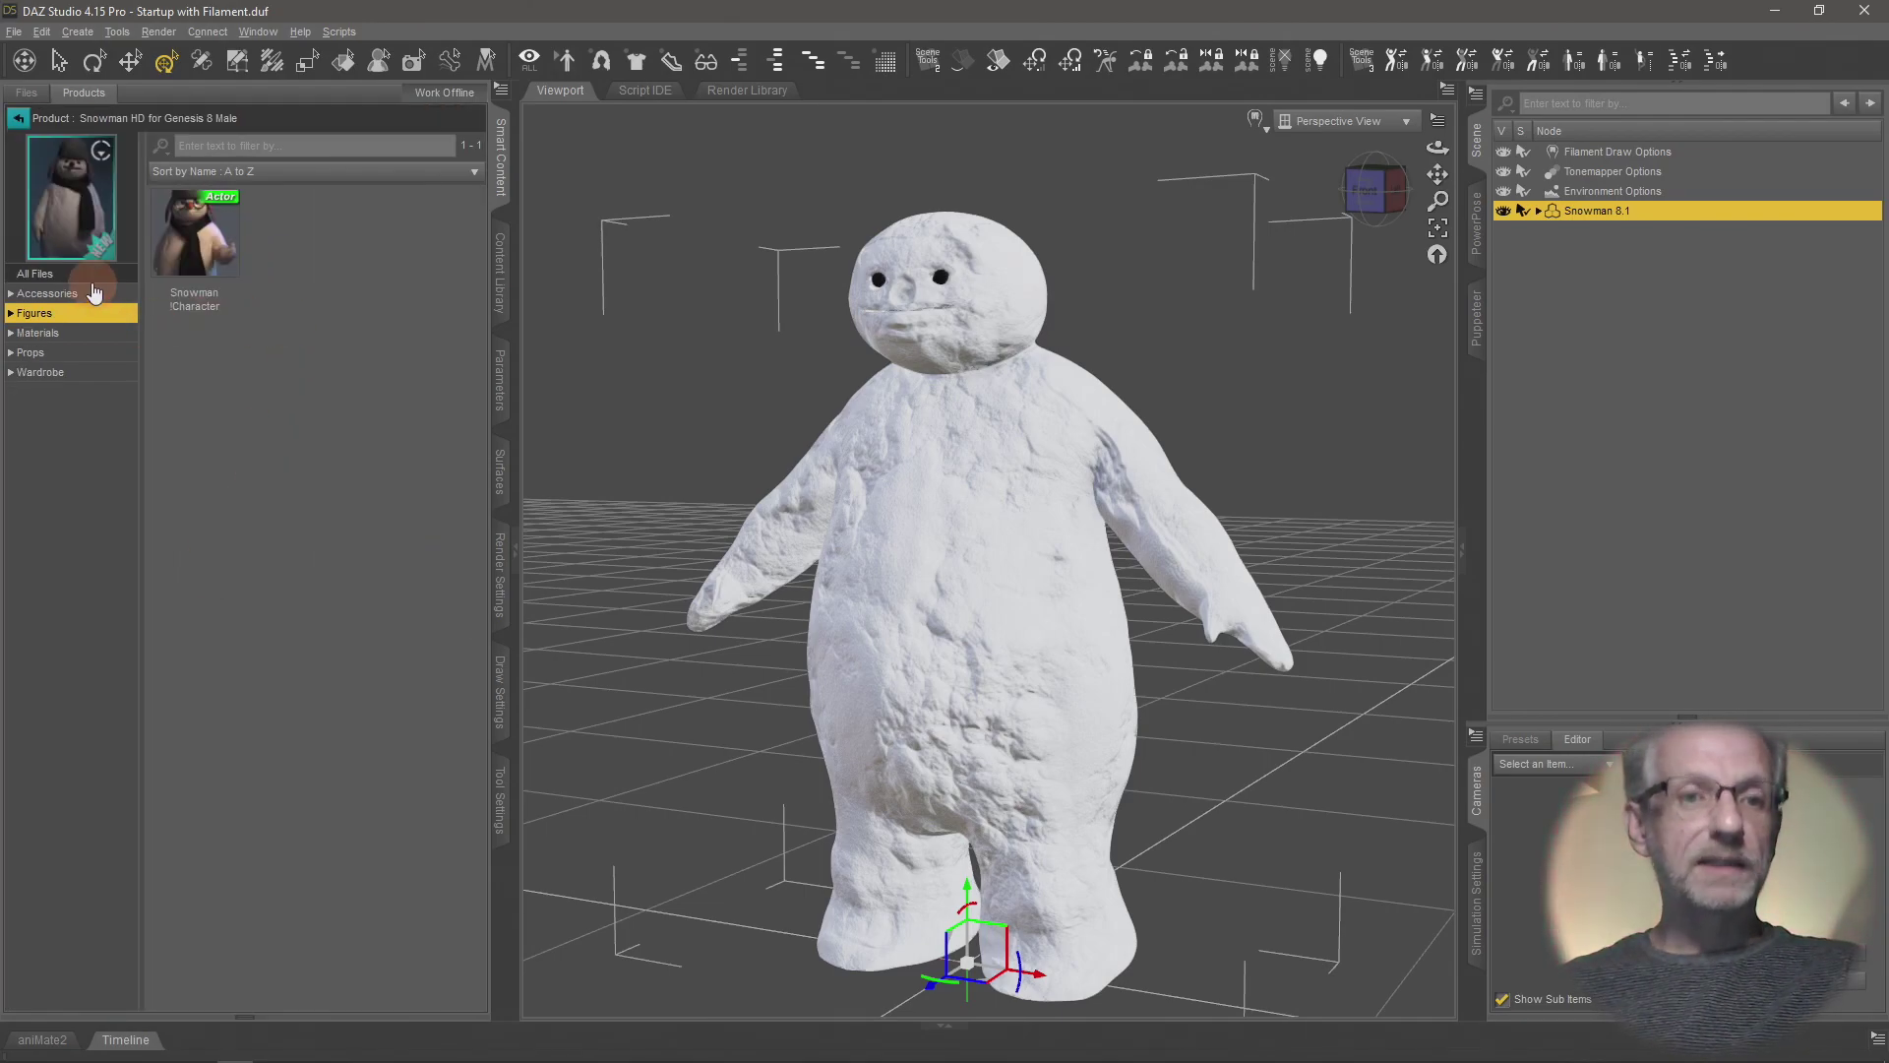
pyautogui.click(98, 293)
pyautogui.click(94, 273)
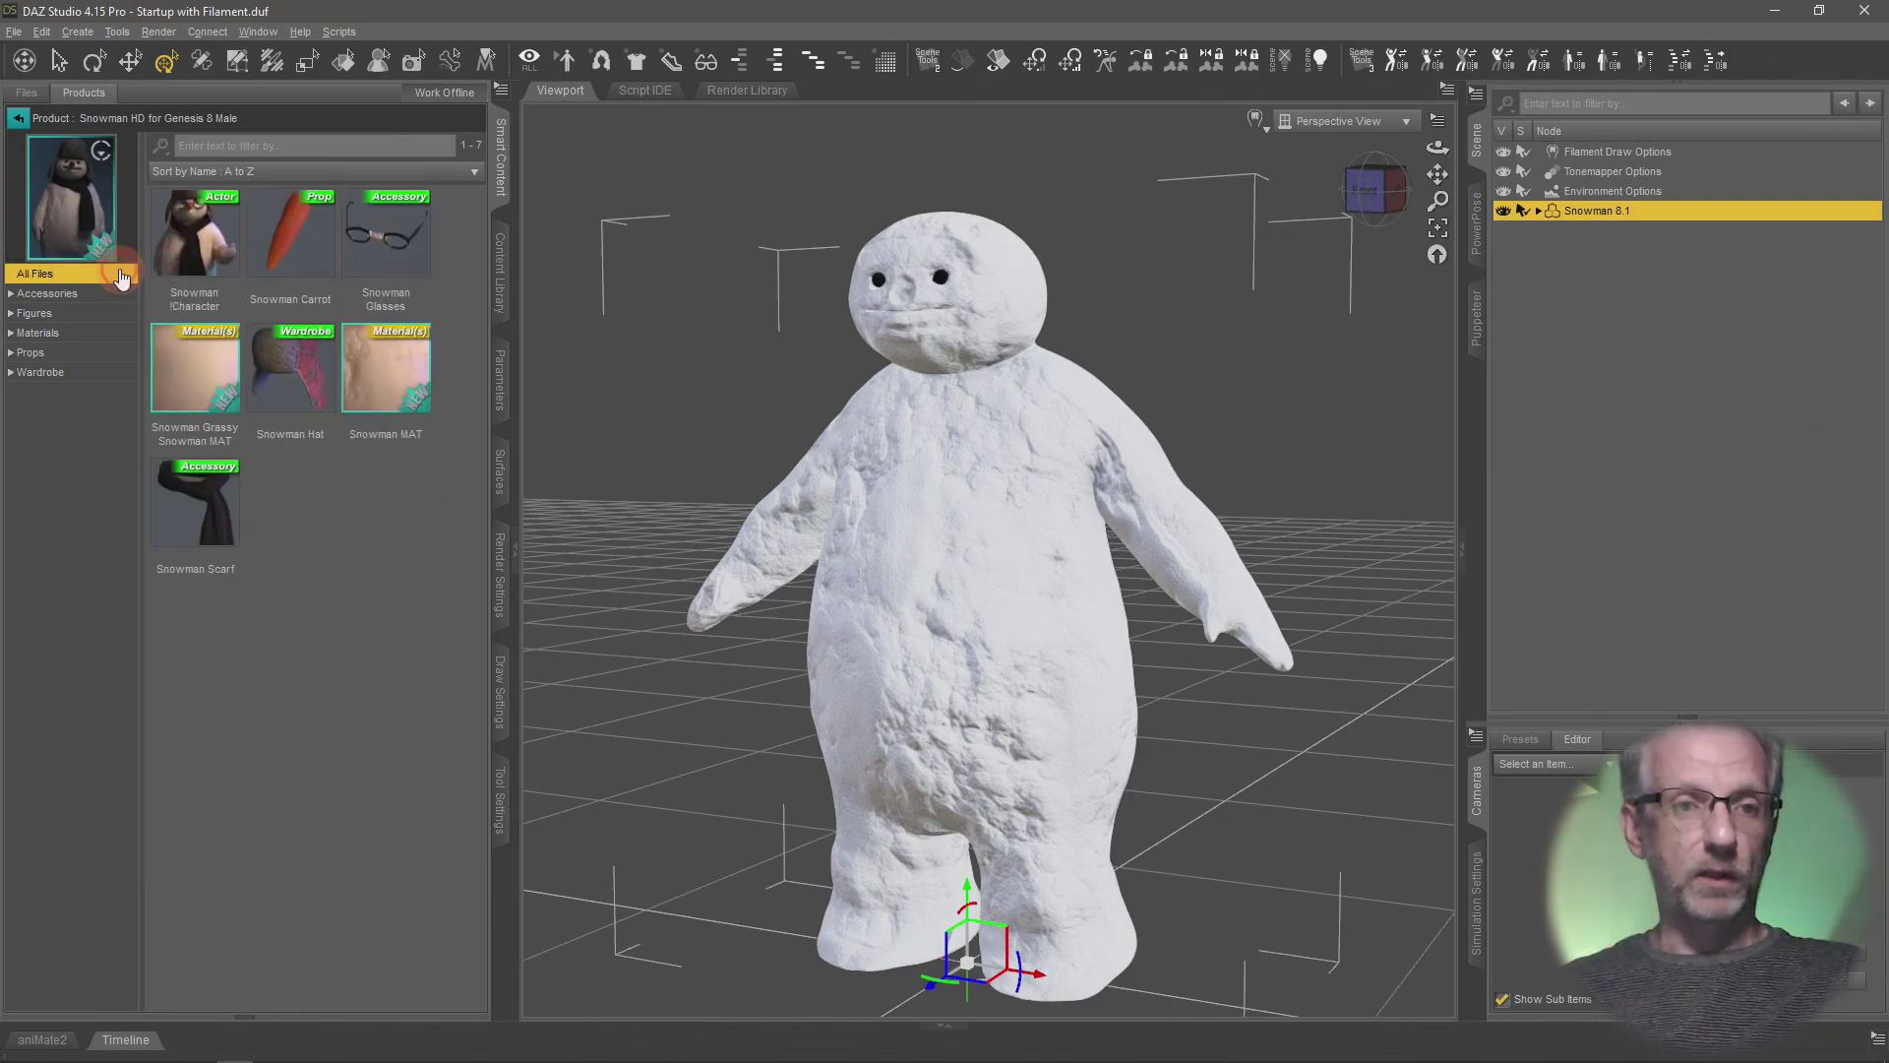
# - Load the Snowman Carrot, Glasses, Hat and Scarf onto Snowman 8.1
pyautogui.doubleClick(294, 255)
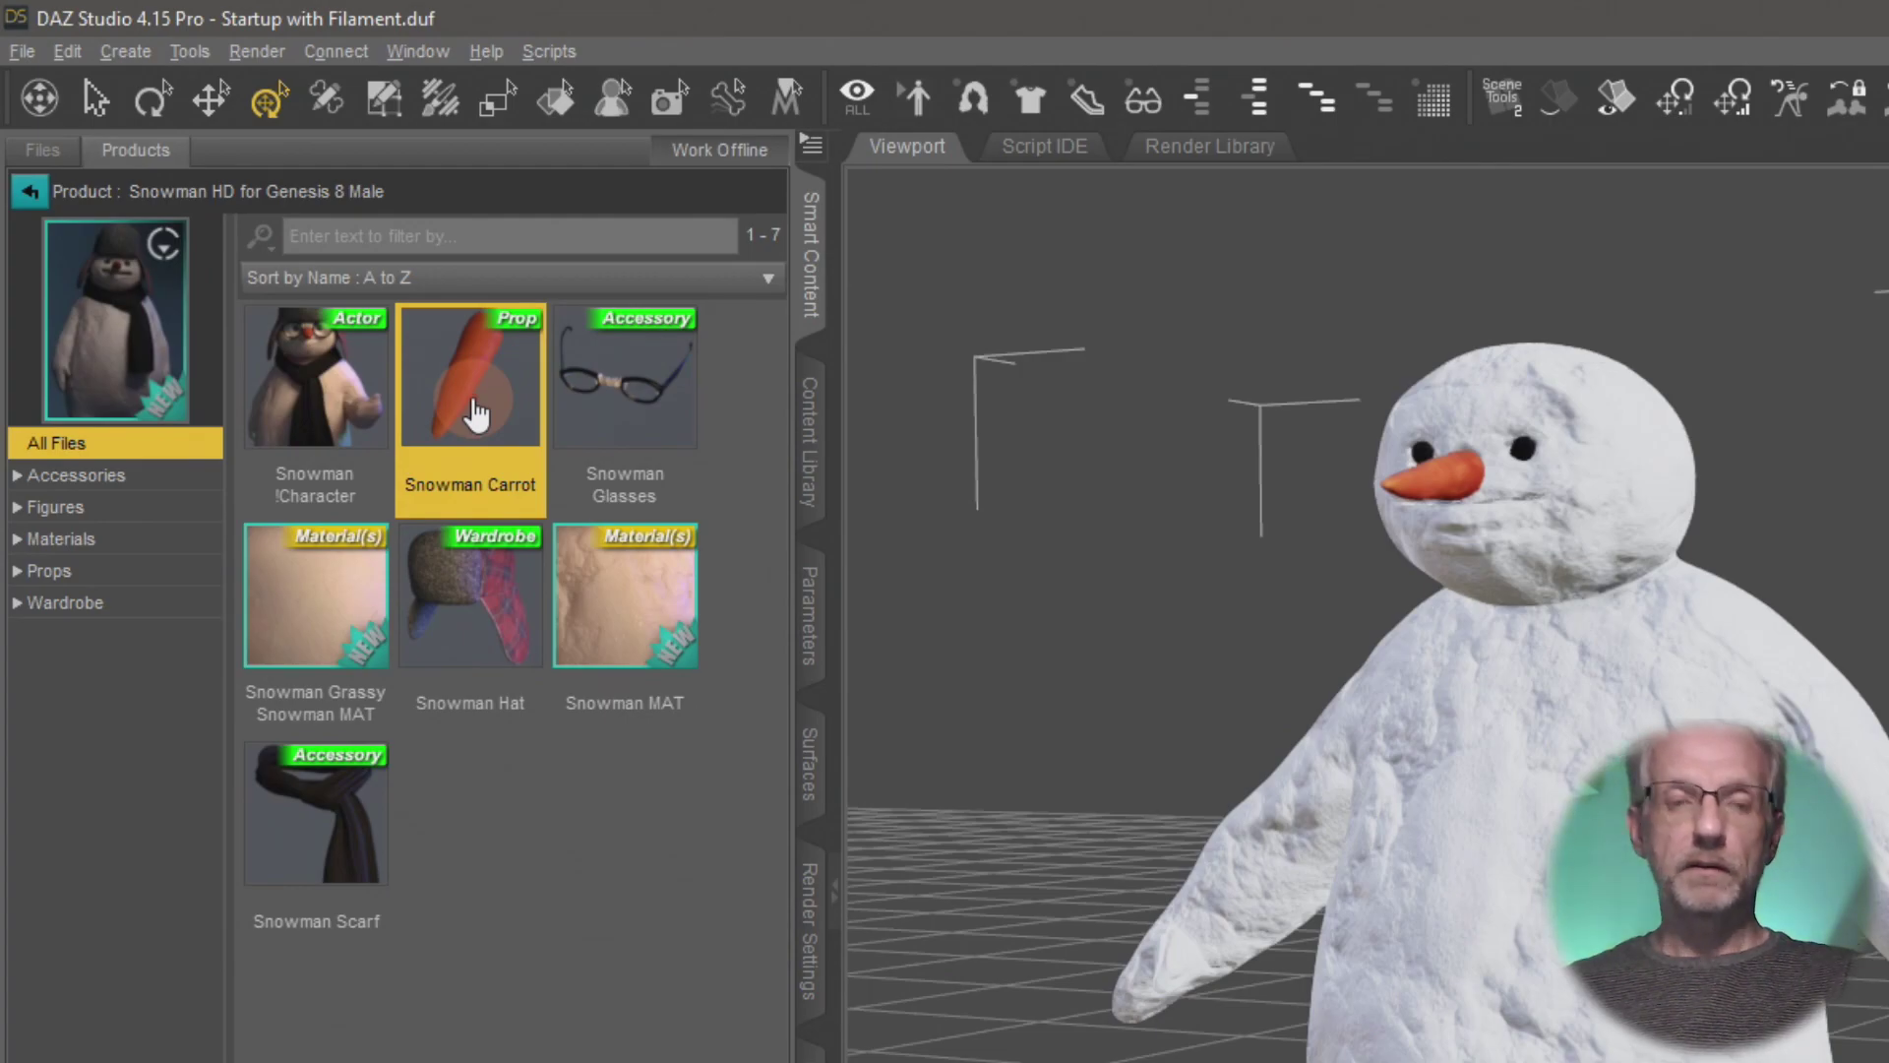
pyautogui.doubleClick(687, 393)
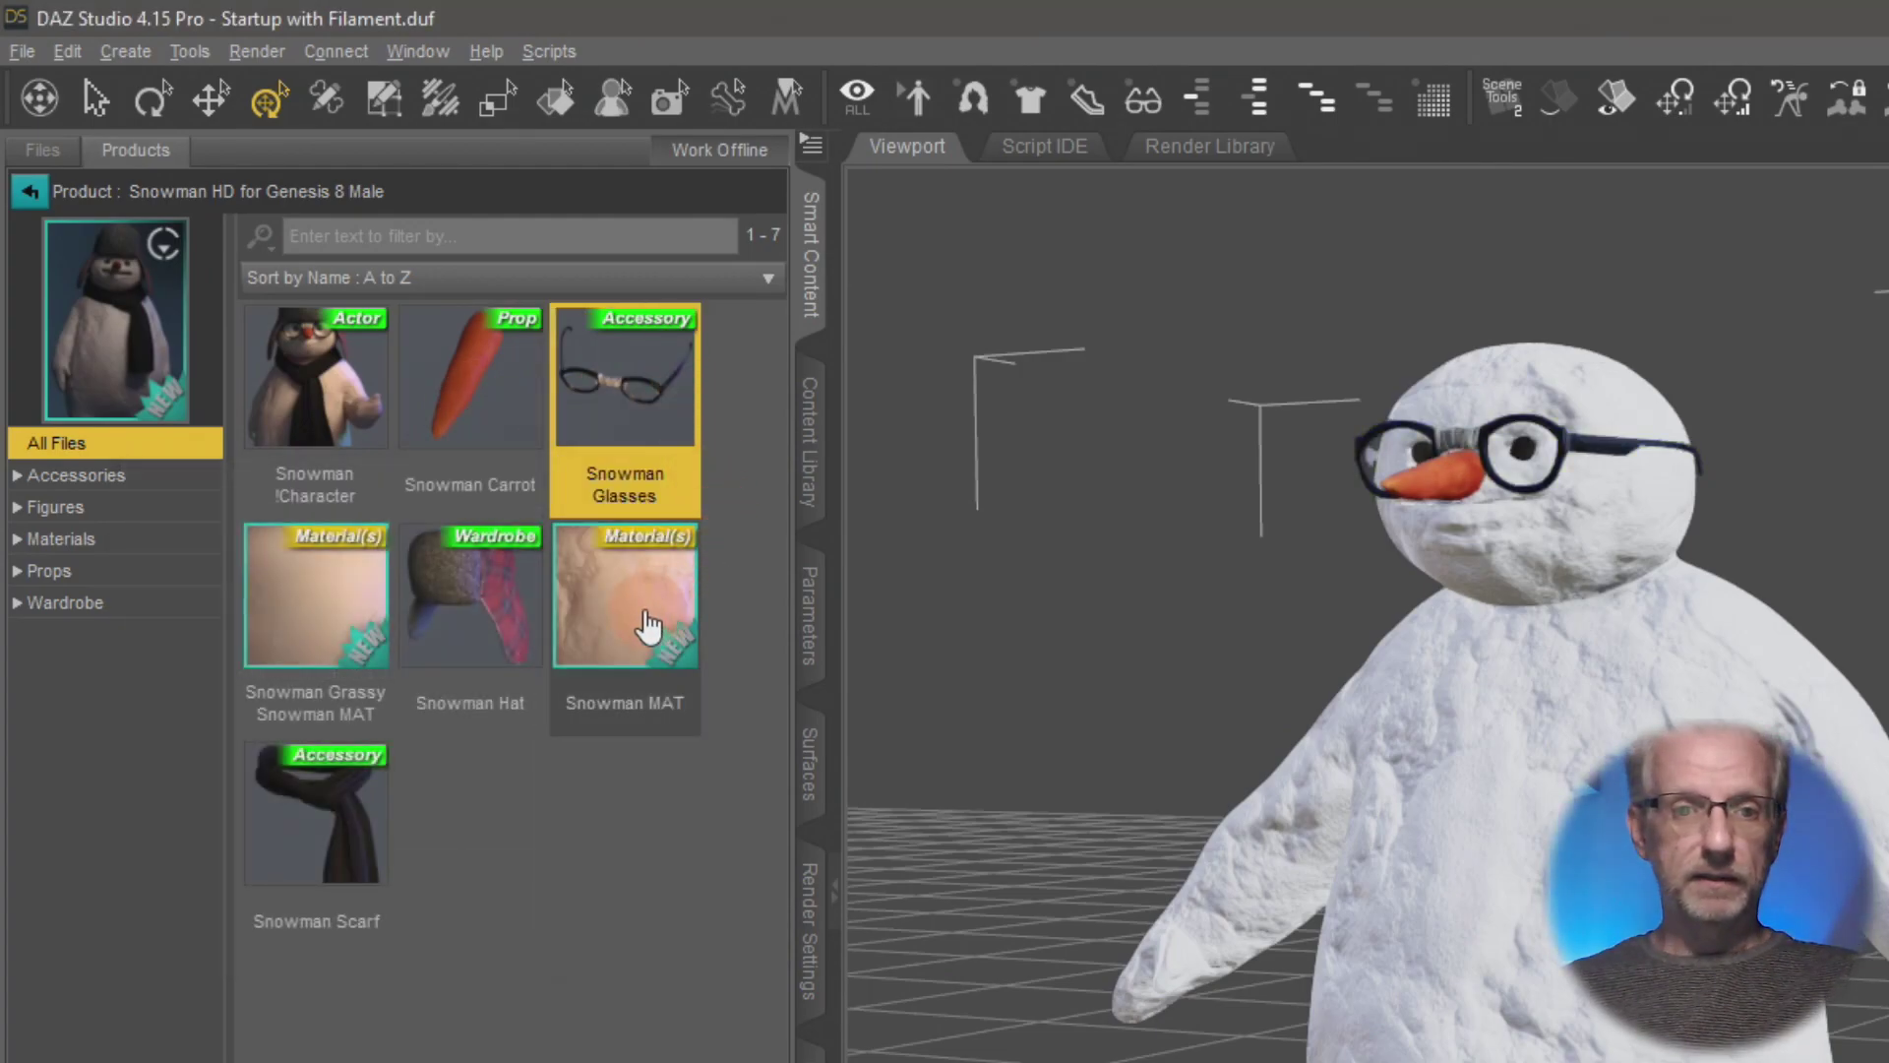
pyautogui.doubleClick(485, 635)
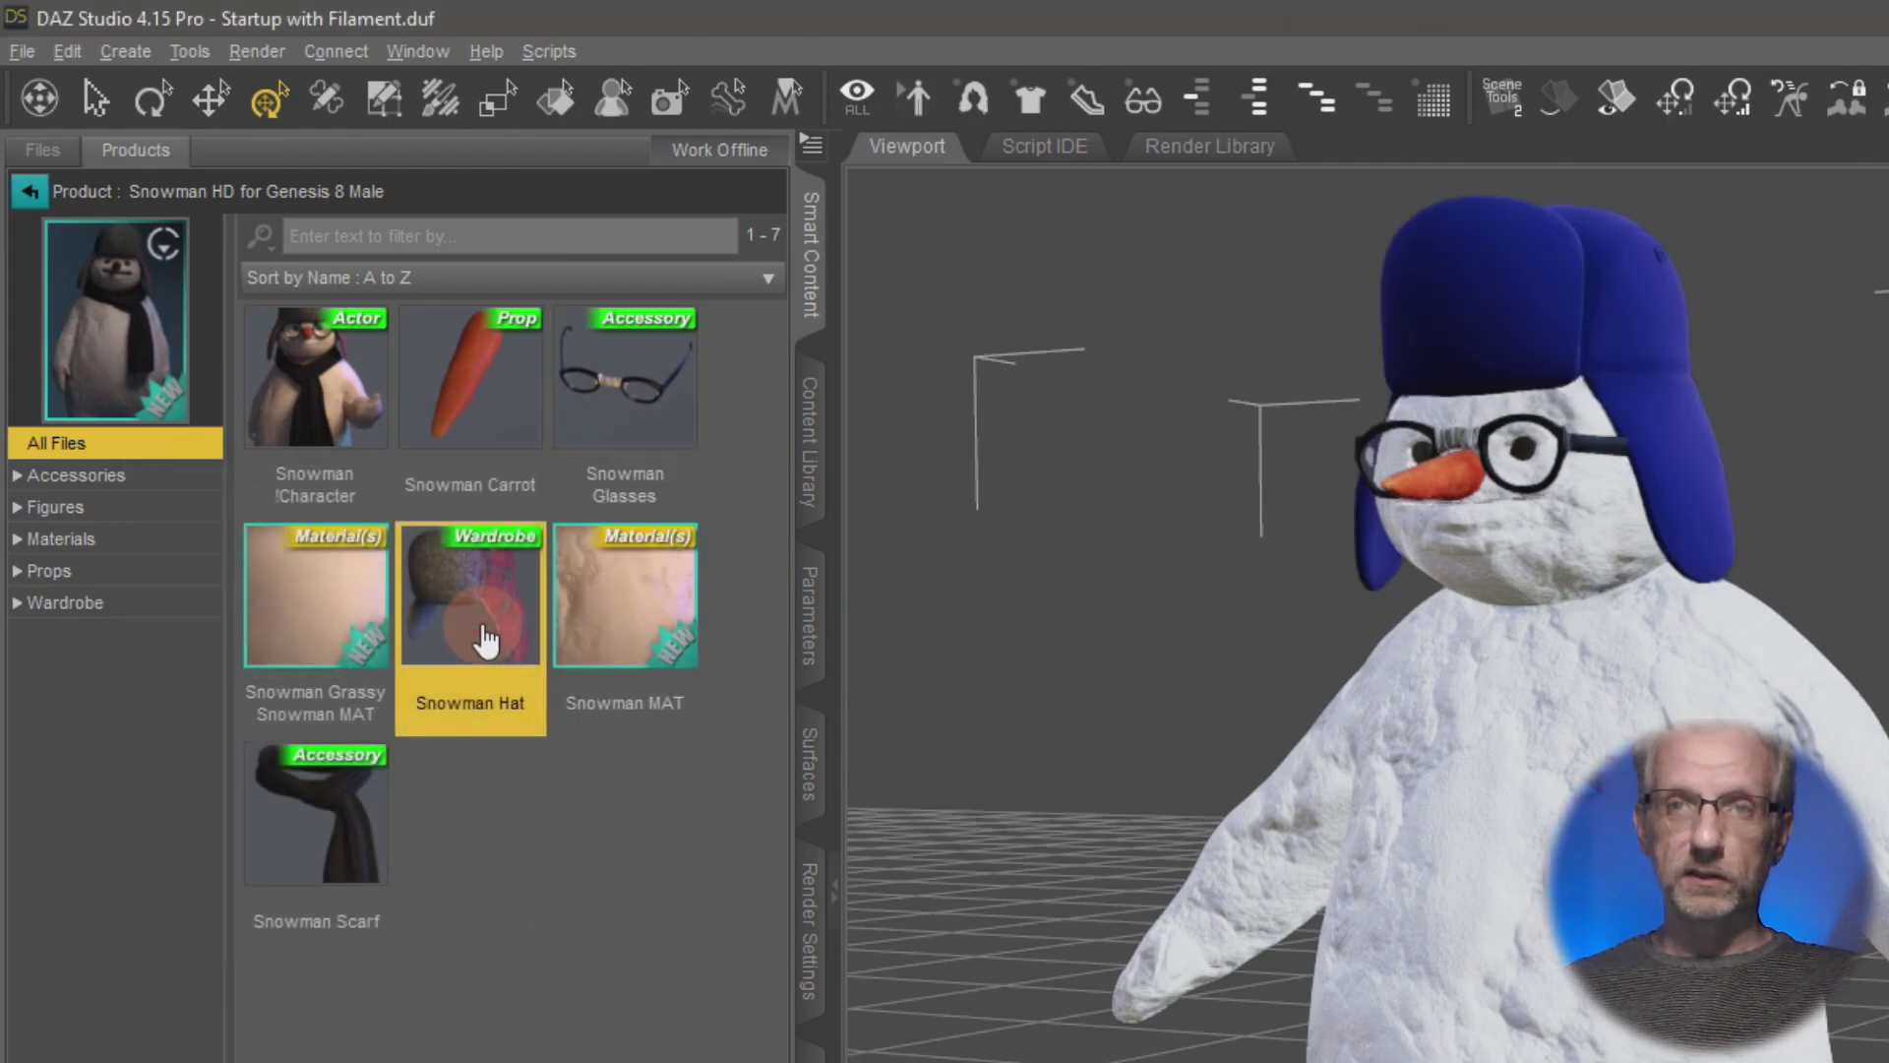
pyautogui.doubleClick(328, 854)
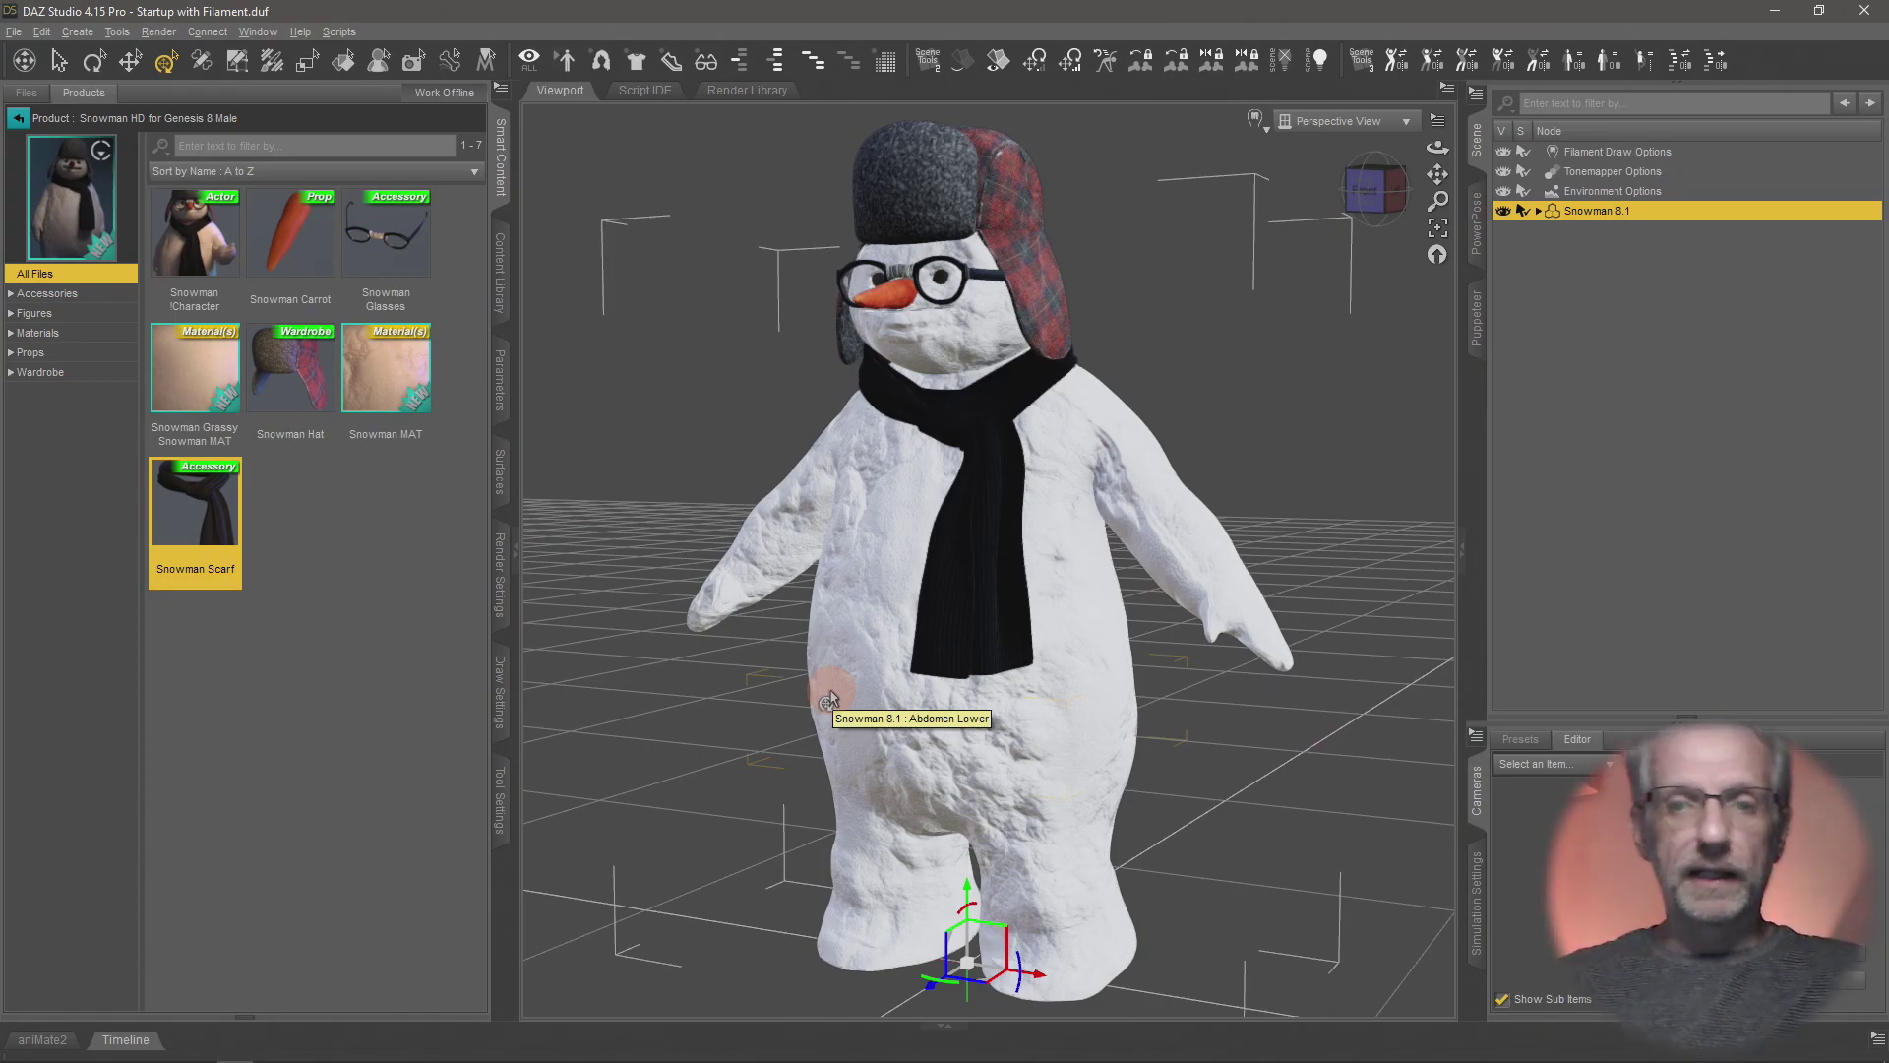
pyautogui.click(1537, 211)
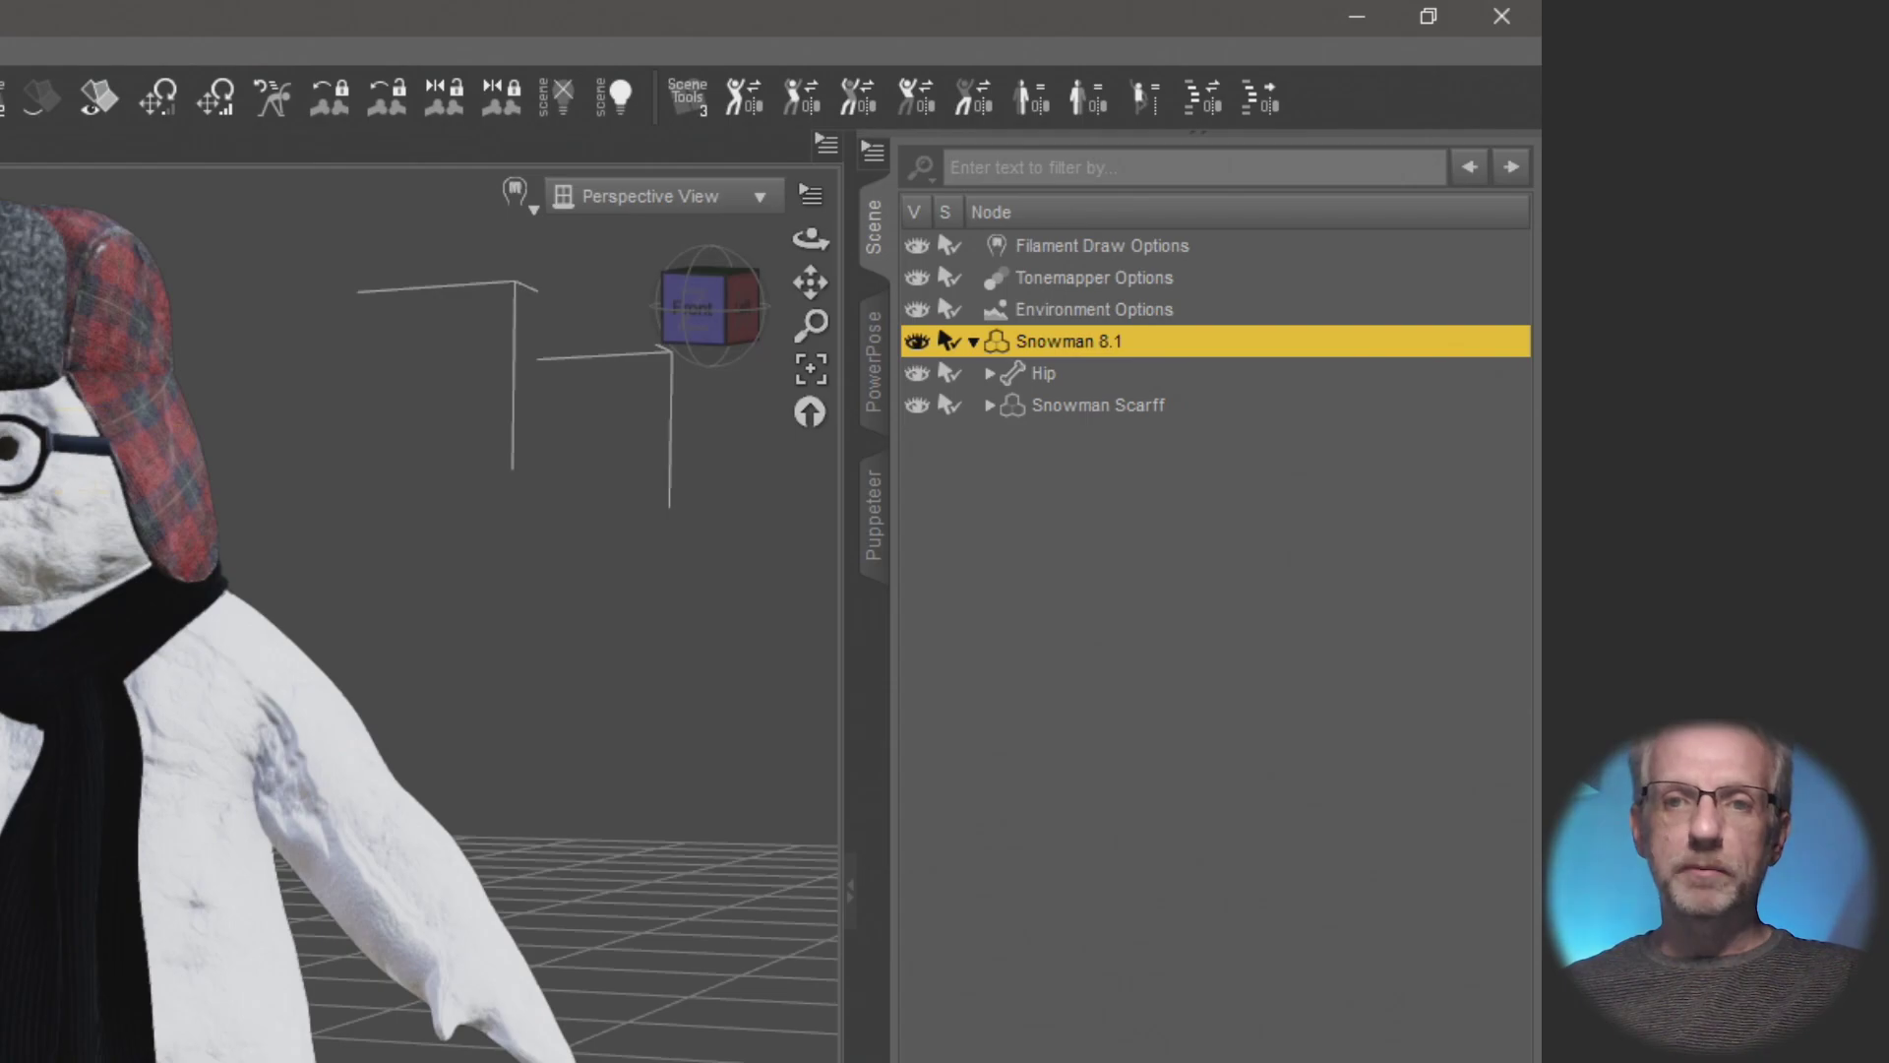
pyautogui.rightClick(5, 471)
pyautogui.click(99, 523)
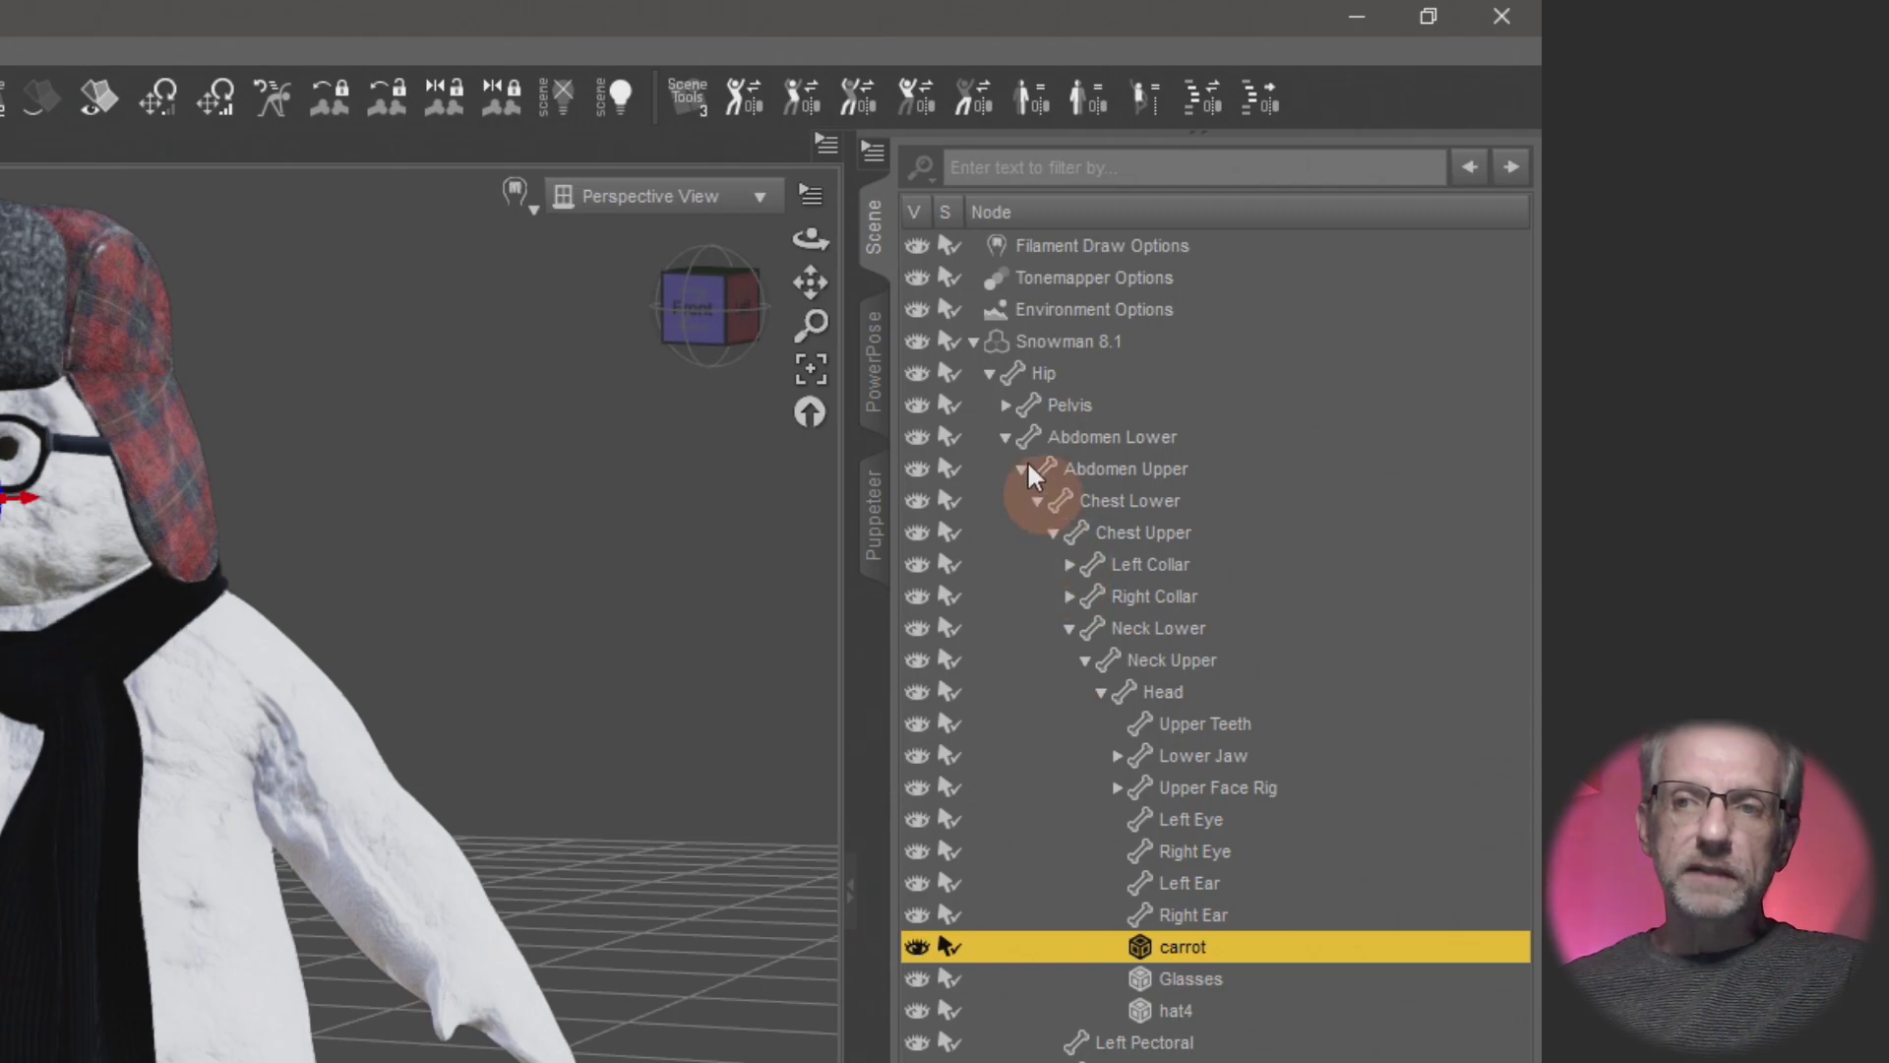
pyautogui.click(972, 342)
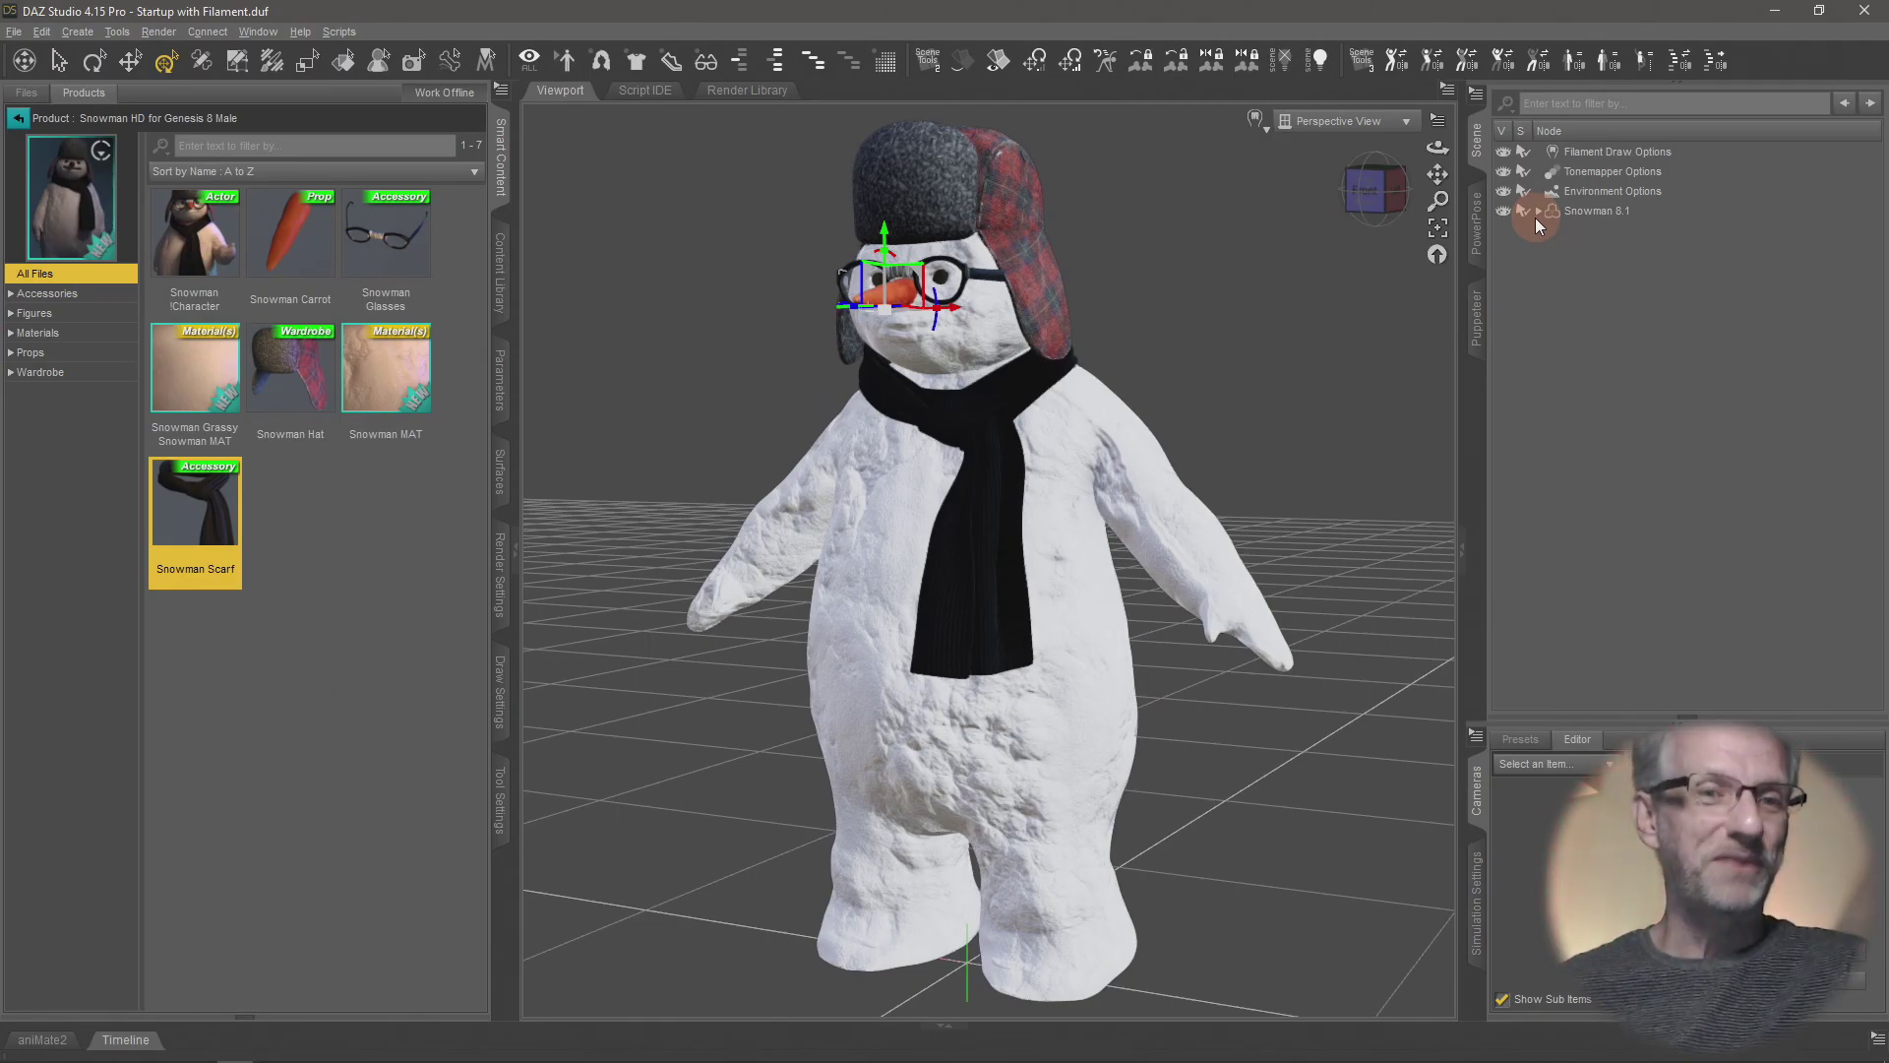
# - Select the Snowman 8.1 figure and open the Conversions 8.1 content library folder
pyautogui.click(1614, 210)
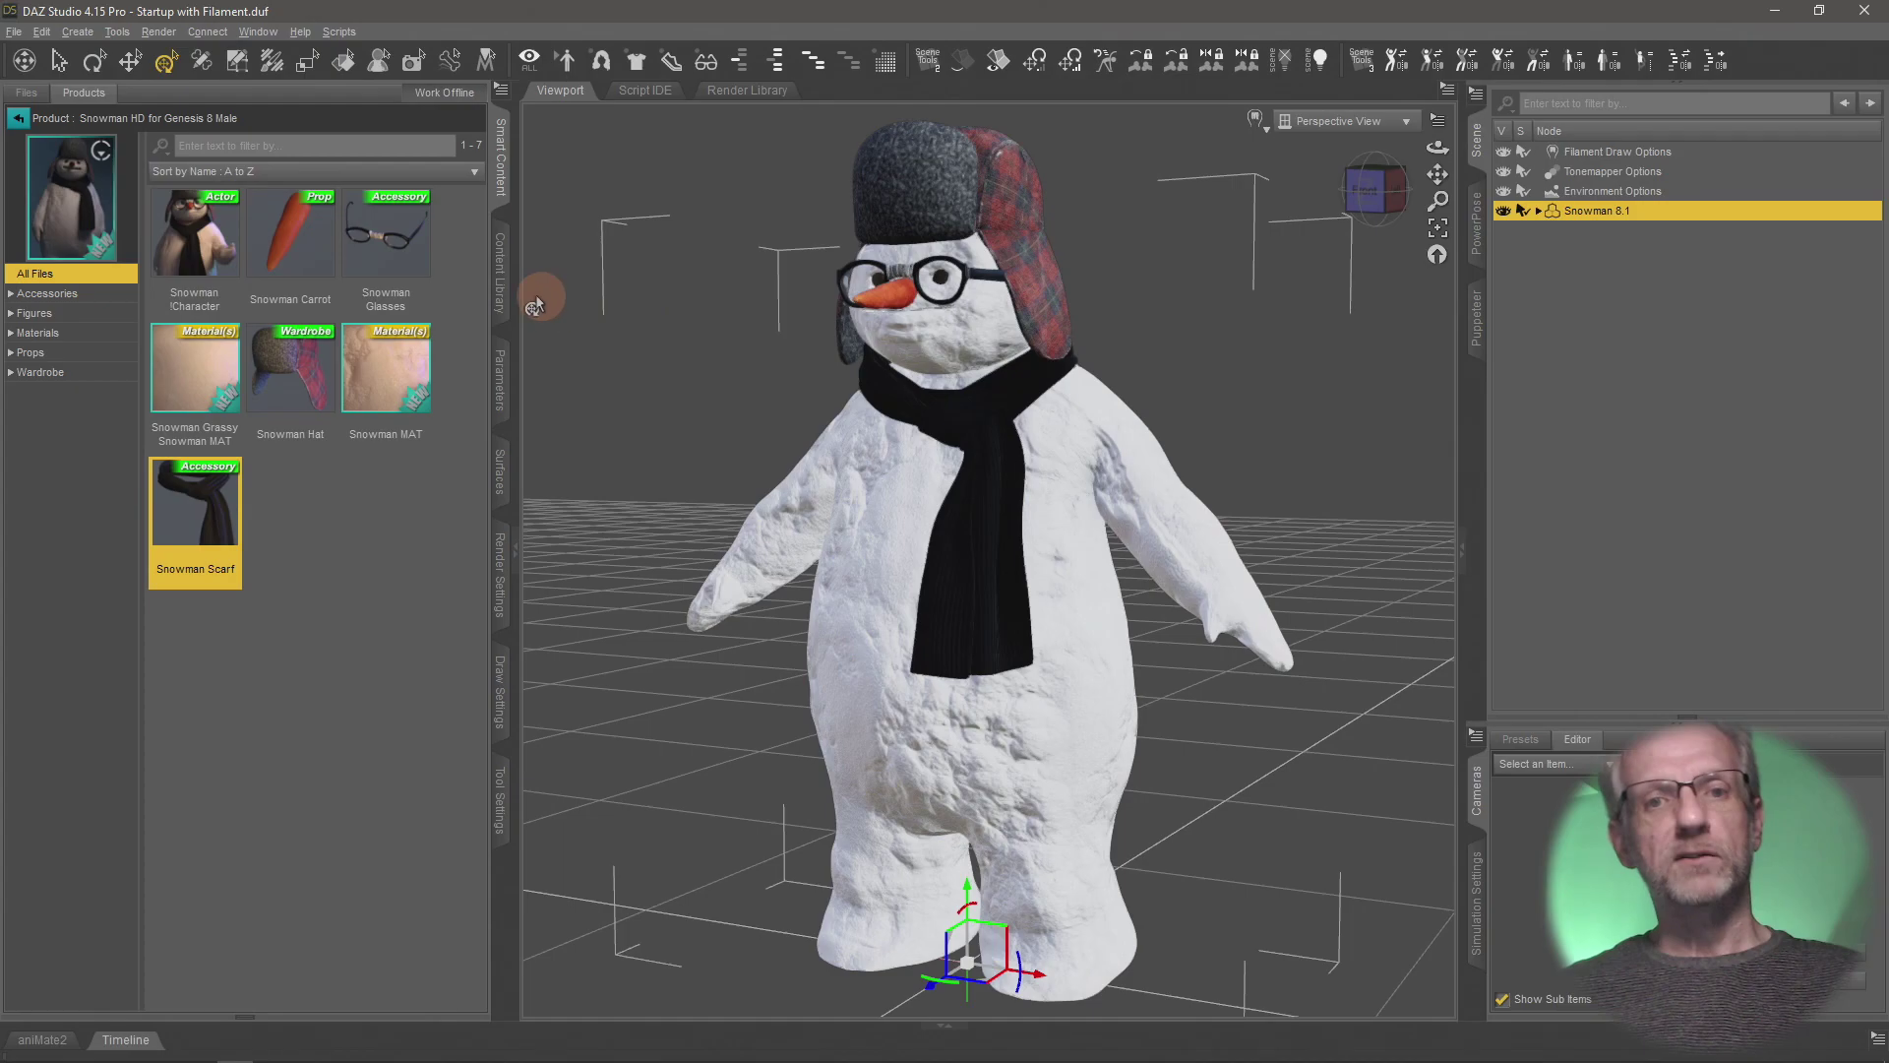
pyautogui.click(500, 288)
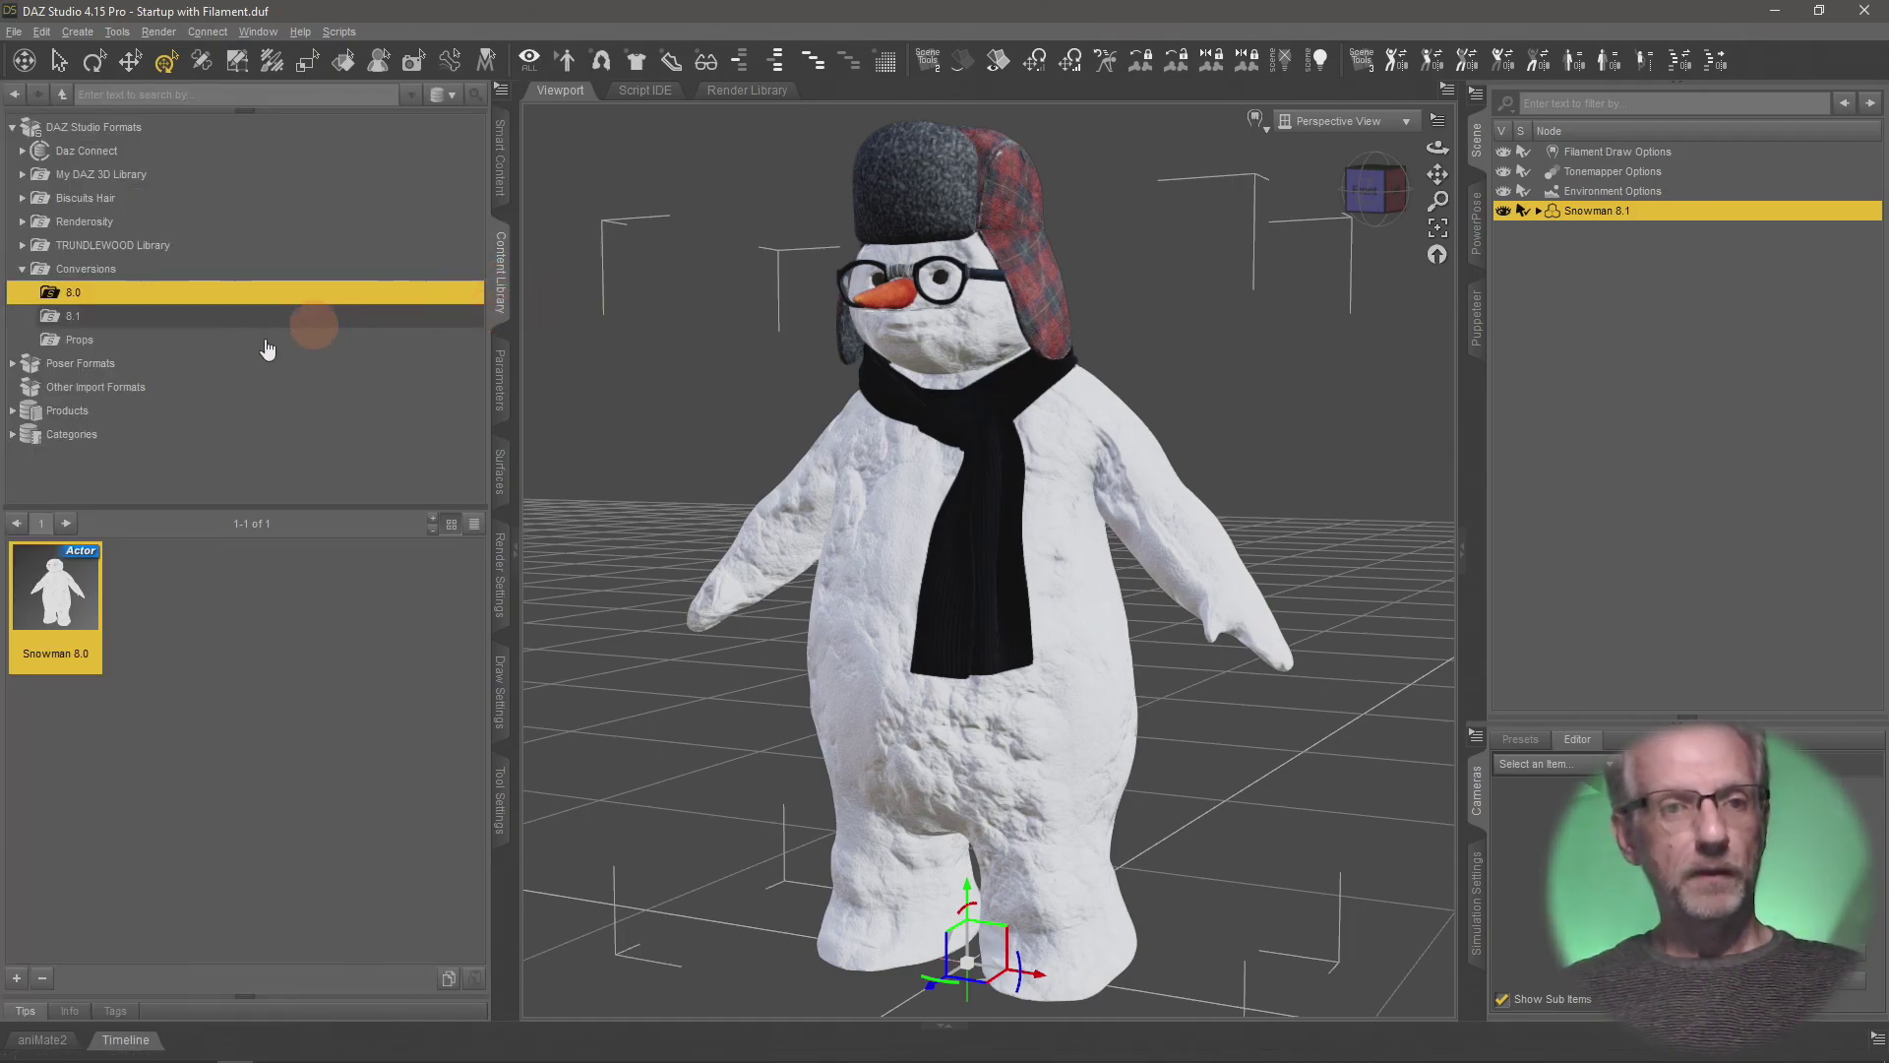
pyautogui.click(102, 317)
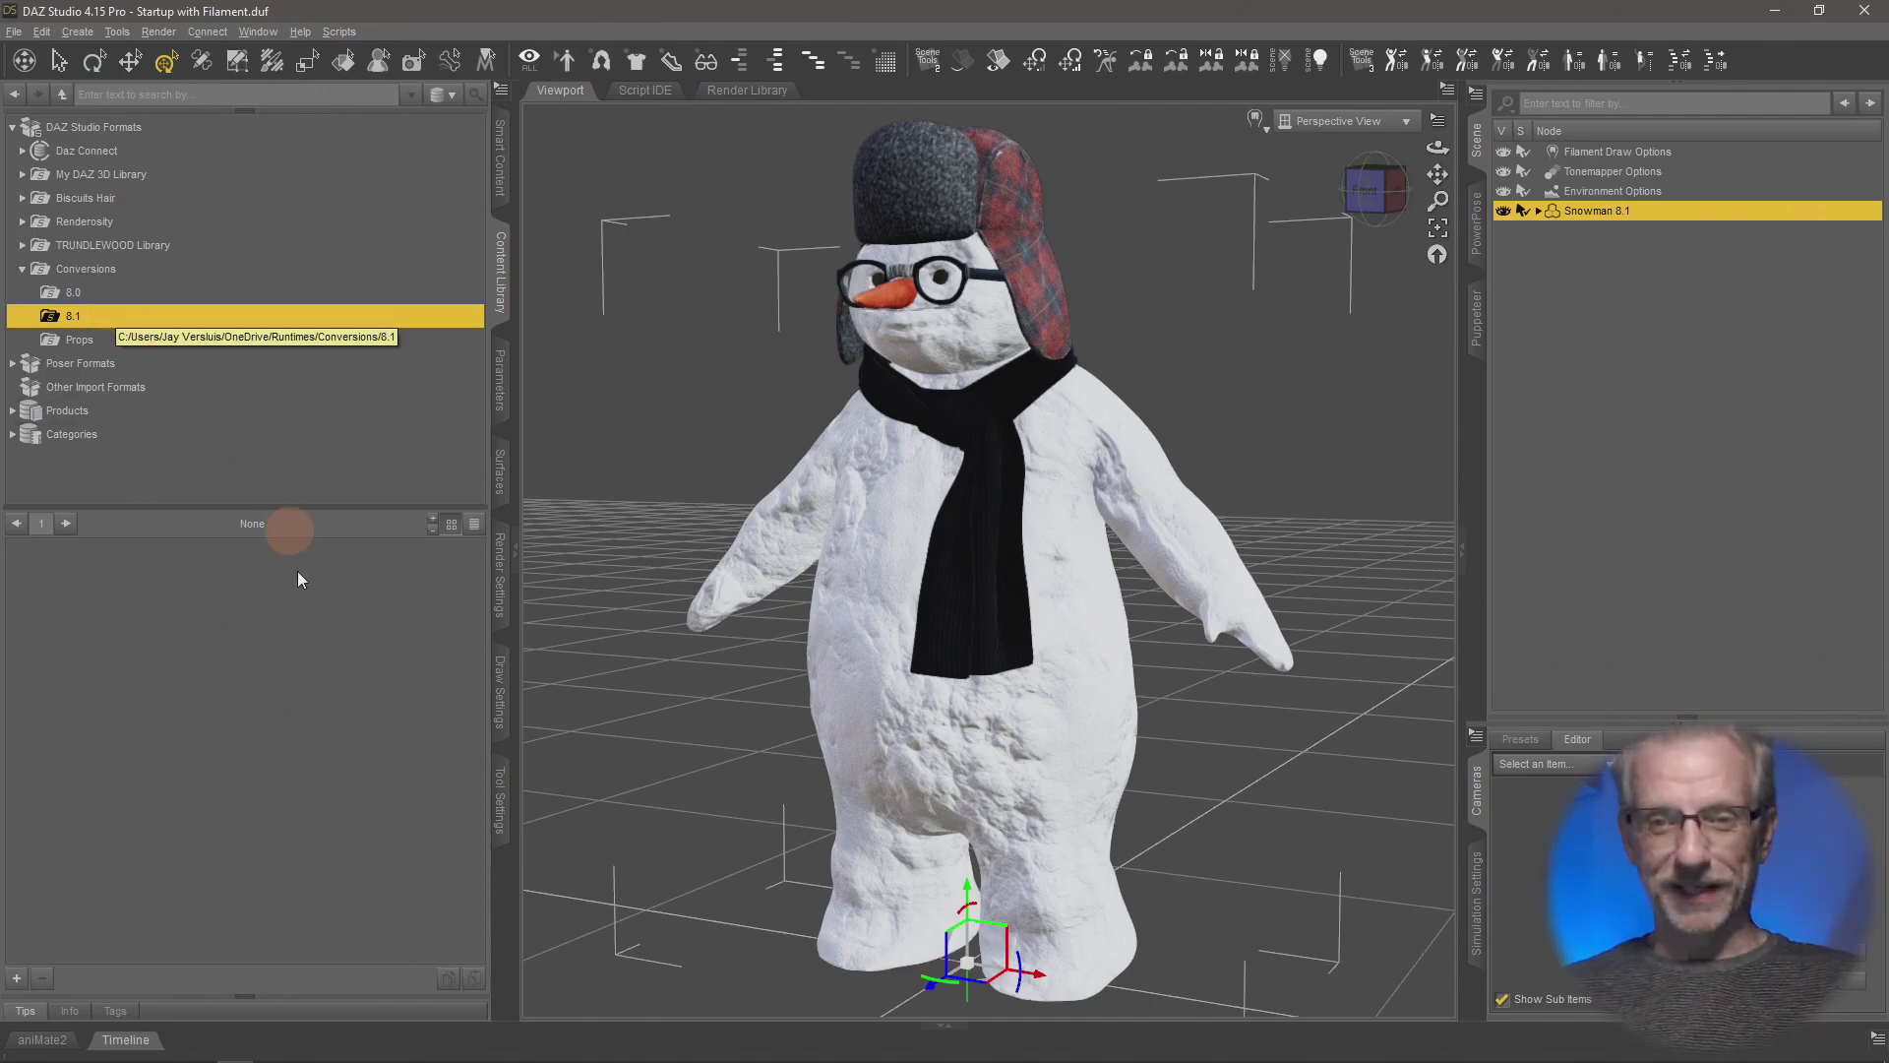
# - Start a Scene Subset save named 'Snowman 8.1'
pyautogui.click(17, 980)
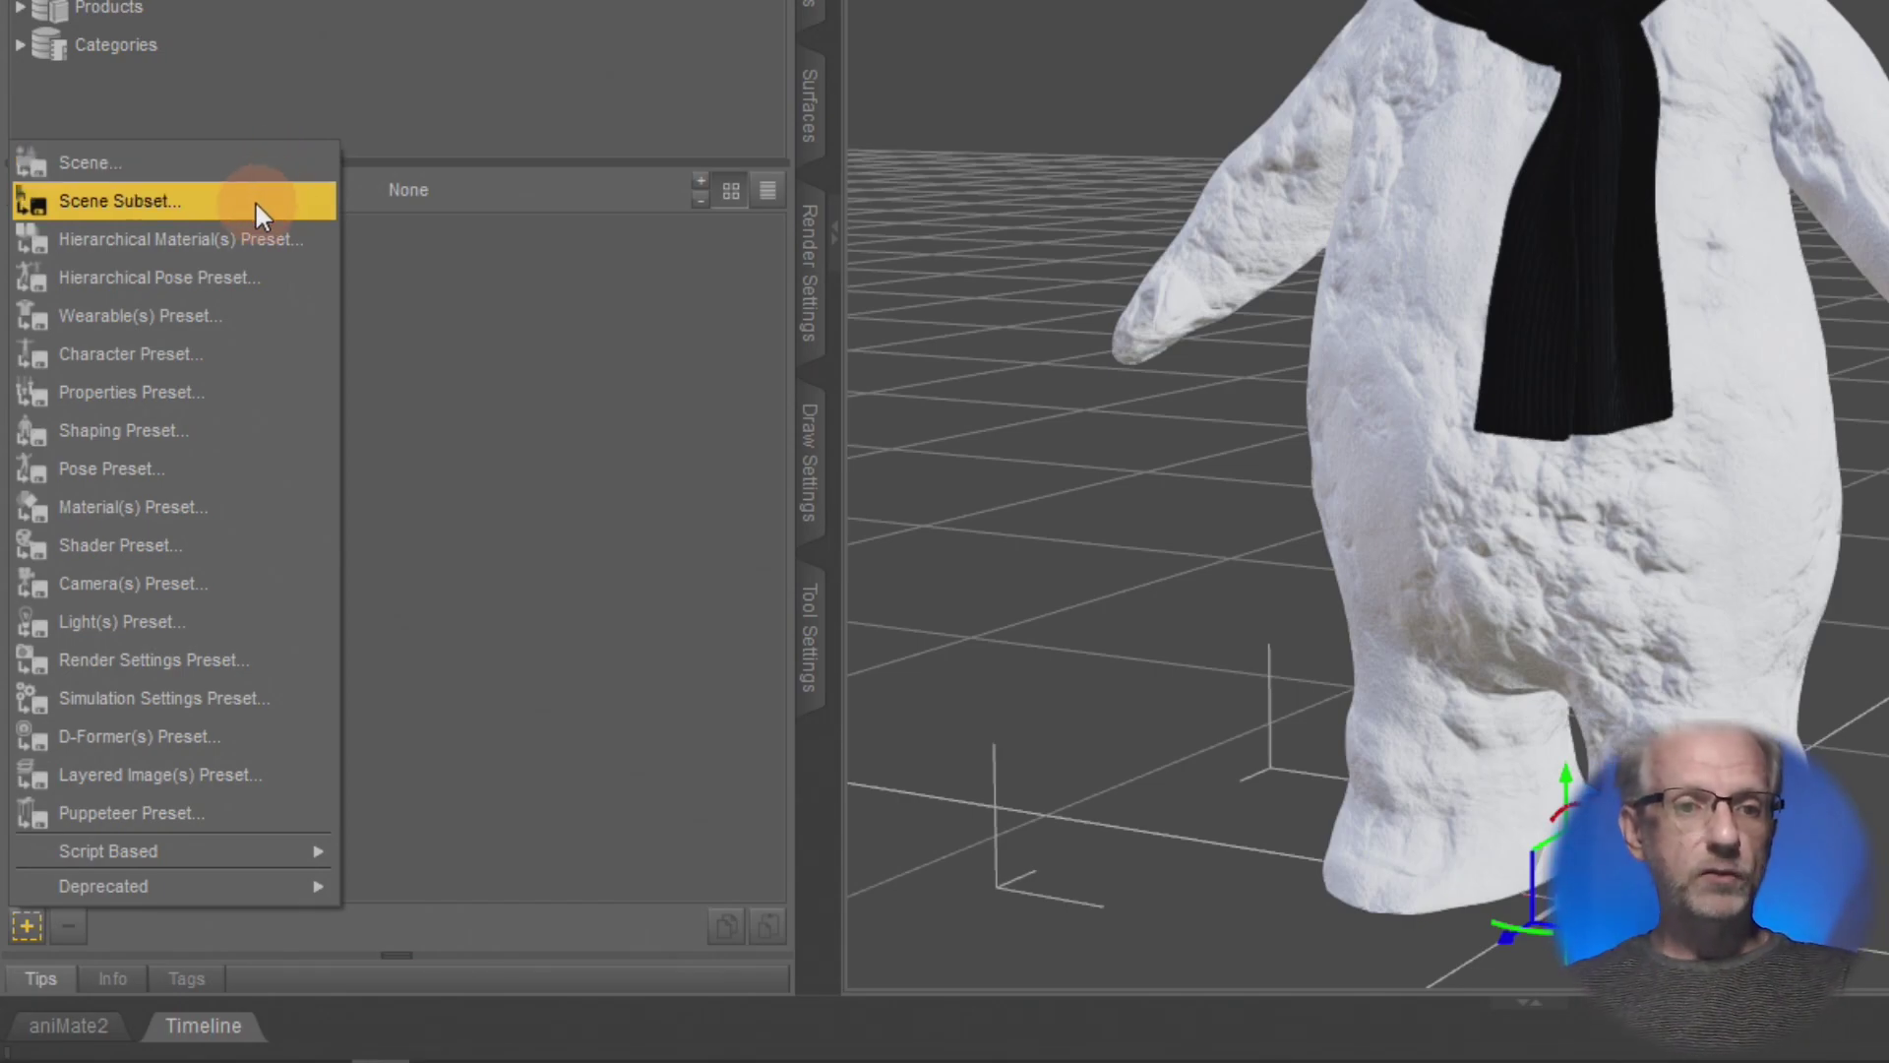
pyautogui.click(256, 198)
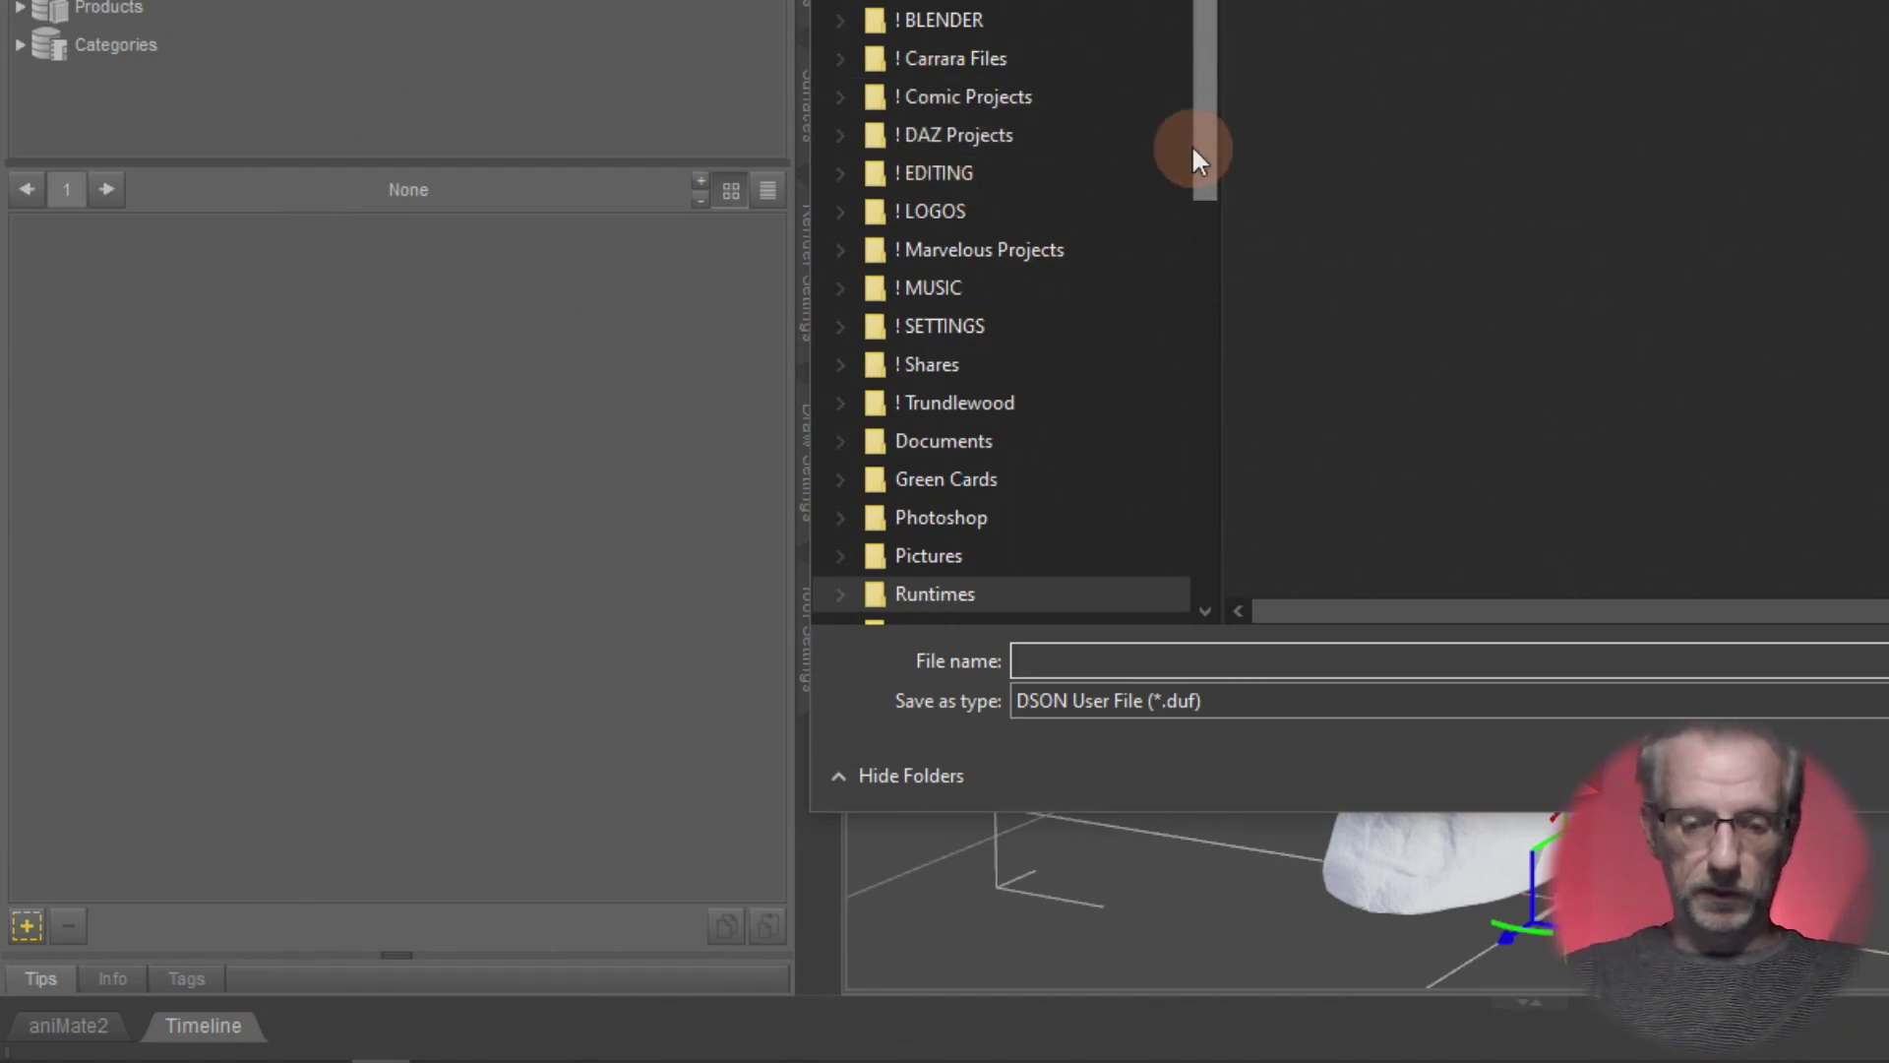
pyautogui.write('Snowman 8.1')
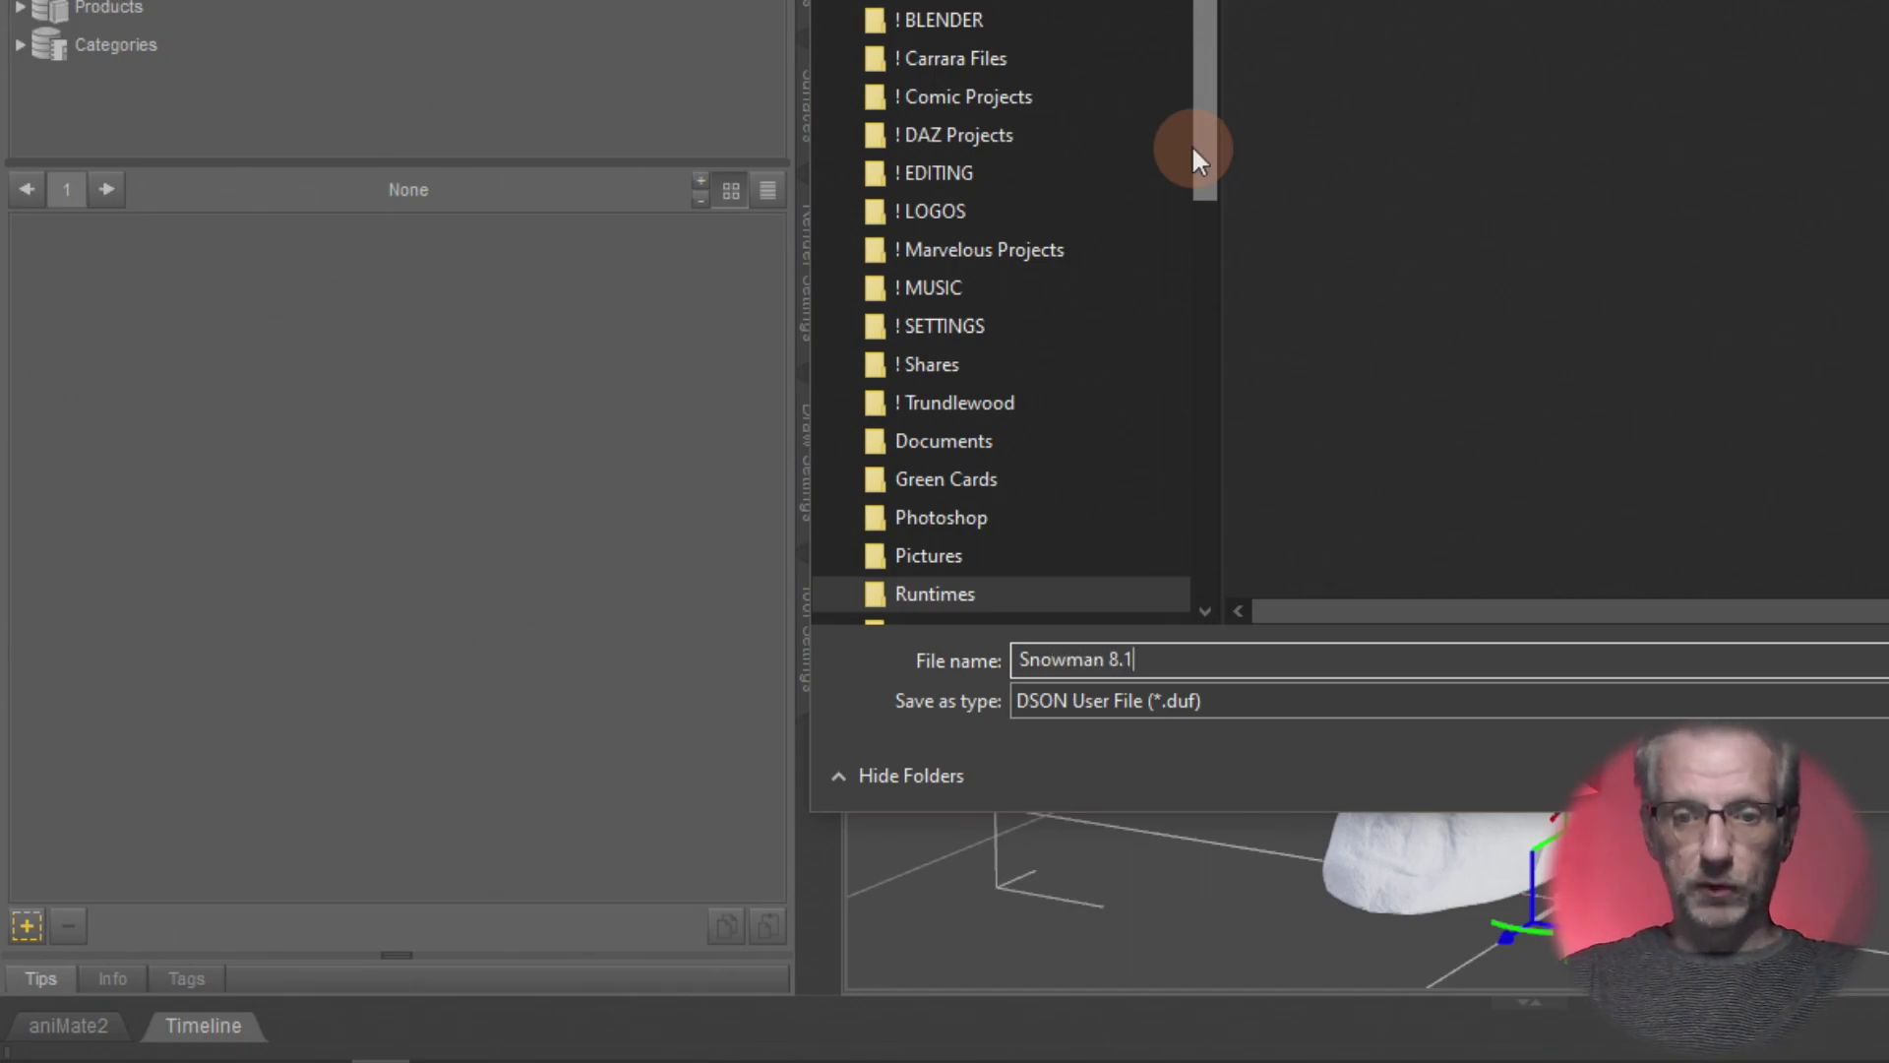
pyautogui.press('Return')
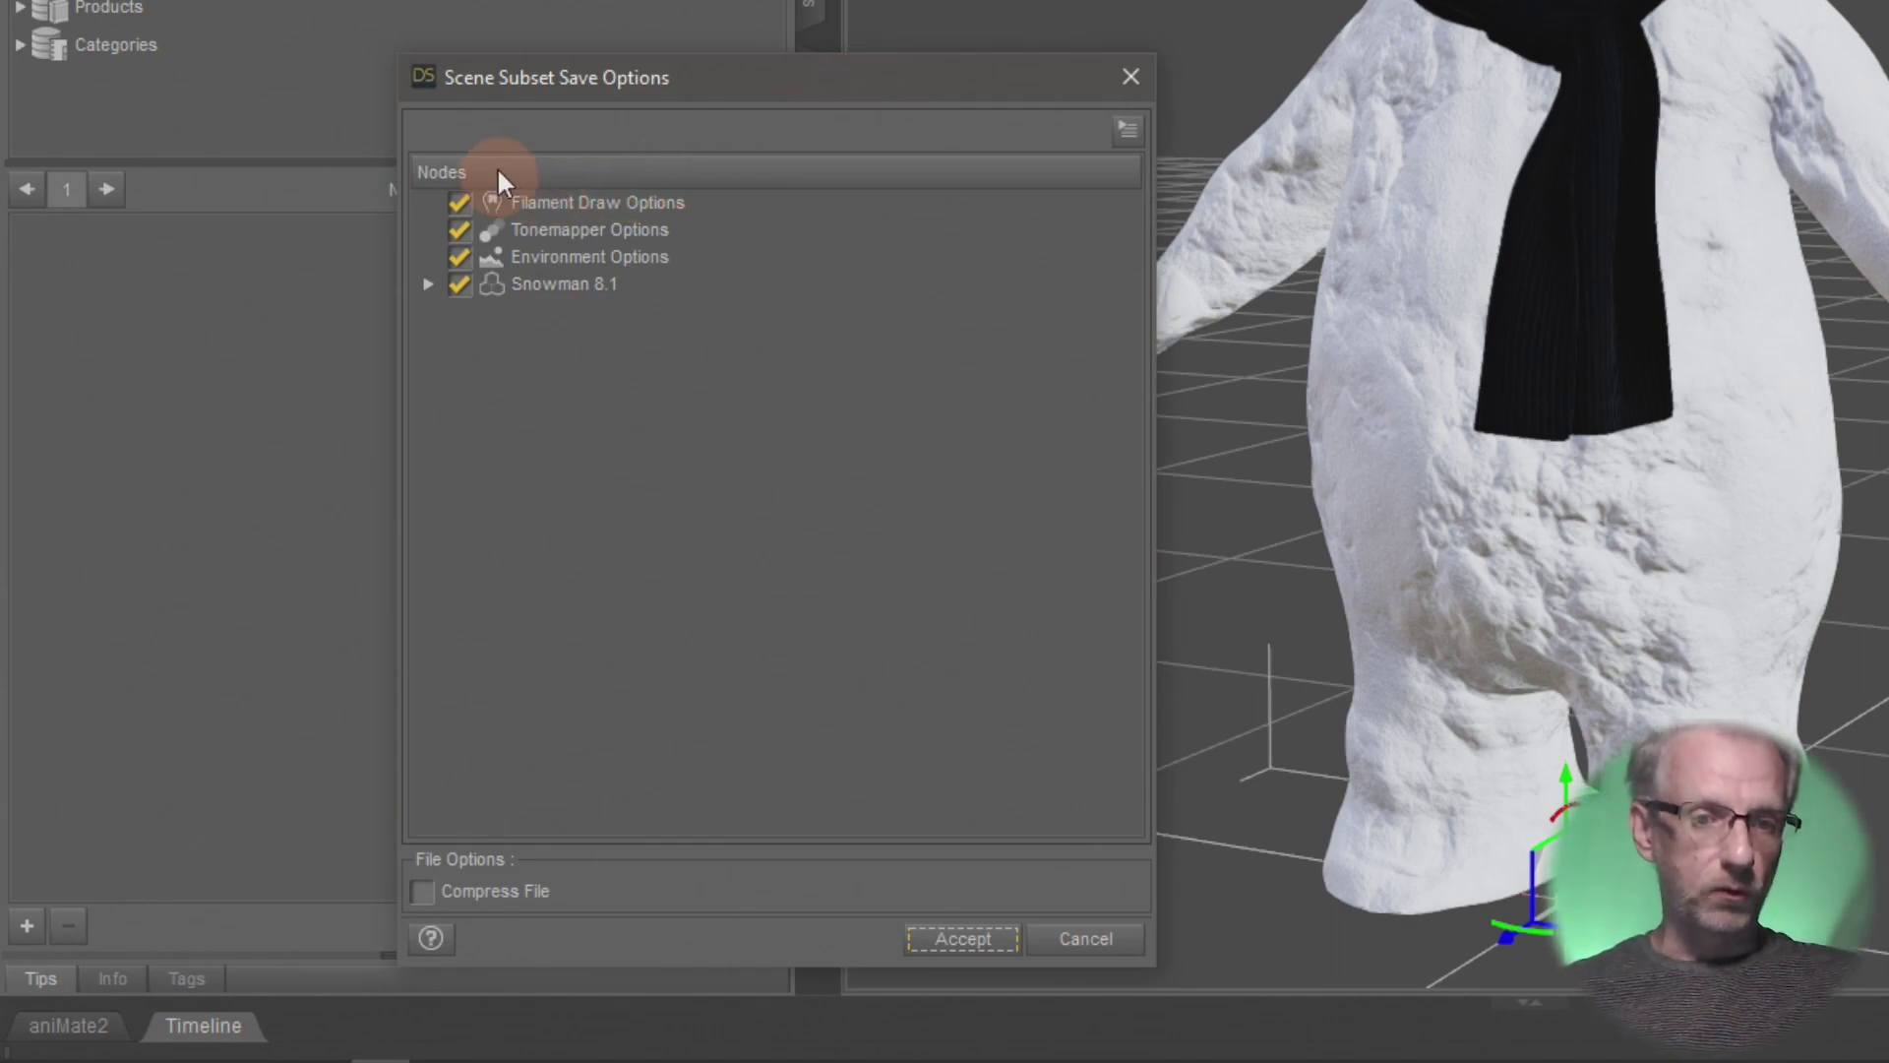
# - Exclude Filament Draw, Tonemapper and Environment Options, keep carrot, glasses, hat and scarf, and save
pyautogui.click(460, 203)
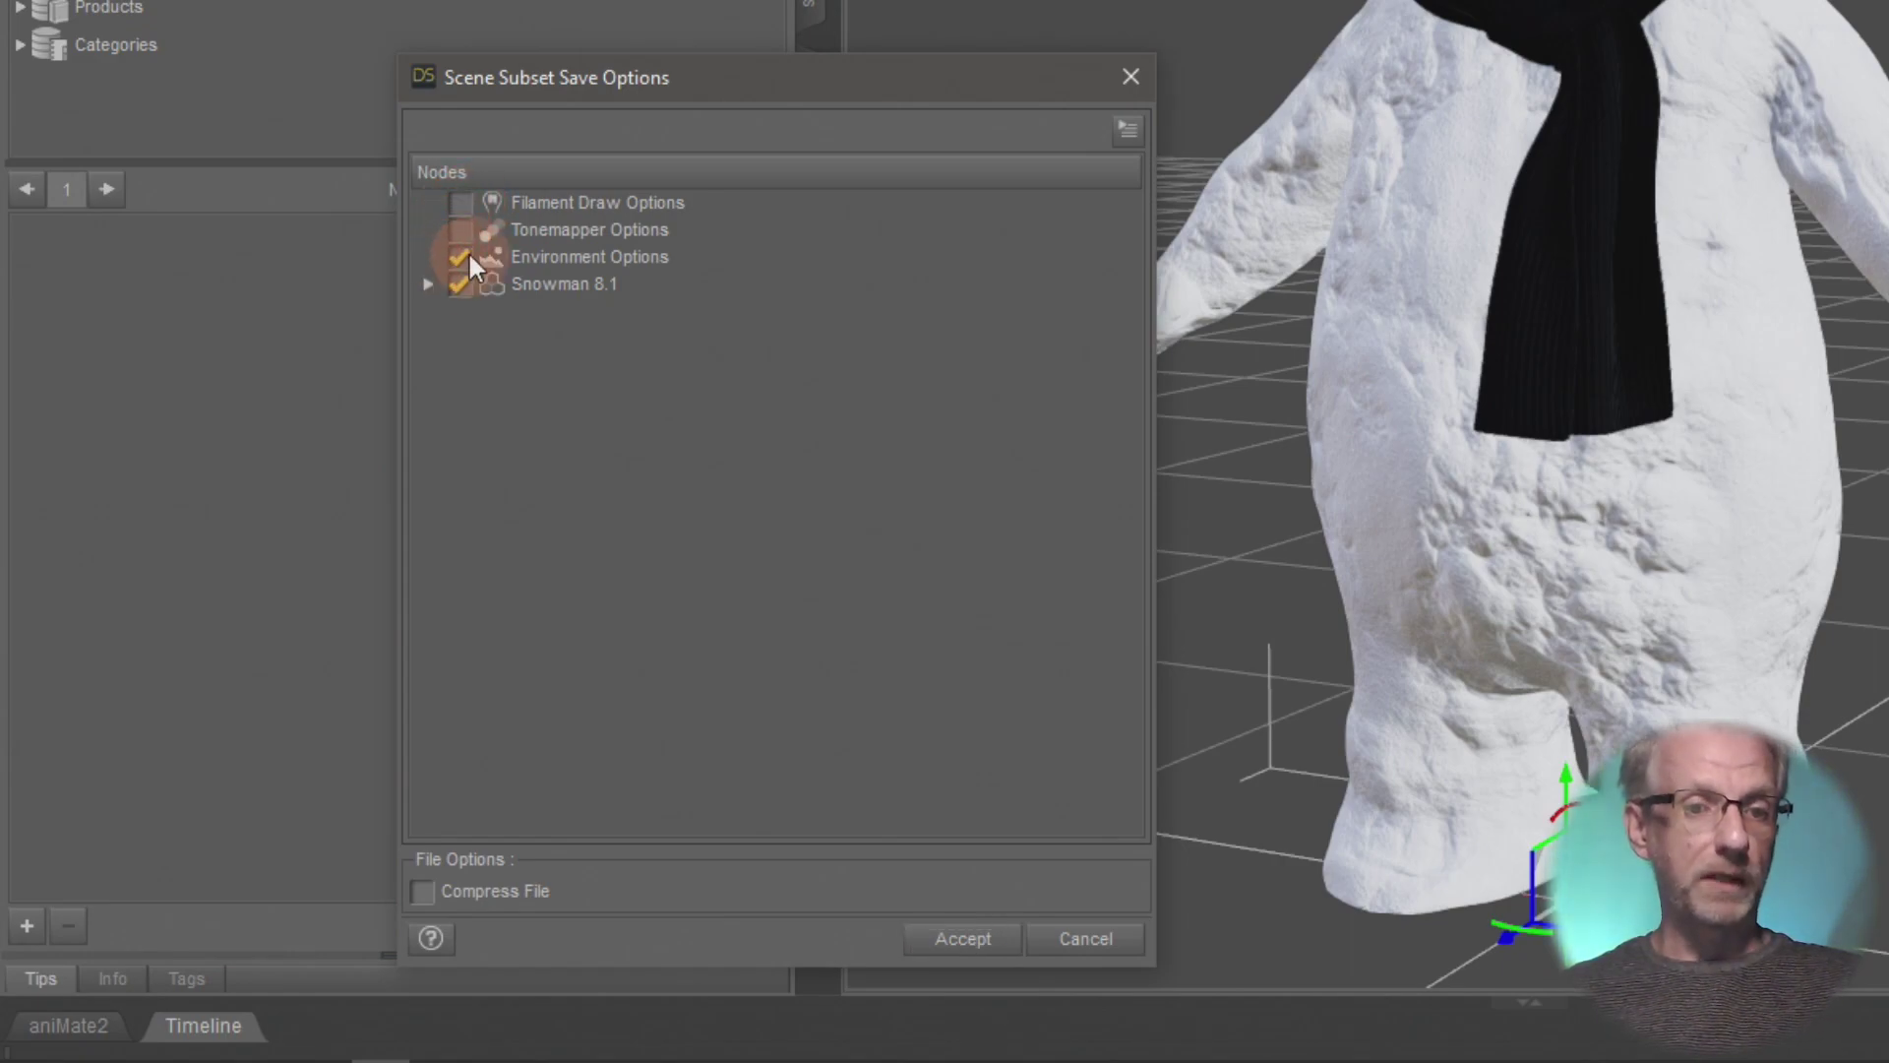
pyautogui.click(426, 285)
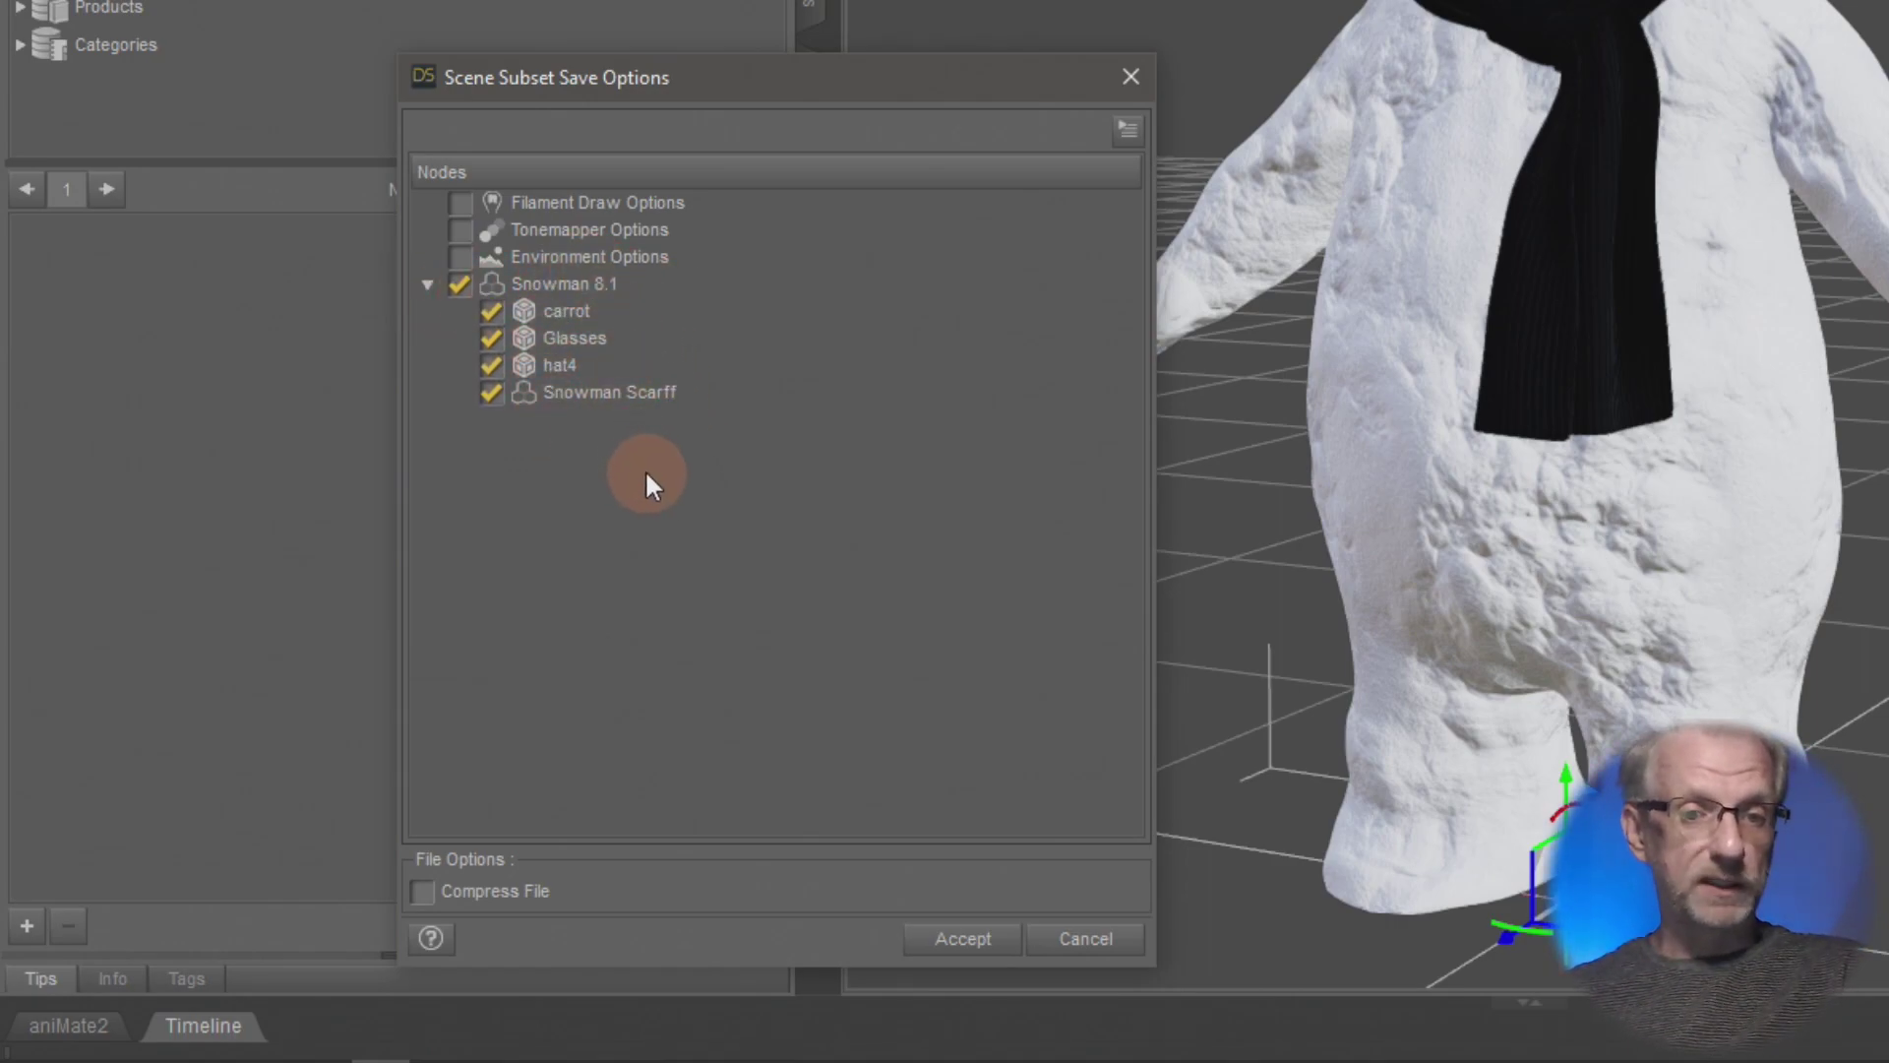
pyautogui.click(490, 313)
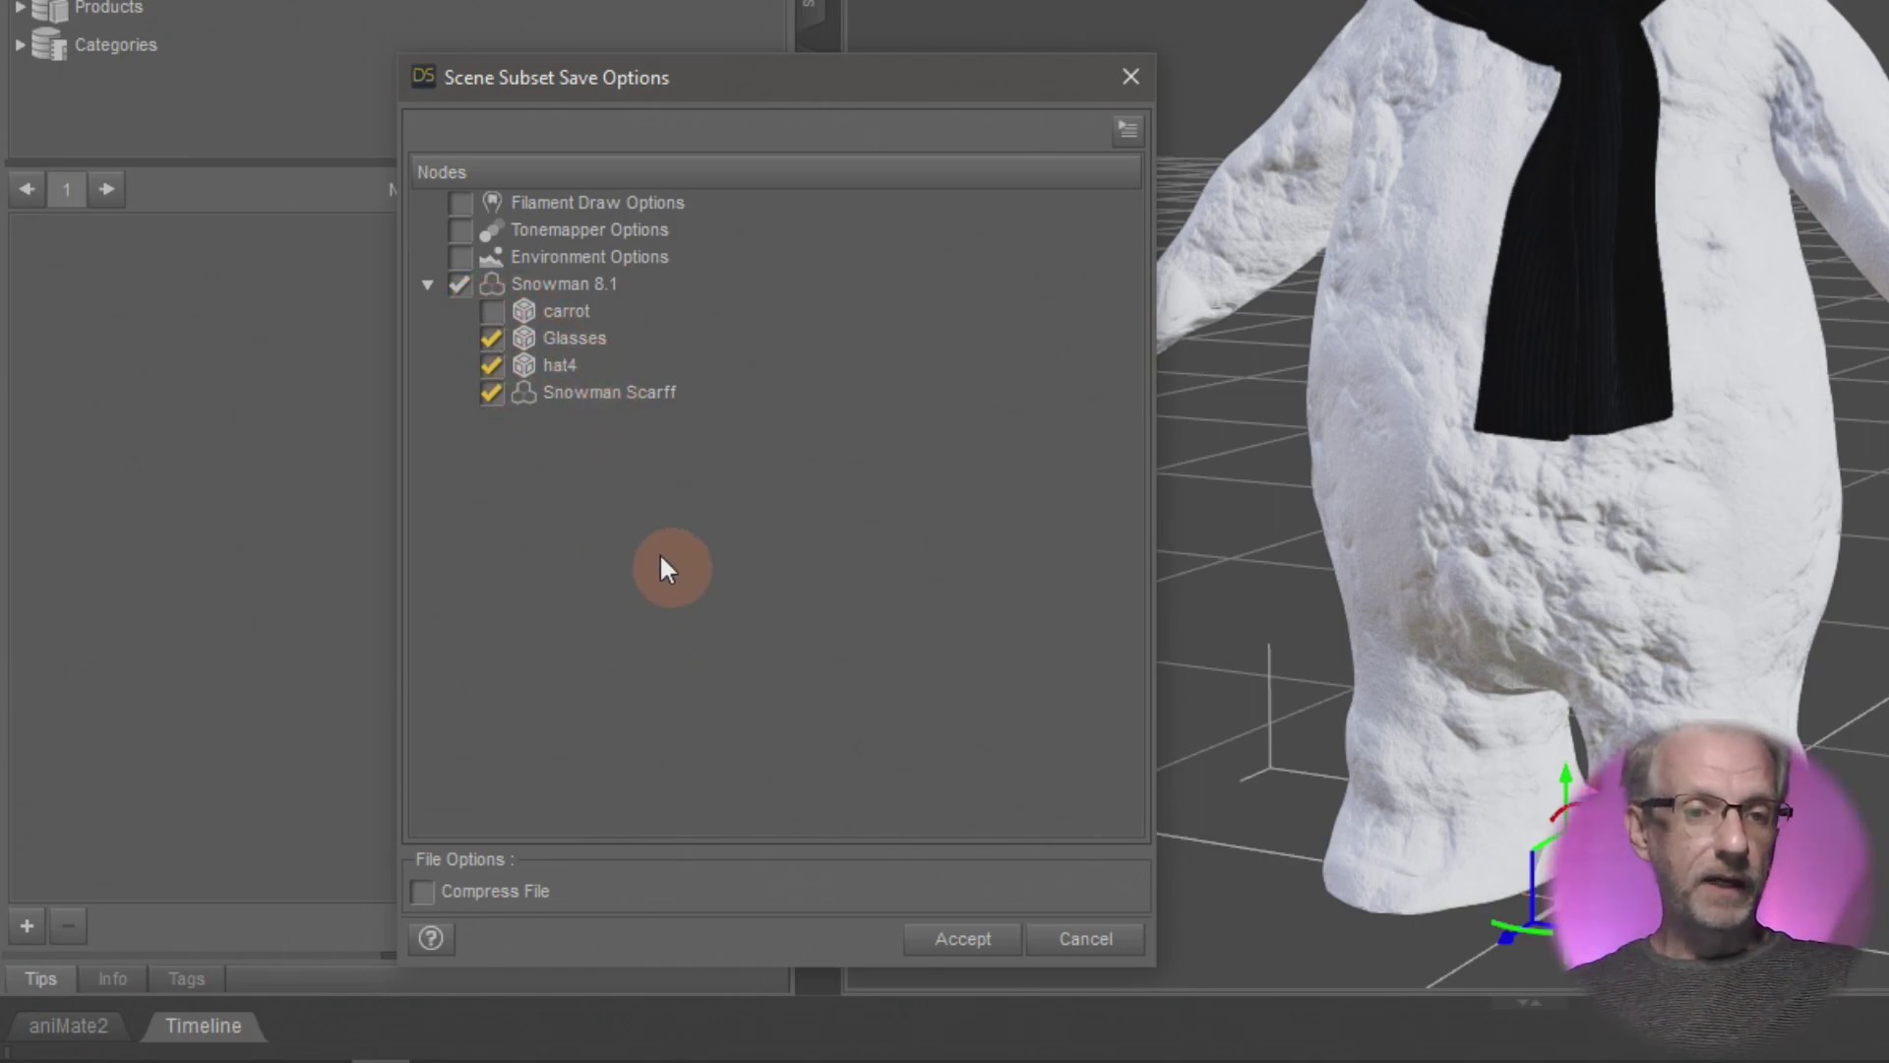
pyautogui.click(491, 311)
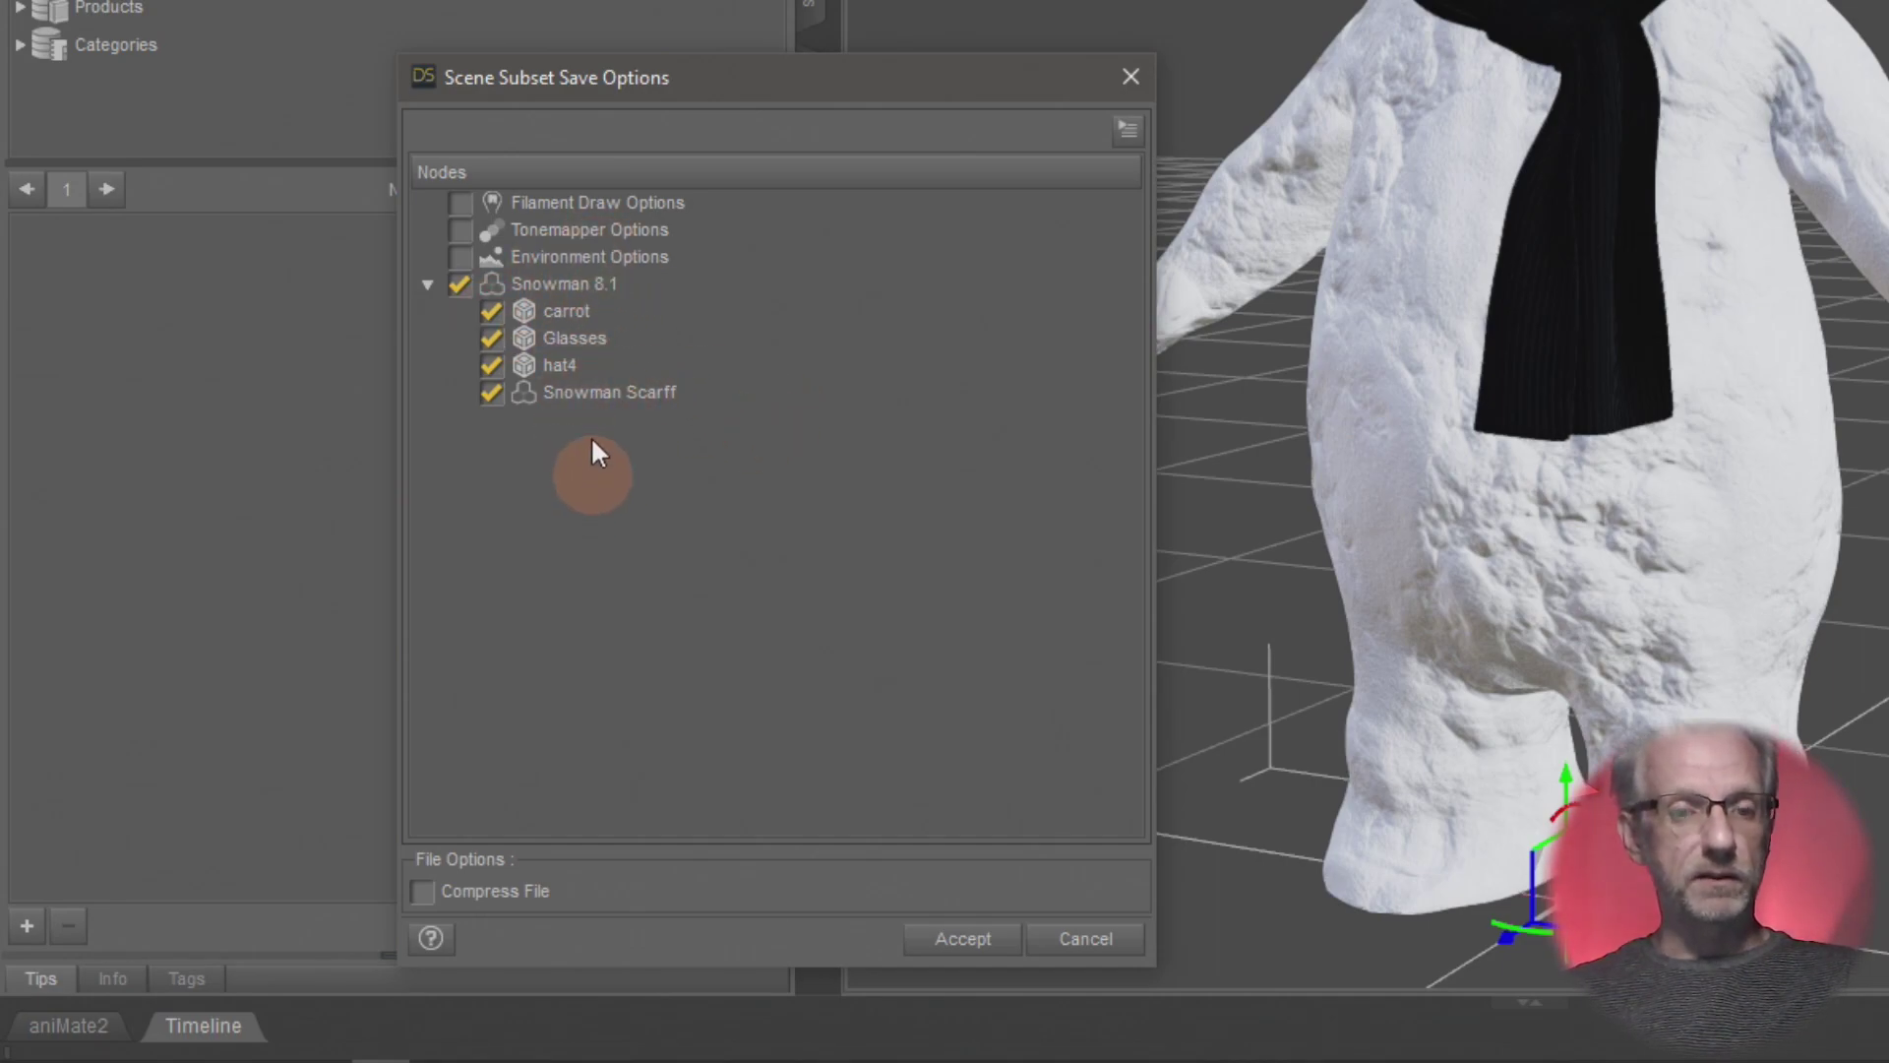
pyautogui.click(984, 940)
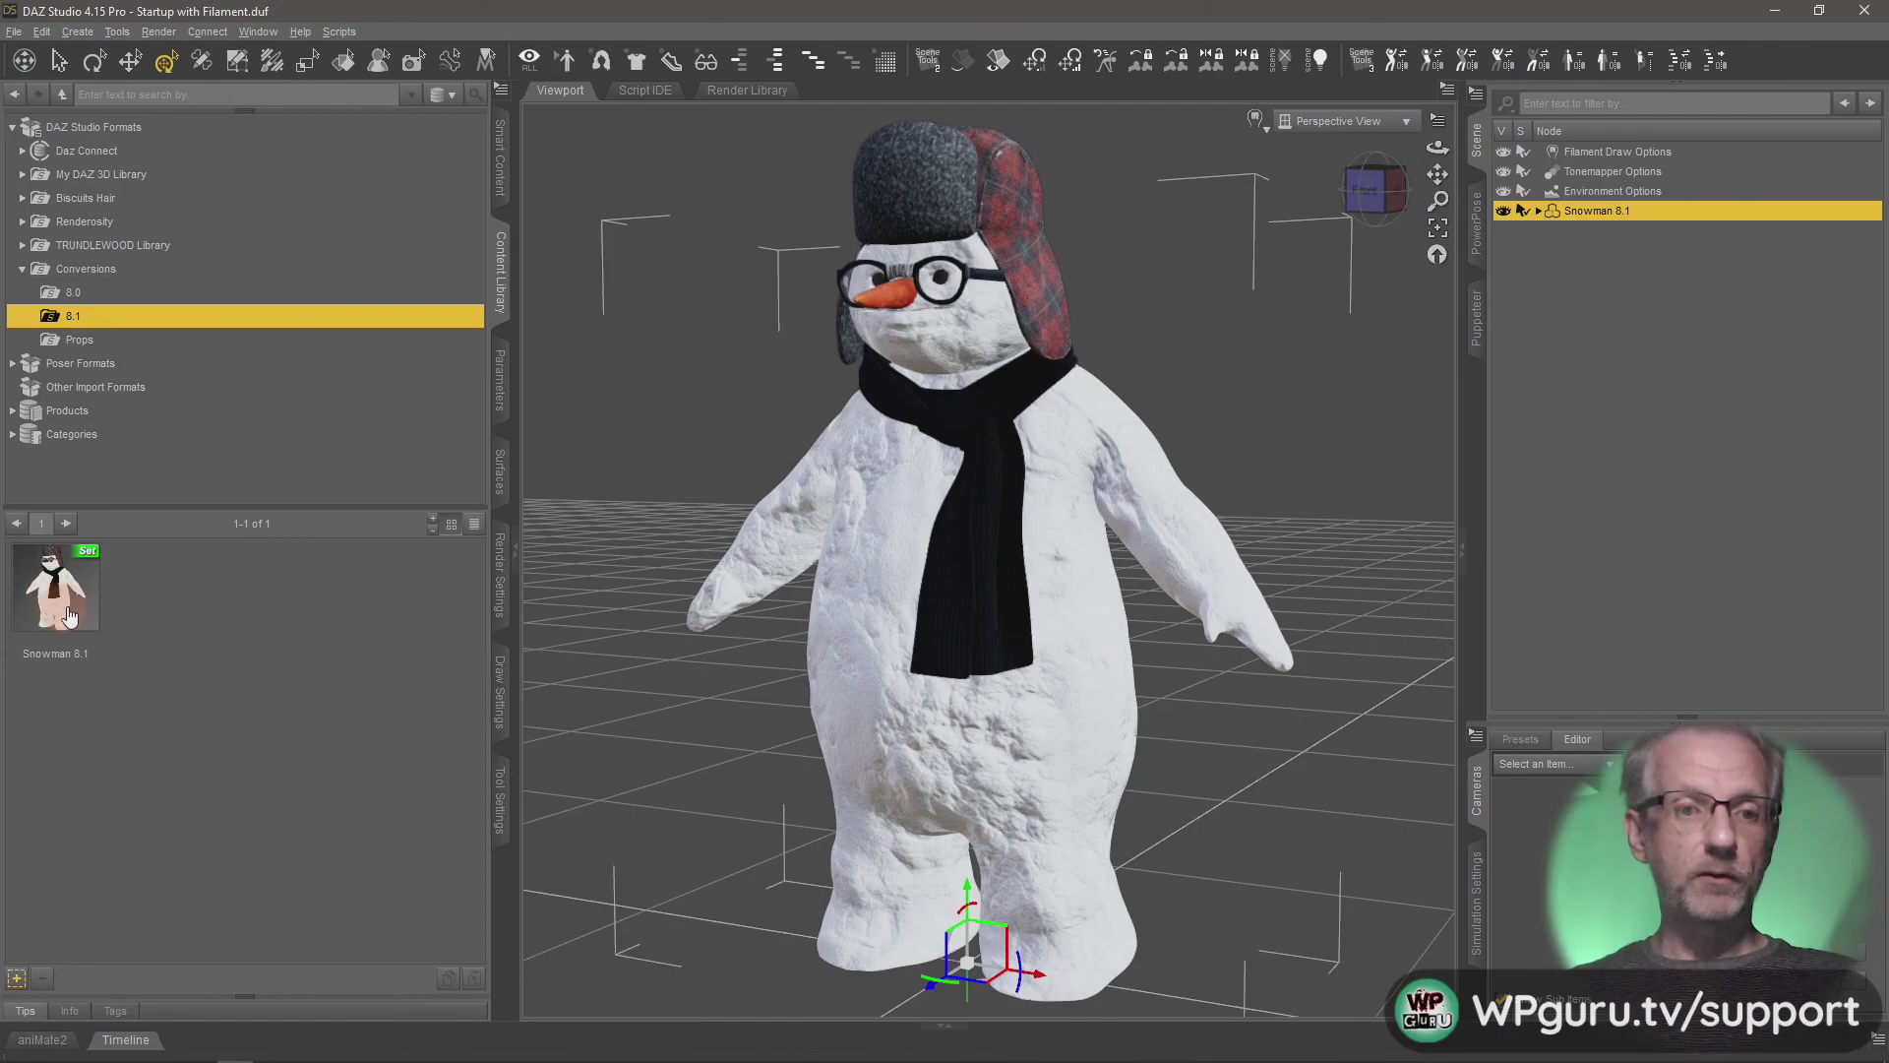
# - Delete the dressed snowman and reload it from the Snowman 8.1 subset in Conversions 8.1
pyautogui.moveTo(61, 605)
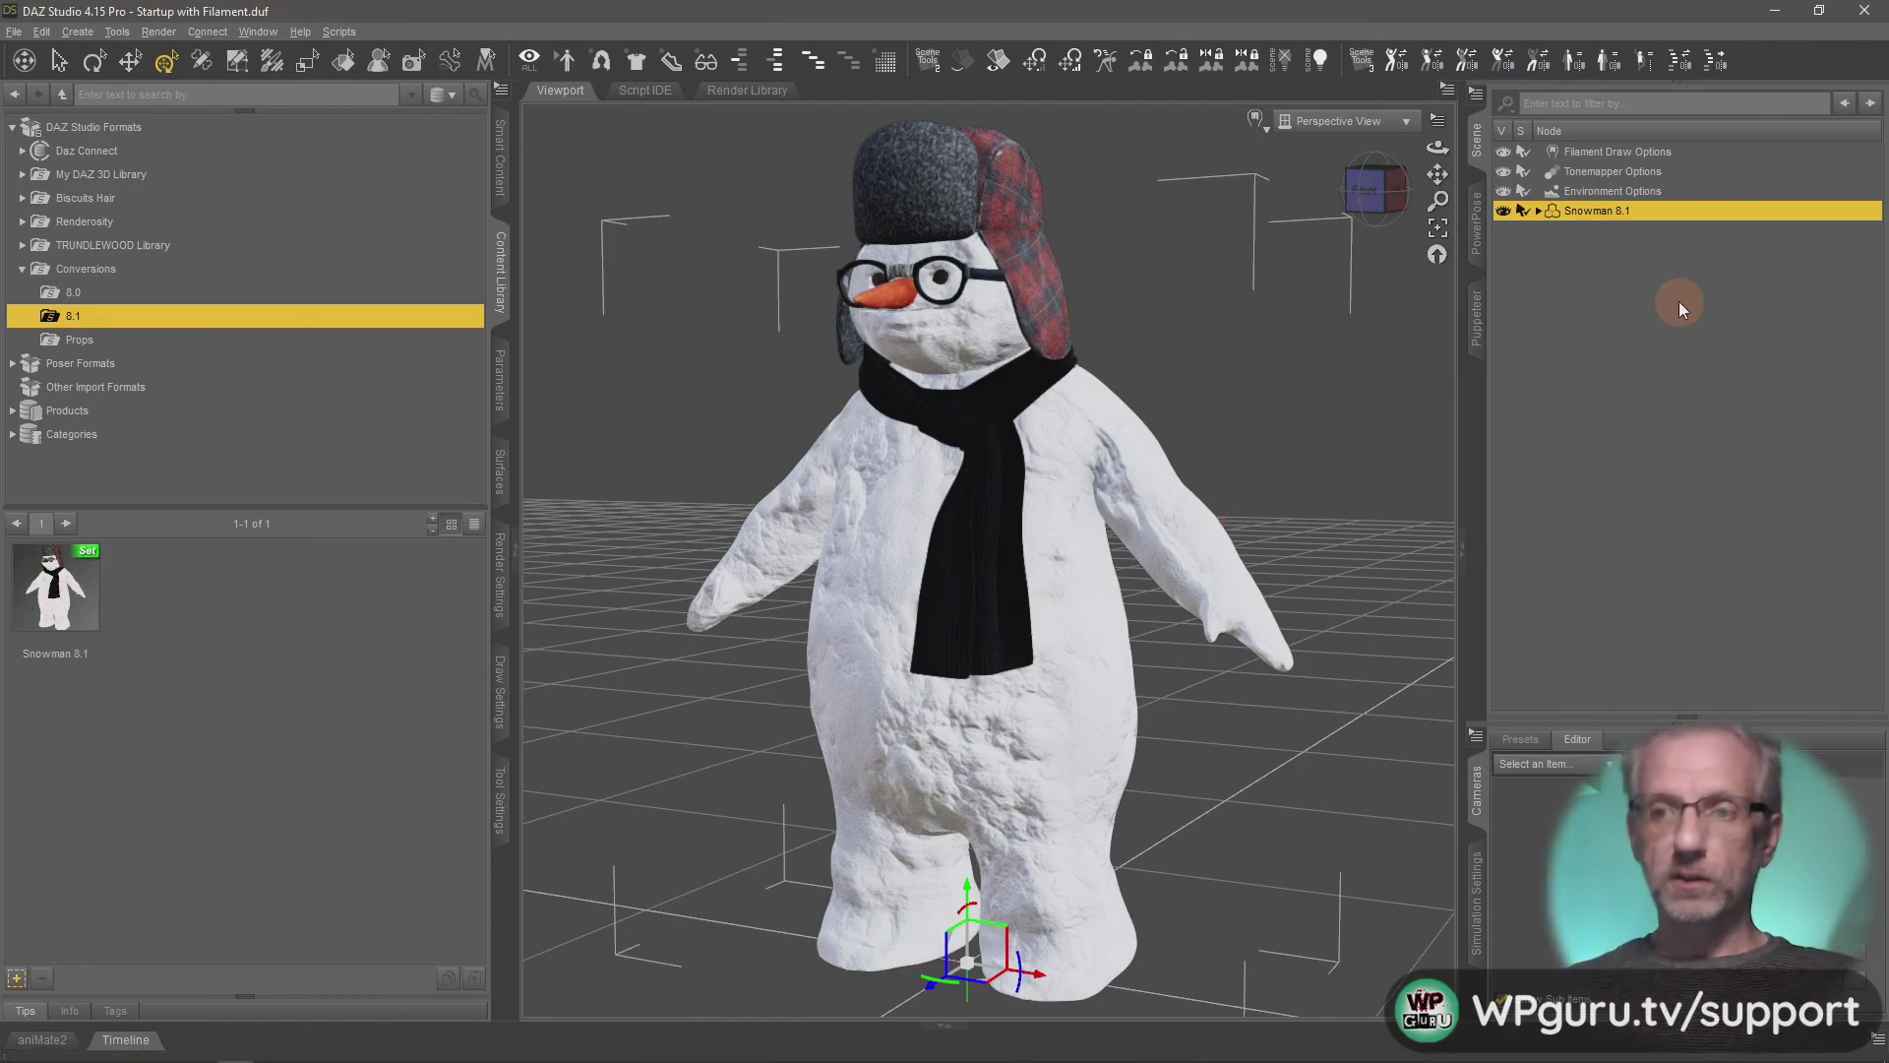
pyautogui.press('Delete')
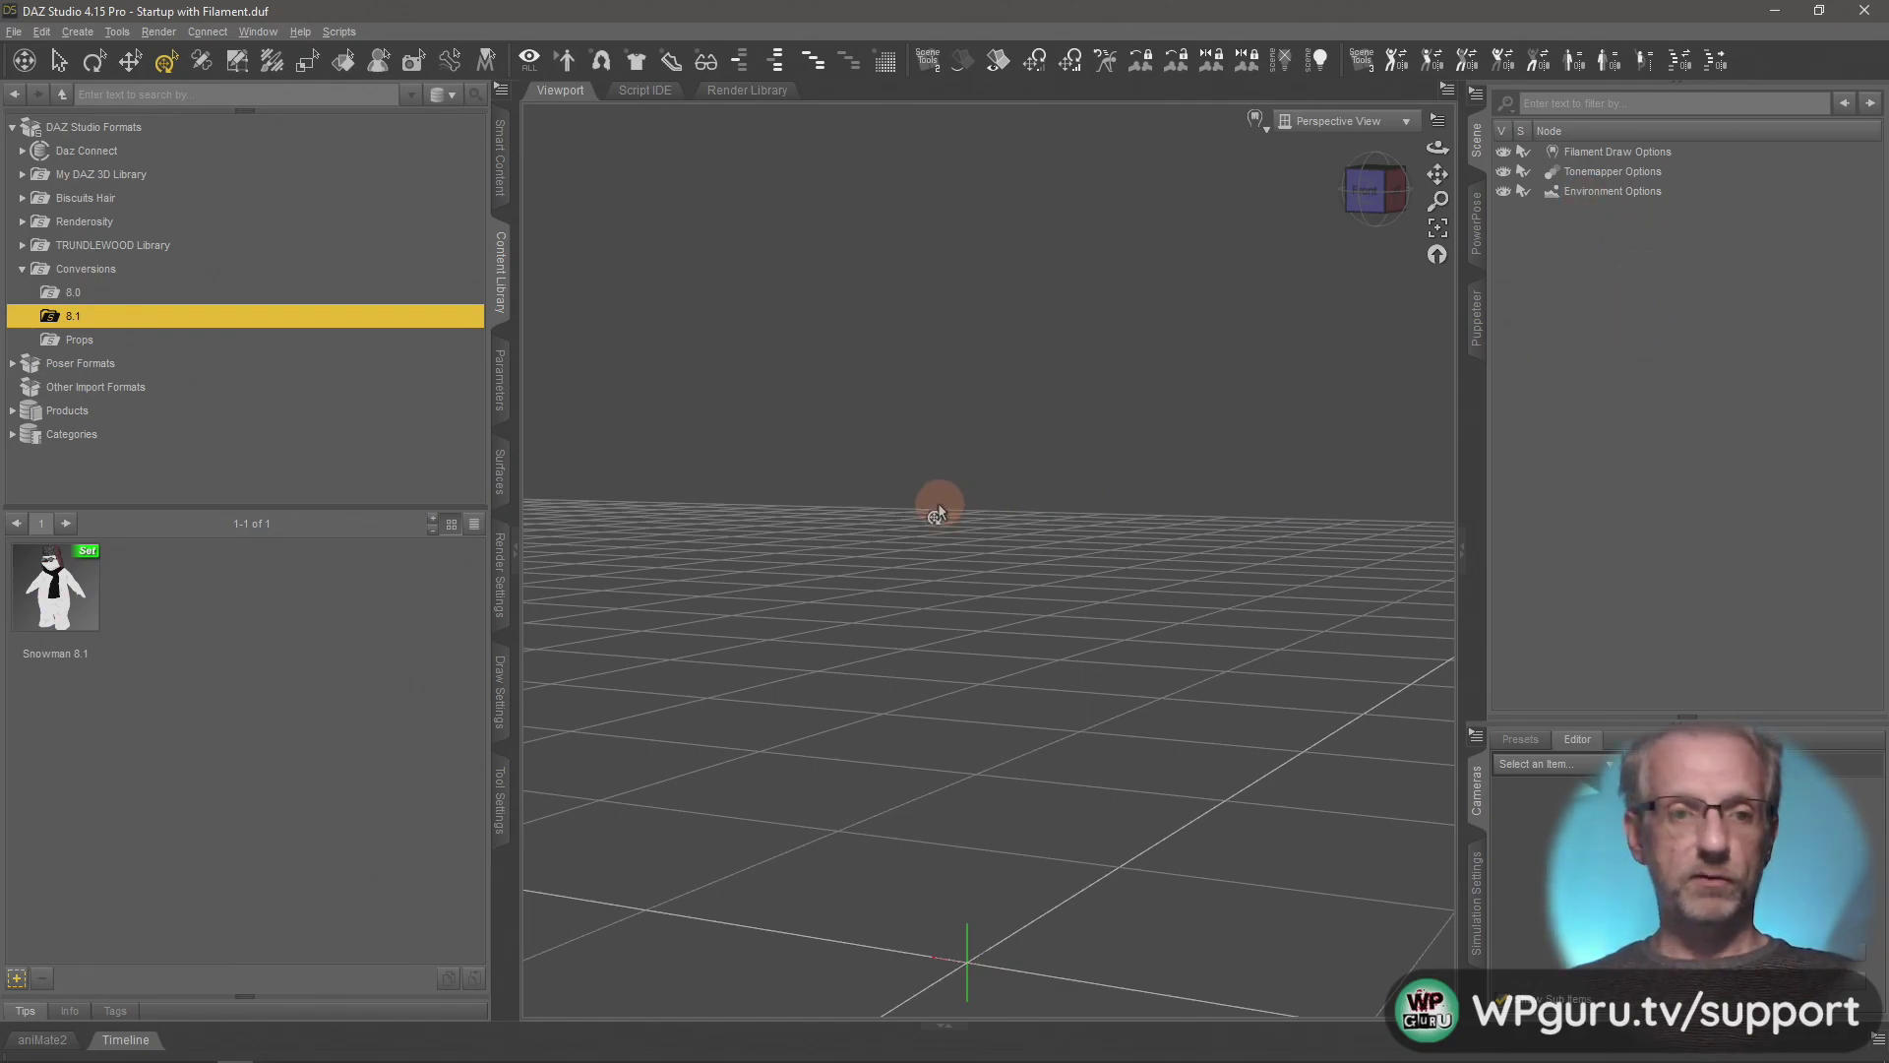
pyautogui.doubleClick(54, 588)
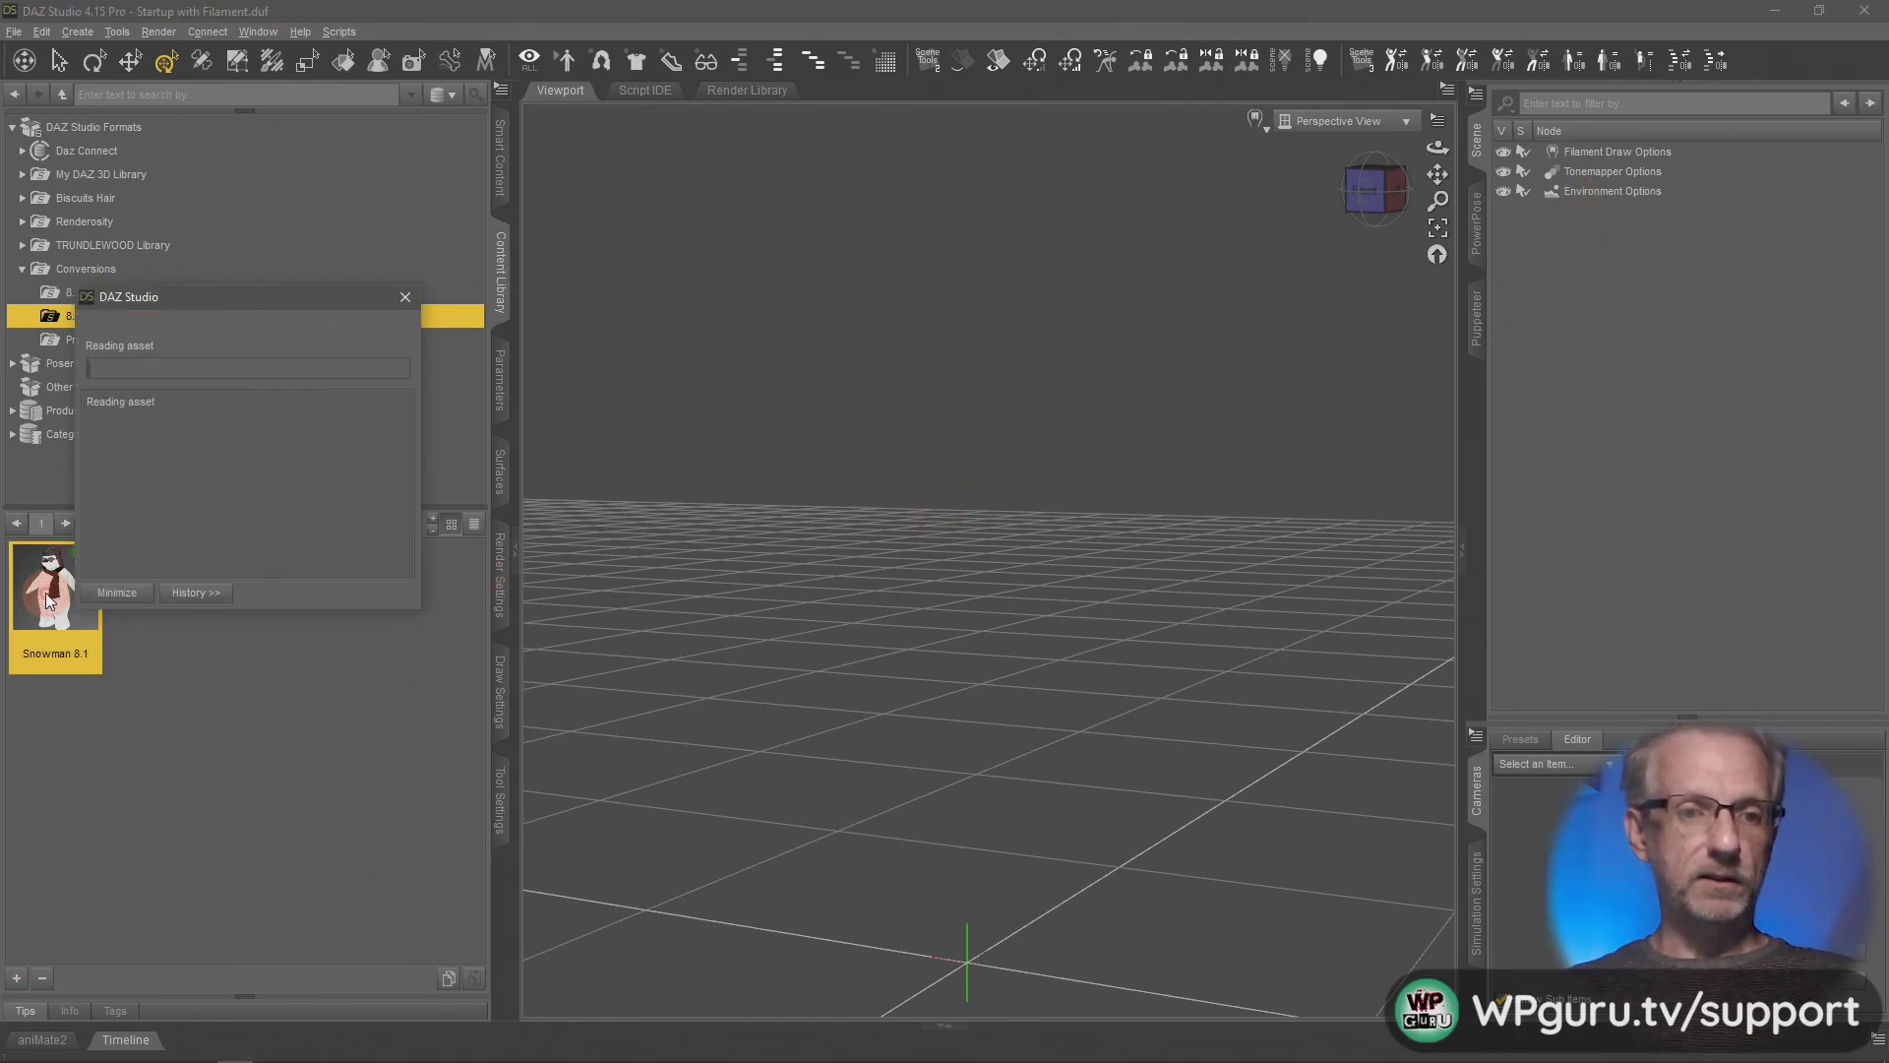